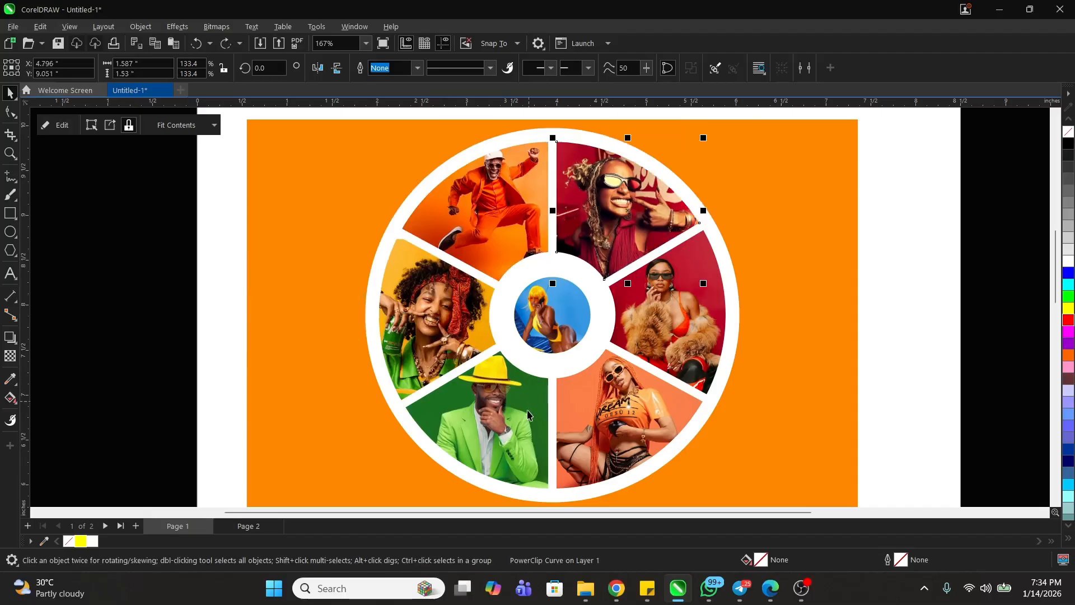
Look through the sample circular photo-collage designs in the Downloads folder and return to the CorelDRAW document
{"action": "left_click", "coordinate": [587, 593]}
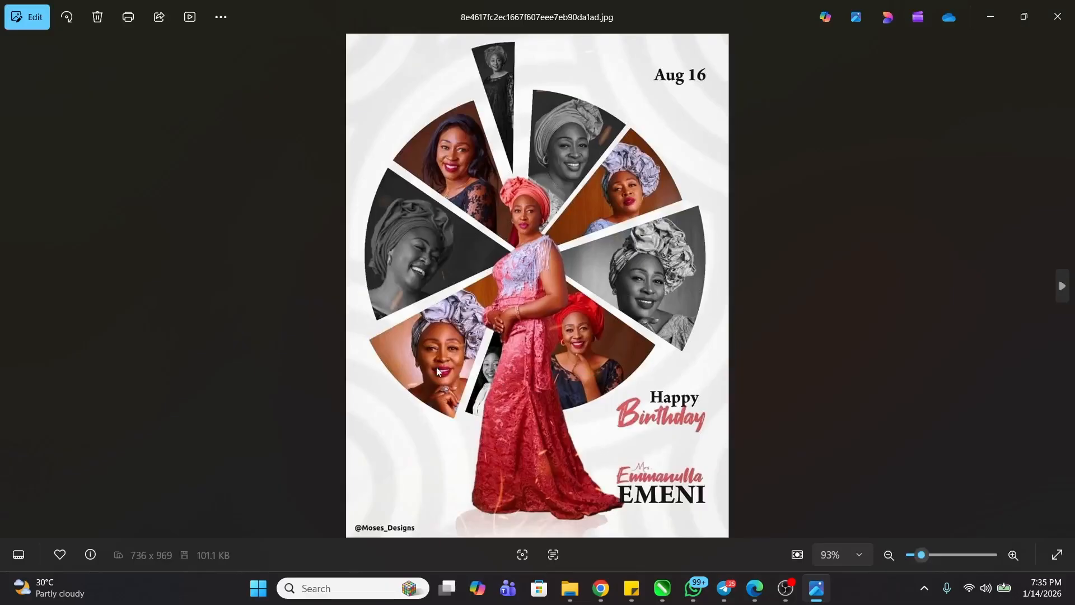
{"action": "key", "text": "Right"}
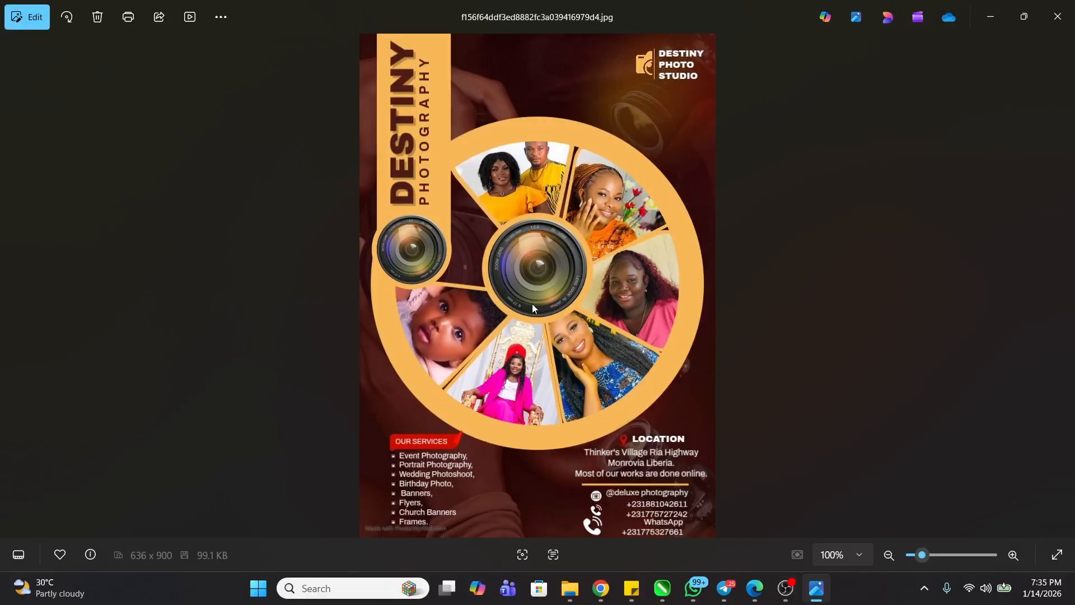
{"action": "key", "text": "Right"}
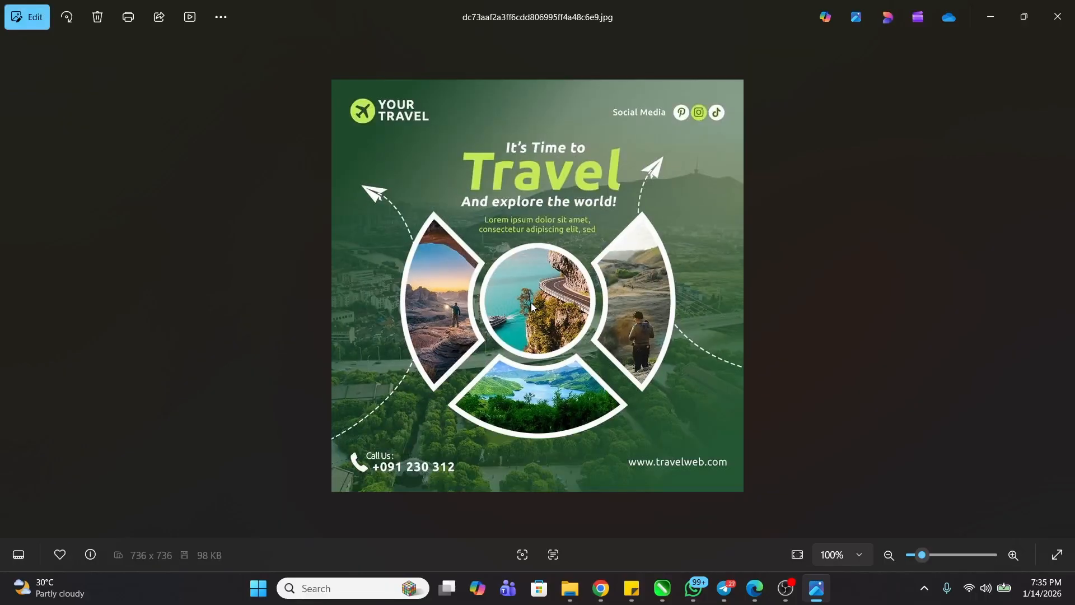
{"action": "key", "text": "Right"}
{"action": "key", "text": "Right"}
{"action": "key", "text": "Right"}
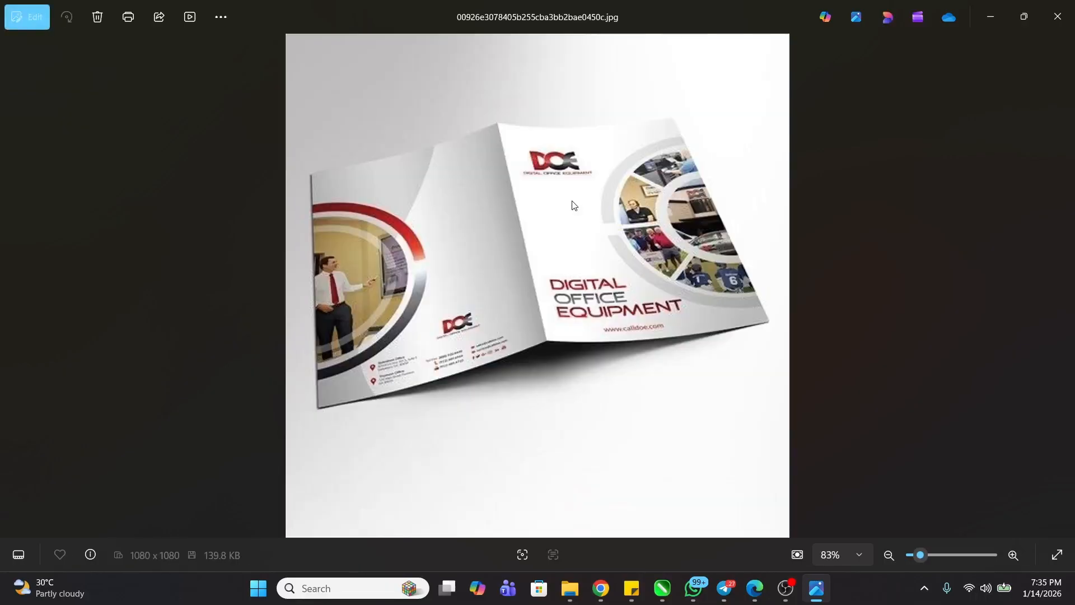
{"action": "scroll", "coordinate": [686, 269], "scroll_direction": "up", "scroll_amount": 8}
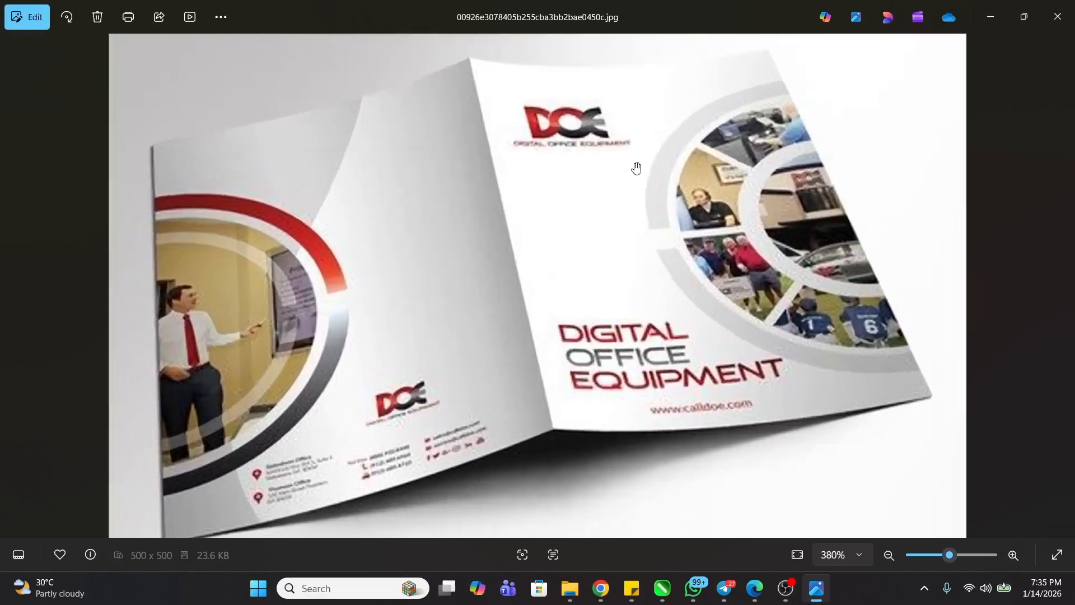
{"action": "key", "text": "Left"}
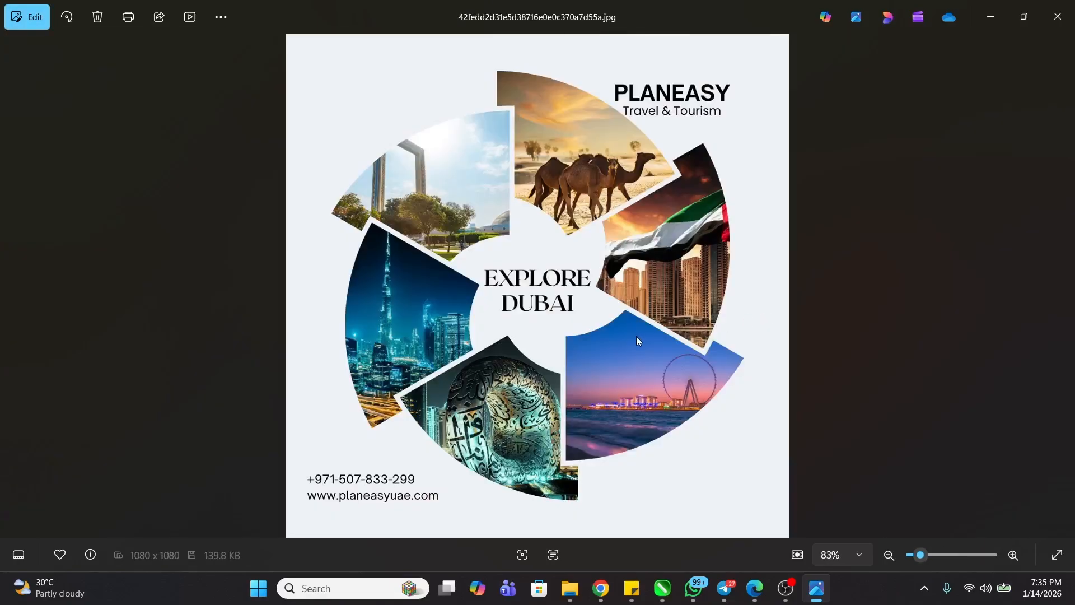
{"action": "key", "text": "Right"}
{"action": "key", "text": "Right"}
{"action": "key", "text": "Right"}
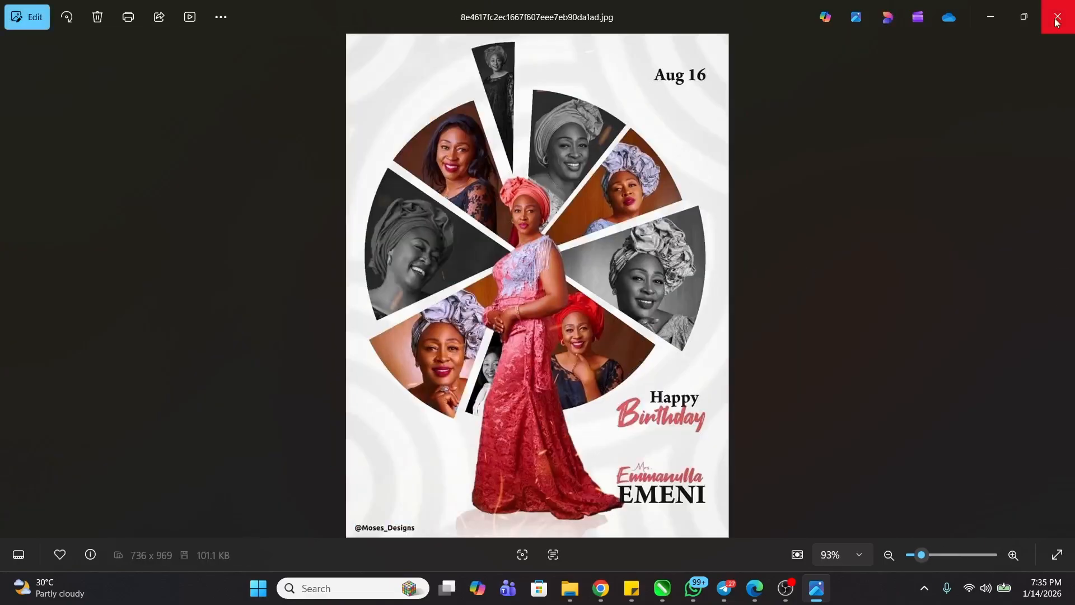
{"action": "left_click", "coordinate": [1056, 20]}
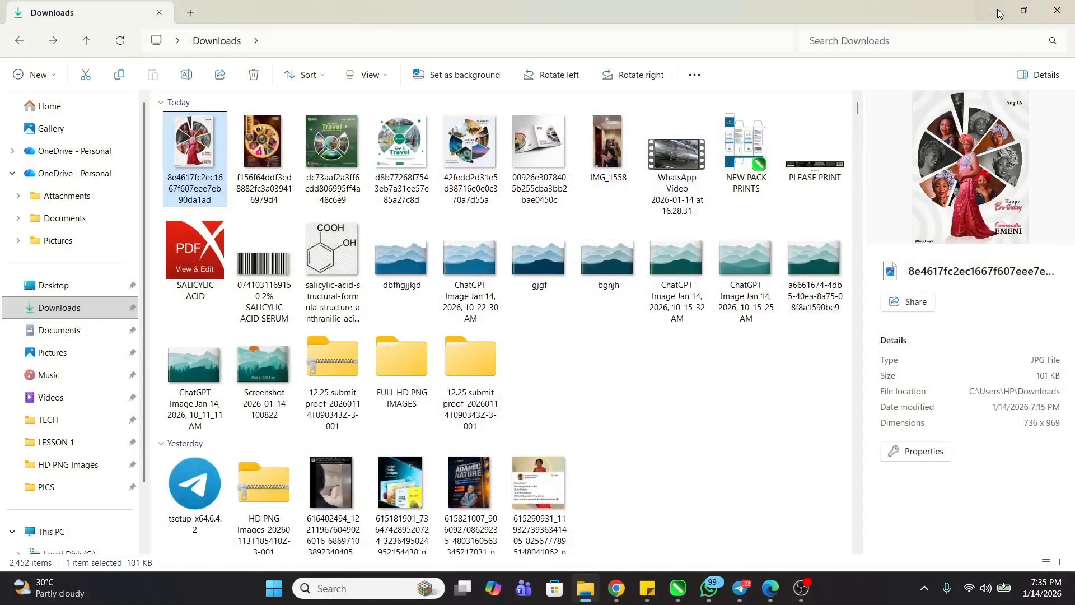
{"action": "left_click", "coordinate": [1000, 13]}
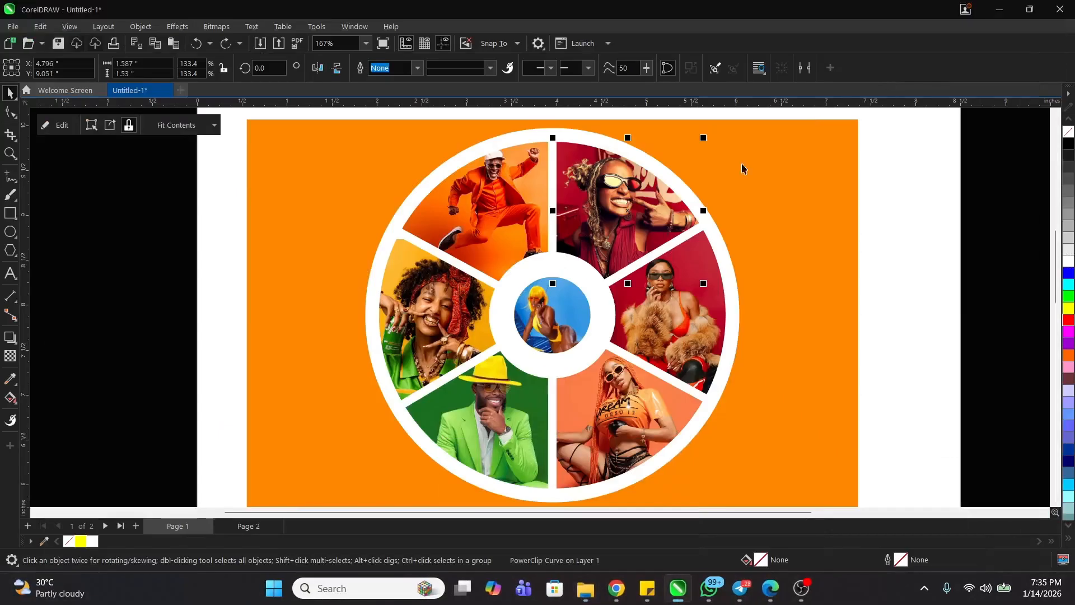
On the blank Page 2, draw a circle about 2.02 inches in diameter near the middle of the page
{"action": "left_click", "coordinate": [1013, 285]}
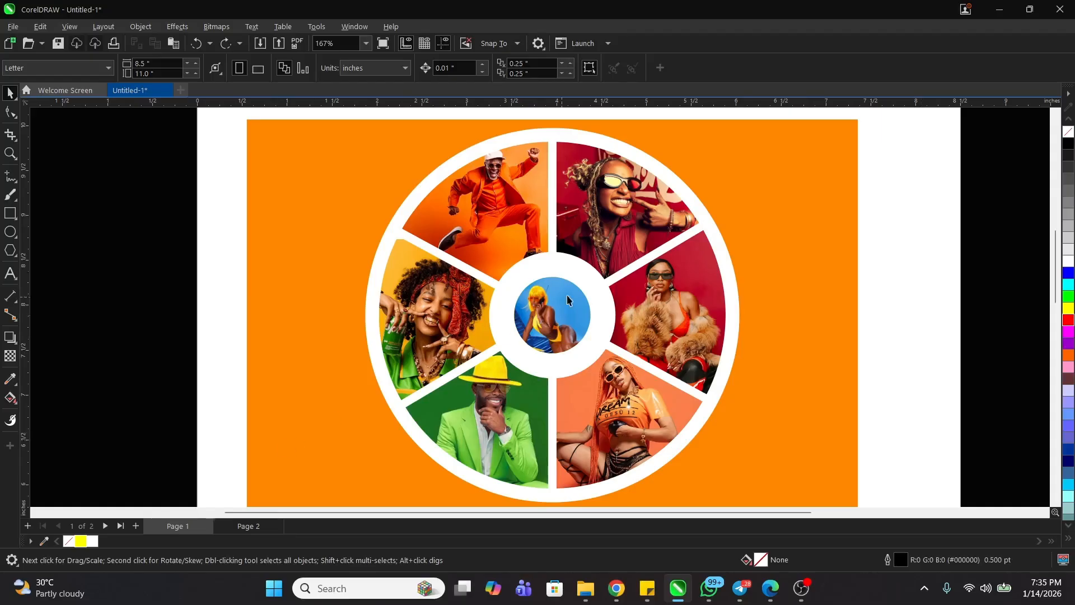
{"action": "left_click", "coordinate": [241, 527]}
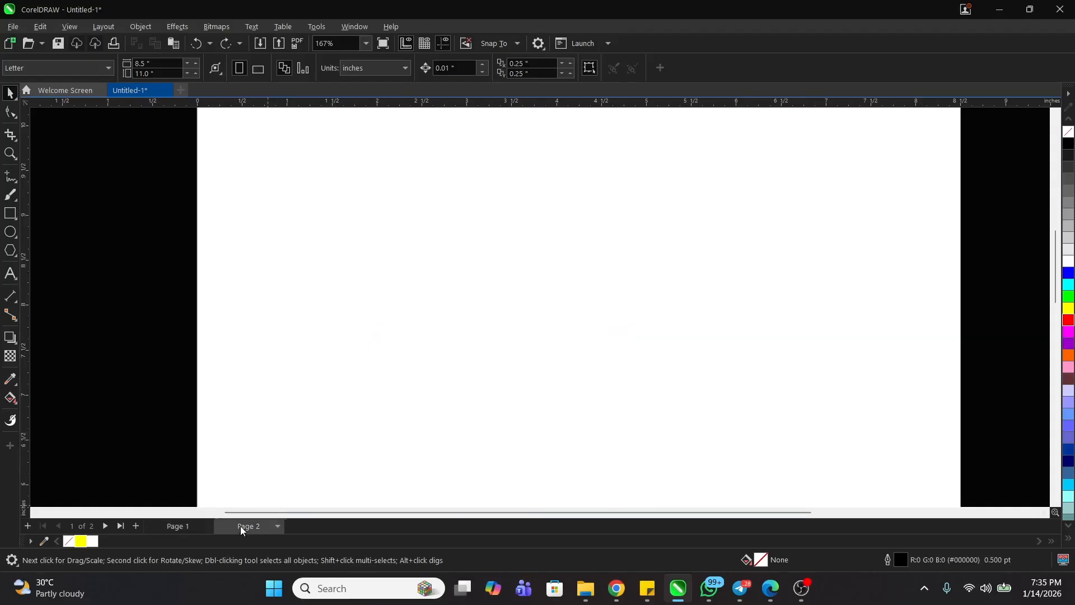
{"action": "scroll", "coordinate": [525, 328], "scroll_direction": "down", "scroll_amount": 3}
{"action": "scroll", "coordinate": [617, 340], "scroll_direction": "up", "scroll_amount": 1}
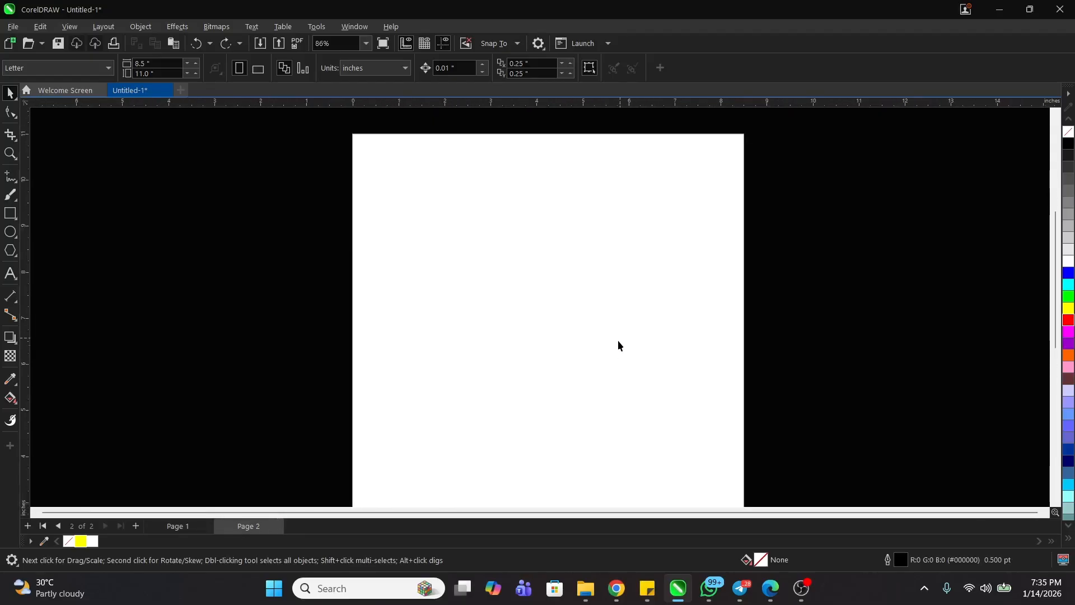
{"action": "scroll", "coordinate": [603, 349], "scroll_direction": "up", "scroll_amount": 2}
{"action": "left_click", "coordinate": [10, 232]}
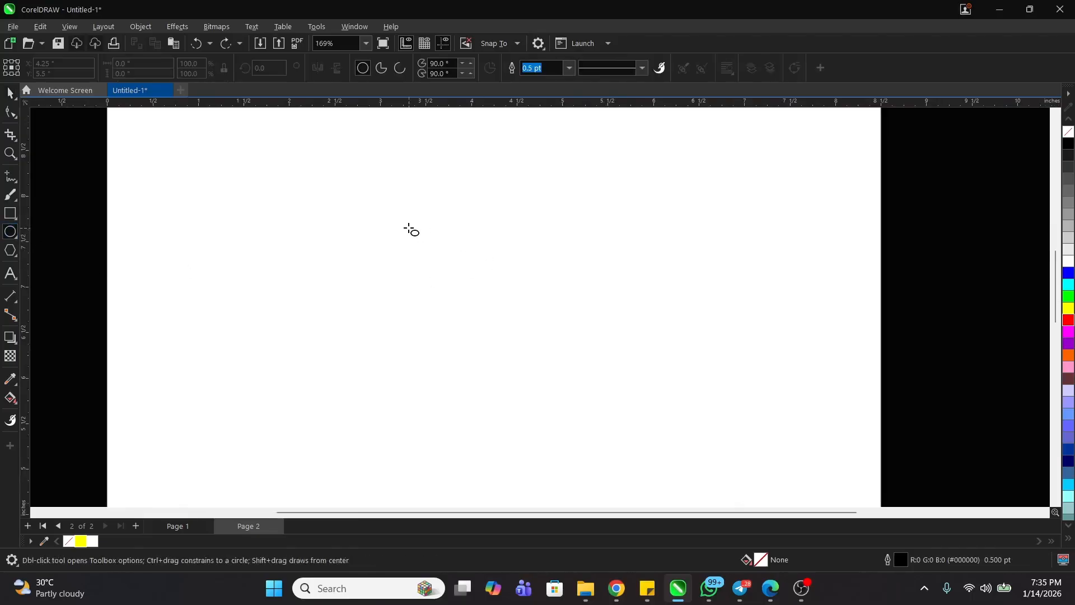
{"action": "left_click_drag", "start_coordinate": [394, 209], "coordinate": [578, 394]}
{"action": "scroll", "coordinate": [485, 303], "scroll_direction": "up", "scroll_amount": 2}
{"action": "key", "text": "space"}
{"action": "scroll", "coordinate": [596, 228], "scroll_direction": "down", "scroll_amount": 1}
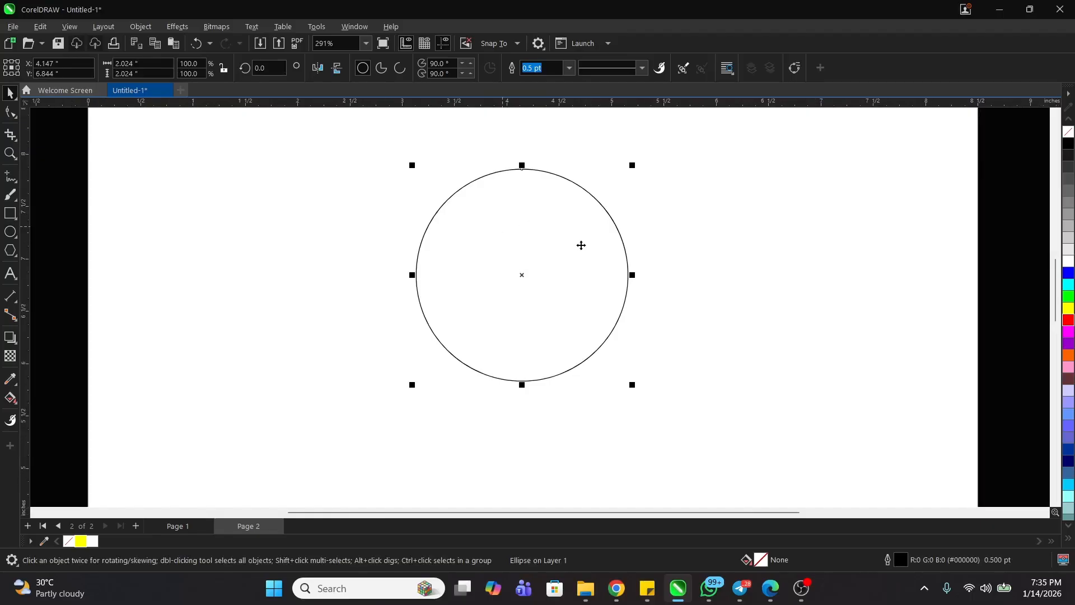
{"action": "scroll", "coordinate": [571, 269], "scroll_direction": "down", "scroll_amount": 1}
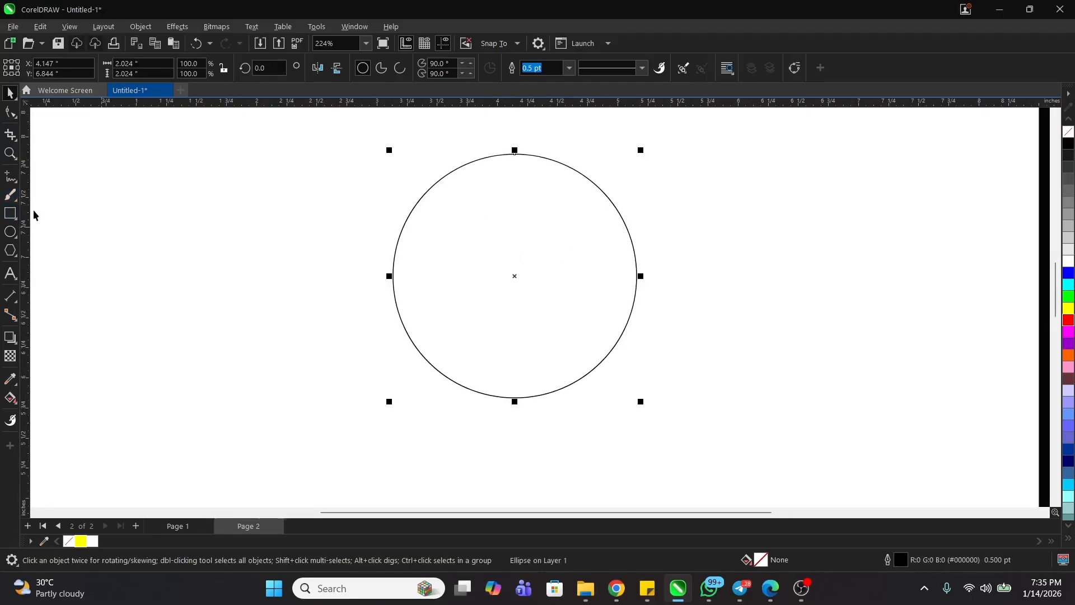
Draw a tall, narrow rectangle about 0.06 by 2.64 inches crossing the circle and extending past its upper and lower edges
{"action": "left_click", "coordinate": [10, 214]}
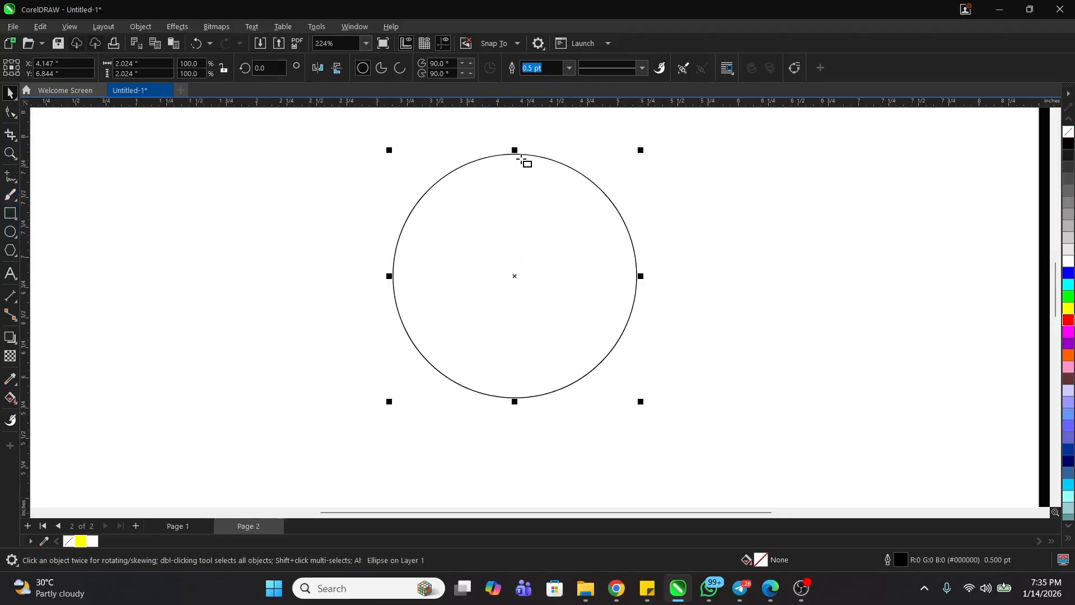
{"action": "left_click_drag", "start_coordinate": [494, 136], "coordinate": [500, 453]}
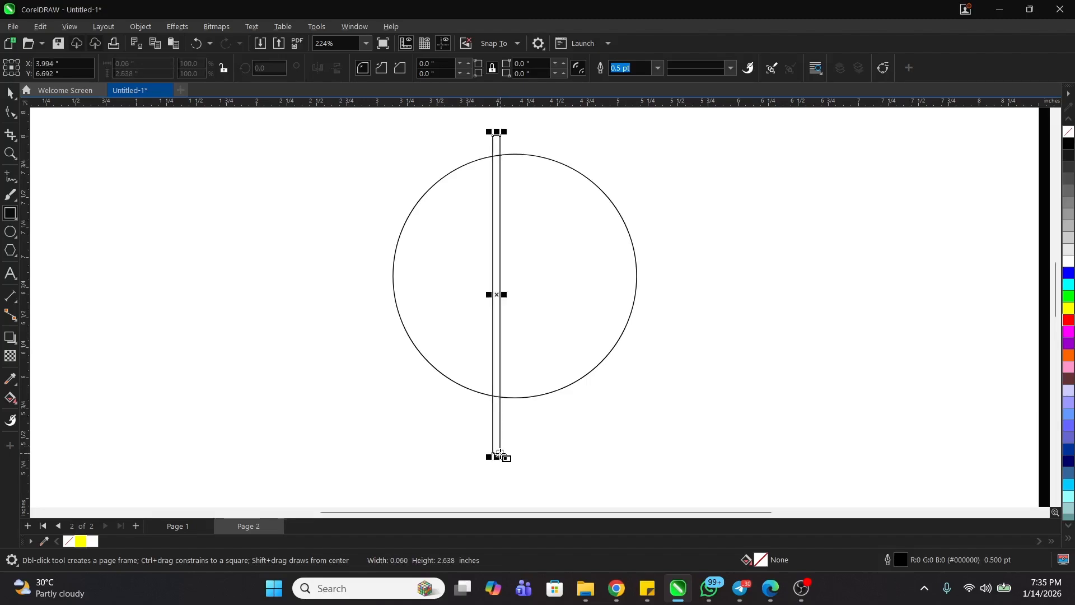
{"action": "key", "text": "space"}
{"action": "left_click", "coordinate": [723, 328]}
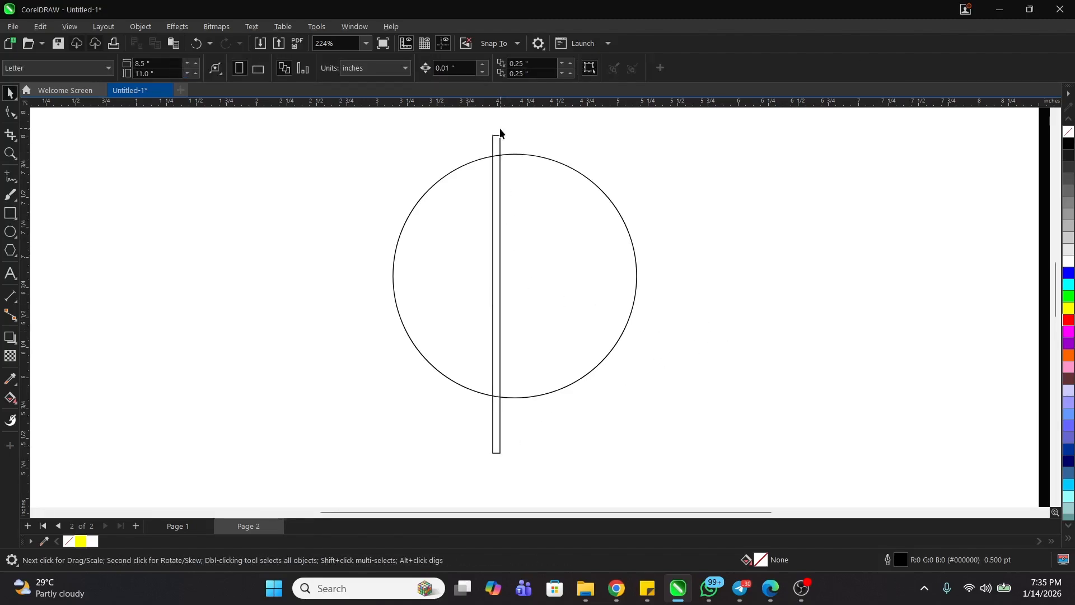
Align the narrow rectangle to the circle's centre both horizontally and vertically
{"action": "left_click", "coordinate": [549, 200]}
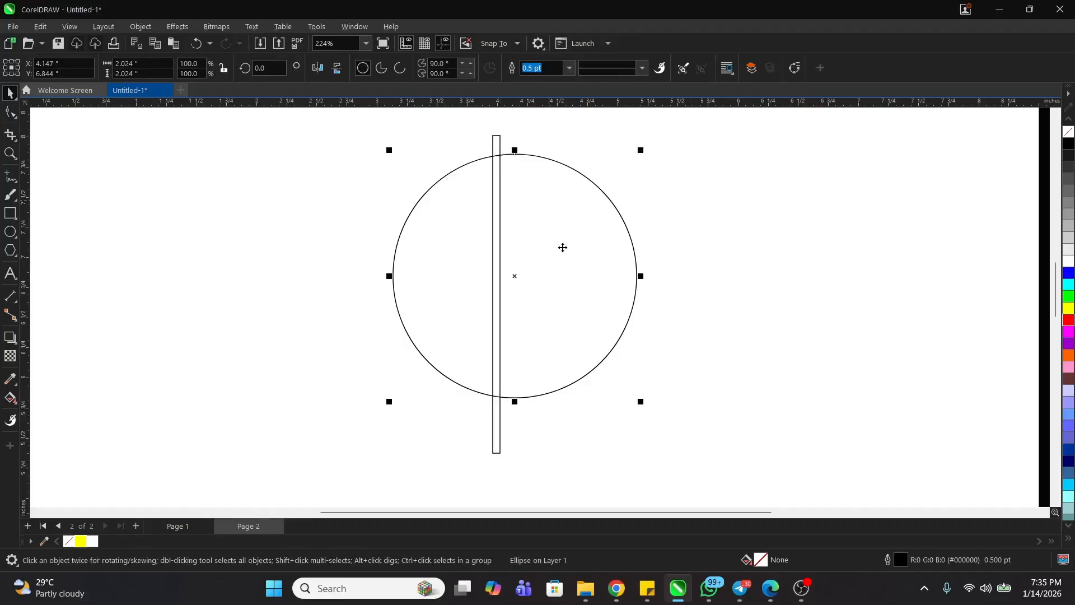
{"action": "left_click", "coordinate": [494, 436]}
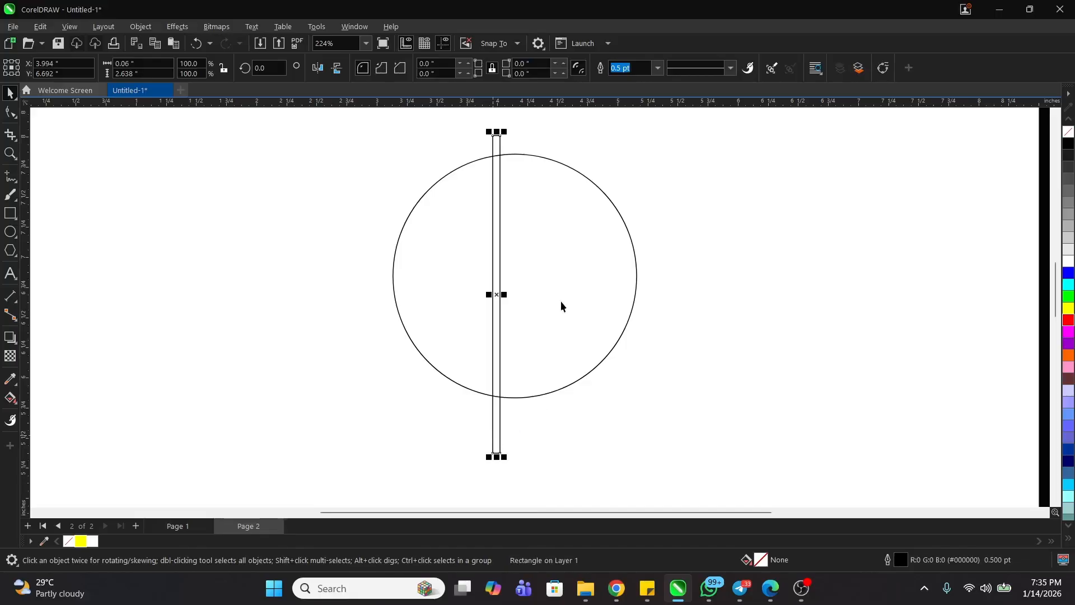
{"action": "left_click", "coordinate": [555, 195], "text": "shift"}
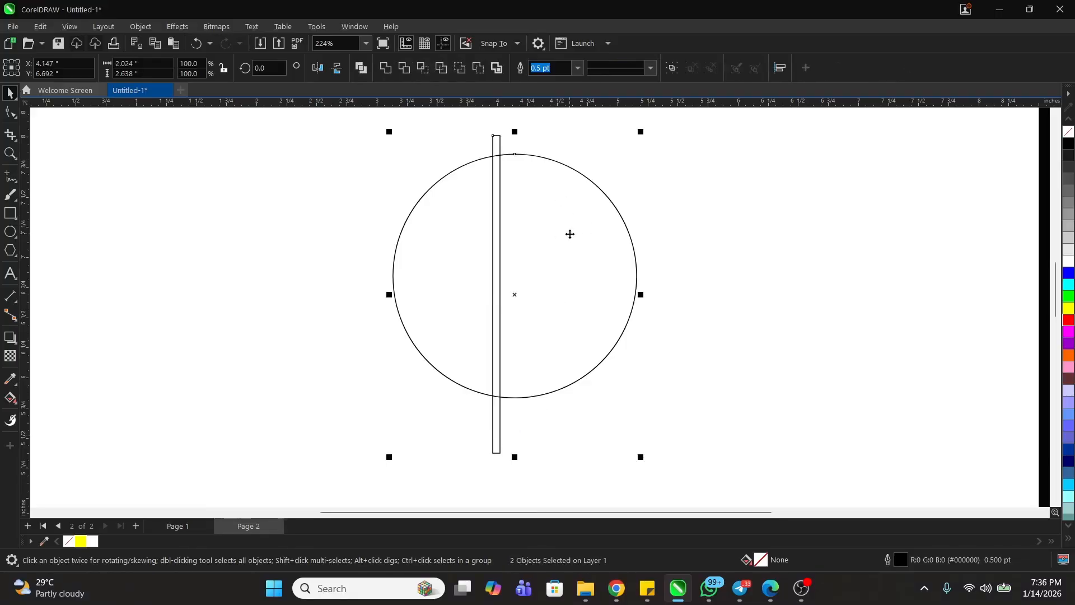
{"action": "left_click_drag", "start_coordinate": [570, 233], "coordinate": [701, 255]}
{"action": "key", "text": "ctrl+z"}
{"action": "key", "text": "c"}
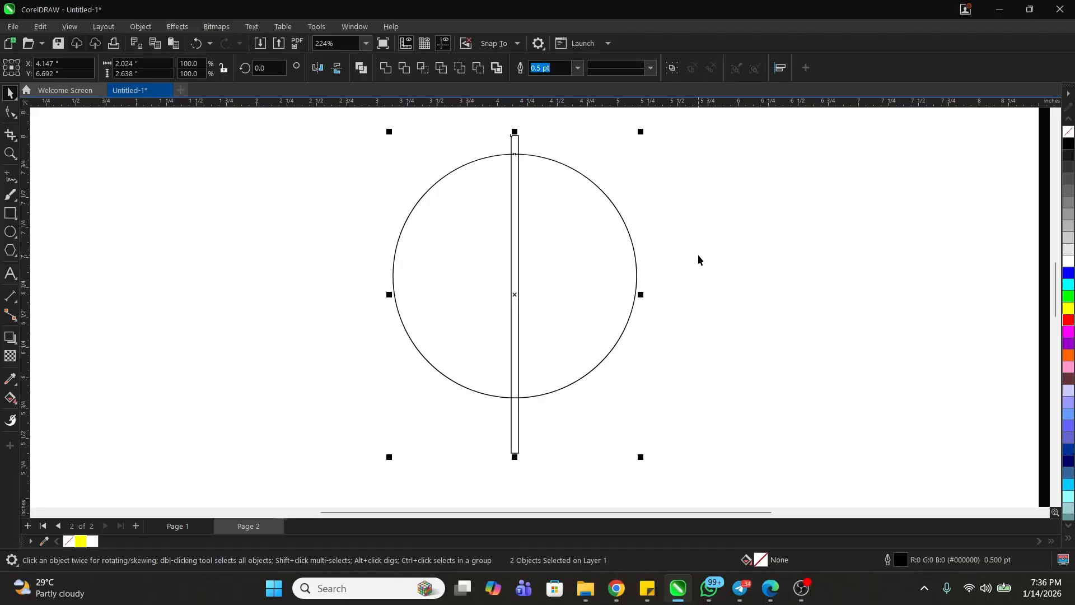
{"action": "key", "text": "e"}
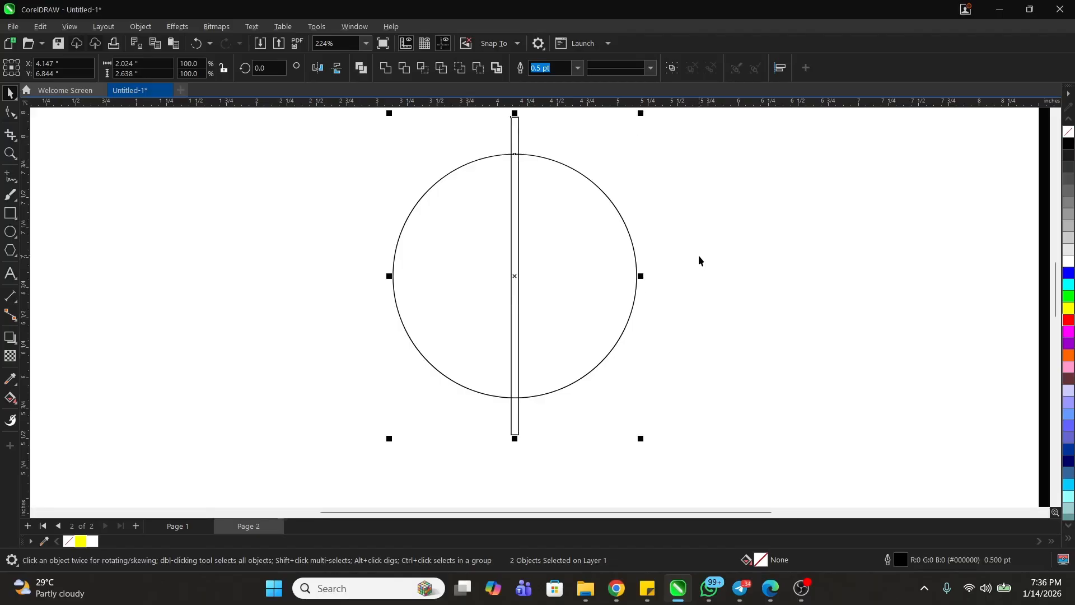
{"action": "key", "text": "Escape"}
Select the narrow vertical rectangle crossing the circle and put it into rotate mode
{"action": "scroll", "coordinate": [482, 306], "scroll_direction": "down", "scroll_amount": 2}
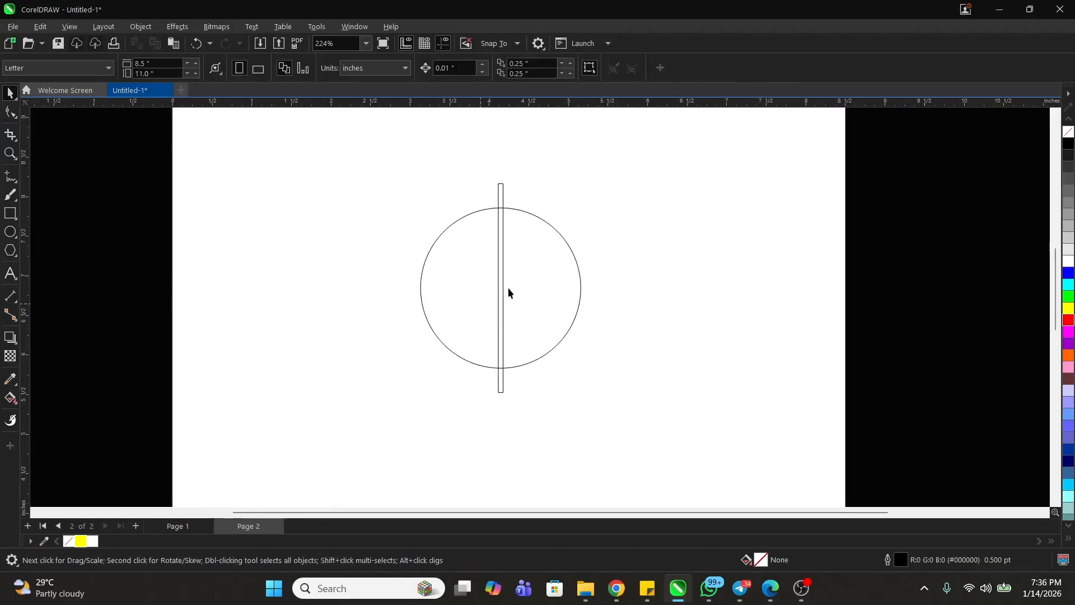
{"action": "key", "text": "z"}
{"action": "left_click_drag", "start_coordinate": [398, 152], "coordinate": [643, 427]}
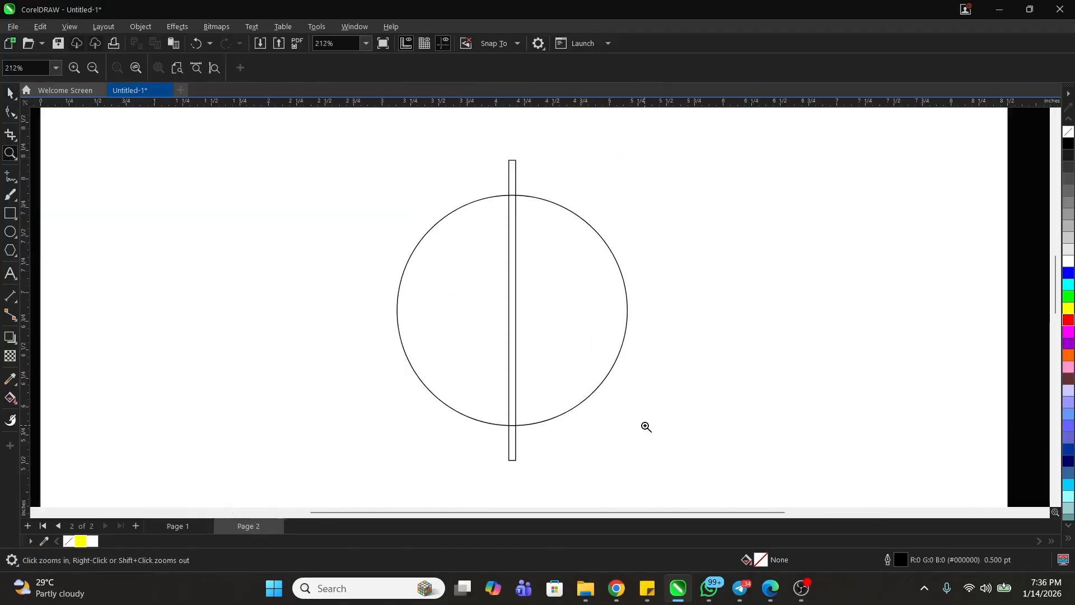
{"action": "key", "text": "space"}
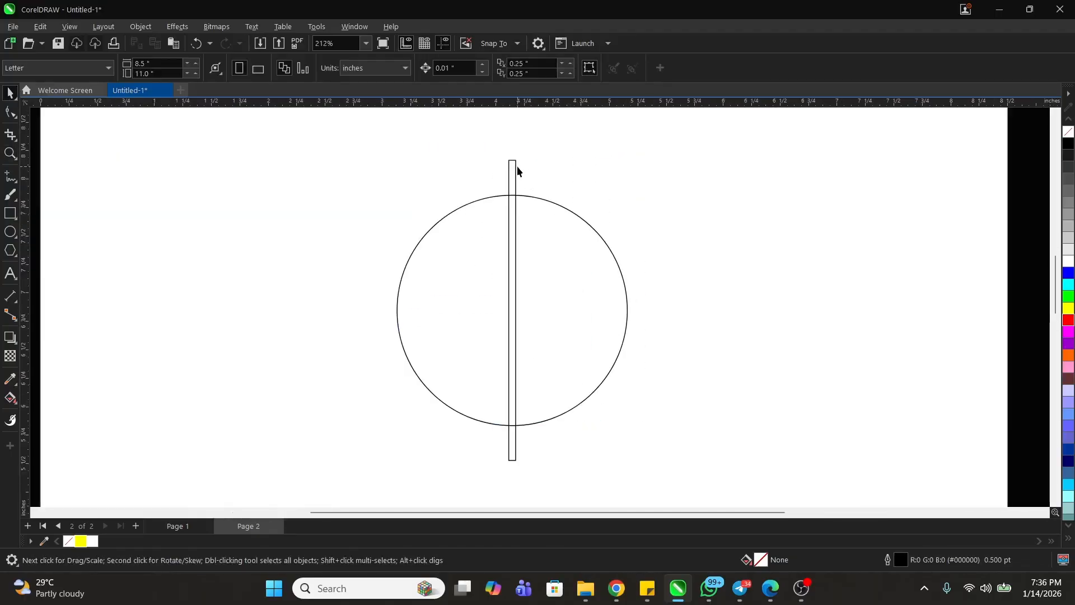
{"action": "left_click", "coordinate": [512, 174]}
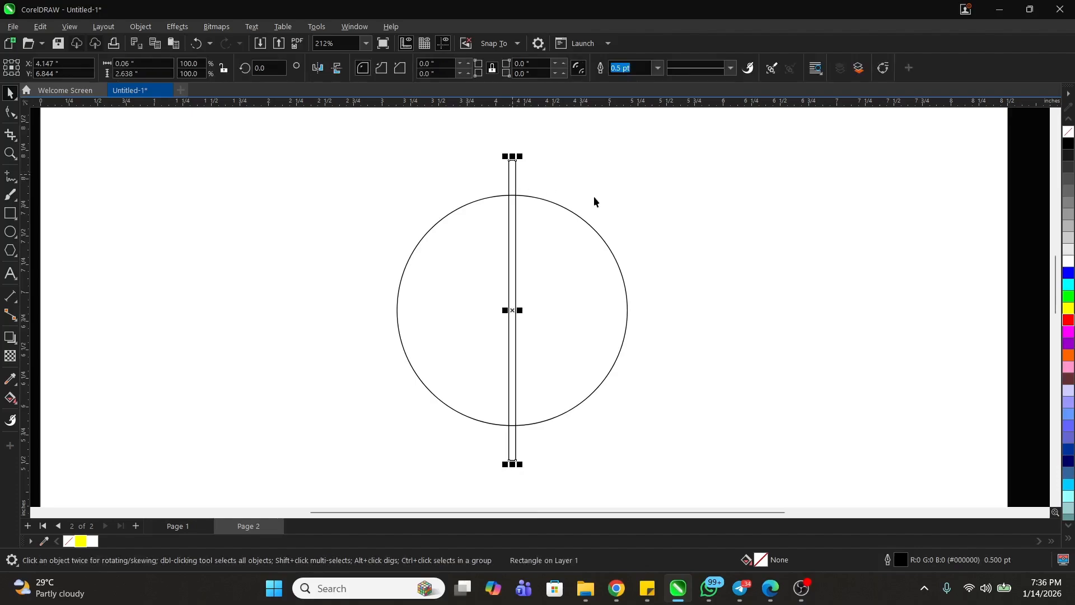
{"action": "scroll", "coordinate": [519, 149], "scroll_direction": "up", "scroll_amount": 3}
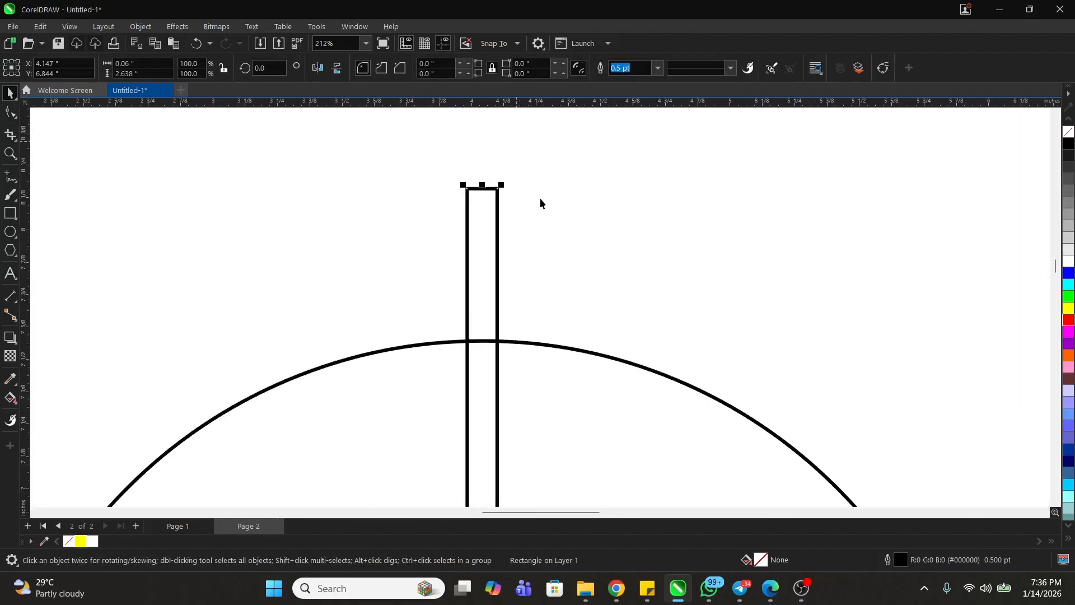
{"action": "scroll", "coordinate": [448, 188], "scroll_direction": "up", "scroll_amount": 4}
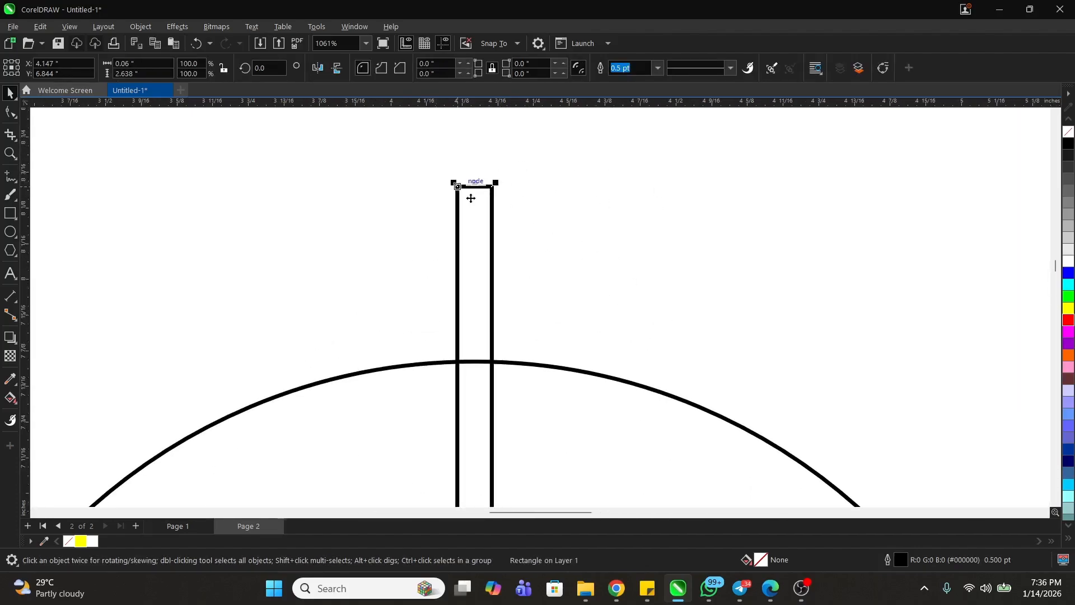
{"action": "scroll", "coordinate": [480, 283], "scroll_direction": "down", "scroll_amount": 4}
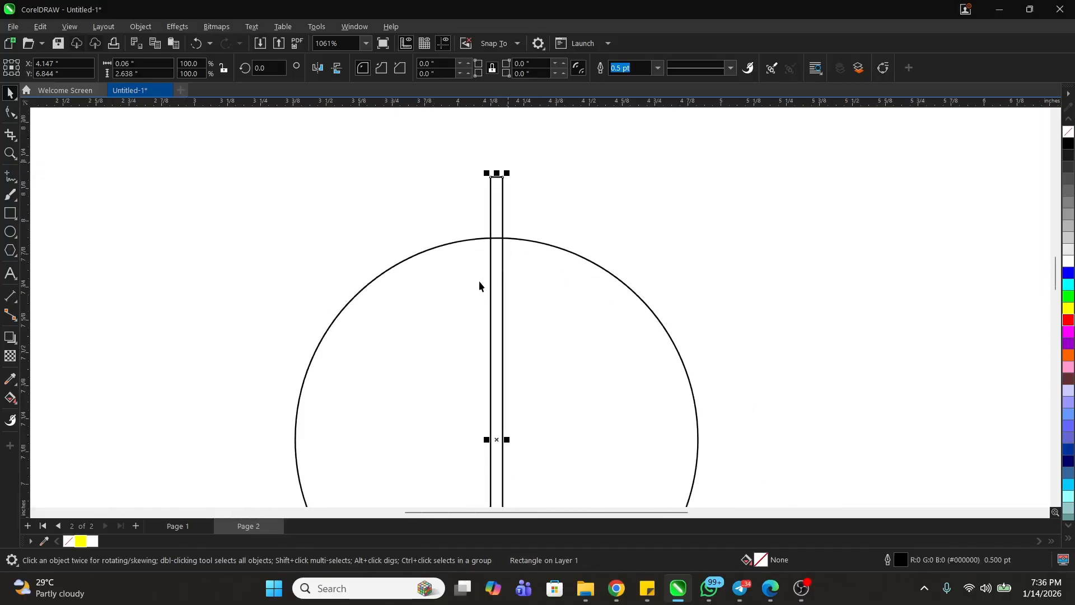
{"action": "scroll", "coordinate": [512, 226], "scroll_direction": "down", "scroll_amount": 1}
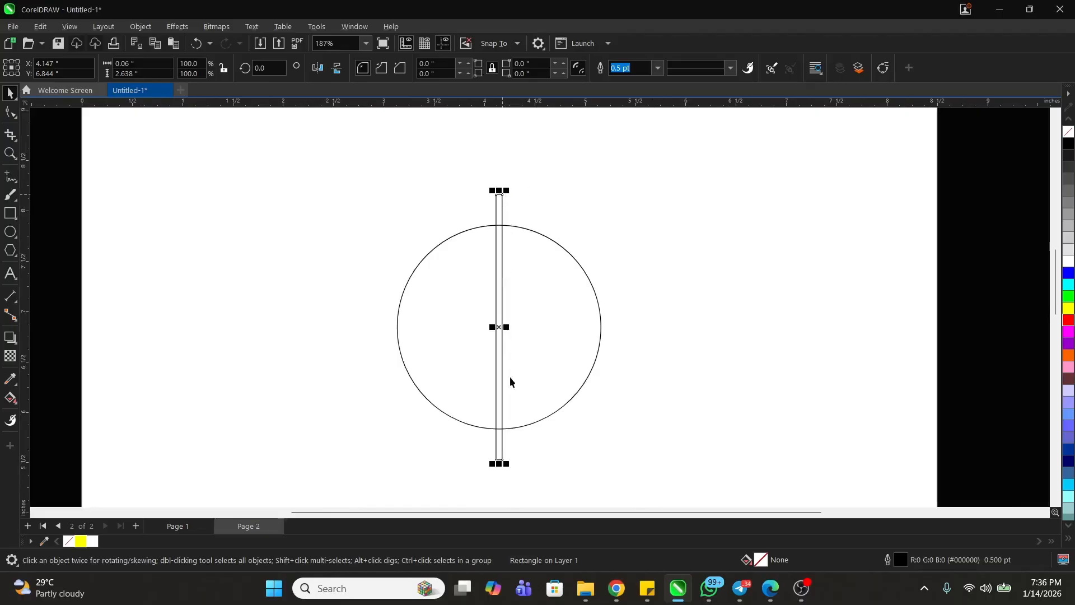
{"action": "scroll", "coordinate": [506, 206], "scroll_direction": "up", "scroll_amount": 5}
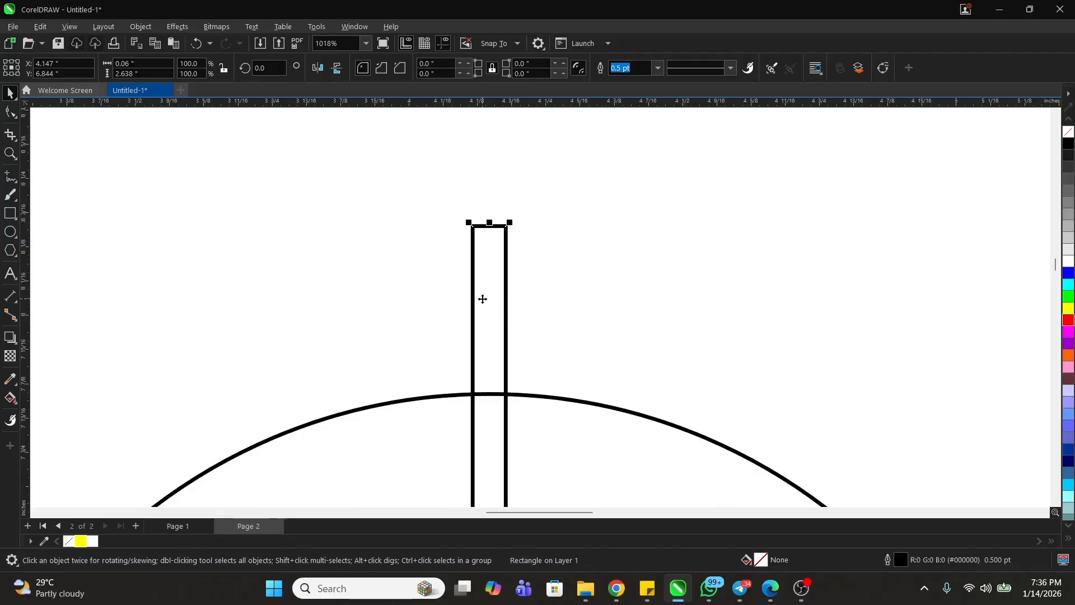
{"action": "scroll", "coordinate": [492, 258], "scroll_direction": "up", "scroll_amount": 1}
{"action": "scroll", "coordinate": [479, 199], "scroll_direction": "up", "scroll_amount": 4}
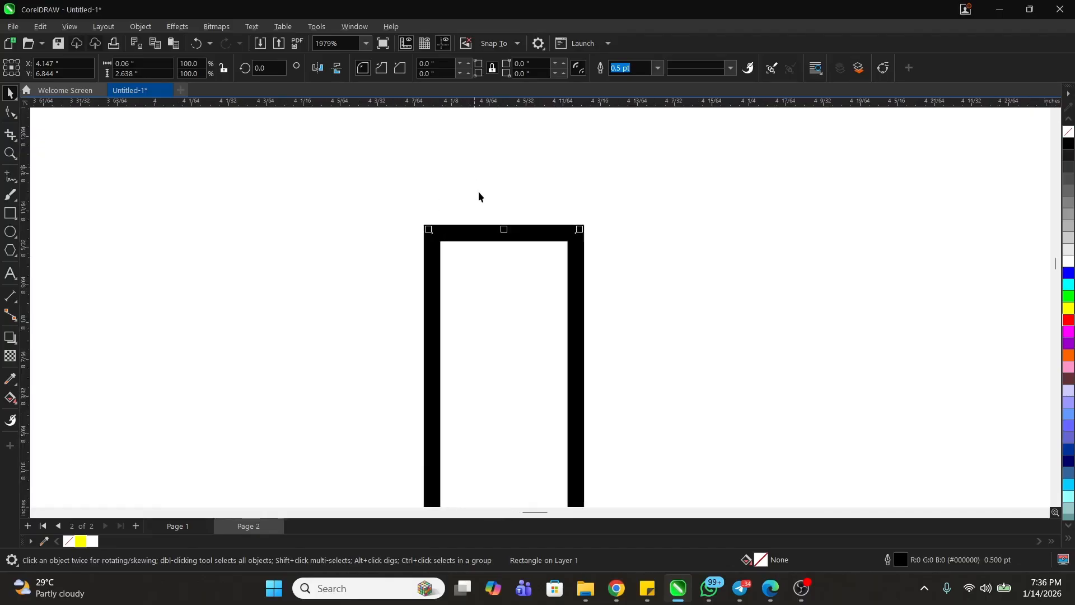
{"action": "left_click", "coordinate": [503, 309]}
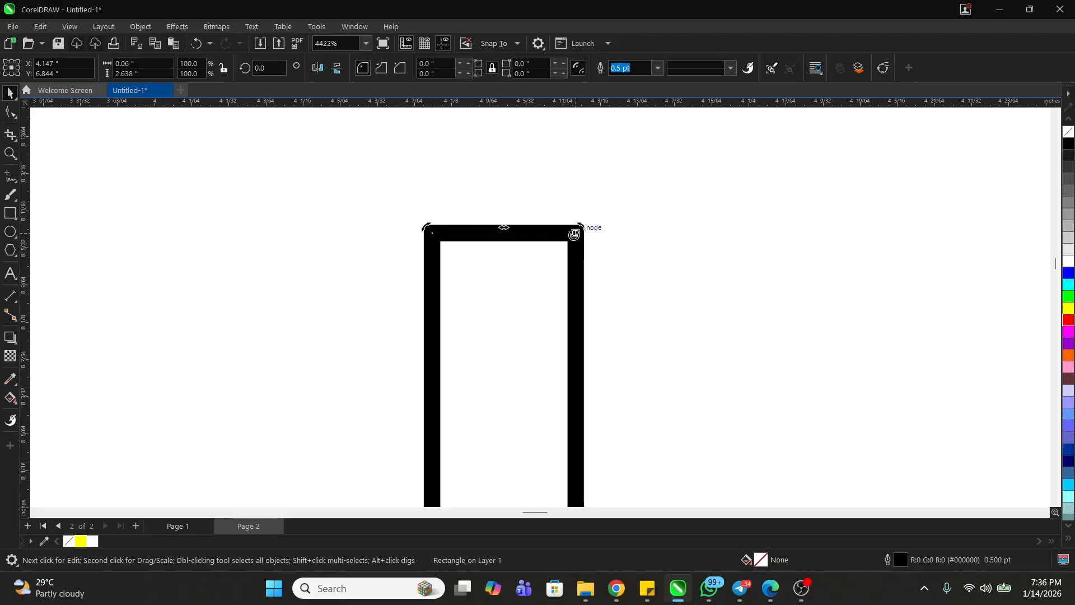
{"action": "scroll", "coordinate": [500, 161], "scroll_direction": "down", "scroll_amount": 3}
{"action": "scroll", "coordinate": [502, 165], "scroll_direction": "down", "scroll_amount": 7}
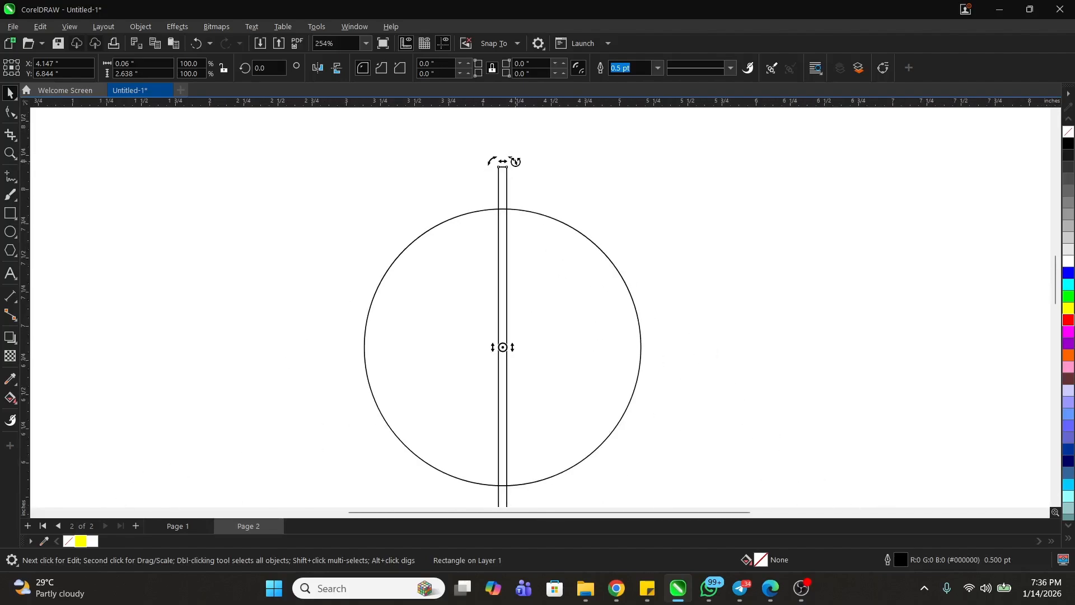
Try placing a copy of the narrow rectangle rotated to about 300.6° around the circle's centre, and undo it
{"action": "left_click_drag", "start_coordinate": [514, 160], "coordinate": [665, 263]}
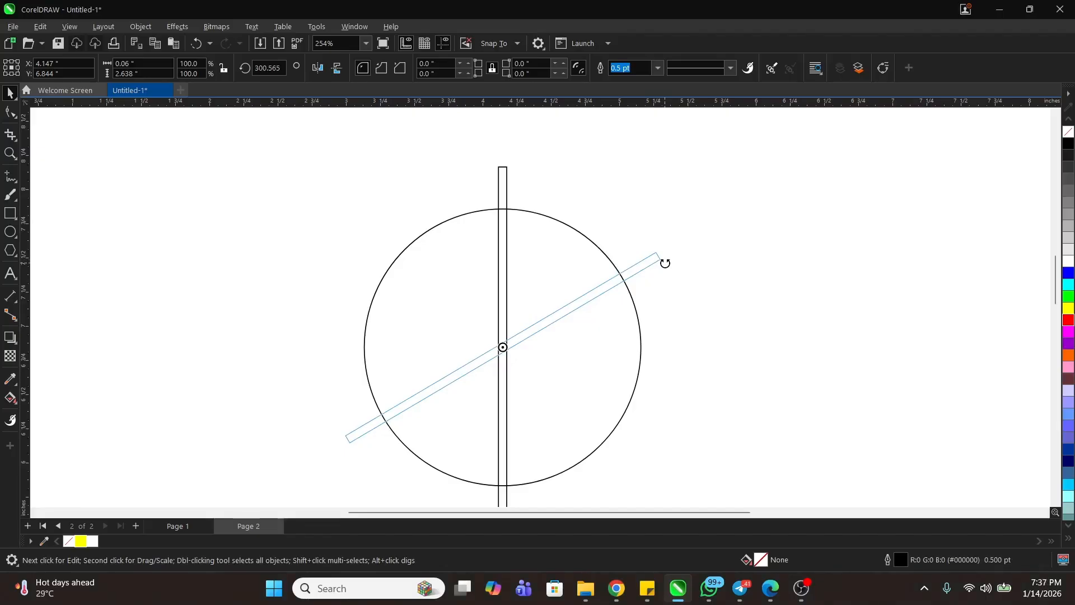
{"action": "left_click_drag", "start_coordinate": [666, 264], "coordinate": [665, 264]}
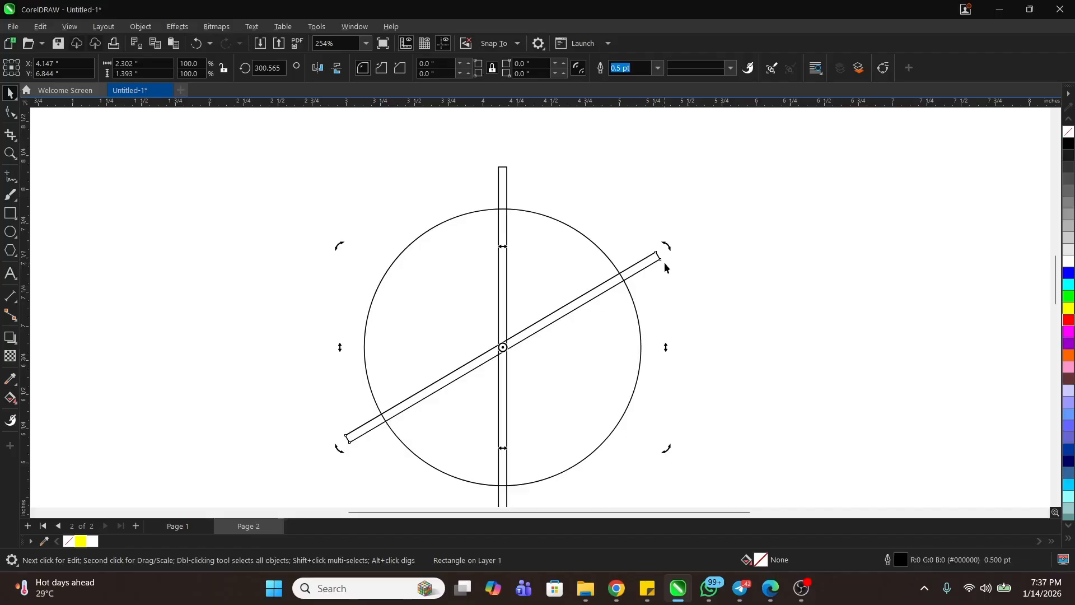
{"action": "key", "text": "ctrl+z"}
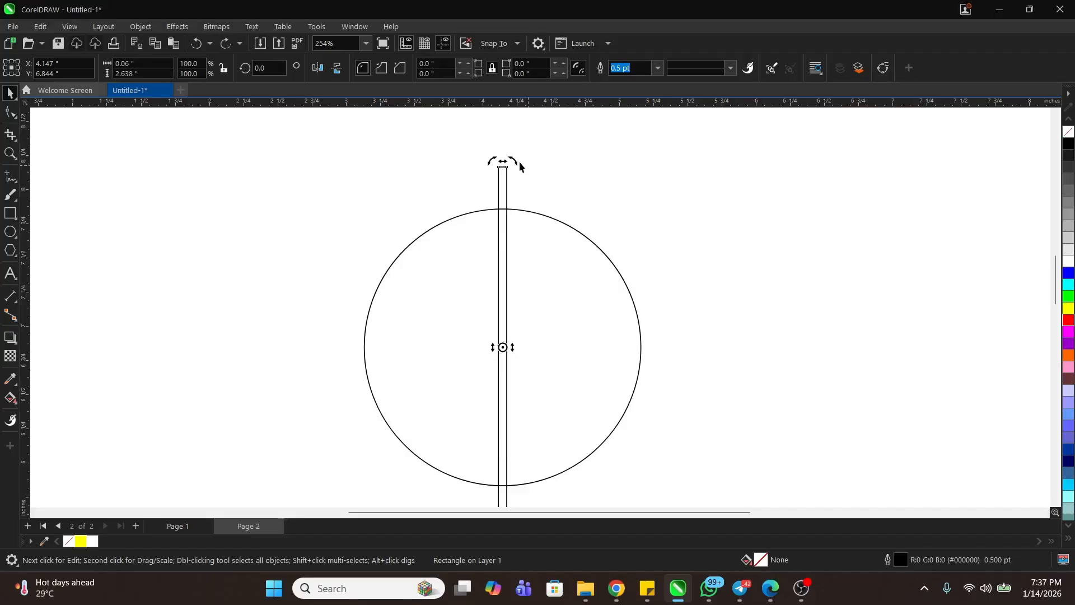
{"action": "key", "text": "ctrl+shift+z"}
Place a copy of the narrow rectangle rotated to about 300.4° around the circle's centre, and repeat the duplication once for a third bar
{"action": "left_click_drag", "start_coordinate": [515, 159], "coordinate": [637, 279]}
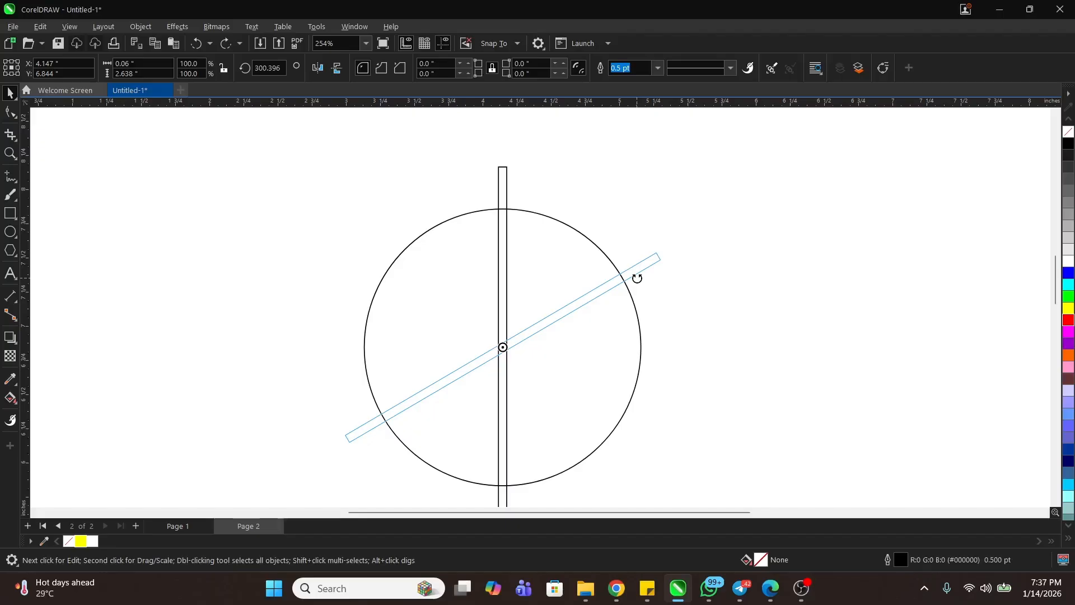
{"action": "left_click_drag", "start_coordinate": [637, 278], "coordinate": [638, 283]}
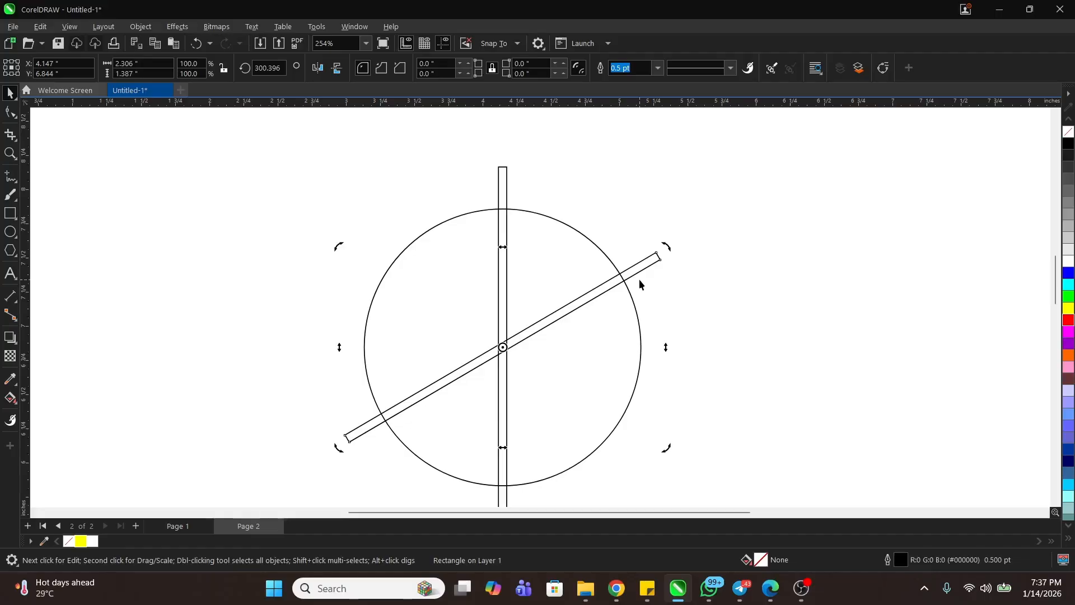
{"action": "key", "text": "ctrl+r"}
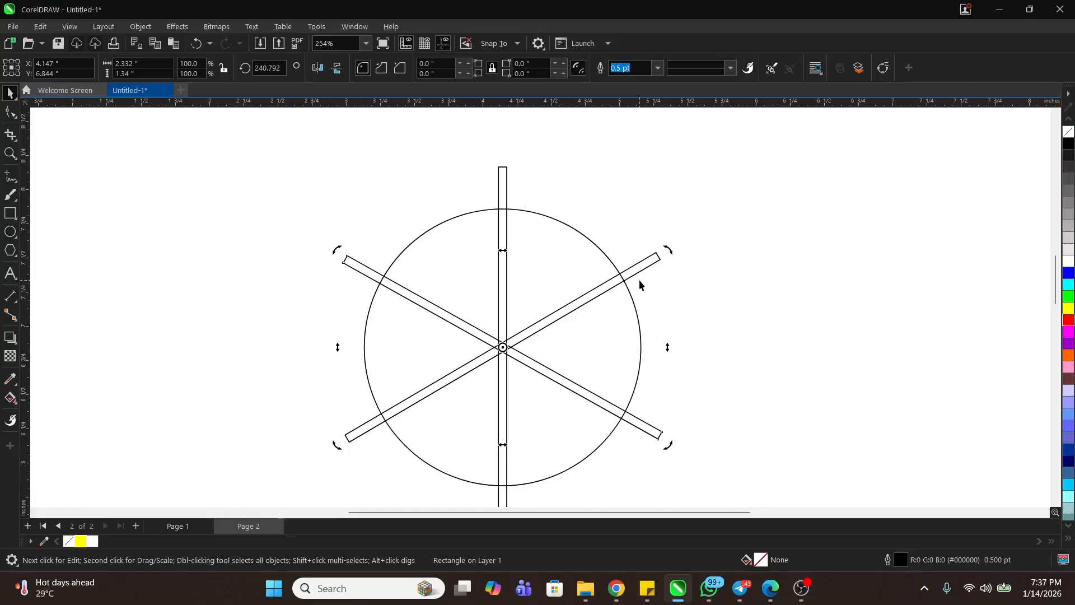
{"action": "key", "text": "ctrl+z"}
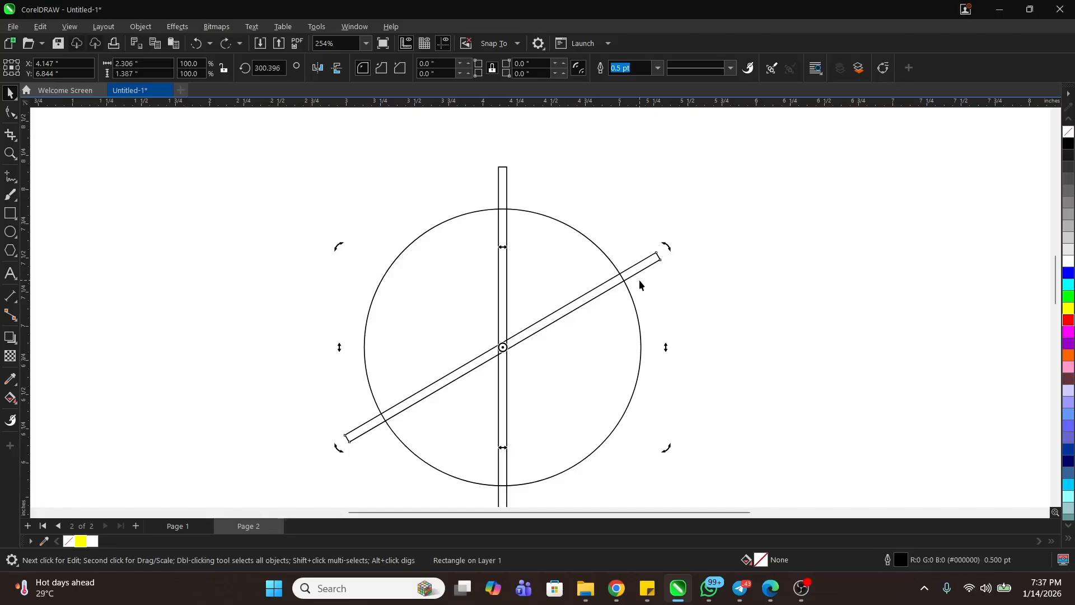
{"action": "key", "text": "ctrl+shift+z"}
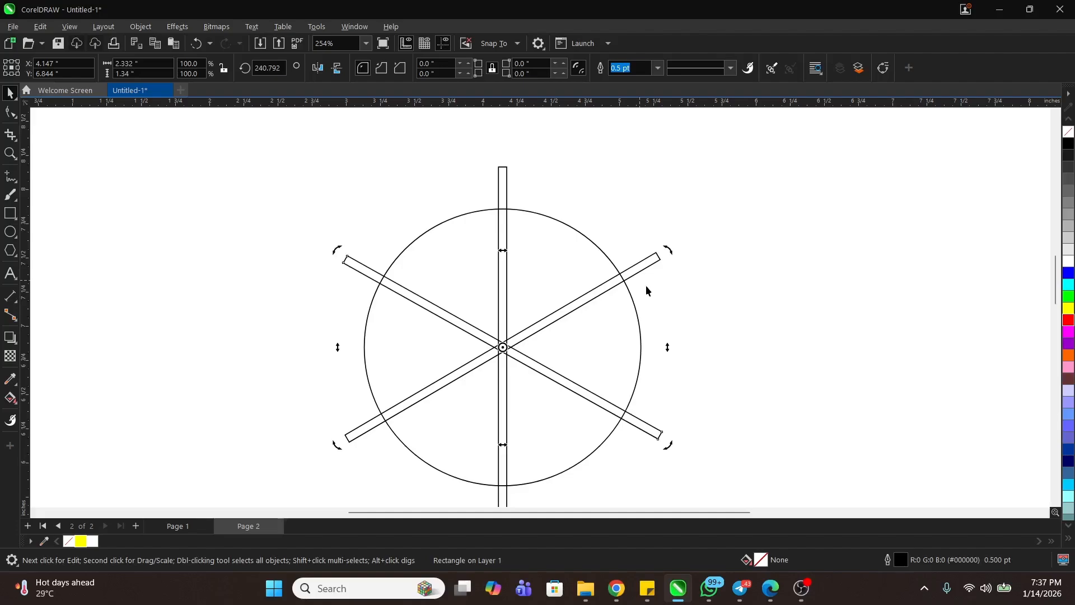
{"action": "left_click", "coordinate": [707, 257]}
Try moving the three crossing bars together off the circle, and undo the move
{"action": "scroll", "coordinate": [581, 233], "scroll_direction": "down", "scroll_amount": 1}
{"action": "key", "text": "z"}
{"action": "left_click_drag", "start_coordinate": [387, 185], "coordinate": [728, 422]}
{"action": "right_click", "coordinate": [417, 264]}
{"action": "mouse_move", "coordinate": [360, 144]}
{"action": "left_mouse_down"}
{"action": "mouse_move", "coordinate": [396, 216]}
{"action": "mouse_move", "coordinate": [639, 406]}
{"action": "left_mouse_up"}
{"action": "mouse_move", "coordinate": [327, 161]}
{"action": "left_mouse_down"}
{"action": "mouse_move", "coordinate": [674, 453]}
{"action": "mouse_move", "coordinate": [698, 488]}
{"action": "left_mouse_up"}
{"action": "key", "text": "space"}
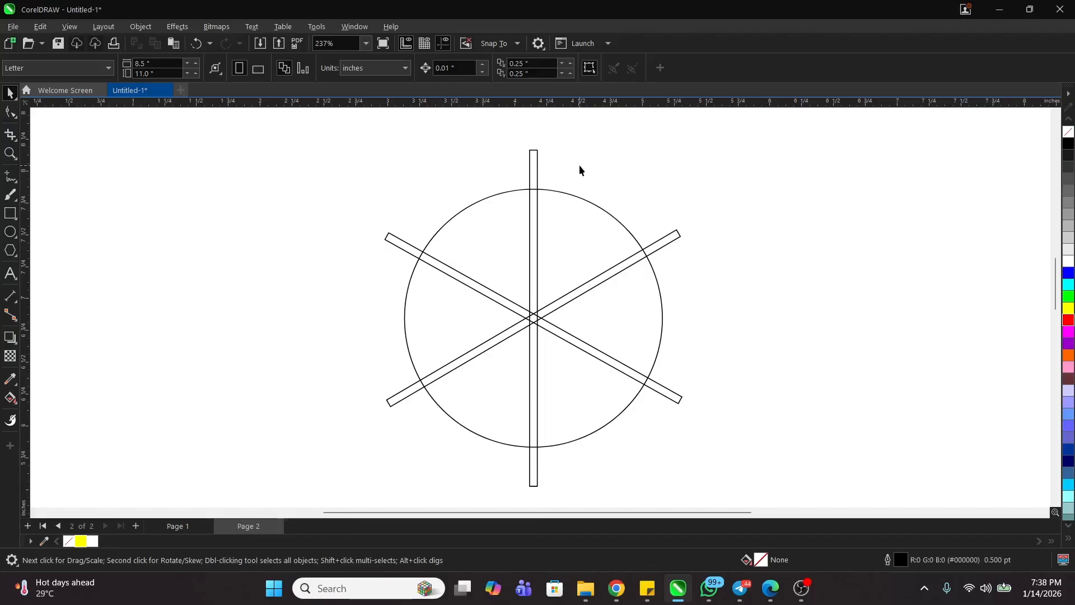
{"action": "left_click", "coordinate": [534, 160]}
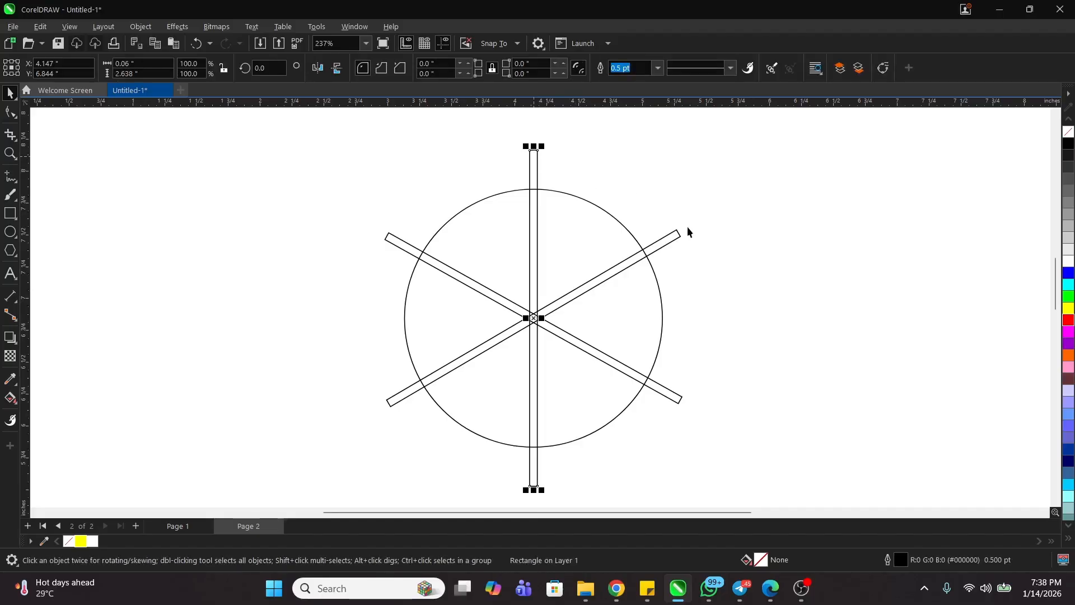
{"action": "left_click", "coordinate": [675, 234], "text": "shift"}
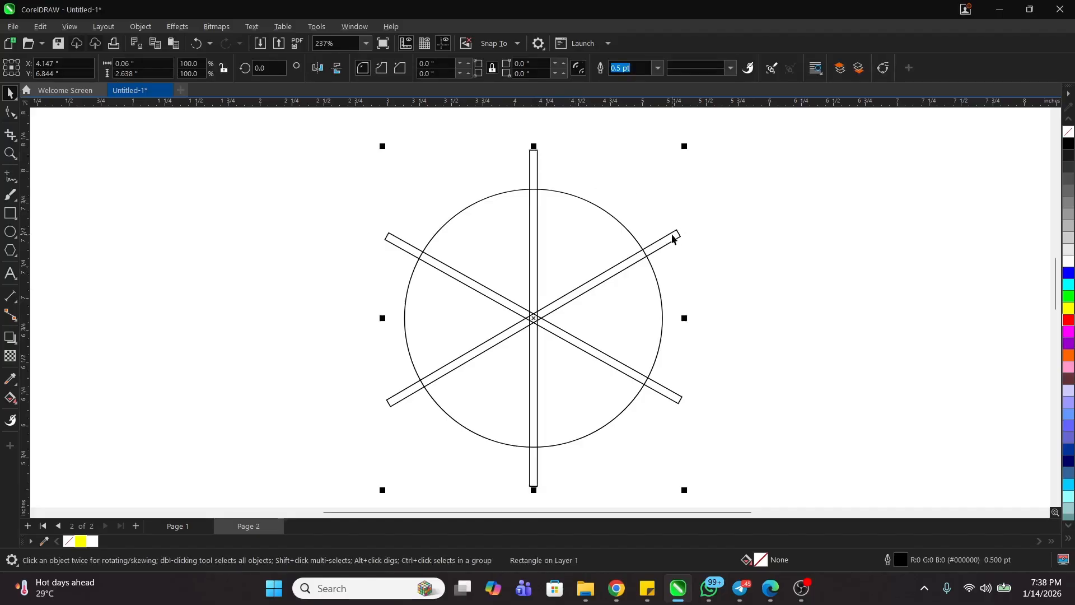
{"action": "left_click", "coordinate": [677, 392], "text": "shift"}
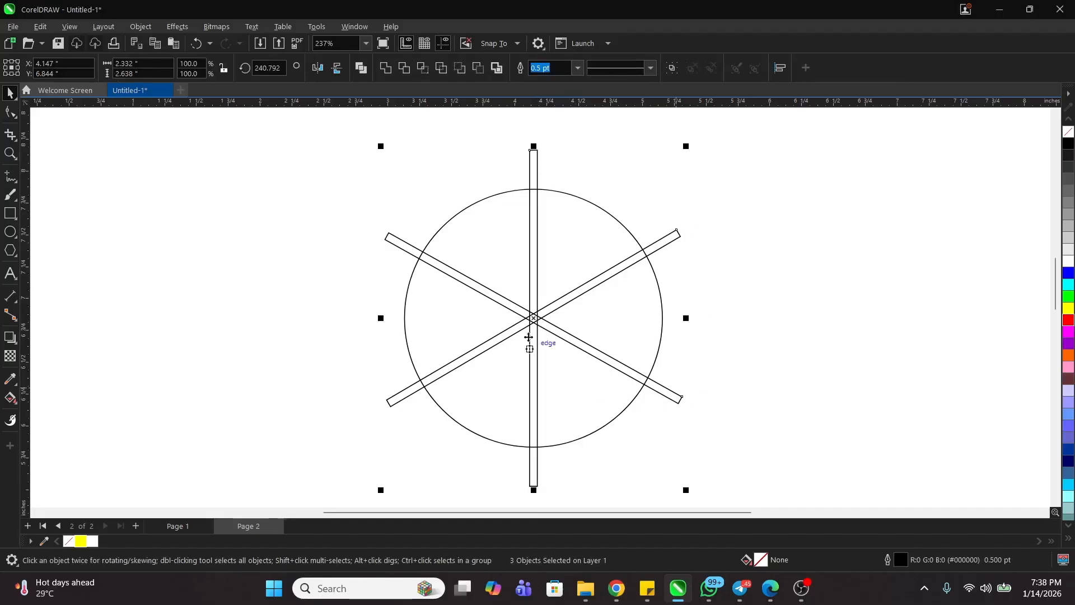
{"action": "left_click_drag", "start_coordinate": [527, 327], "coordinate": [921, 271]}
{"action": "key", "text": "ctrl+z"}
{"action": "left_click", "coordinate": [691, 247]}
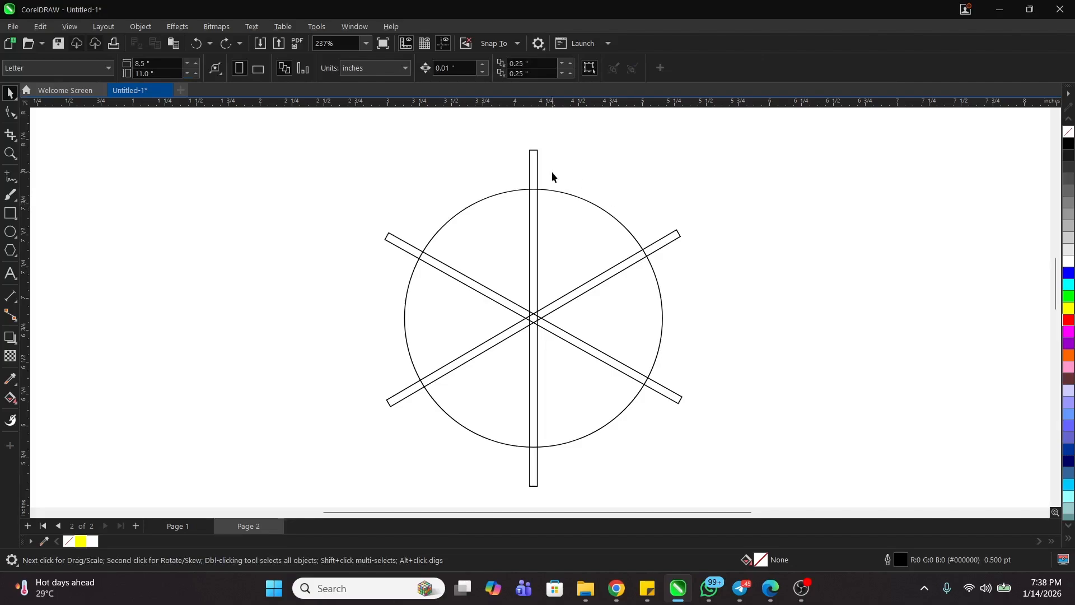
Select the three crossing bars followed by the circle, and trim the circle with the bars
{"action": "left_click", "coordinate": [534, 162]}
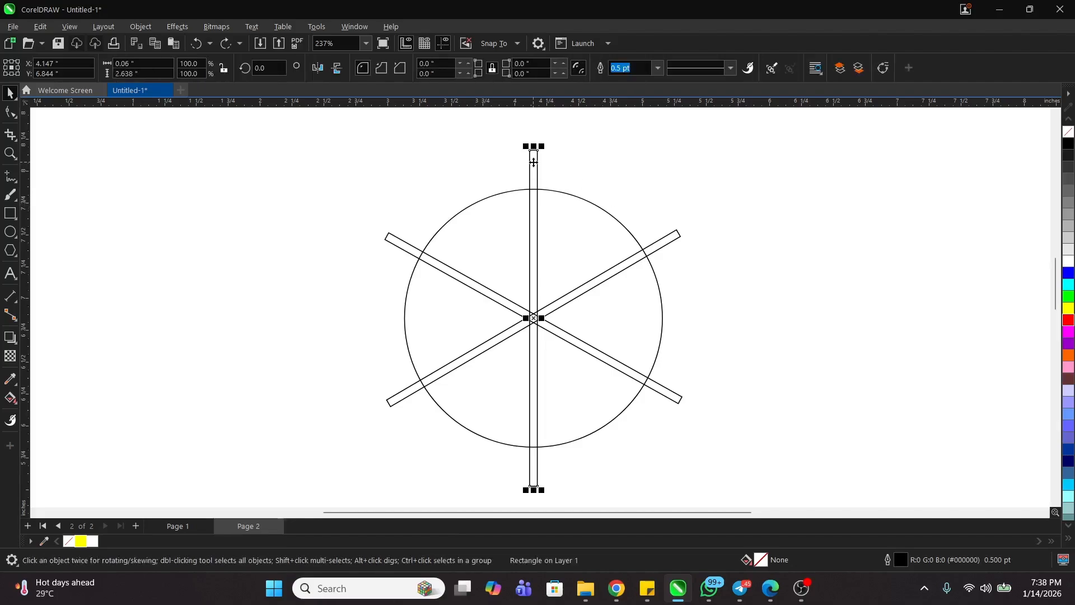
{"action": "left_click", "coordinate": [674, 237], "text": "shift"}
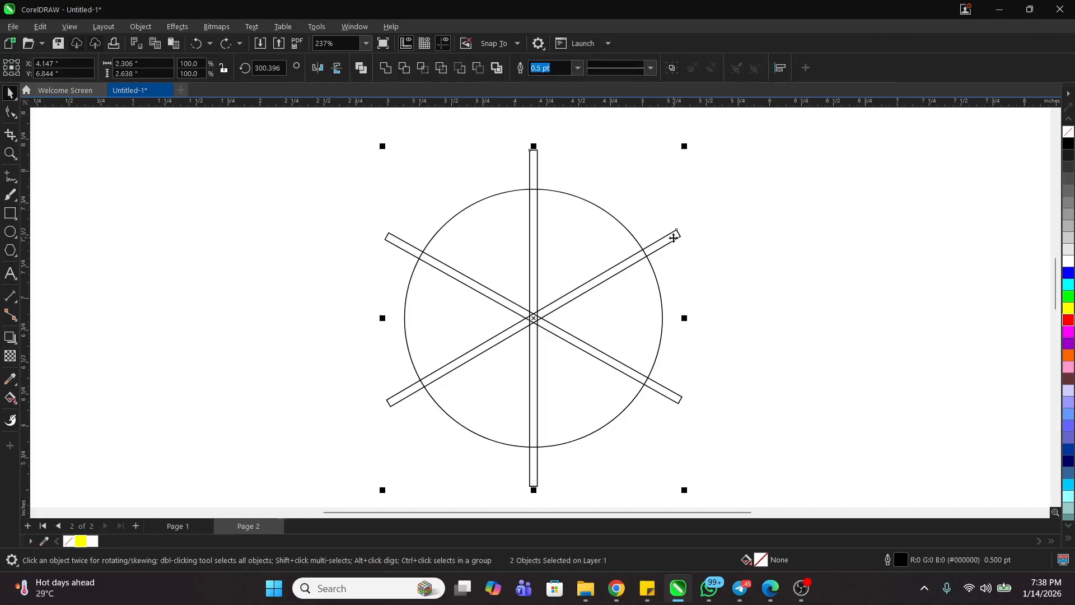
{"action": "left_click", "coordinate": [678, 399], "text": "shift"}
{"action": "left_click_drag", "start_coordinate": [539, 307], "coordinate": [850, 294]}
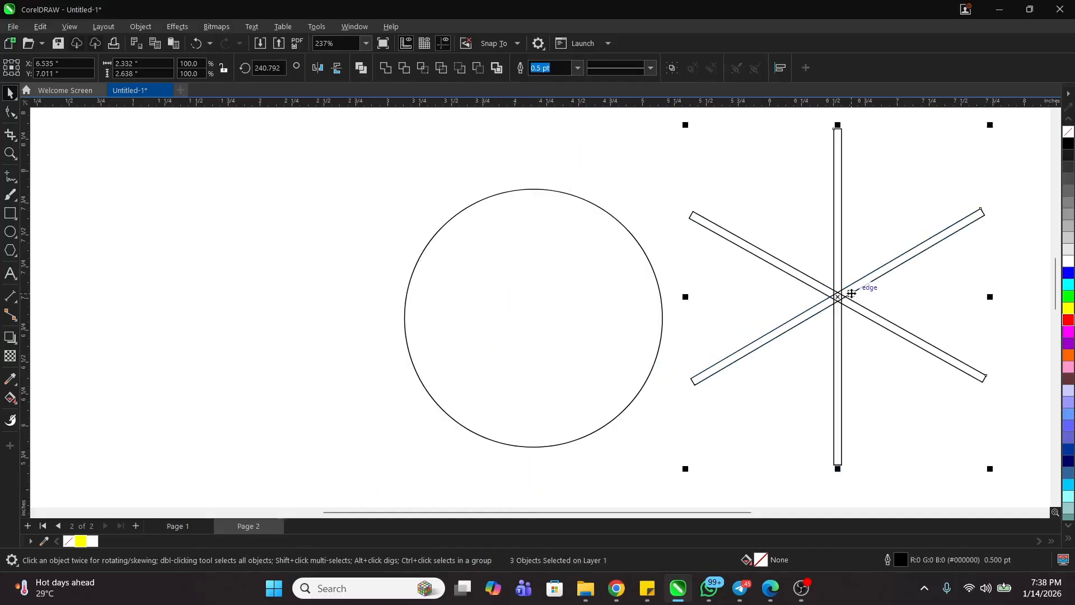
{"action": "key", "text": "ctrl+z"}
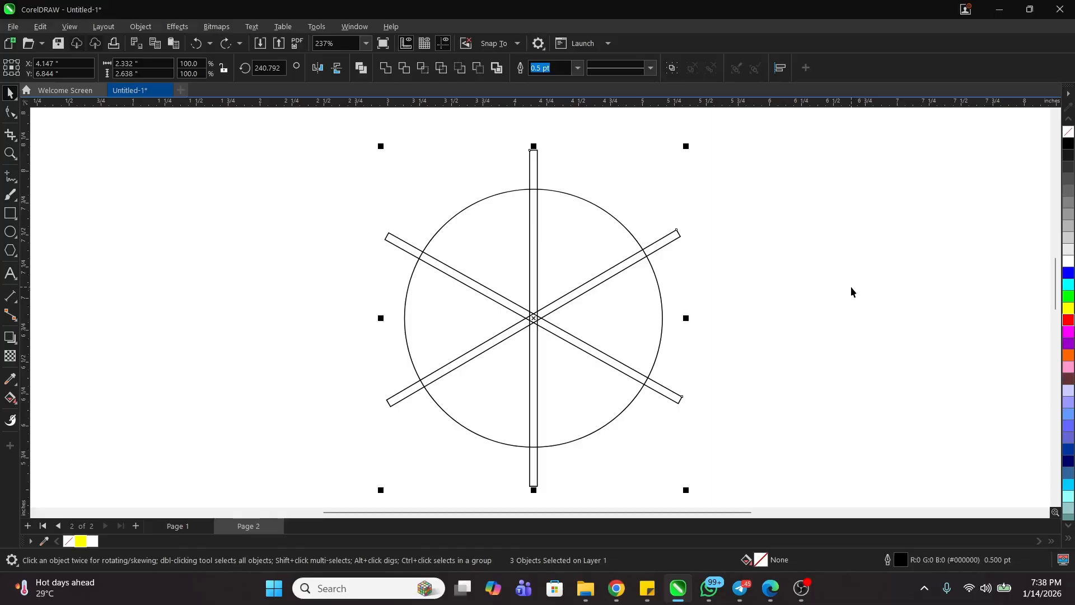
{"action": "left_click", "coordinate": [590, 213], "text": "shift"}
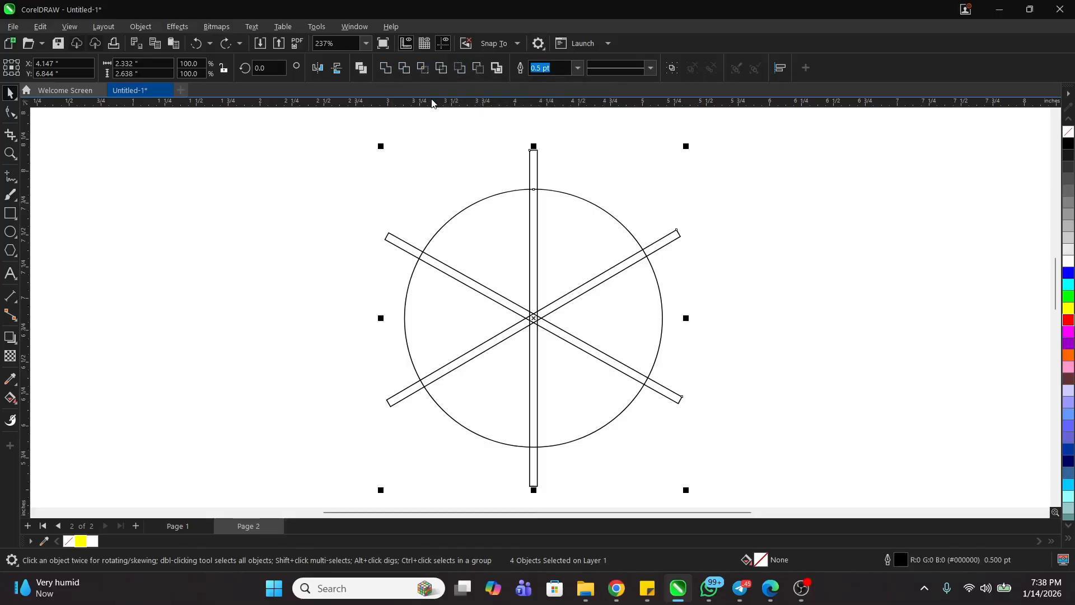
{"action": "left_click", "coordinate": [405, 70]}
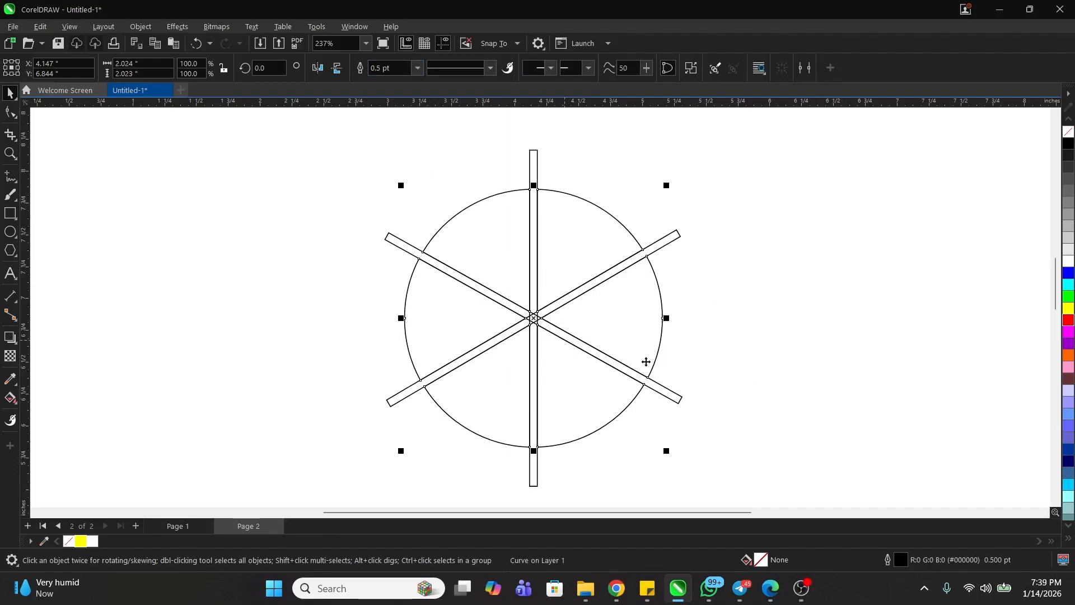
Delete the three crossing bars, leaving only the circle's six wedge segments
{"action": "left_click", "coordinate": [795, 313]}
{"action": "left_click", "coordinate": [675, 235]}
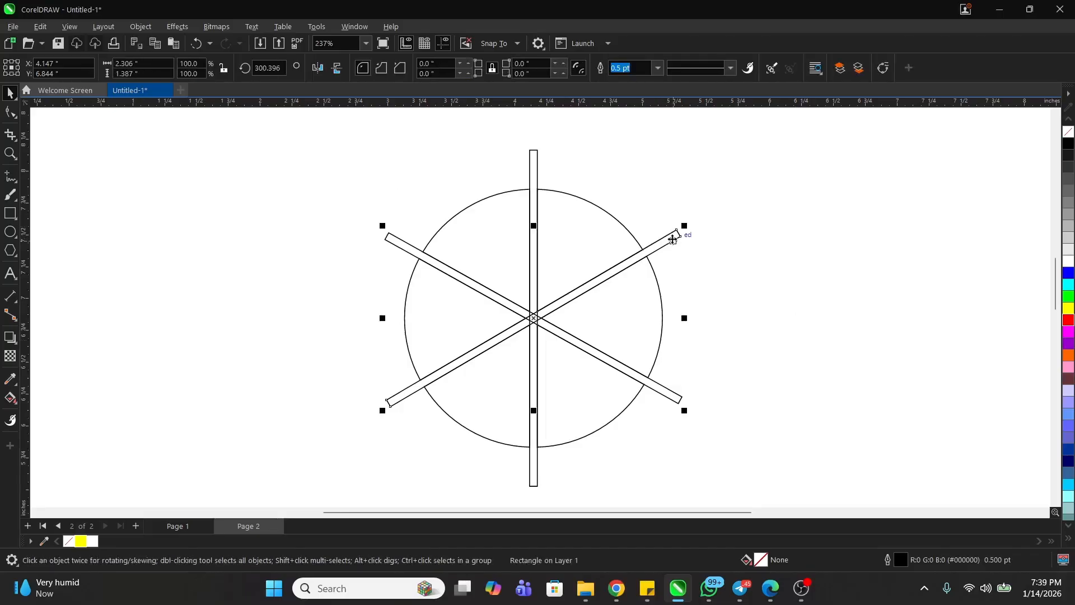
{"action": "key", "text": "Delete"}
{"action": "left_click", "coordinate": [536, 164]}
{"action": "key", "text": "Delete"}
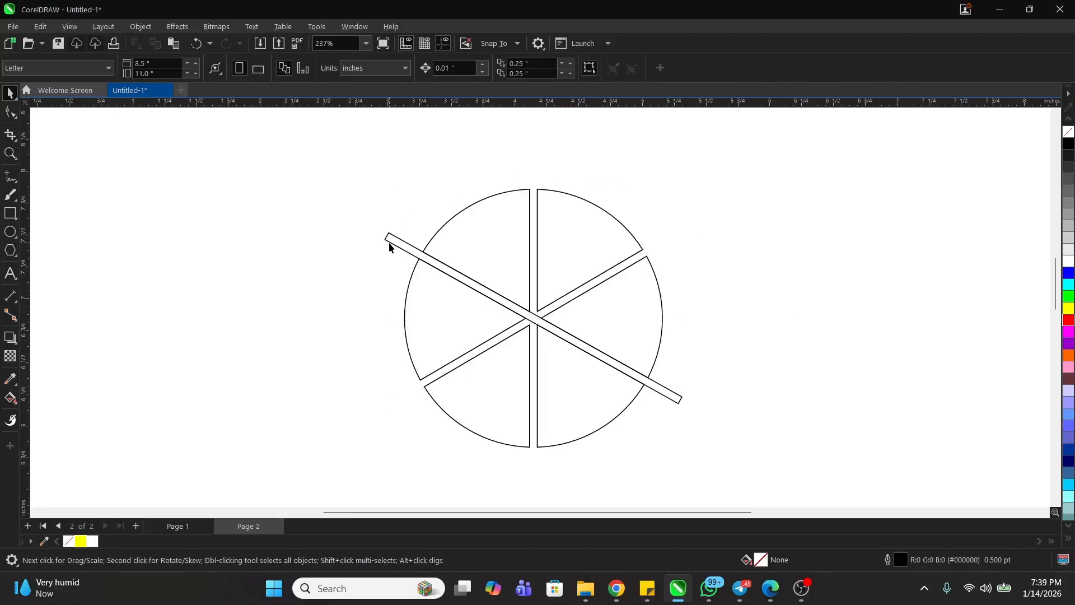
{"action": "left_click", "coordinate": [388, 239]}
{"action": "key", "text": "Delete"}
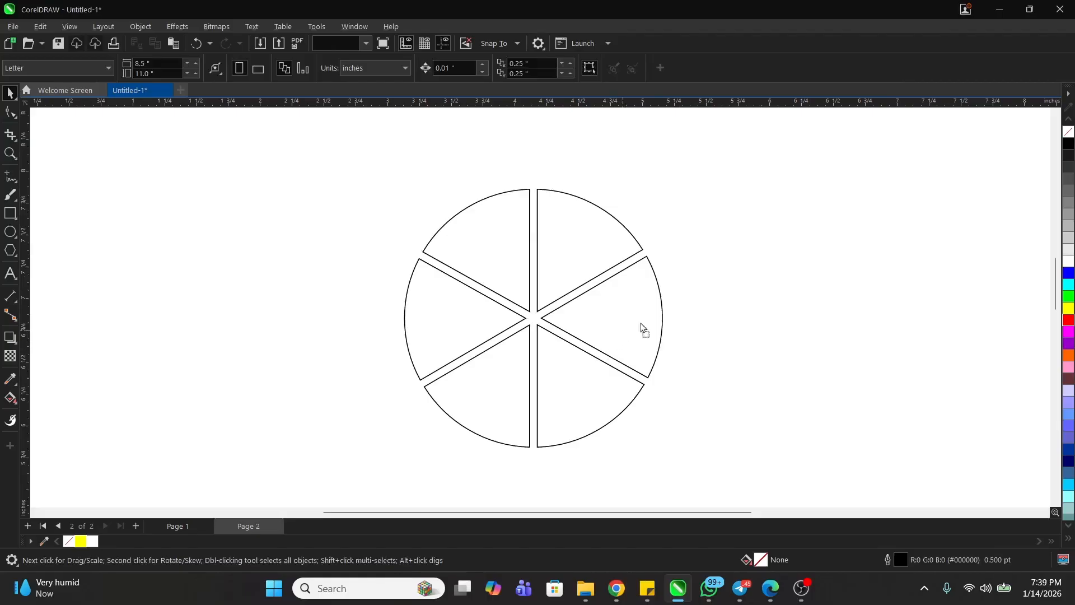
Move the segmented circle sideways on the page to about X 2.65, Y 7.05 inches
{"action": "left_click_drag", "start_coordinate": [643, 329], "coordinate": [815, 280]}
{"action": "key", "text": "ctrl+z"}
{"action": "left_click_drag", "start_coordinate": [624, 320], "coordinate": [433, 295]}
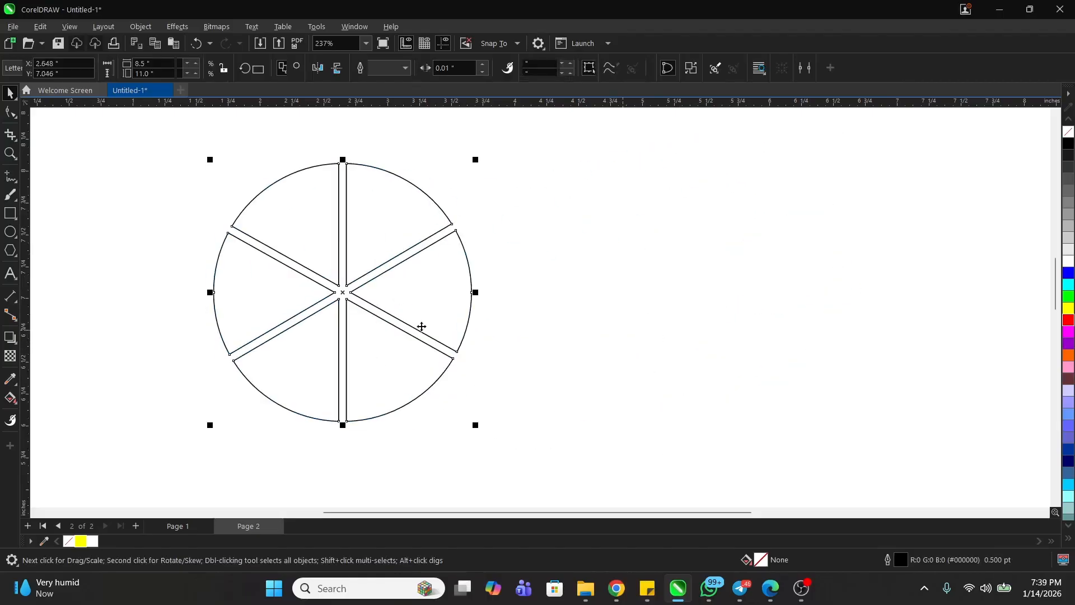
Undo the segmented circle's move, try moving it sideways once more, and undo that move too
{"action": "key", "text": "ctrl+z"}
{"action": "left_click_drag", "start_coordinate": [623, 313], "coordinate": [731, 290]}
{"action": "key", "text": "ctrl+z"}
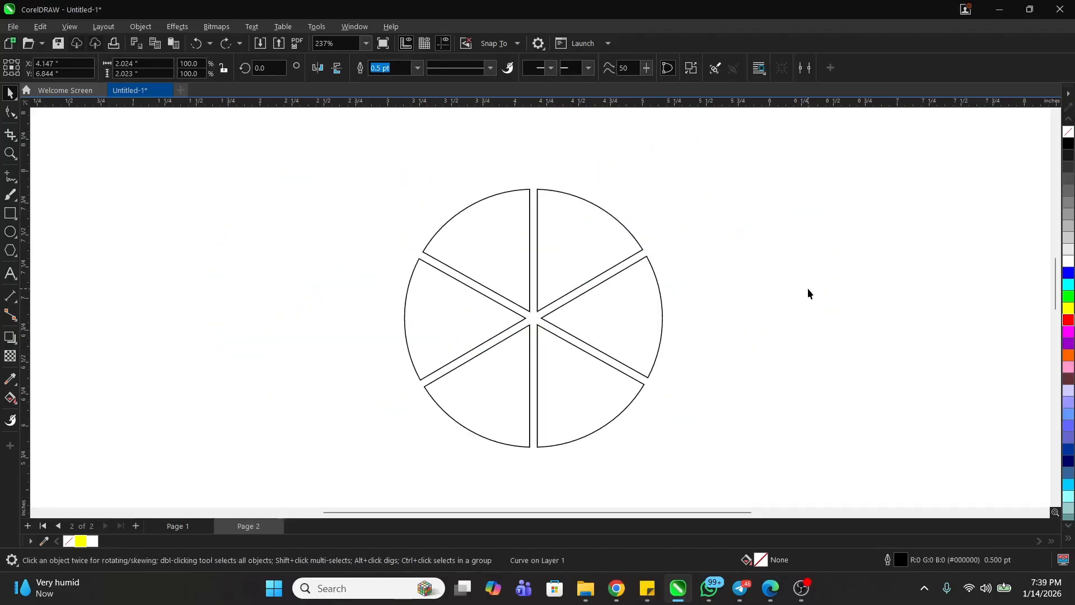
{"action": "left_click", "coordinate": [808, 289]}
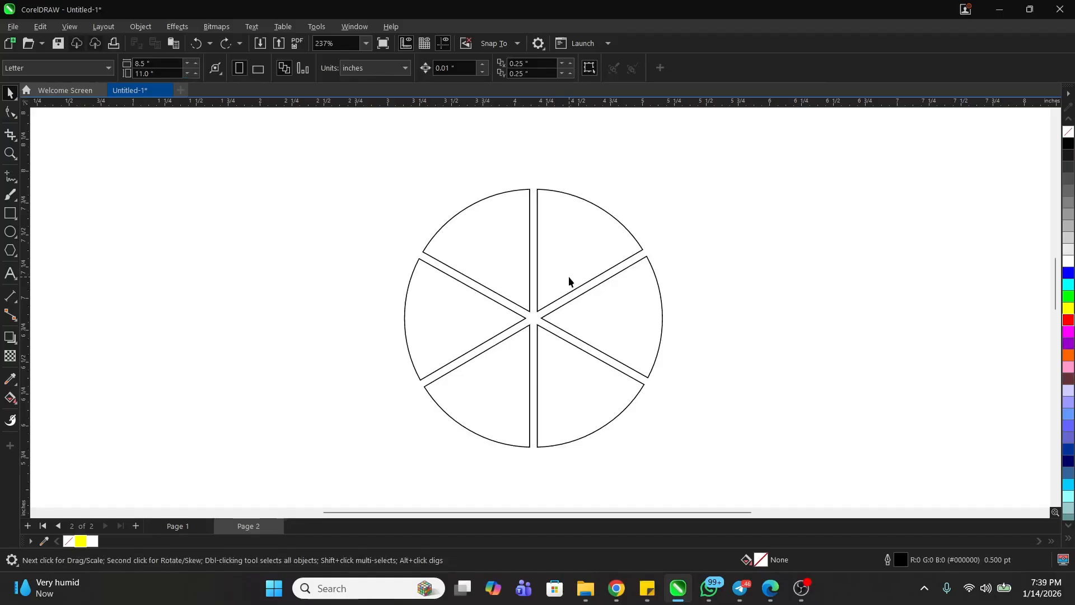
Draw a small circle about 0.65 inches across over the middle of the segmented circle
{"action": "left_click", "coordinate": [10, 231]}
{"action": "left_click_drag", "start_coordinate": [467, 263], "coordinate": [550, 343]}
{"action": "key", "text": "space"}
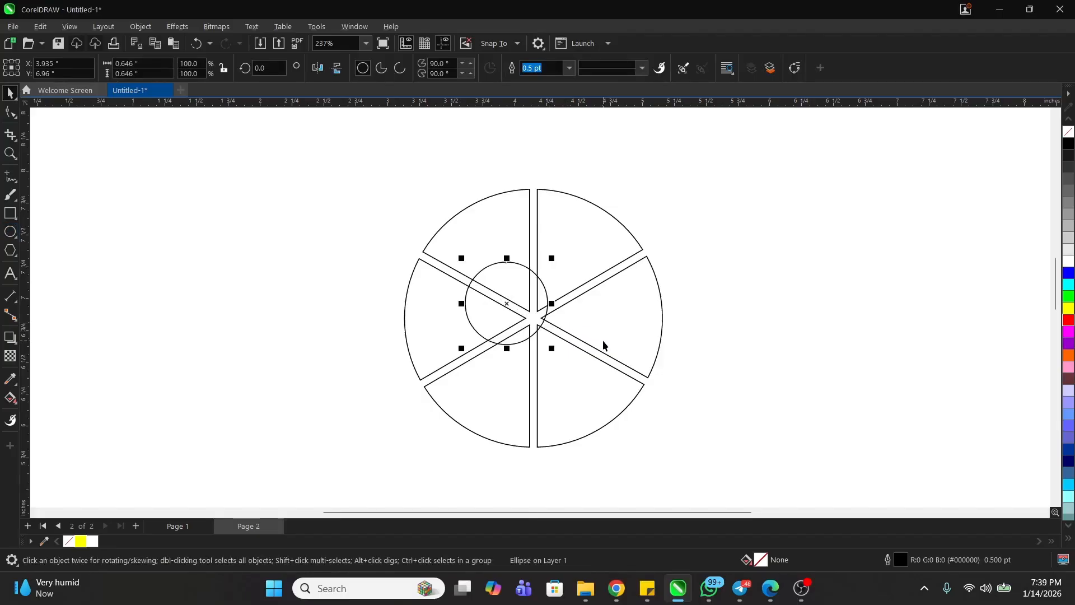
{"action": "left_click", "coordinate": [740, 330]}
Align the small circle's center horizontally and vertically with the segmented circle
{"action": "left_click", "coordinate": [475, 321]}
{"action": "left_click", "coordinate": [580, 218], "text": "shift"}
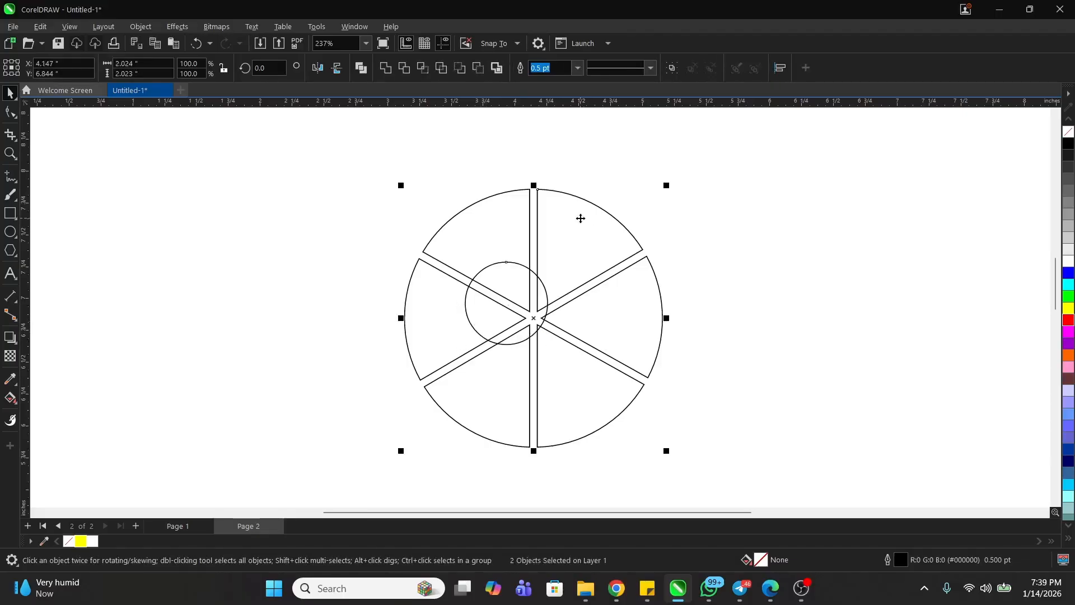
{"action": "key", "text": "c"}
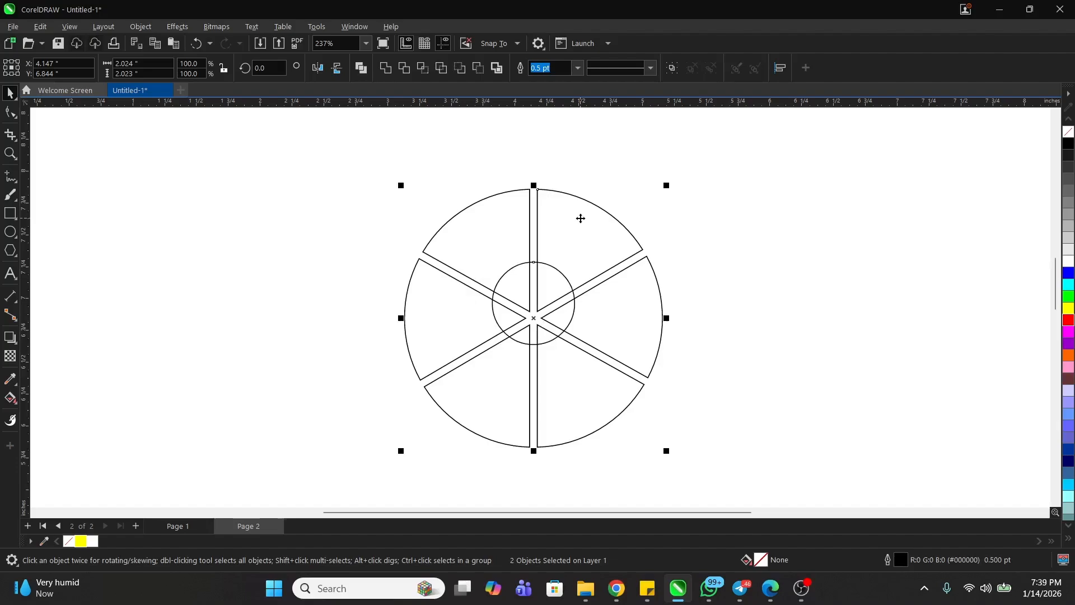
{"action": "key", "text": "e"}
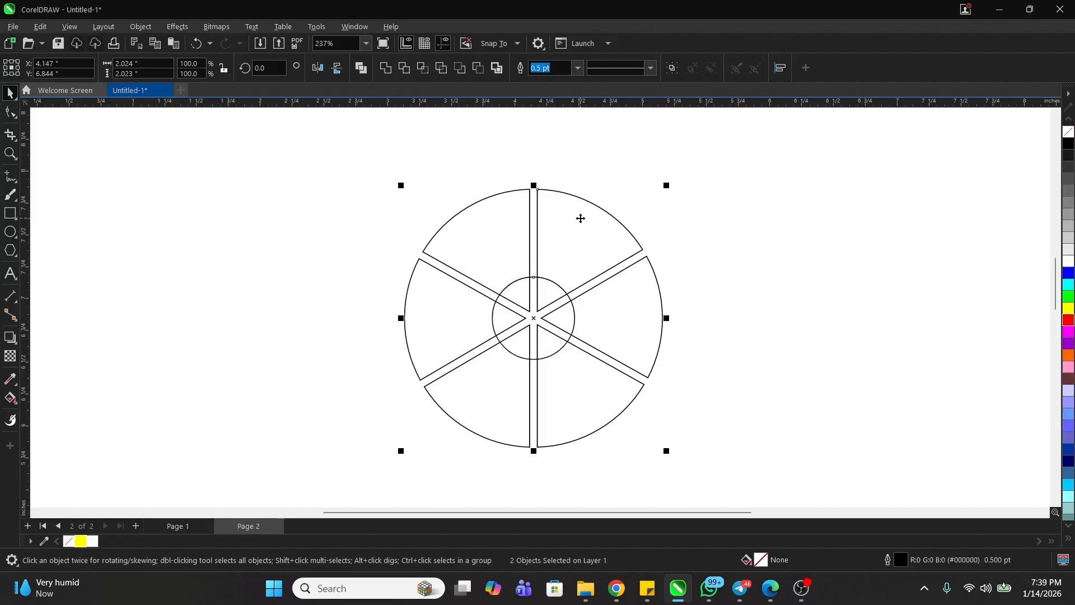
{"action": "left_click", "coordinate": [790, 266]}
Enlarge the small center circle slightly to about 0.66 inches across, scaling it from its center
{"action": "key", "text": "z"}
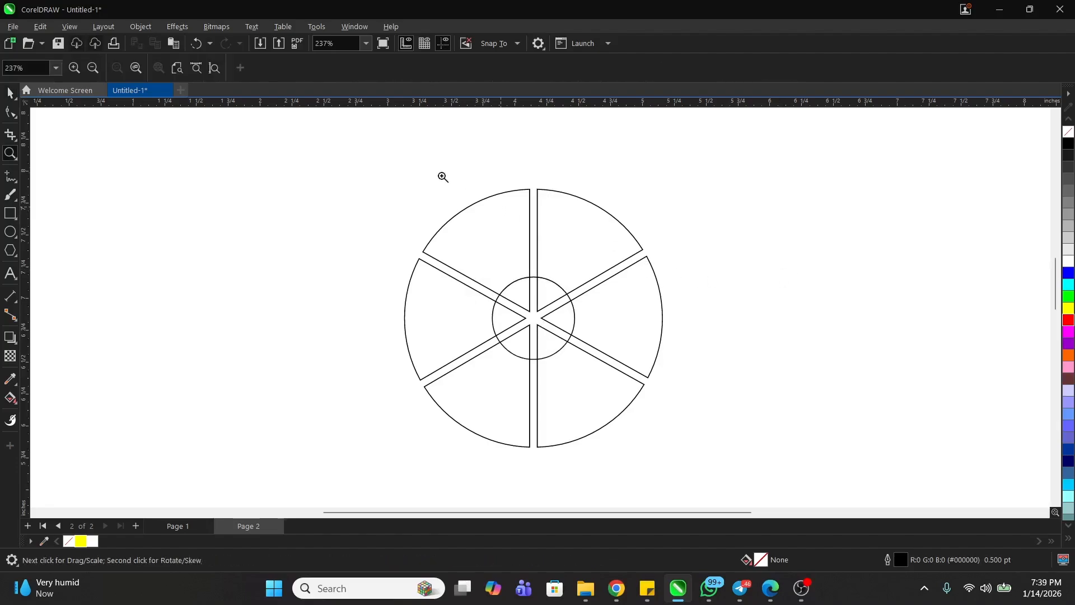
{"action": "left_click_drag", "start_coordinate": [386, 161], "coordinate": [713, 459]}
{"action": "key", "text": "space"}
{"action": "left_click", "coordinate": [524, 309]}
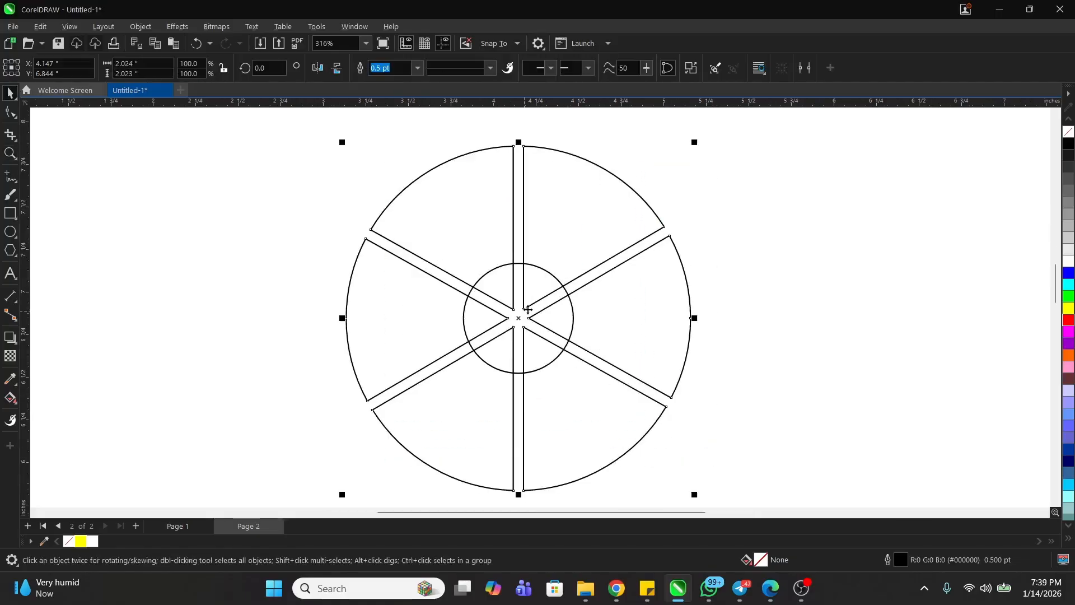
{"action": "left_click", "coordinate": [547, 284]}
{"action": "mouse_move", "coordinate": [584, 260]}
{"action": "left_mouse_down"}
{"action": "mouse_move", "coordinate": [586, 251]}
{"action": "mouse_move", "coordinate": [581, 257]}
{"action": "left_mouse_up"}
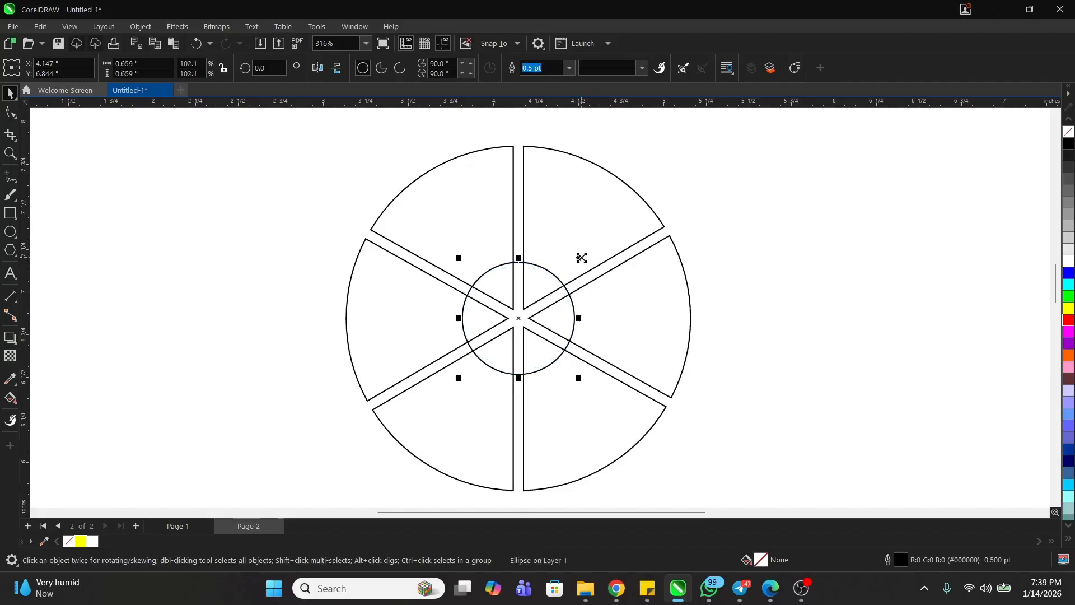
{"action": "left_click", "coordinate": [789, 296]}
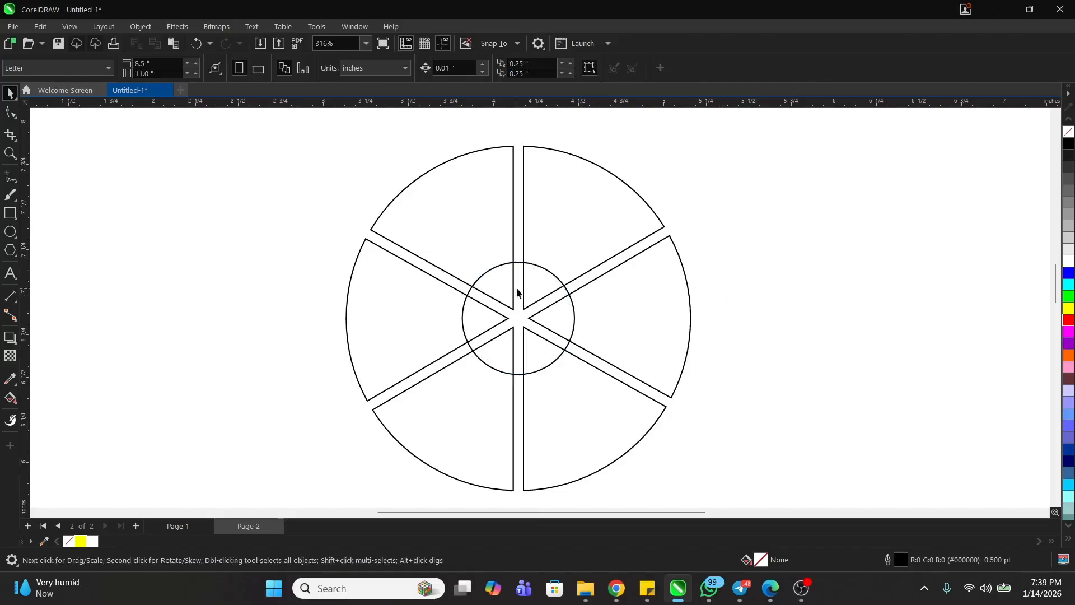
Select the small circle followed by the segmented circle, and trim the wedges' inner tips with the small circle
{"action": "left_click", "coordinate": [540, 283]}
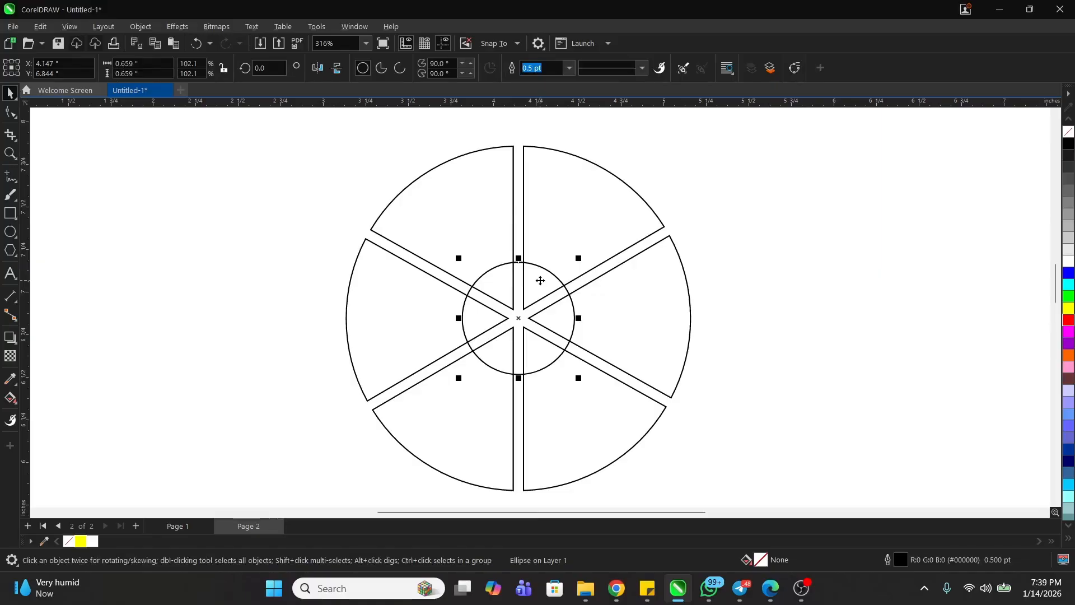
{"action": "left_click", "coordinate": [579, 174], "text": "shift"}
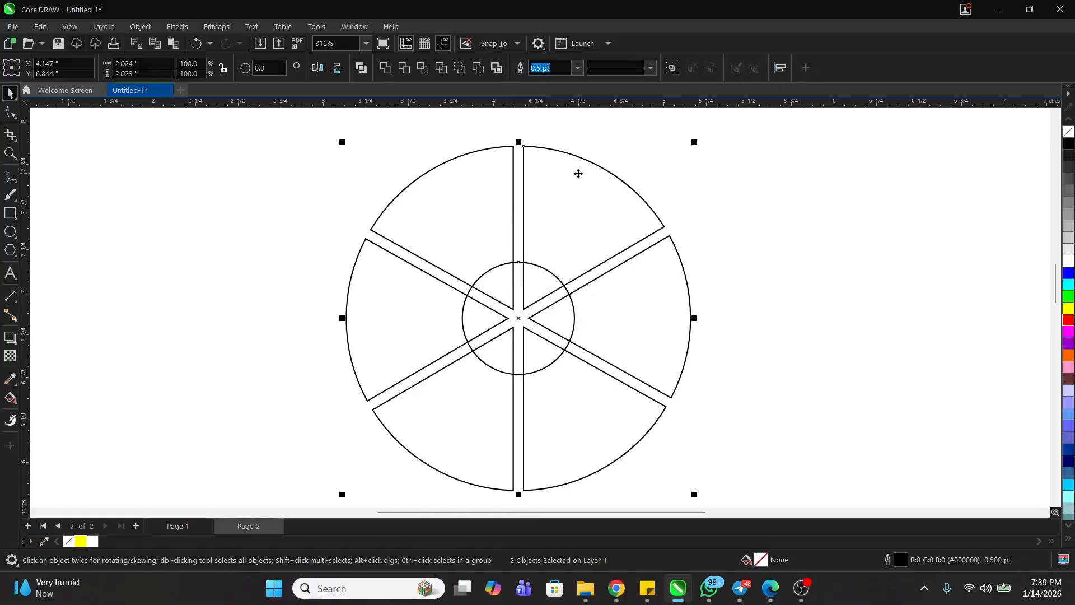
{"action": "left_click", "coordinate": [405, 68]}
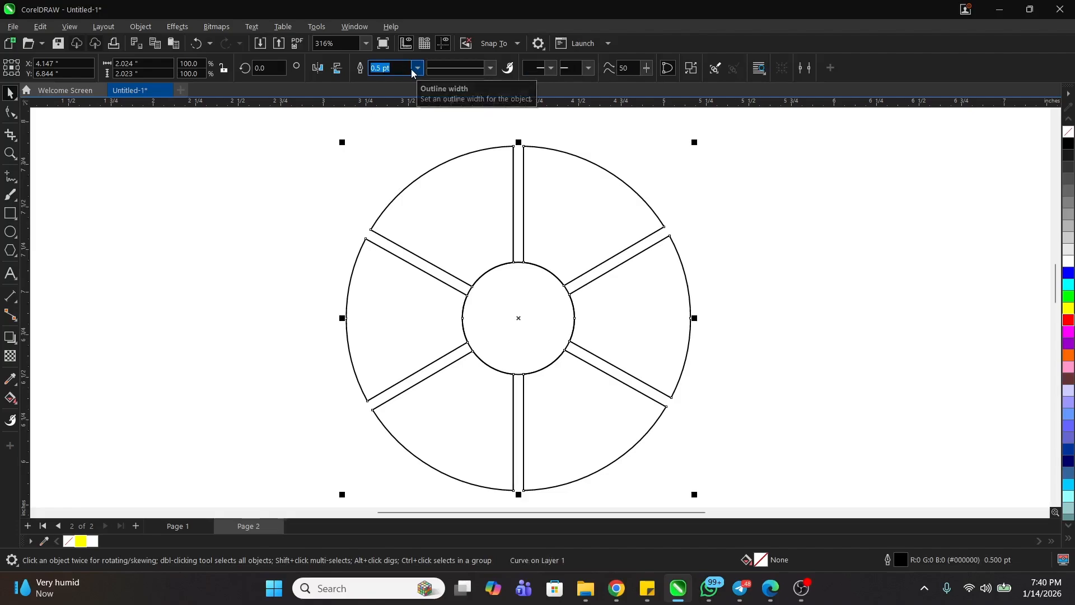
{"action": "key", "text": "ctrl+z"}
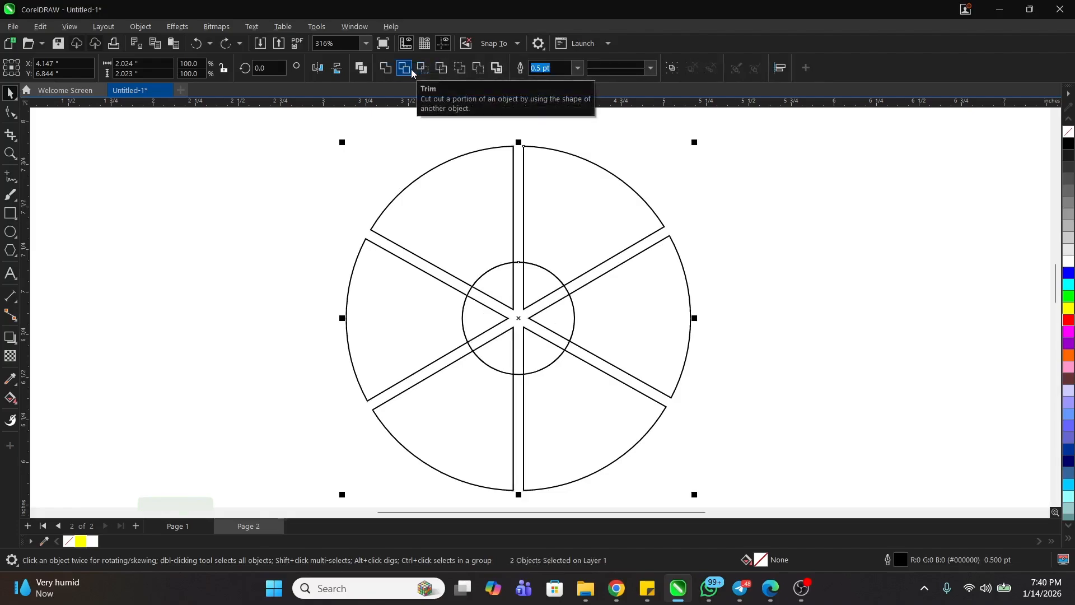
{"action": "left_click", "coordinate": [405, 68]}
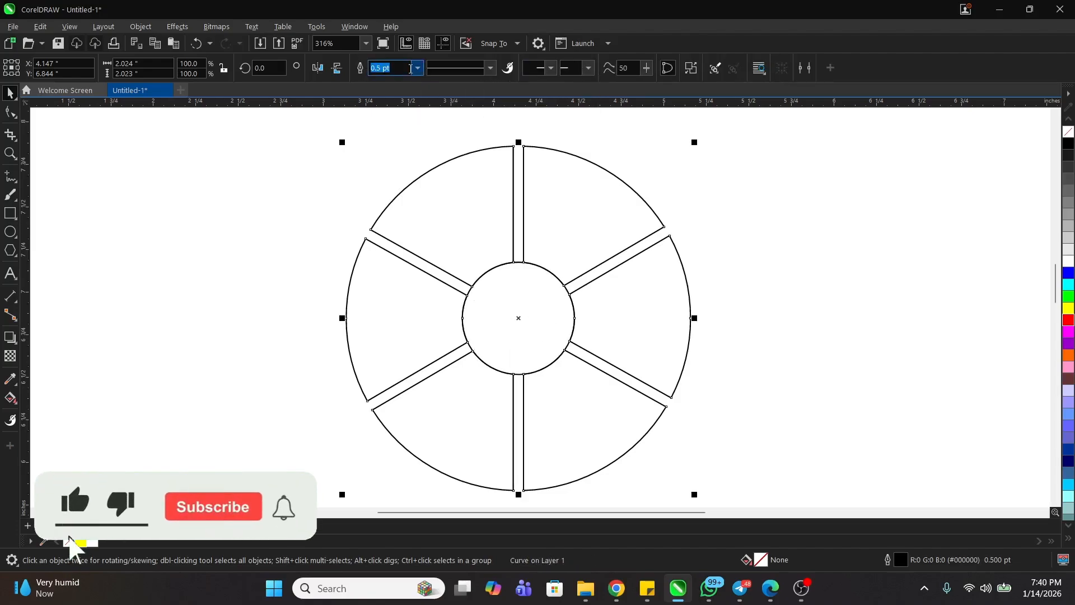
Shrink the small circle from its center to leave an even gap between it and the trimmed wedges
{"action": "left_click", "coordinate": [593, 312]}
{"action": "left_click", "coordinate": [551, 275]}
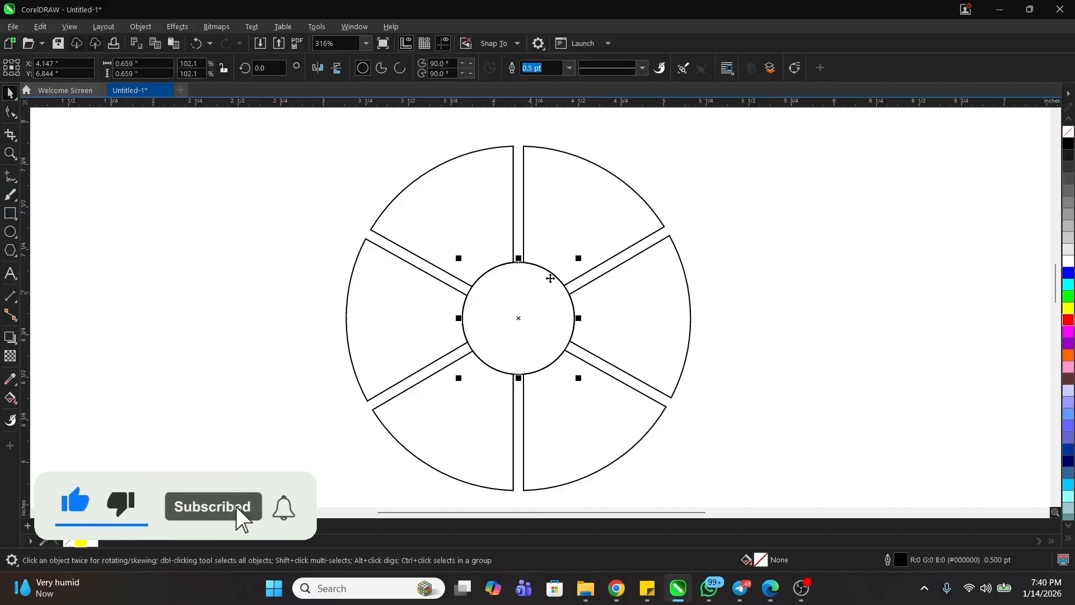
{"action": "left_click_drag", "start_coordinate": [576, 257], "coordinate": [572, 266]}
{"action": "left_click", "coordinate": [777, 291]}
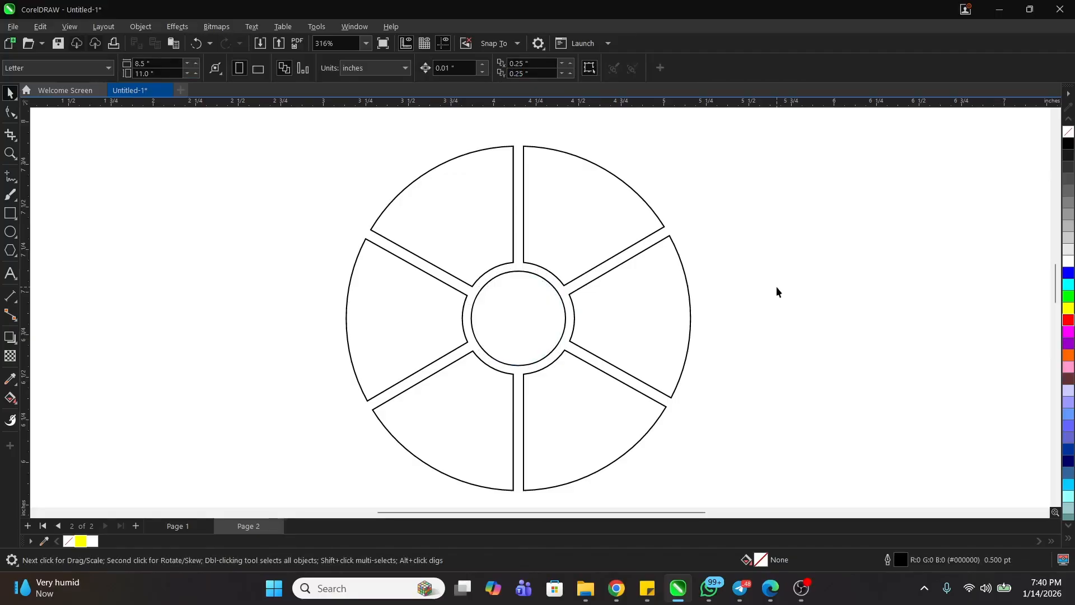
Try moving the joined wedges off the center circle twice, undoing the move each time
{"action": "left_click", "coordinate": [574, 223]}
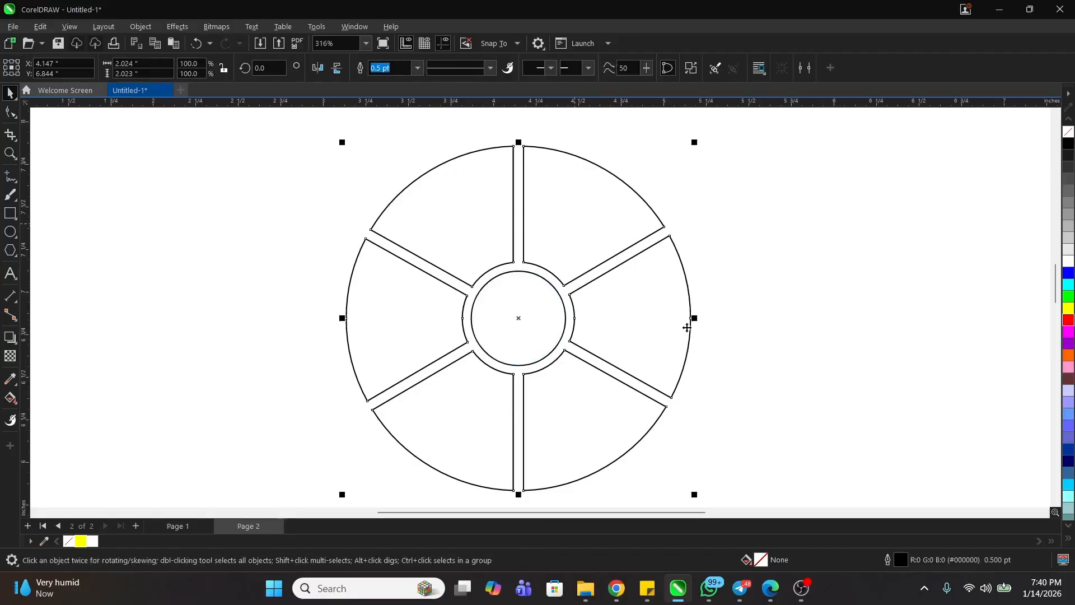
{"action": "left_click_drag", "start_coordinate": [626, 317], "coordinate": [760, 304]}
{"action": "key", "text": "ctrl+z"}
{"action": "left_click_drag", "start_coordinate": [660, 314], "coordinate": [919, 296]}
{"action": "key", "text": "ctrl+z"}
{"action": "left_click", "coordinate": [744, 274]}
Break the segmented circle's curve apart into separate wedge objects
{"action": "left_click", "coordinate": [540, 216]}
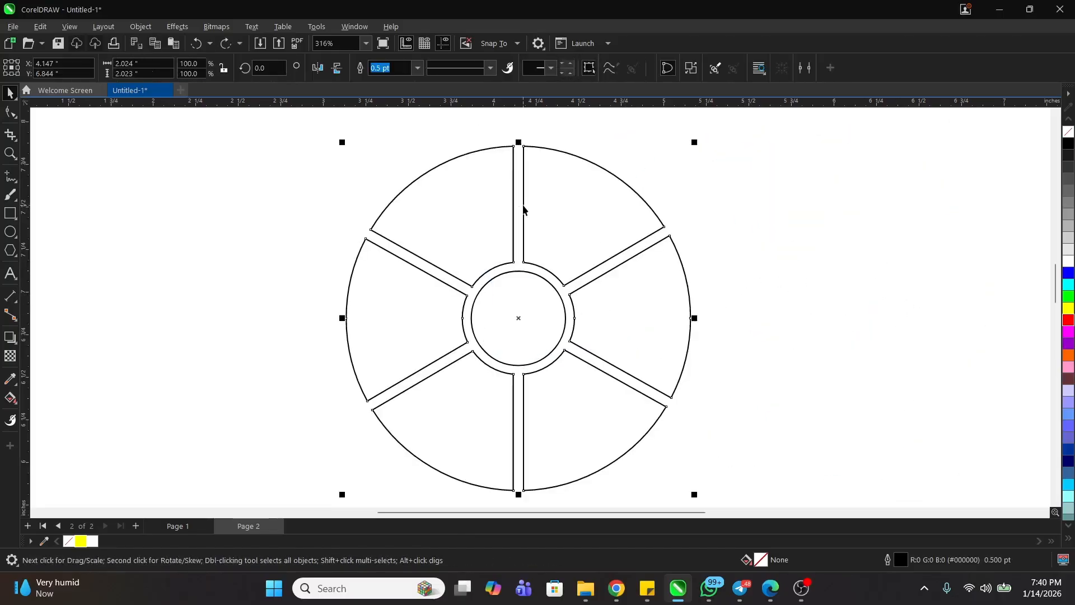
{"action": "right_click", "coordinate": [567, 194]}
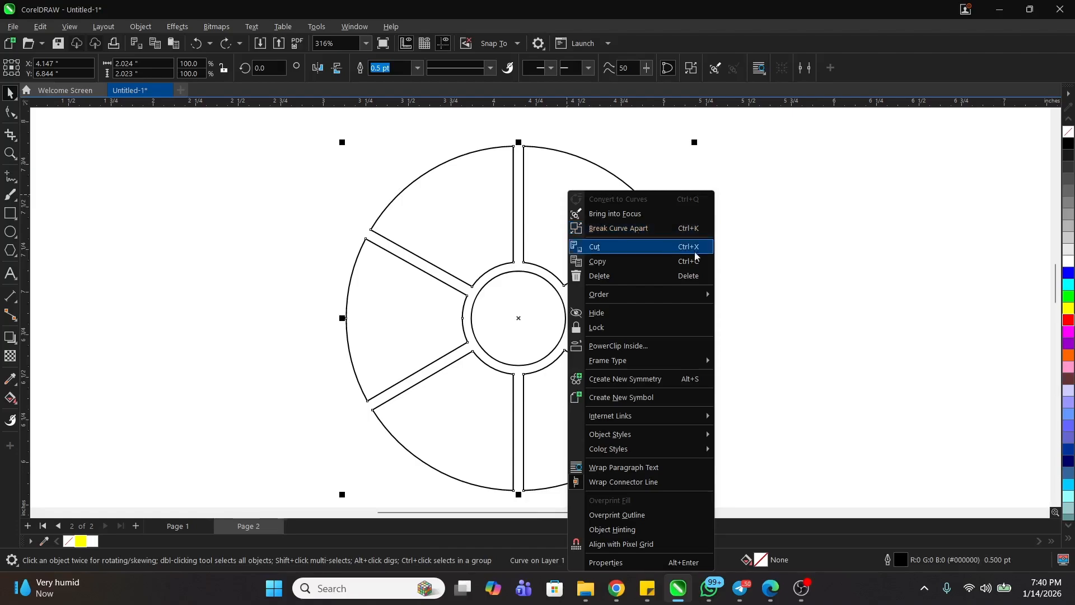
{"action": "left_click", "coordinate": [615, 227]}
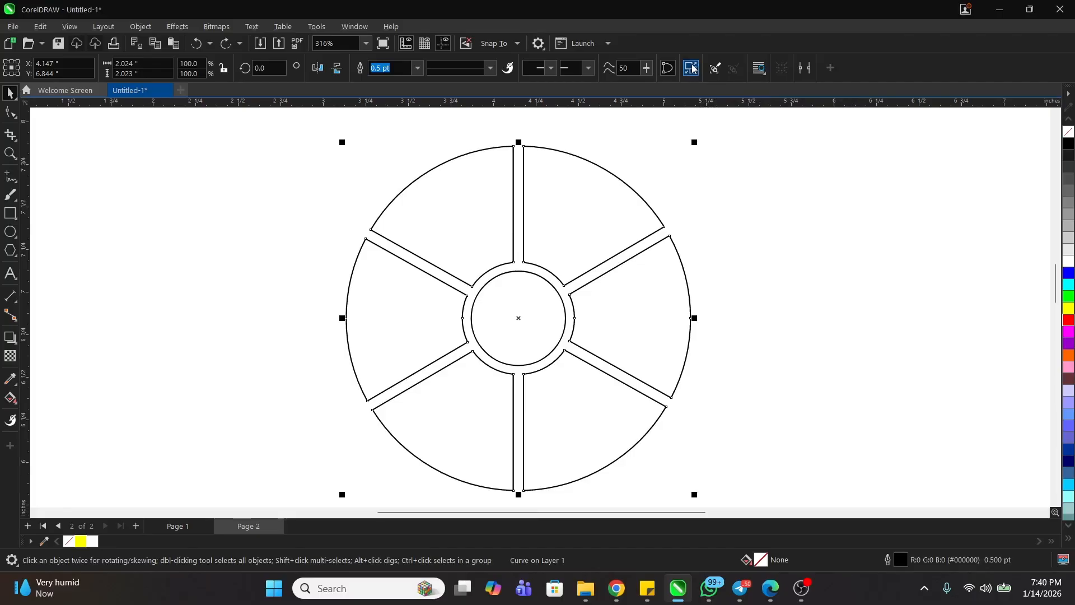
{"action": "right_click", "coordinate": [587, 200]}
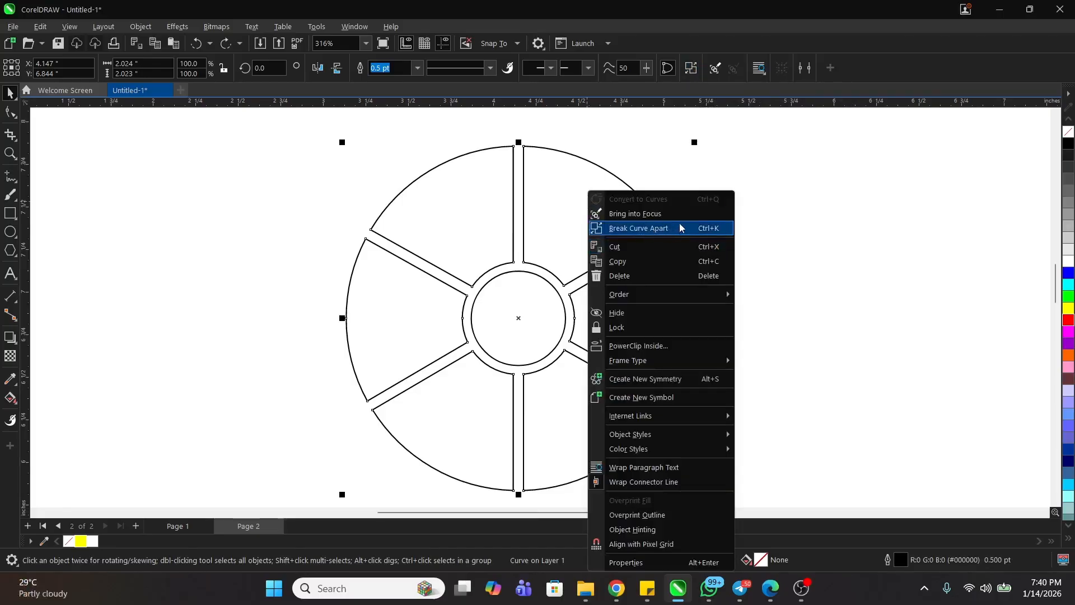
{"action": "left_click", "coordinate": [513, 169]}
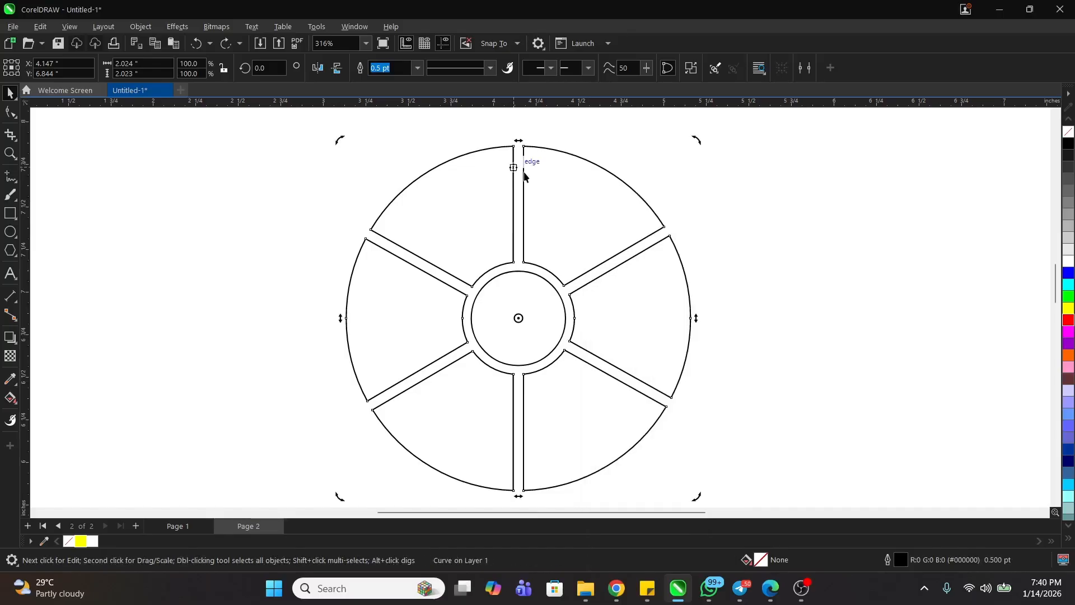
{"action": "left_click", "coordinate": [579, 192]}
{"action": "left_click", "coordinate": [674, 68]}
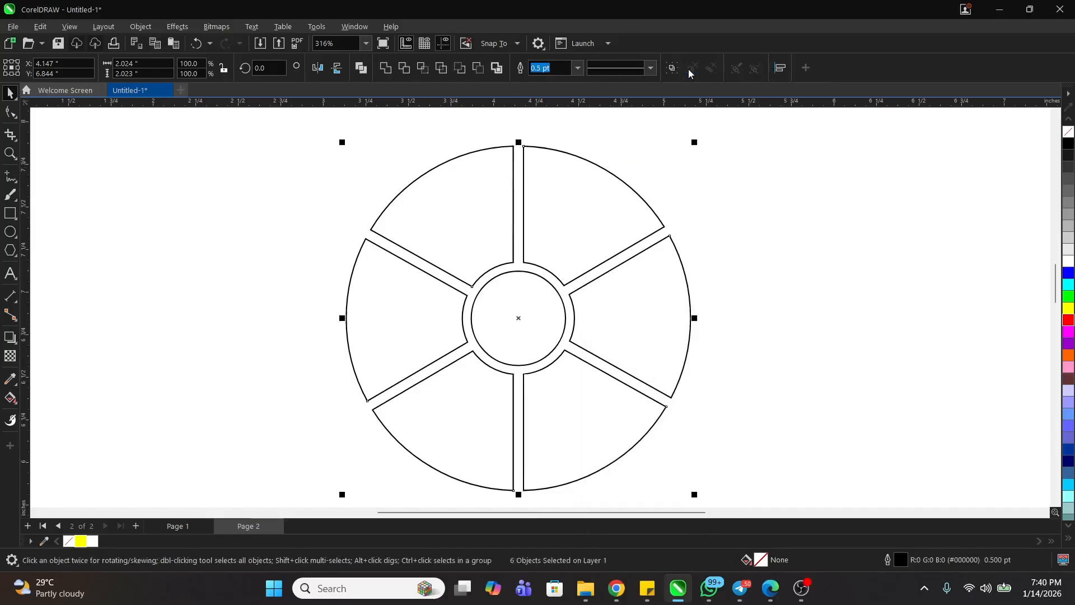
{"action": "left_click", "coordinate": [805, 269]}
Try moving the three right-hand wedges outward one by one, and undo all three moves
{"action": "left_click_drag", "start_coordinate": [593, 226], "coordinate": [730, 176]}
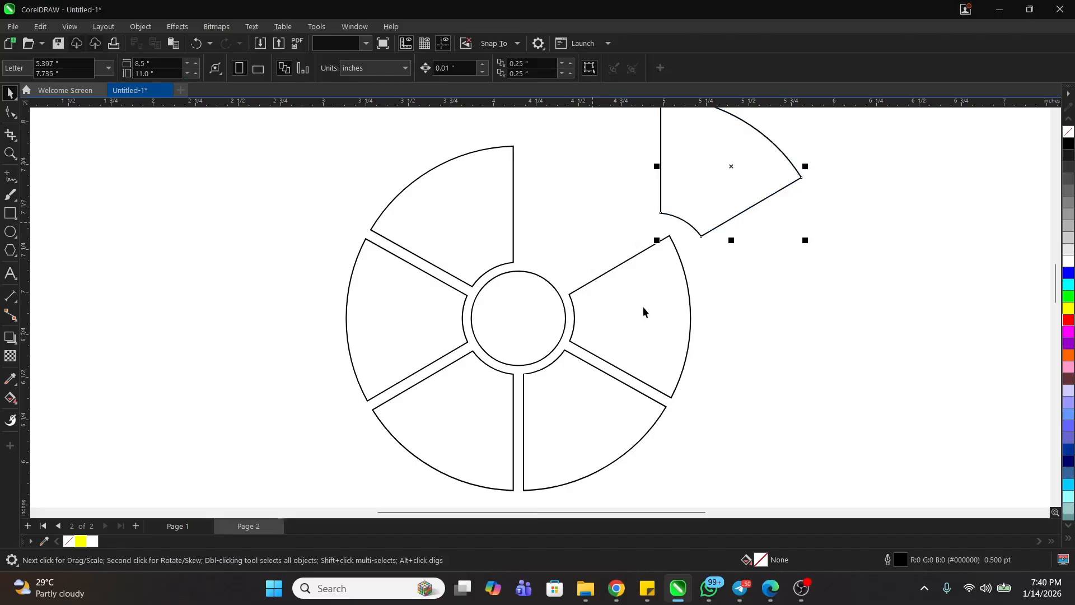
{"action": "left_click_drag", "start_coordinate": [643, 307], "coordinate": [911, 266]}
{"action": "left_click_drag", "start_coordinate": [595, 420], "coordinate": [763, 413]}
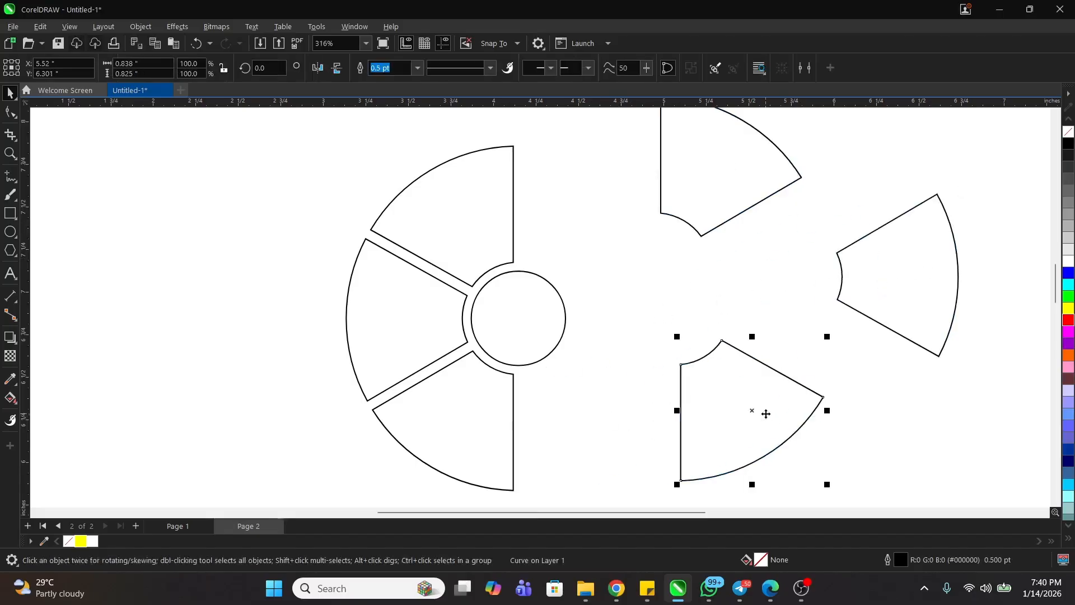
{"action": "key", "text": "ctrl+z"}
{"action": "key", "text": "ctrl+z"}
{"action": "key", "text": "ctrl+z"}
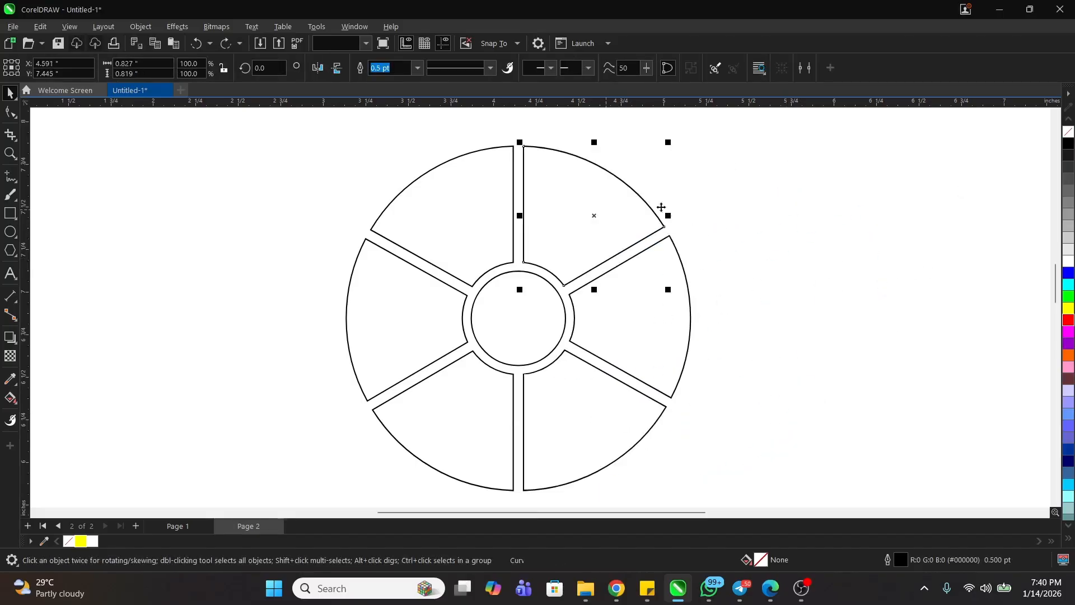
Try moving each of the three left-hand wedges outward, undoing every move
{"action": "left_click", "coordinate": [440, 223]}
{"action": "left_click_drag", "start_coordinate": [439, 223], "coordinate": [335, 166]}
{"action": "key", "text": "ctrl+z"}
{"action": "left_click_drag", "start_coordinate": [434, 329], "coordinate": [300, 320]}
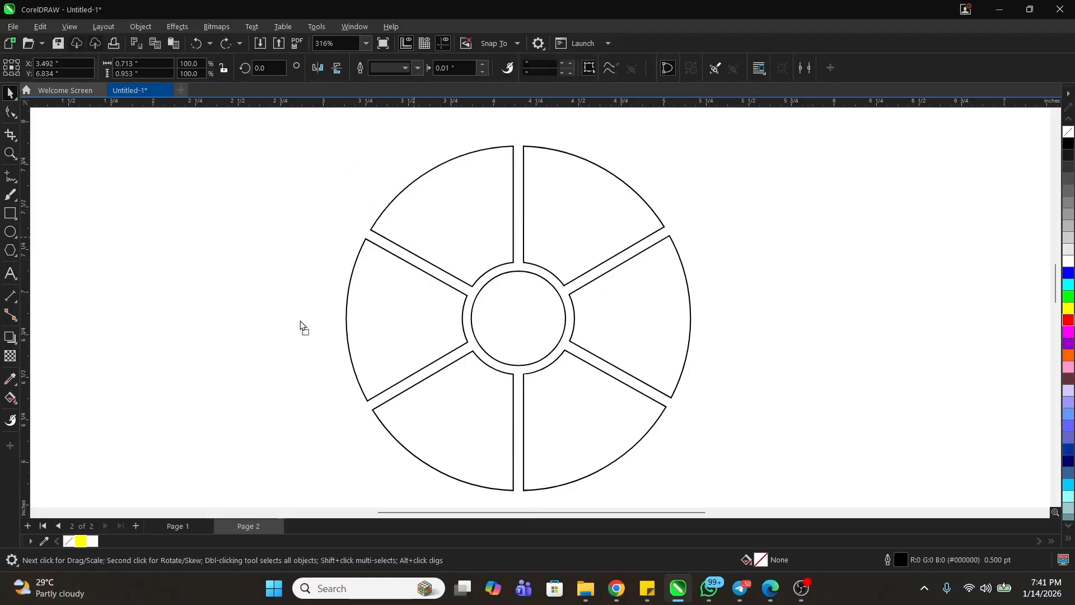
{"action": "key", "text": "ctrl+z"}
{"action": "left_click_drag", "start_coordinate": [484, 382], "coordinate": [480, 447]}
{"action": "key", "text": "ctrl+z"}
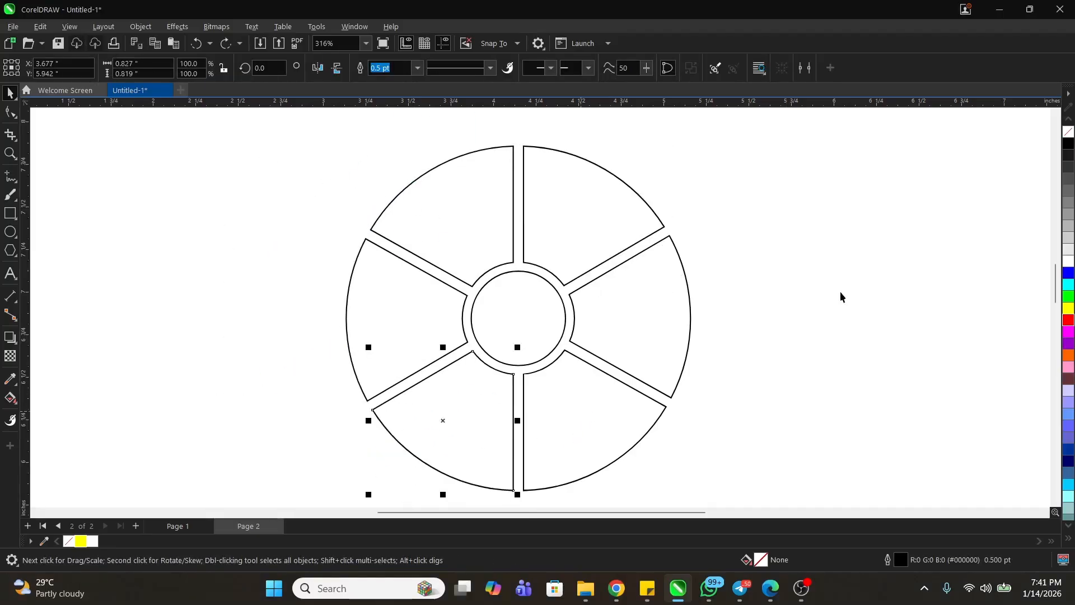
{"action": "left_click", "coordinate": [835, 290]}
{"action": "scroll", "coordinate": [448, 247], "scroll_direction": "down", "scroll_amount": 3}
{"action": "key", "text": "z"}
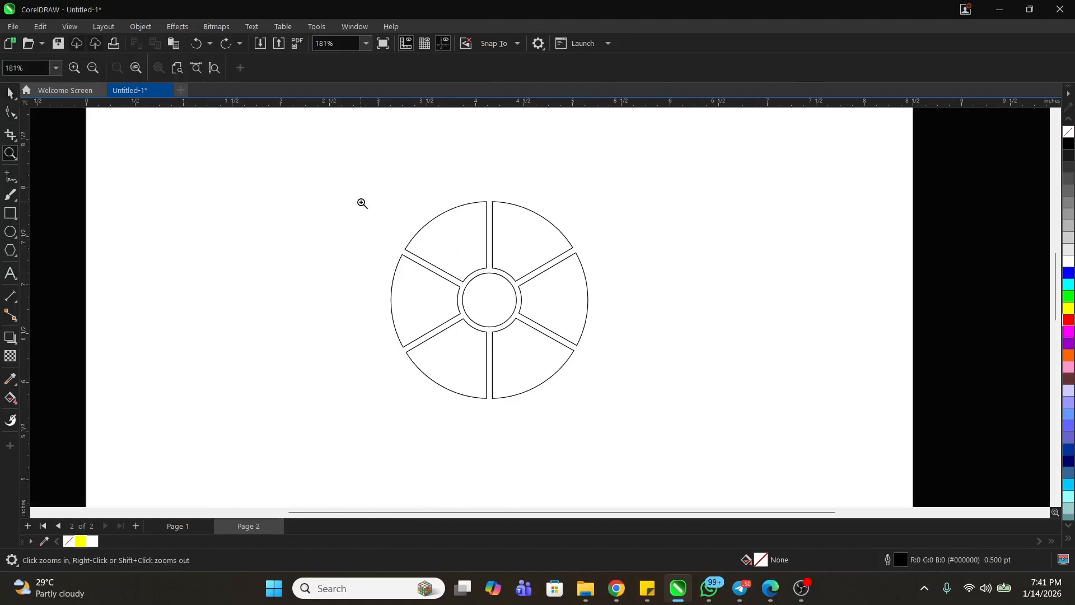
{"action": "left_click_drag", "start_coordinate": [344, 176], "coordinate": [700, 466]}
{"action": "scroll", "coordinate": [464, 328], "scroll_direction": "down", "scroll_amount": 3}
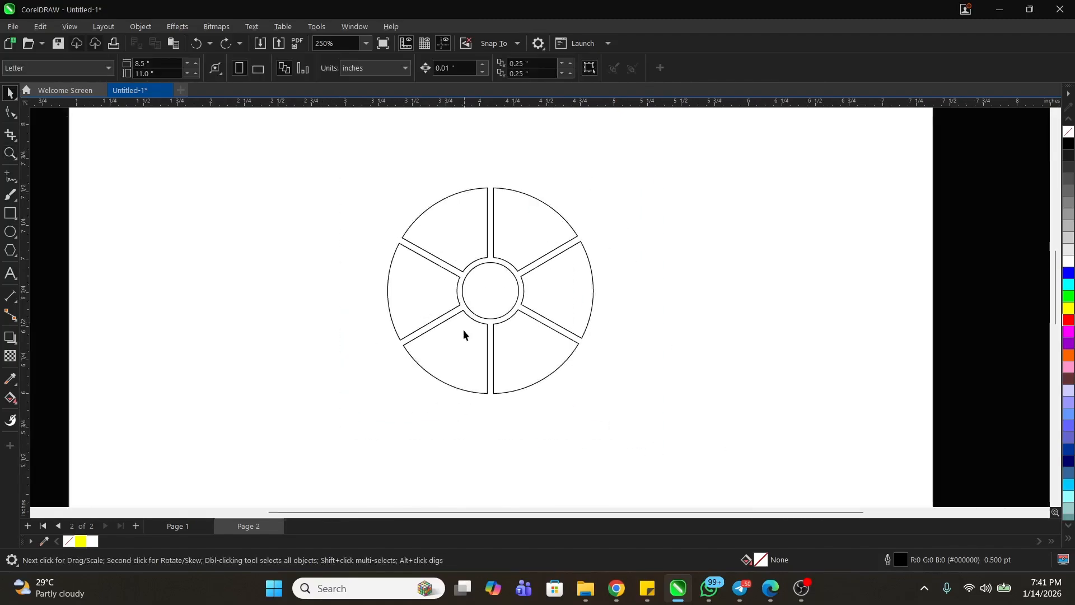
{"action": "key", "text": "F2"}
{"action": "left_click_drag", "start_coordinate": [365, 182], "coordinate": [621, 410]}
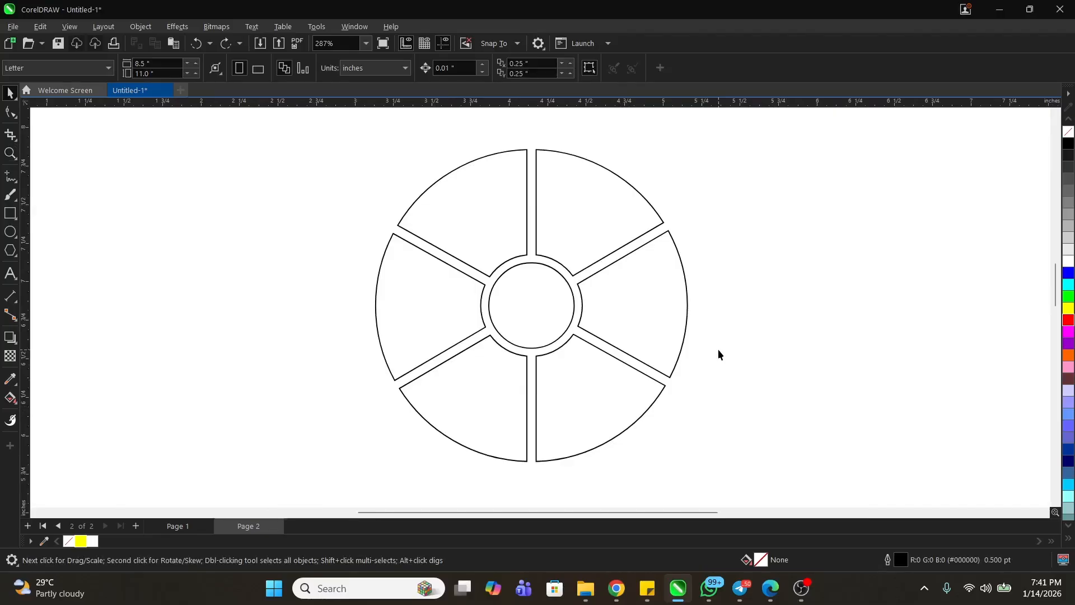
Open the Import dialog on the PICS folder and preview its first two photos
{"action": "right_click", "coordinate": [762, 195]}
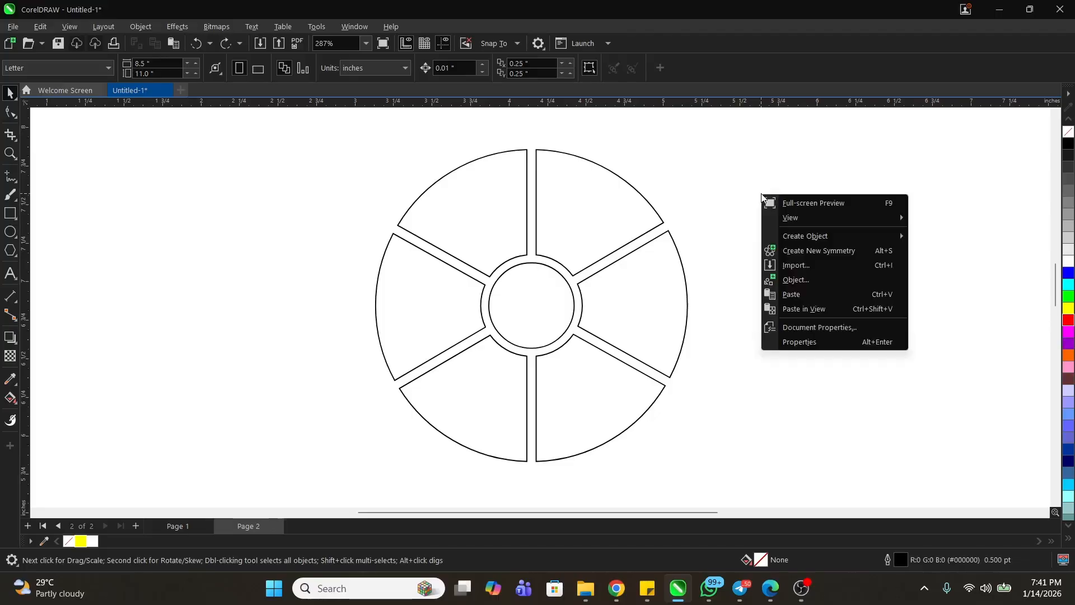
{"action": "left_click", "coordinate": [798, 265]}
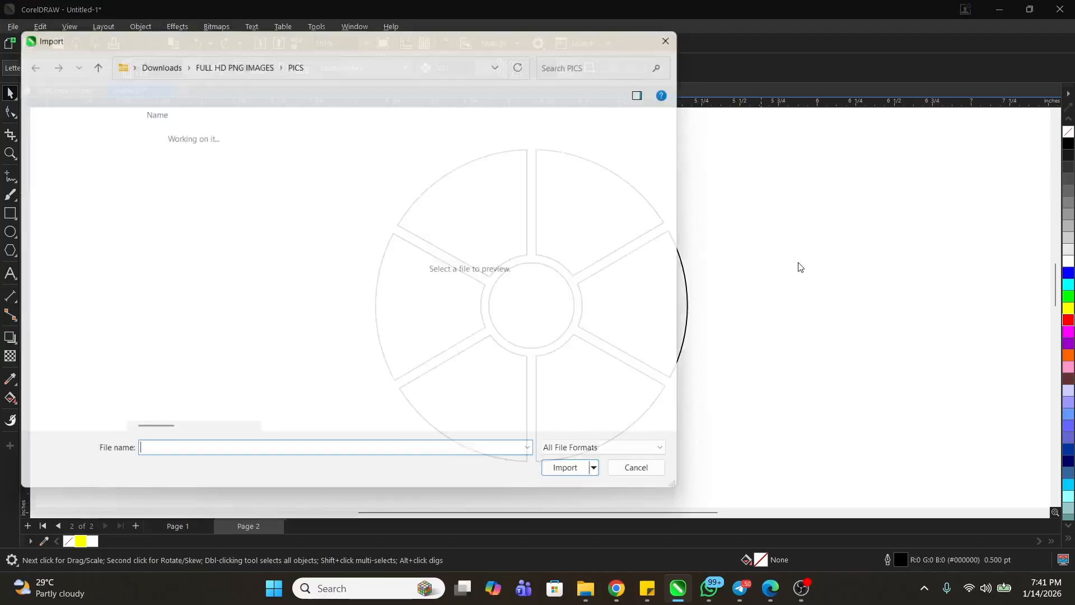
{"action": "left_click", "coordinate": [203, 147]}
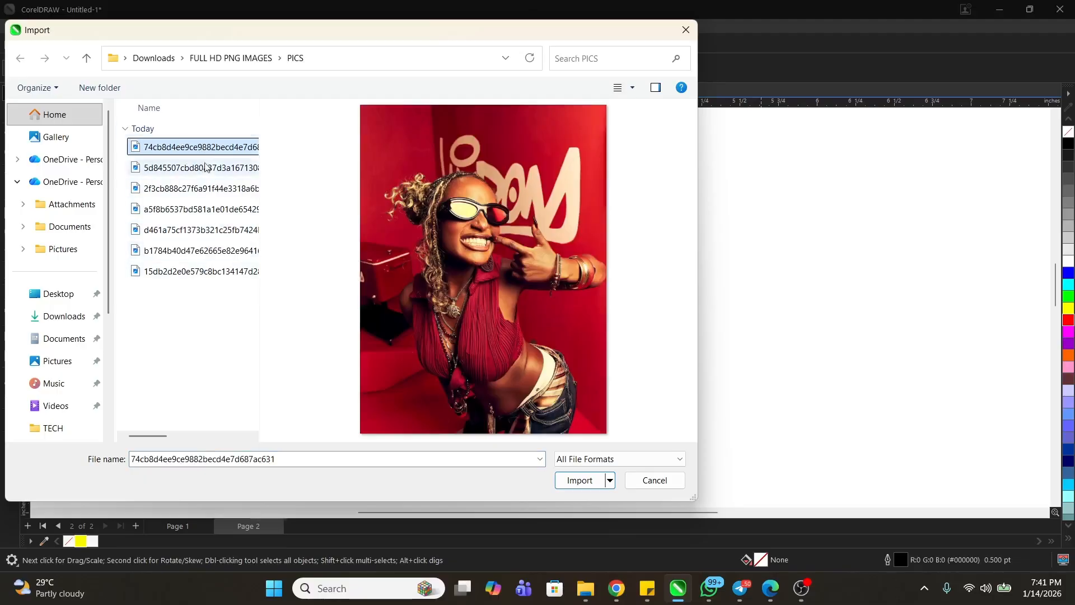
{"action": "left_click", "coordinate": [207, 168]}
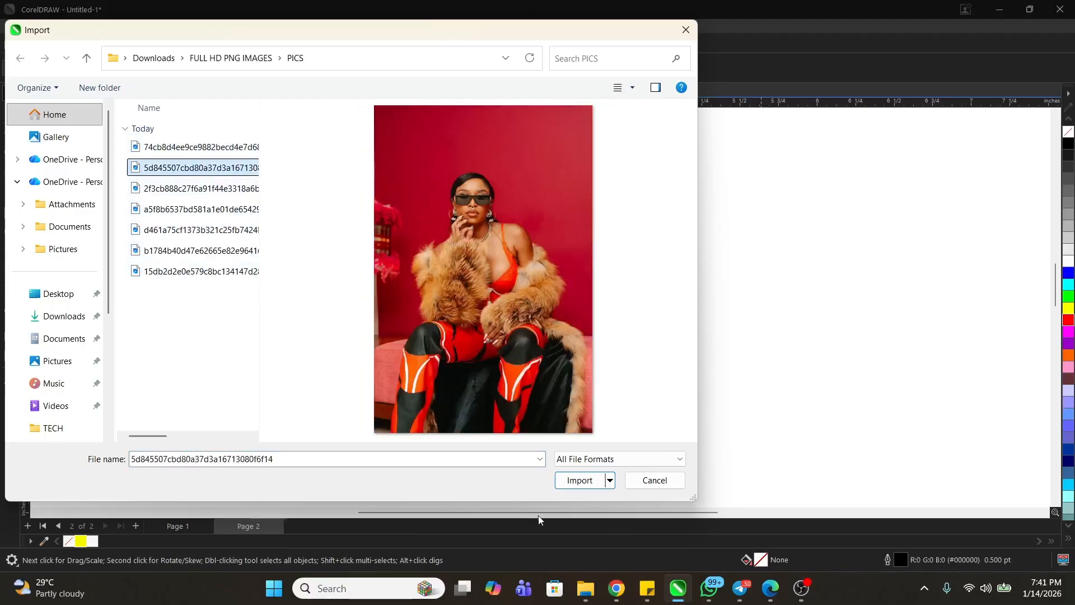
Switch to File Explorer and show the HD PNG Images folder inside FULL HD PNG IMAGES as large thumbnails
{"action": "left_click", "coordinate": [586, 588]}
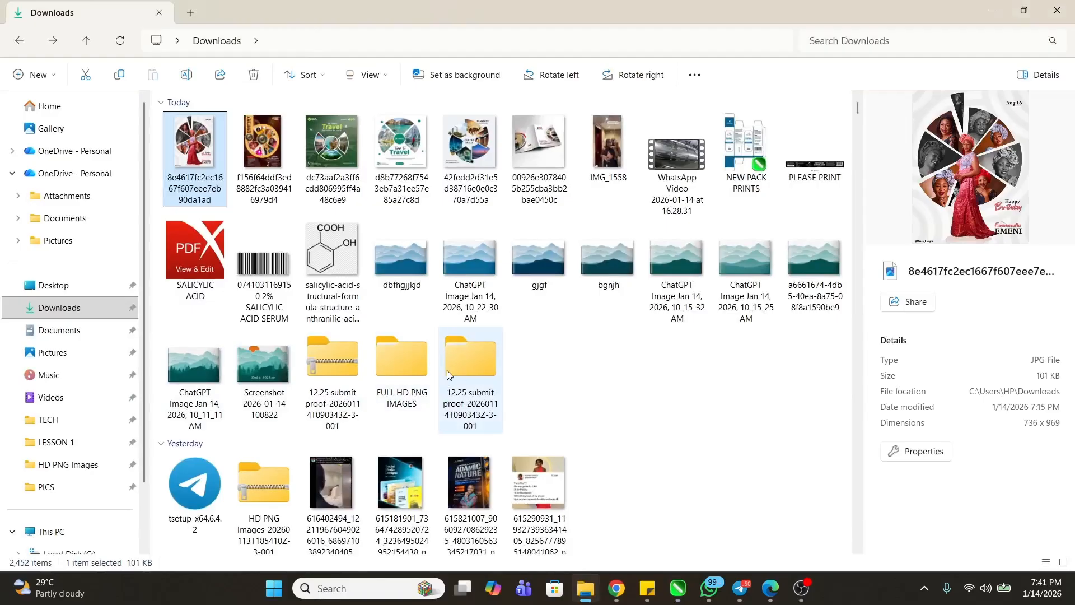
{"action": "left_click", "coordinate": [413, 377]}
{"action": "double_click", "coordinate": [412, 374]}
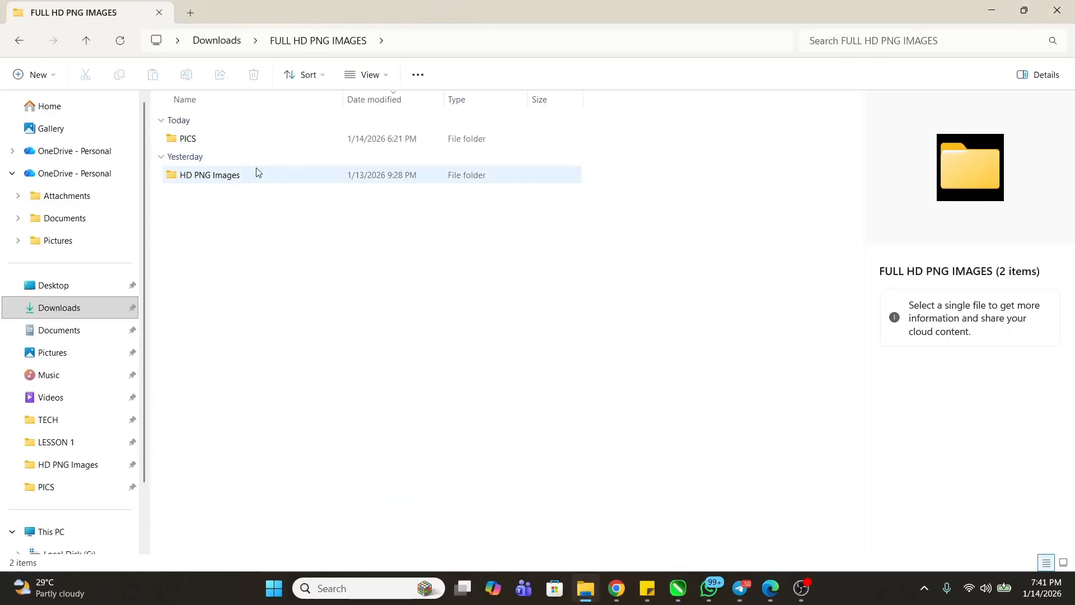
{"action": "left_click", "coordinate": [208, 178]}
{"action": "double_click", "coordinate": [208, 178]}
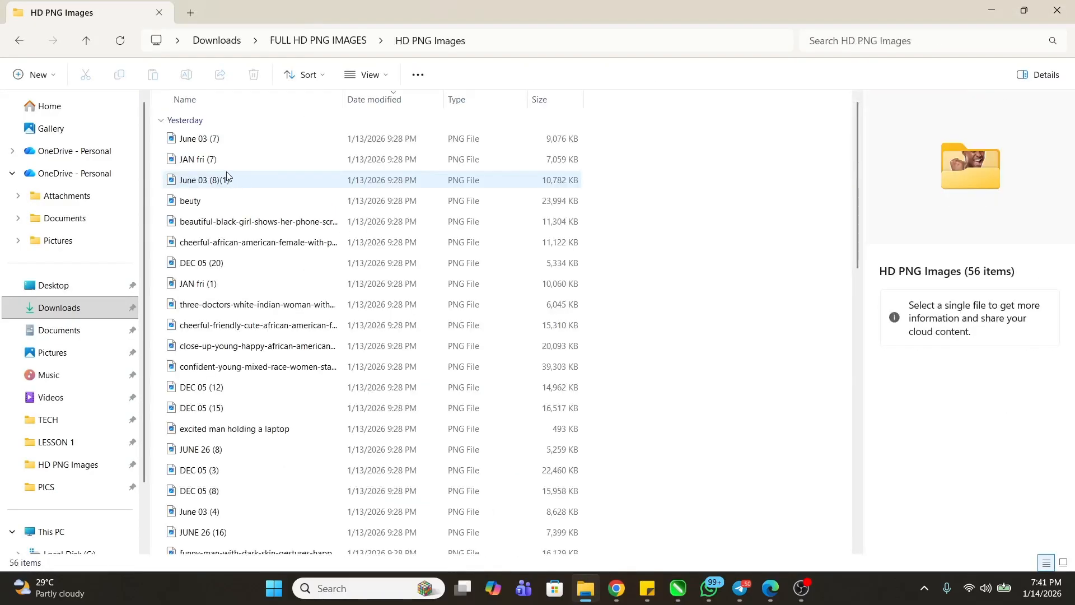
{"action": "left_click", "coordinate": [1064, 563]}
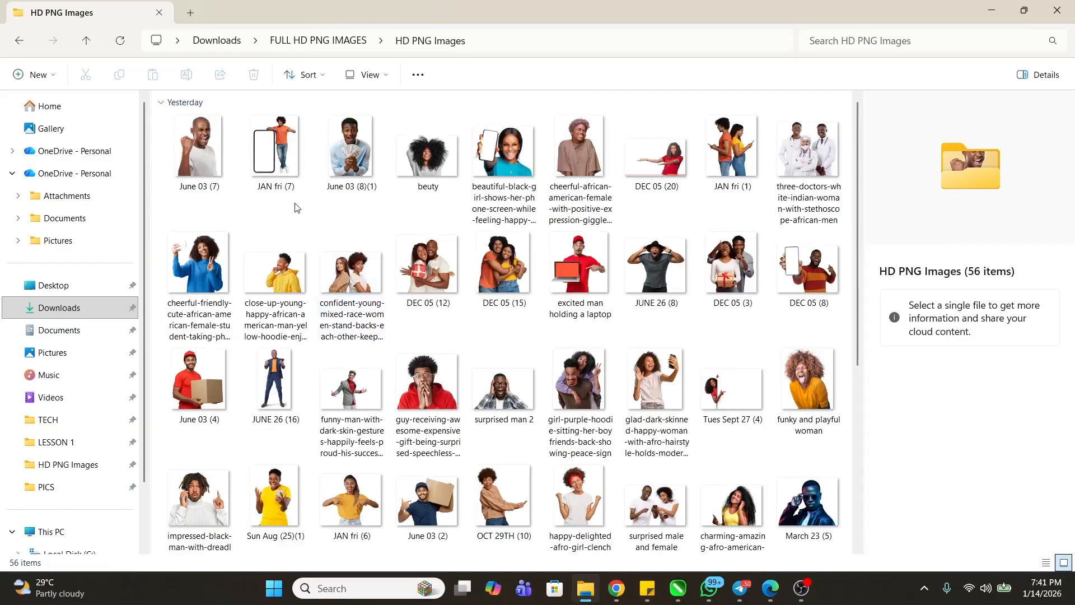
View the June 03 (7) image full-window in the photo viewer and inspect the face up close
{"action": "left_click", "coordinate": [196, 146]}
{"action": "double_click", "coordinate": [196, 147]}
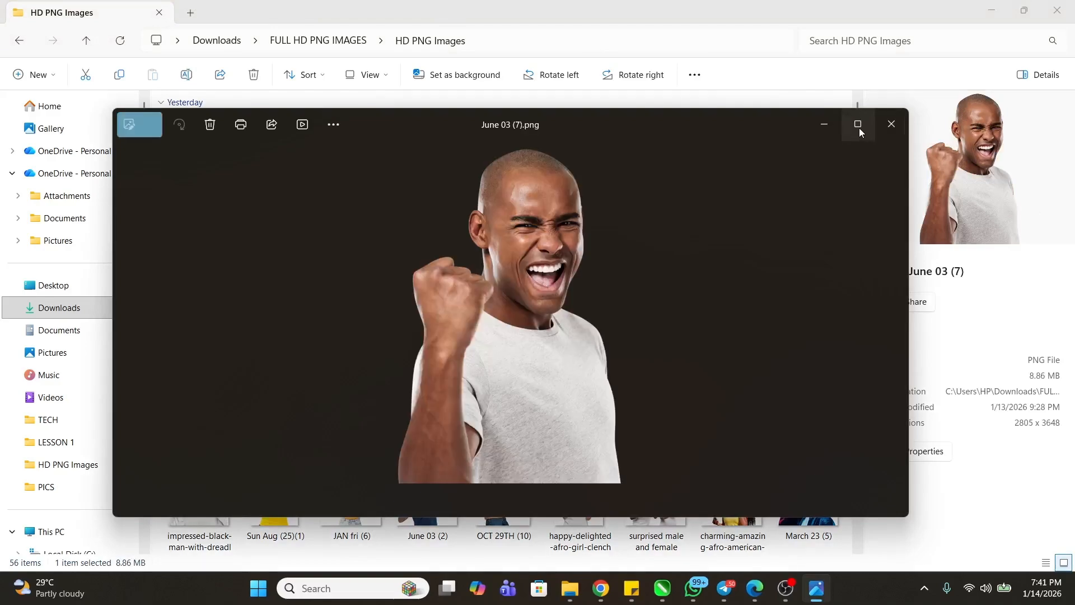
{"action": "left_click", "coordinate": [860, 123]}
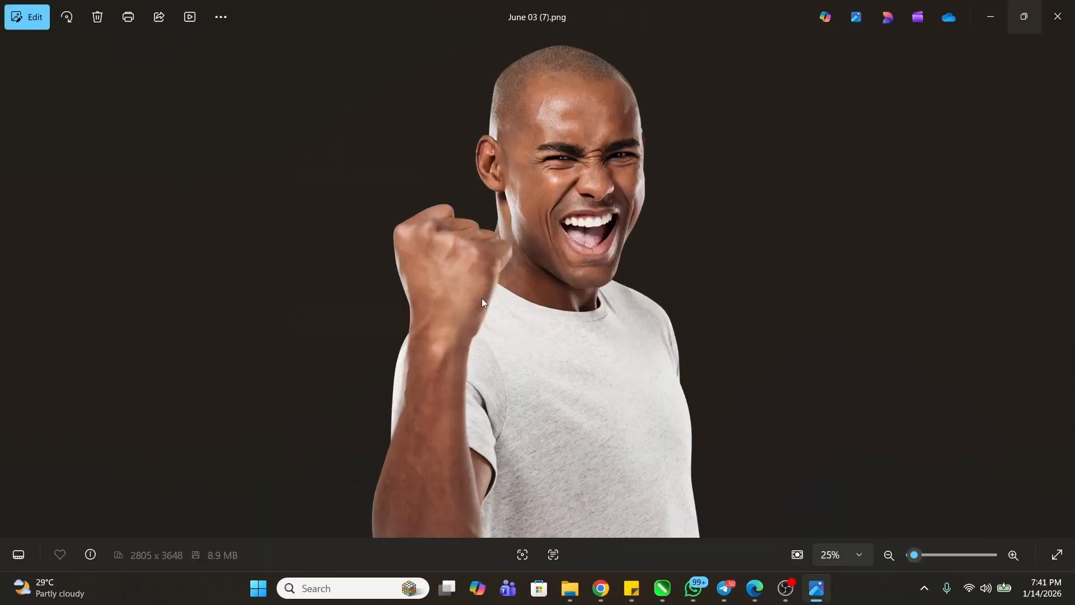
{"action": "scroll", "coordinate": [489, 169], "scroll_direction": "up", "scroll_amount": 6}
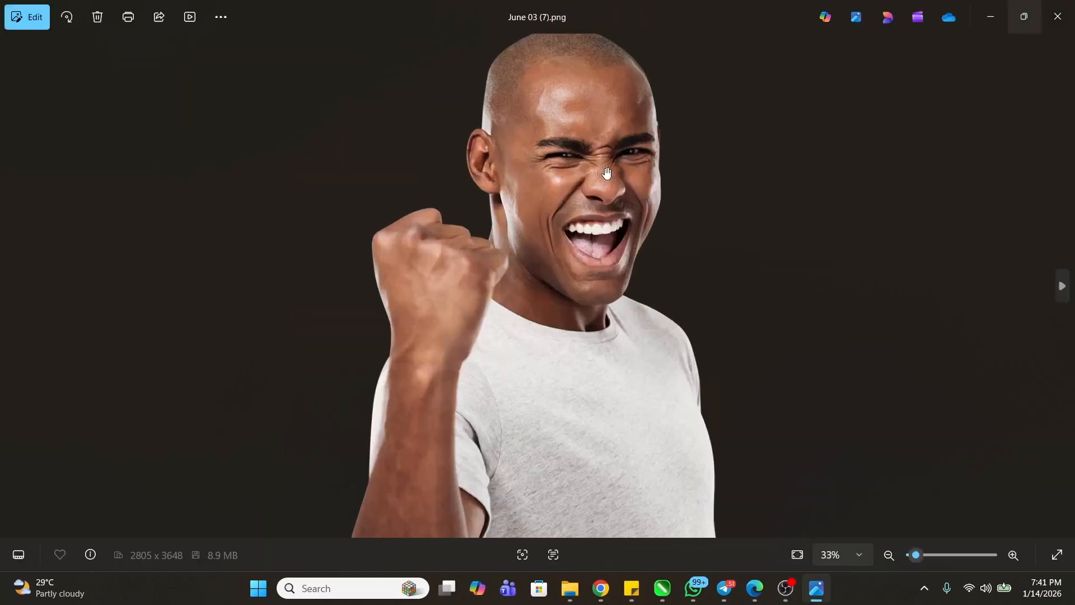
{"action": "scroll", "coordinate": [597, 160], "scroll_direction": "down", "scroll_amount": 6}
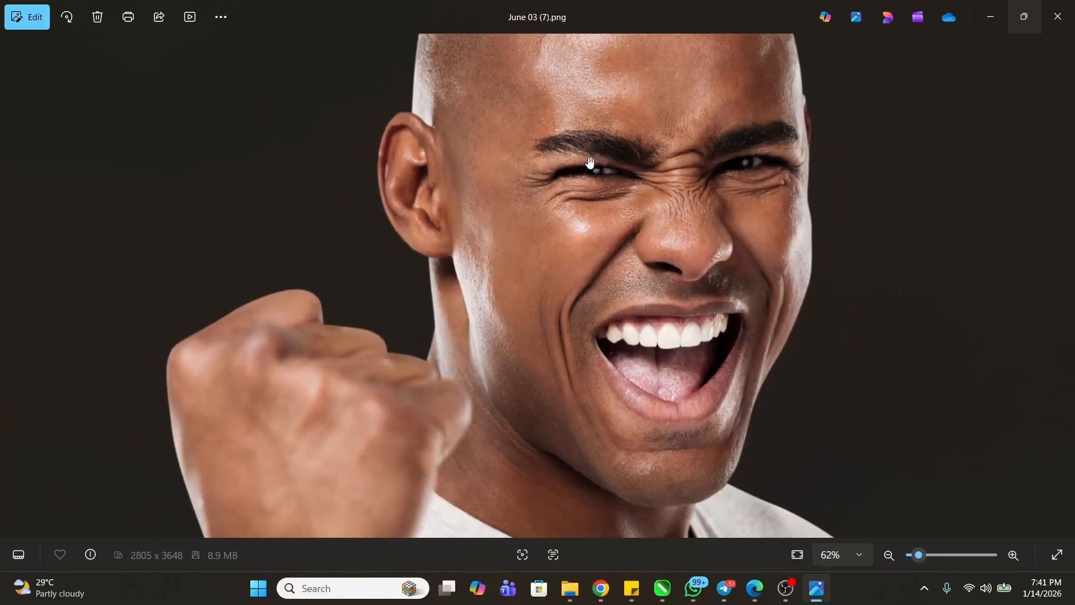
Browse the following cut-out people images in the folder one by one, close the viewer, and return to CorelDRAW's Import dialog
{"action": "key", "text": "Right"}
{"action": "key", "text": "Right"}
{"action": "key", "text": "Right"}
{"action": "key", "text": "Right"}
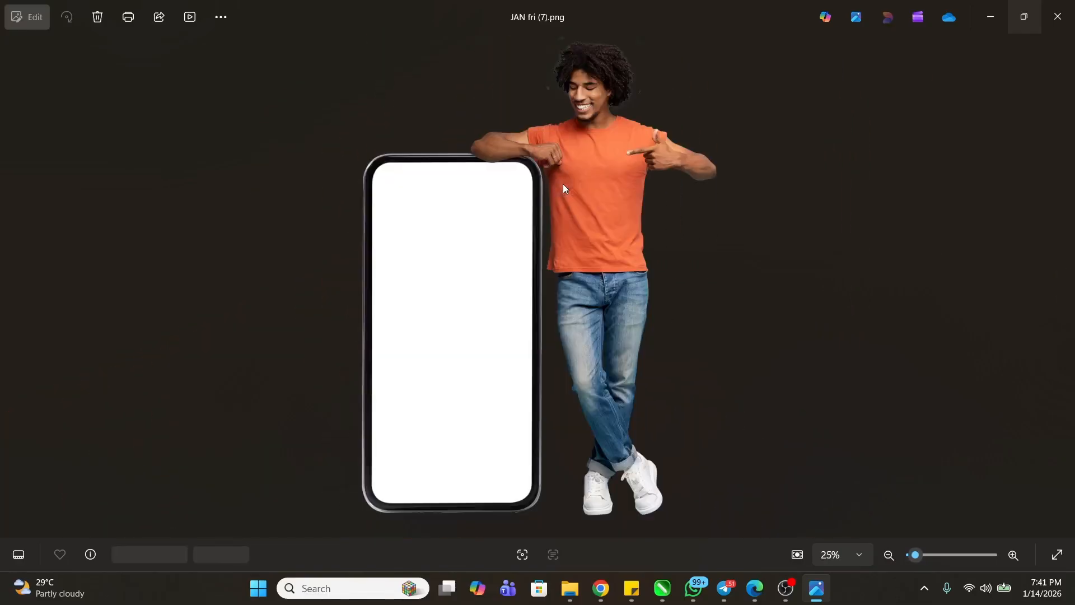
{"action": "key", "text": "Right"}
{"action": "key", "text": "Right"}
{"action": "key", "text": "Right"}
{"action": "key", "text": "Right"}
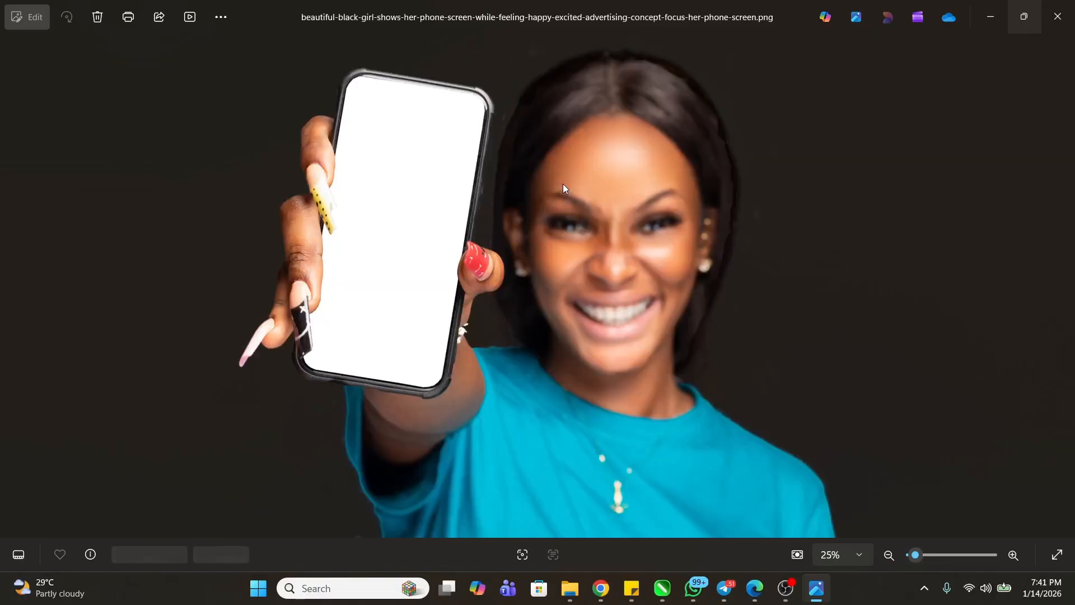
{"action": "key", "text": "Right"}
{"action": "key", "text": "Right"}
{"action": "key", "text": "Right"}
{"action": "key", "text": "Right"}
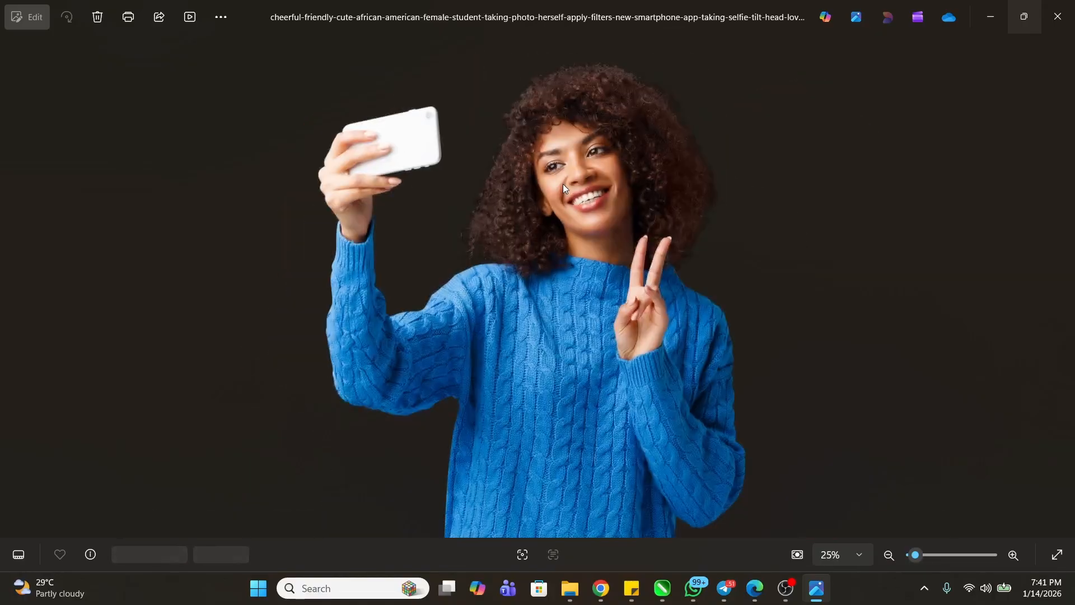
{"action": "key", "text": "Right"}
{"action": "key", "text": "Right"}
{"action": "key", "text": "Right"}
{"action": "key", "text": "Right"}
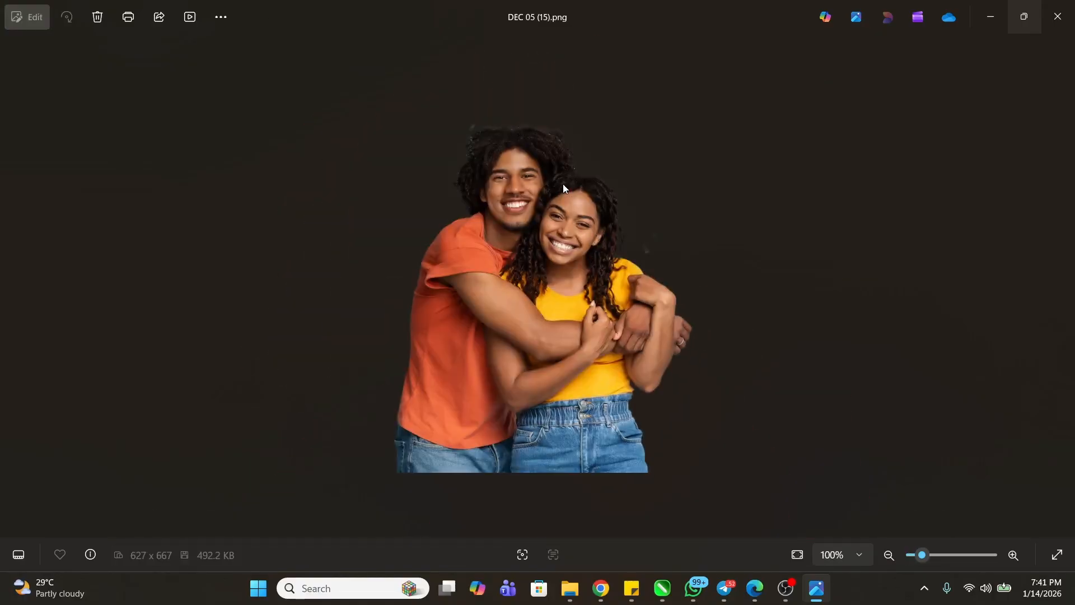
{"action": "key", "text": "Right"}
{"action": "key", "text": "Right"}
{"action": "key", "text": "Right"}
{"action": "key", "text": "Right"}
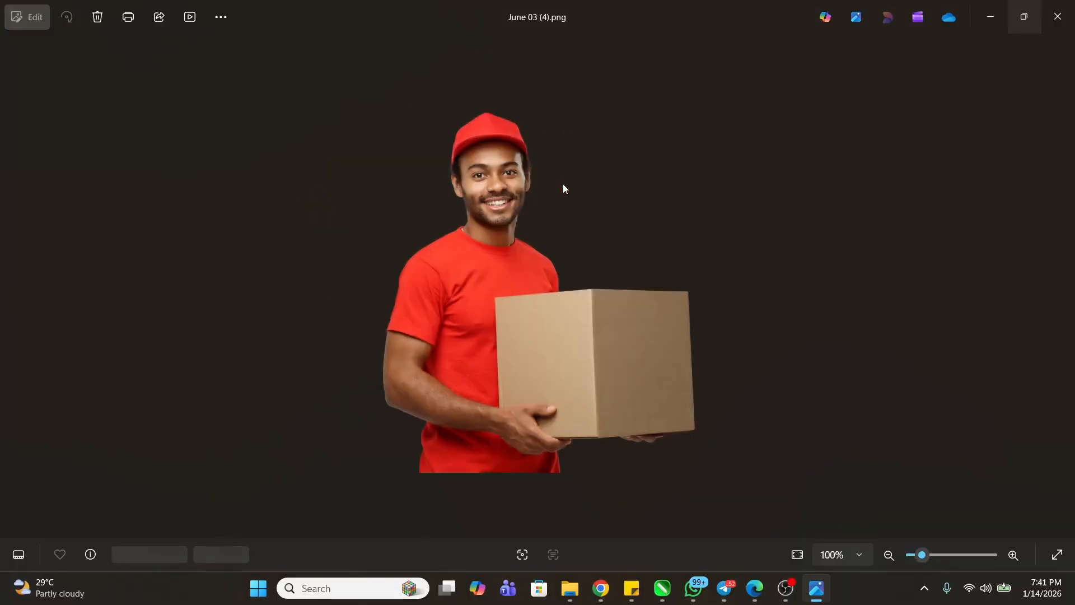
{"action": "key", "text": "Right"}
{"action": "key", "text": "Right"}
{"action": "key", "text": "Right"}
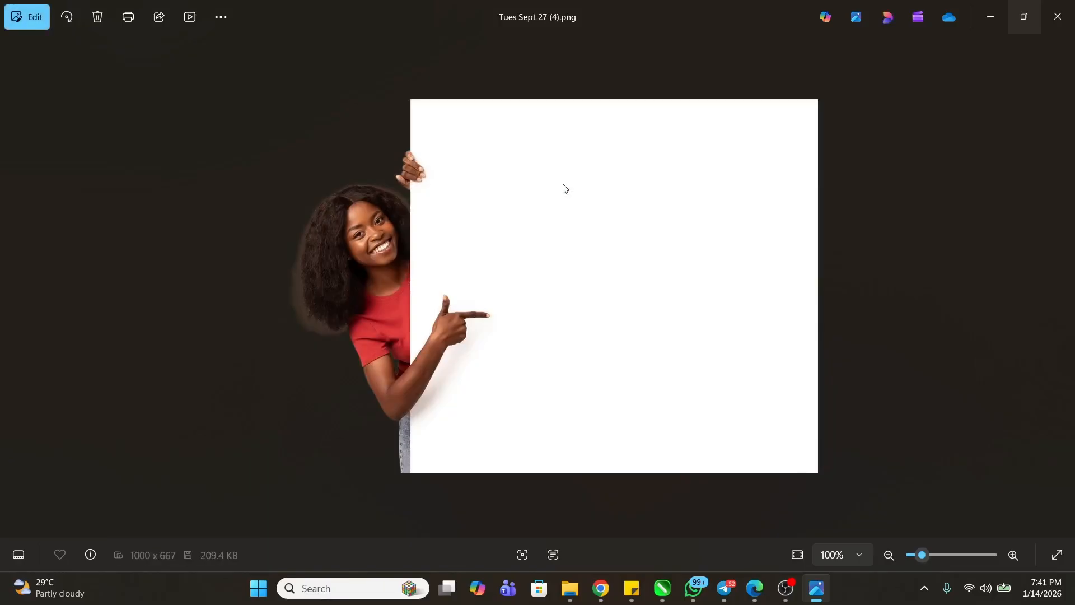
{"action": "key", "text": "Right"}
{"action": "key", "text": "Right"}
{"action": "key", "text": "Right"}
{"action": "key", "text": "Right"}
{"action": "key", "text": "Right"}
{"action": "key", "text": "Right"}
{"action": "key", "text": "Right"}
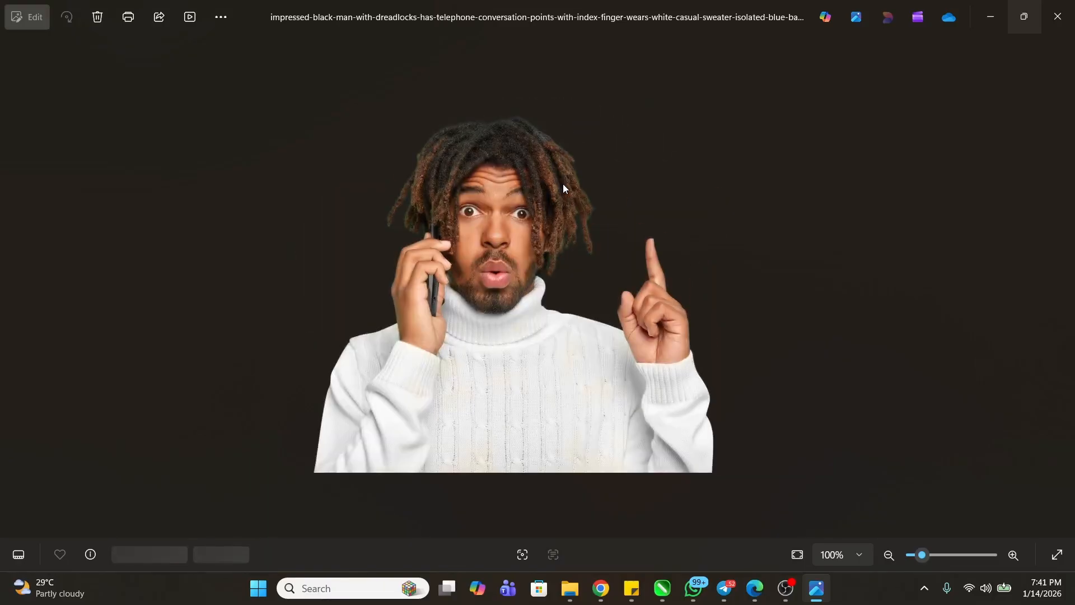
{"action": "key", "text": "Right"}
{"action": "key", "text": "Right"}
{"action": "key", "text": "Right"}
{"action": "key", "text": "Right"}
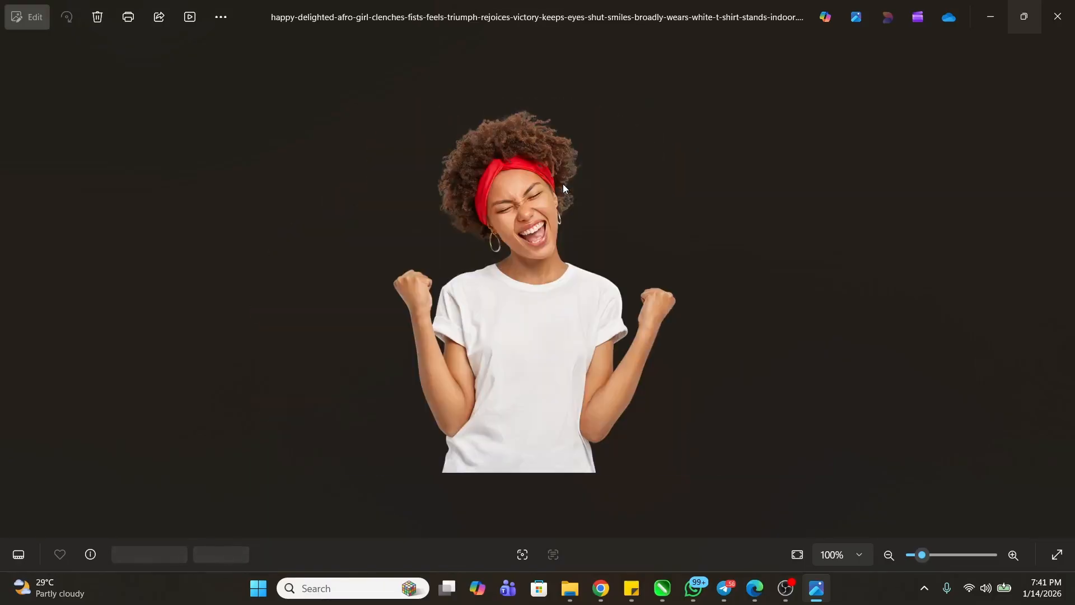
{"action": "key", "text": "Right"}
{"action": "key", "text": "Right"}
{"action": "key", "text": "Right"}
{"action": "key", "text": "Right"}
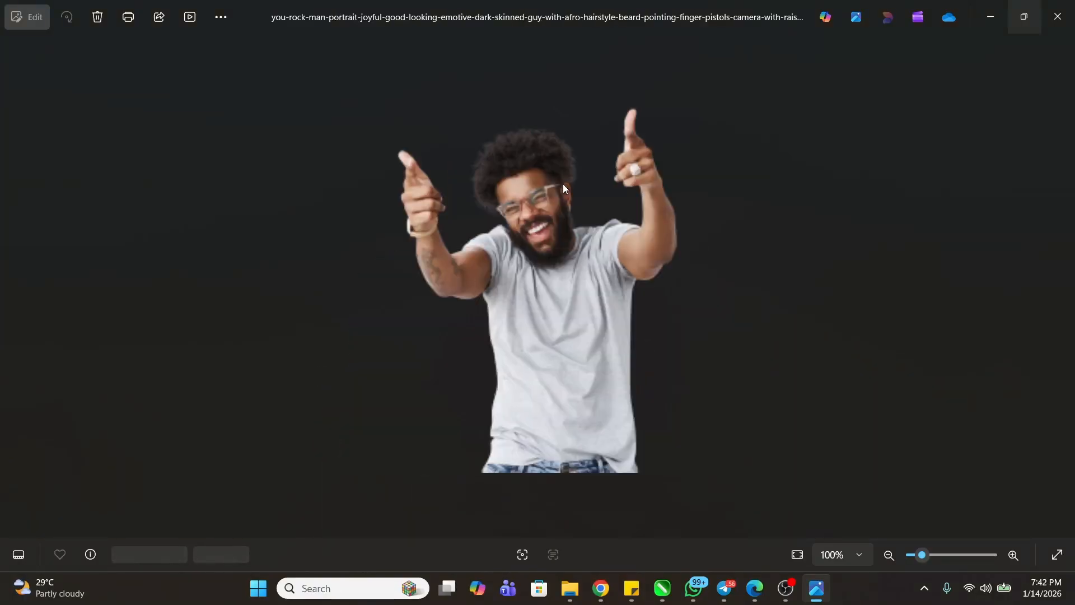
{"action": "key", "text": "Right"}
{"action": "key", "text": "Right"}
{"action": "key", "text": "Right"}
{"action": "key", "text": "Right"}
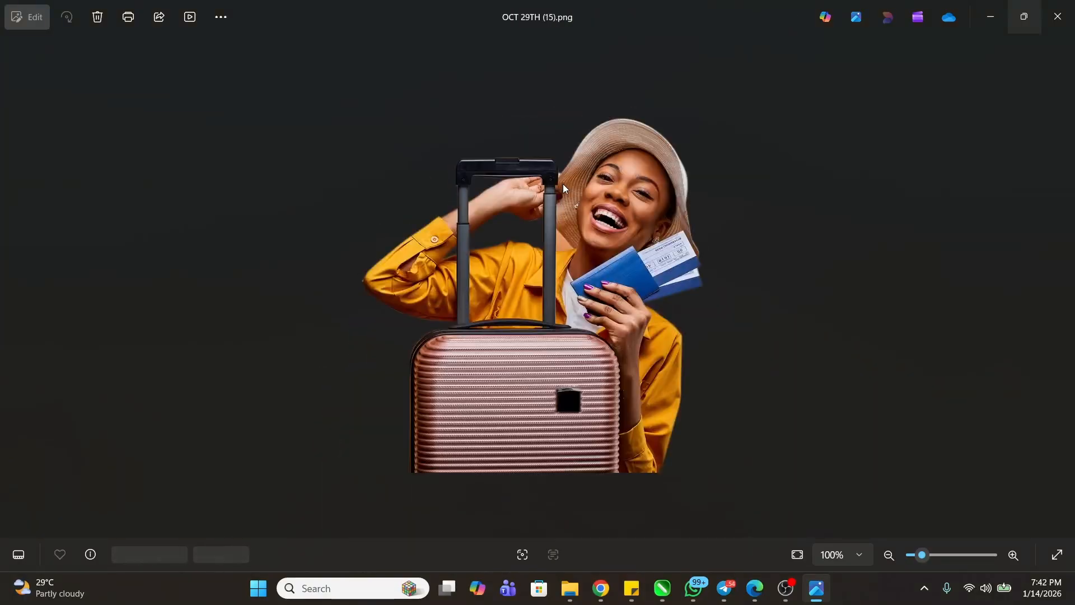
{"action": "key", "text": "Right"}
{"action": "key", "text": "Right"}
{"action": "key", "text": "Right"}
{"action": "key", "text": "Right"}
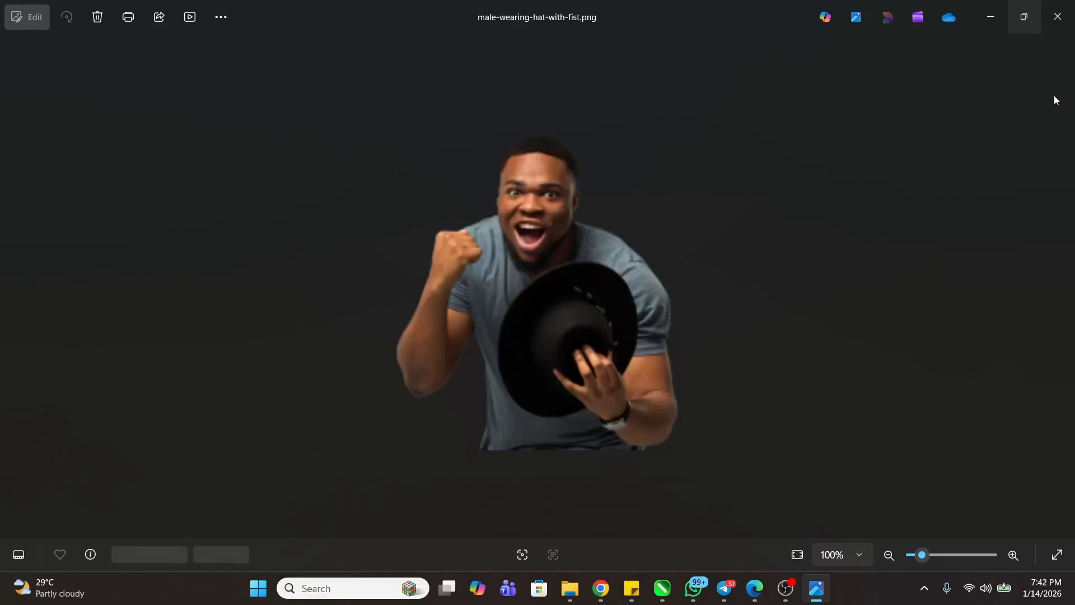
{"action": "left_click", "coordinate": [1059, 16]}
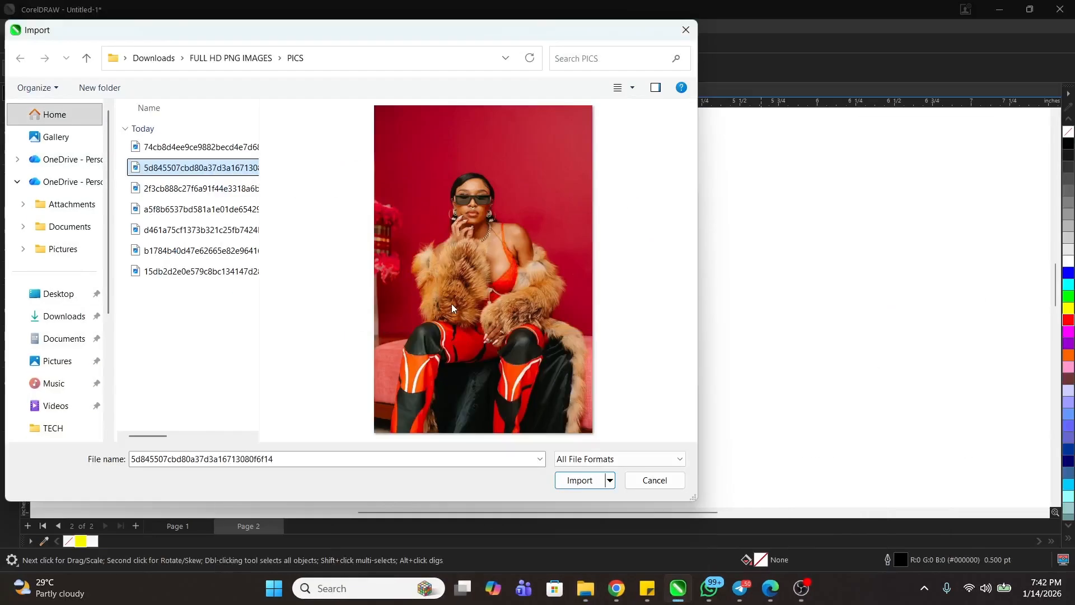
Import all seven photos from the PICS folder at once
{"action": "left_click", "coordinate": [193, 147]}
{"action": "left_click", "coordinate": [200, 272], "text": "shift"}
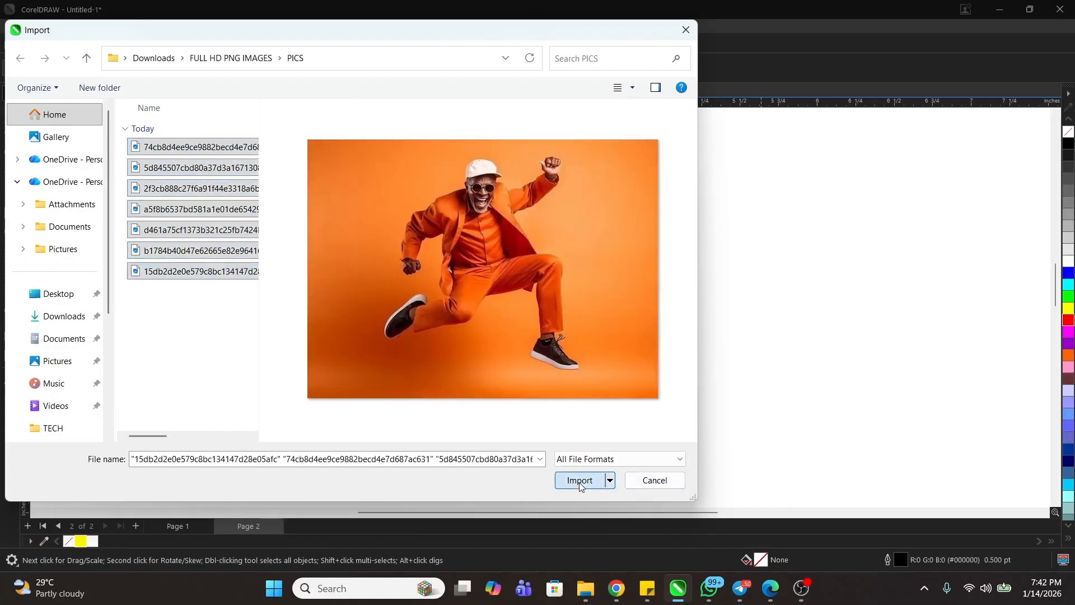
{"action": "left_click", "coordinate": [580, 483]}
Place the seven photos at small size around the segmented circle: two to its right, three to its left and two above it
{"action": "left_click_drag", "start_coordinate": [667, 240], "coordinate": [735, 331]}
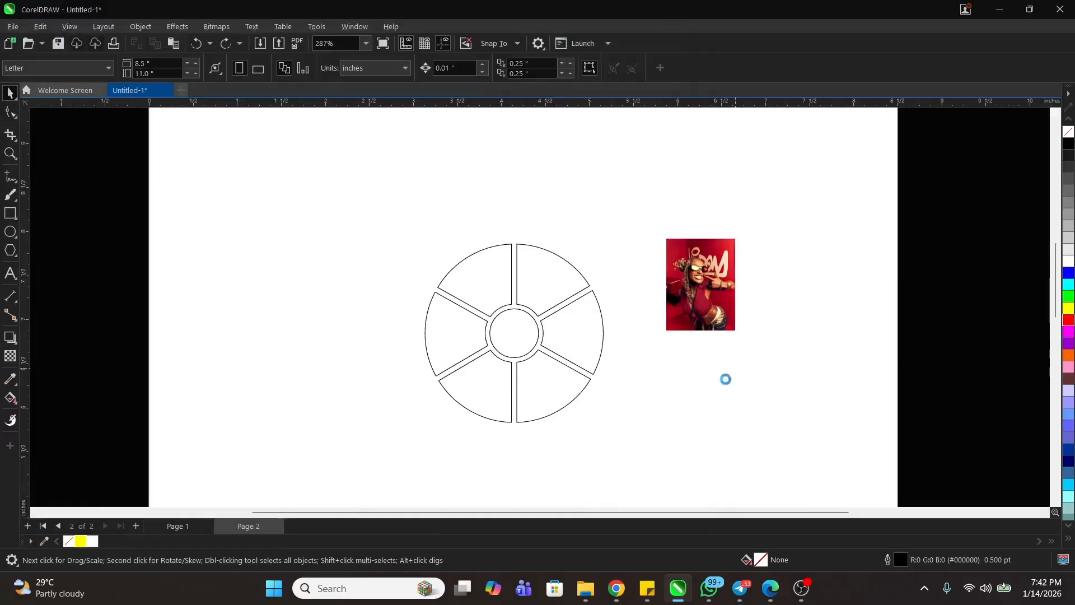
{"action": "left_click_drag", "start_coordinate": [676, 351], "coordinate": [734, 437]}
{"action": "left_click_drag", "start_coordinate": [257, 205], "coordinate": [356, 328]}
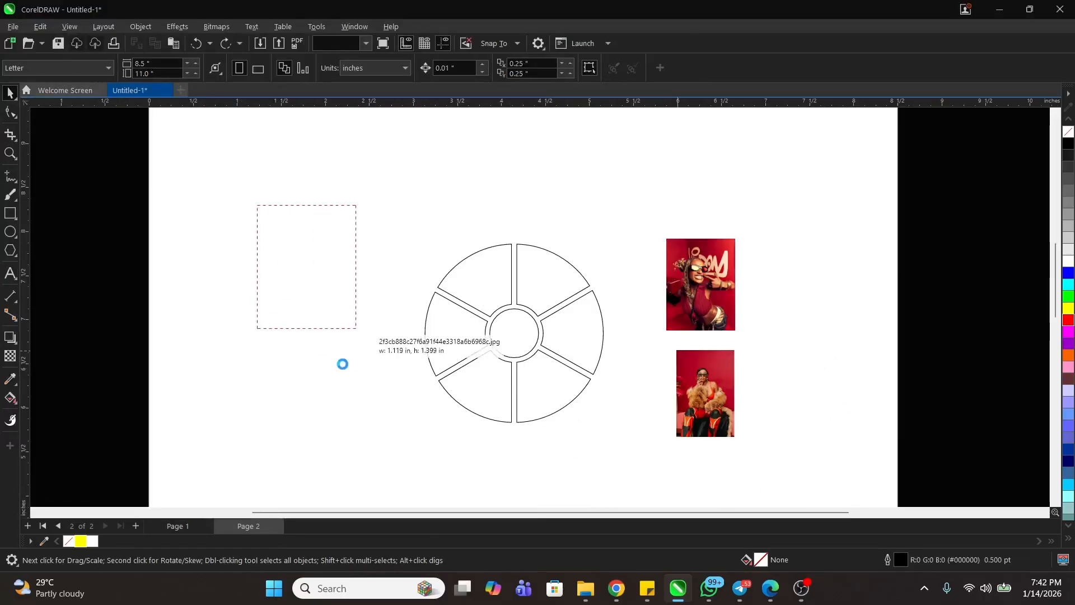
{"action": "left_click_drag", "start_coordinate": [242, 352], "coordinate": [311, 446]}
{"action": "left_click_drag", "start_coordinate": [341, 403], "coordinate": [438, 493]}
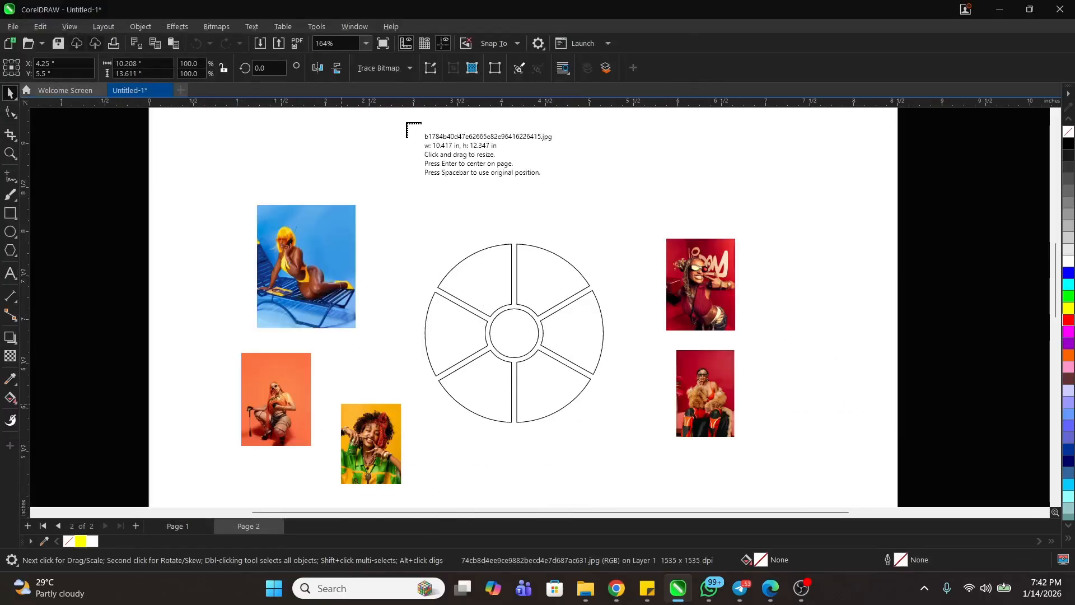
{"action": "left_click_drag", "start_coordinate": [407, 124], "coordinate": [505, 174]}
{"action": "left_click_drag", "start_coordinate": [529, 124], "coordinate": [636, 211]}
{"action": "left_click", "coordinate": [756, 208]}
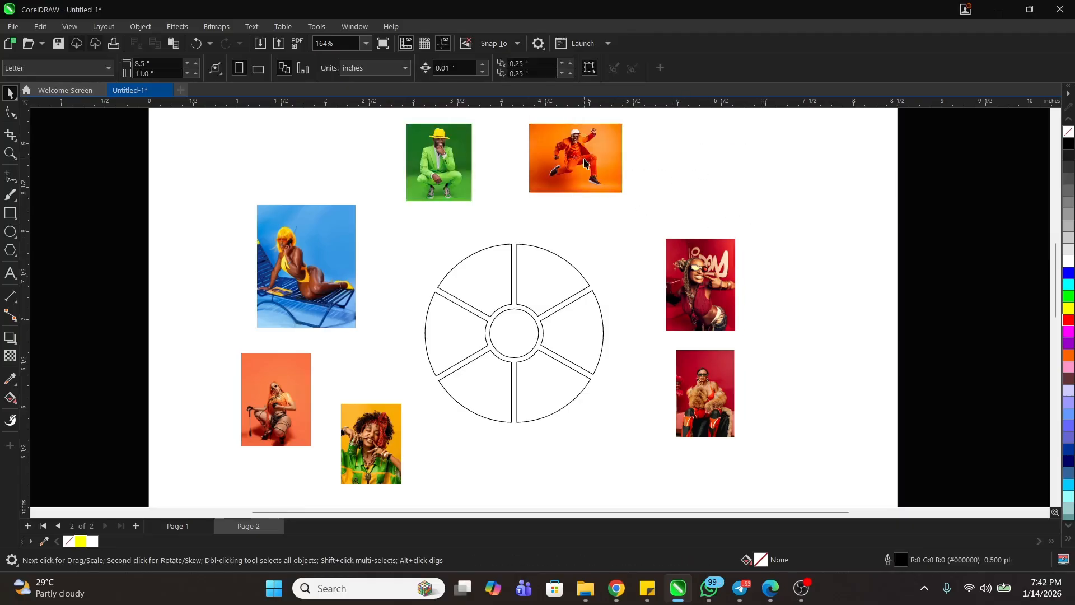
Move the orange, green, blue and yellow-background photos closer to the segmented circle
{"action": "left_click_drag", "start_coordinate": [584, 163], "coordinate": [592, 205]}
{"action": "left_click_drag", "start_coordinate": [437, 180], "coordinate": [443, 210]}
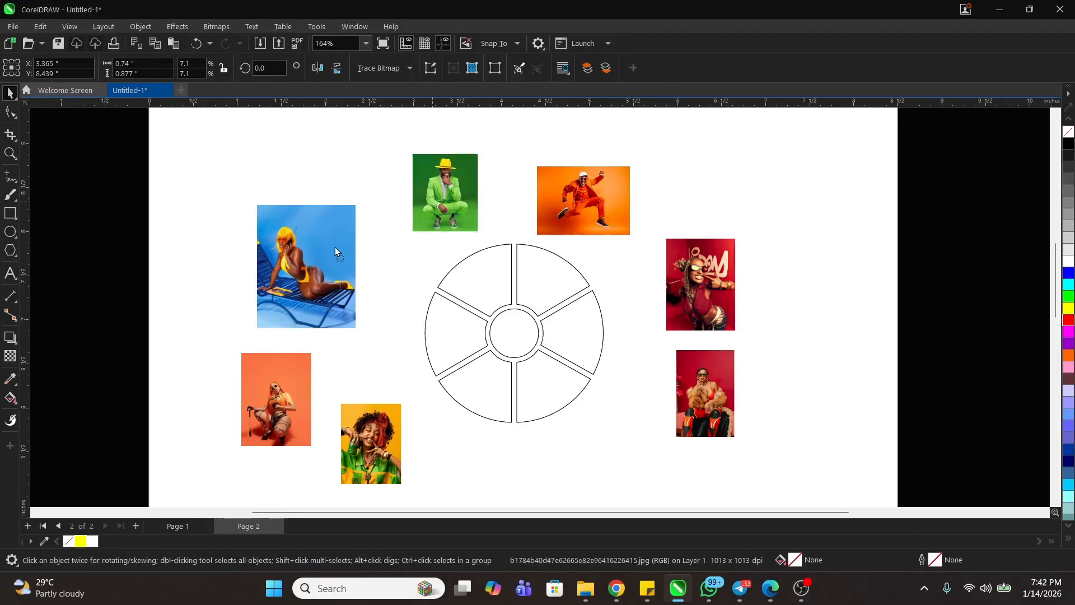
{"action": "left_click_drag", "start_coordinate": [335, 247], "coordinate": [359, 270]}
{"action": "left_click_drag", "start_coordinate": [382, 438], "coordinate": [406, 431]}
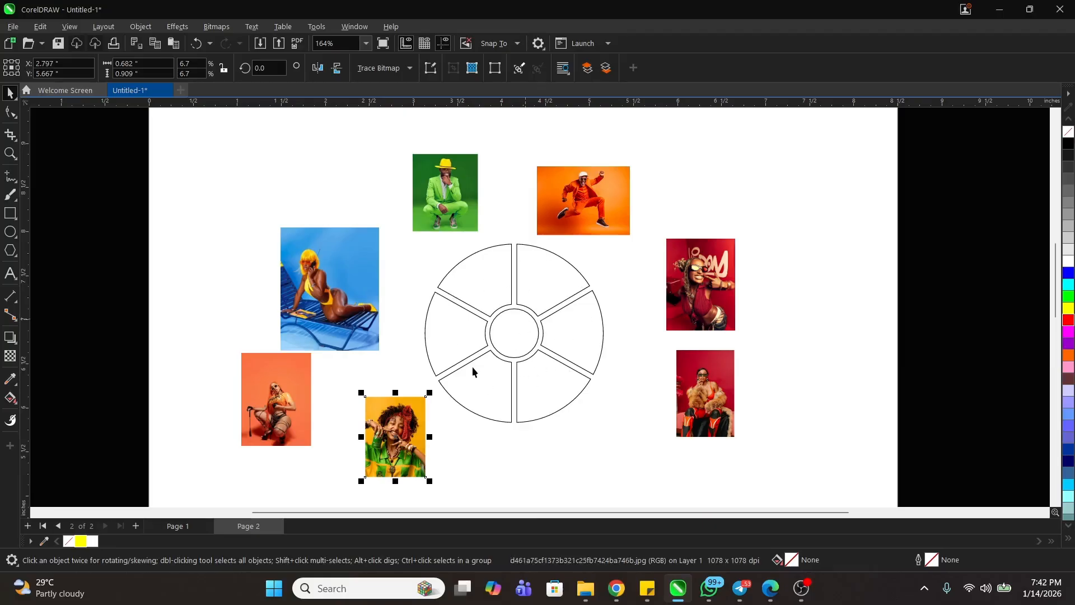
PowerClip the orange photo of the jumping man inside the circle's upper-left wedge
{"action": "right_click", "coordinate": [584, 177]}
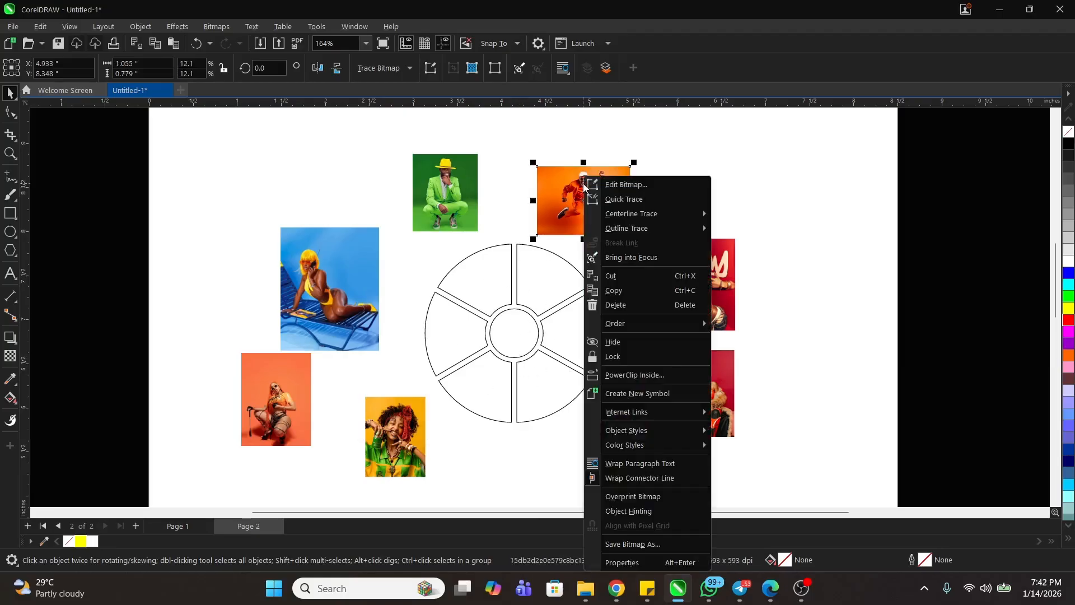
{"action": "left_click", "coordinate": [640, 380]}
{"action": "left_click", "coordinate": [472, 277]}
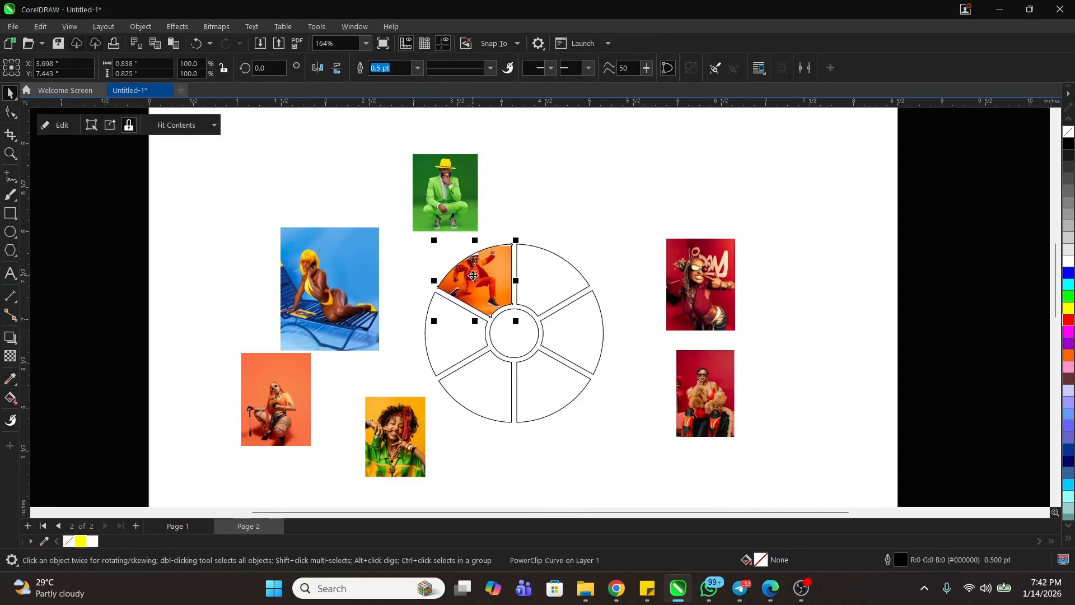
PowerClip the red-background photo of the woman in sunglasses pointing her fingers inside the circle's upper-right wedge
{"action": "left_click", "coordinate": [712, 272]}
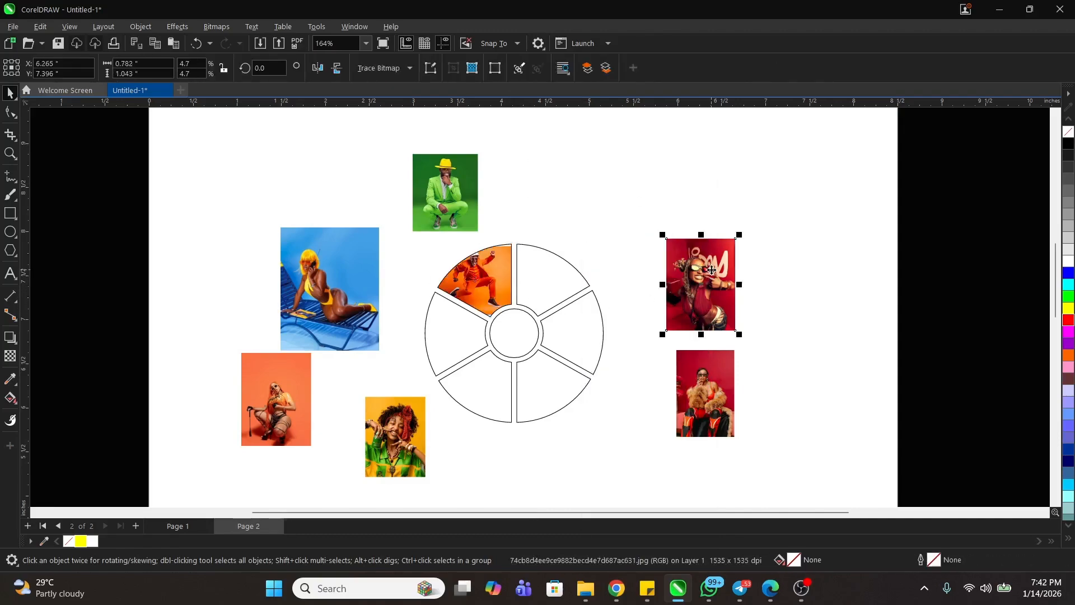
{"action": "right_click", "coordinate": [711, 270]}
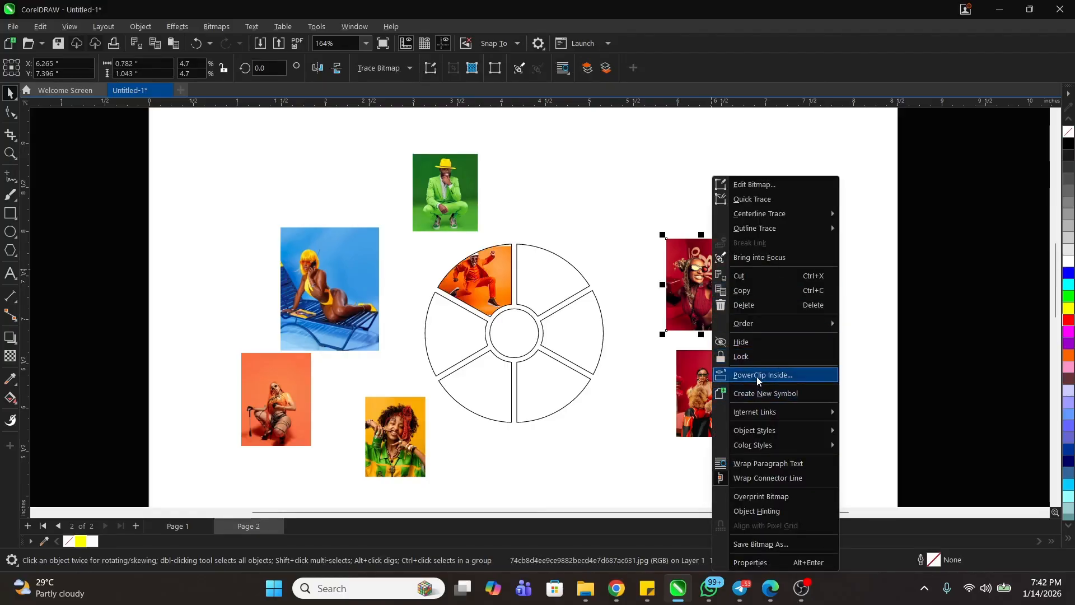
{"action": "left_click", "coordinate": [739, 374]}
{"action": "left_click", "coordinate": [555, 318]}
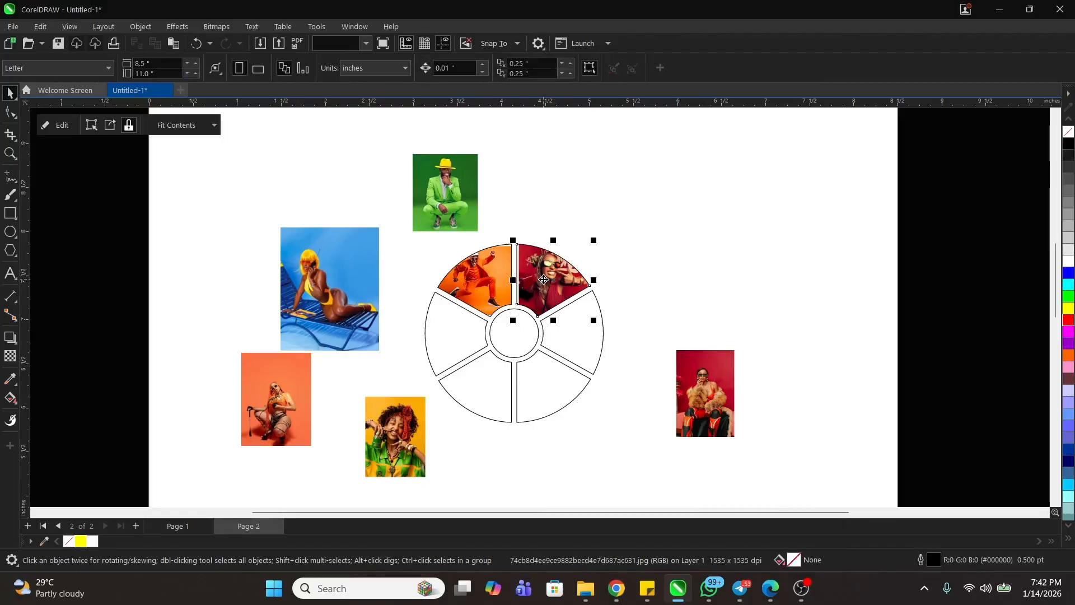
PowerClip the photo of the seated woman in the fur coat inside the circle's right wedge
{"action": "left_click", "coordinate": [702, 388]}
{"action": "right_click", "coordinate": [702, 387]}
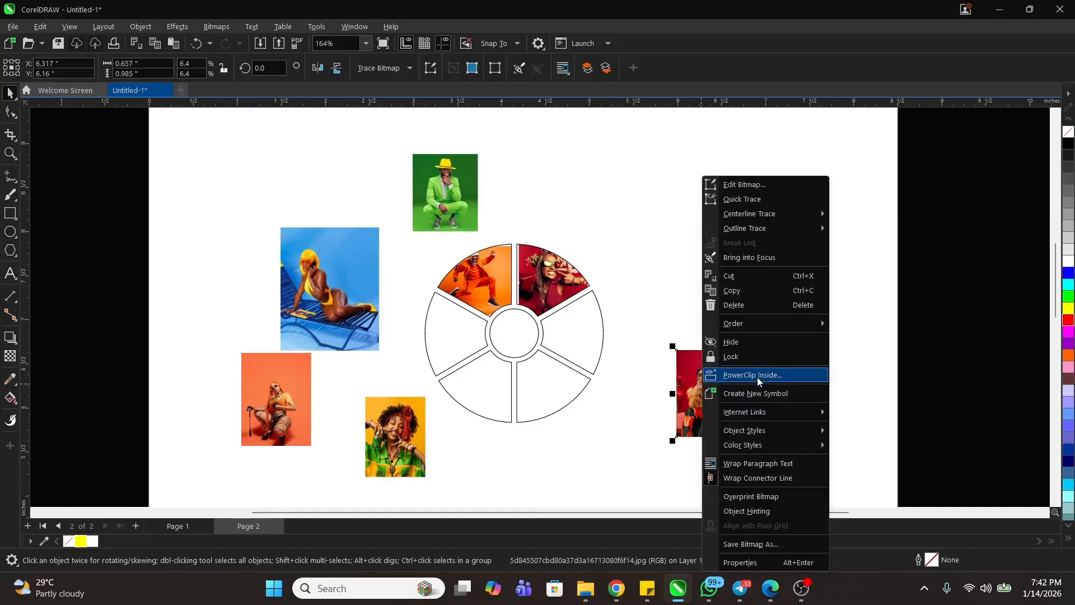
{"action": "left_click", "coordinate": [757, 378]}
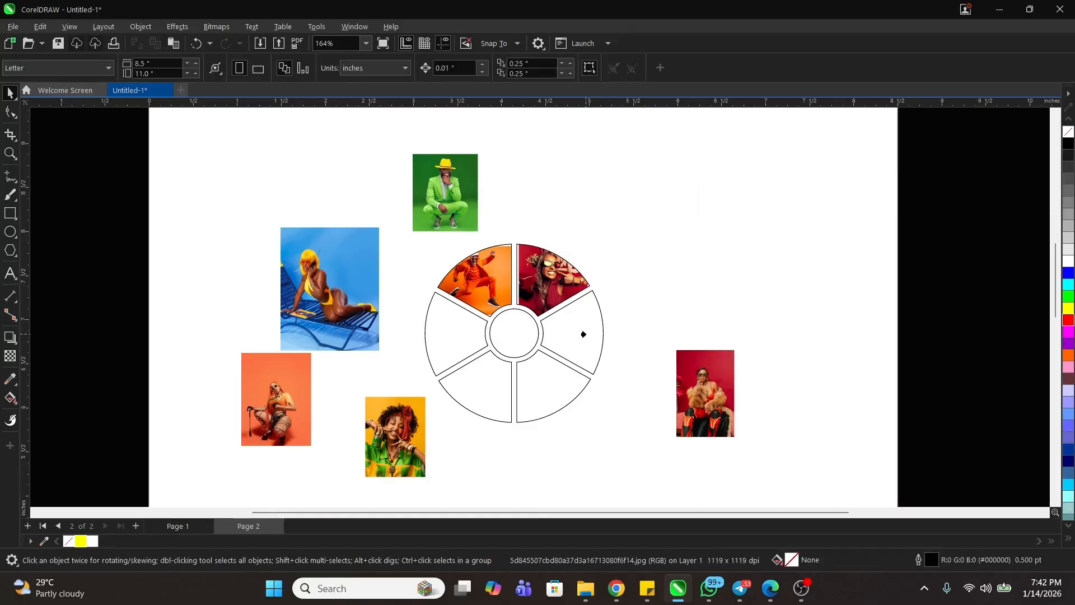
{"action": "left_click", "coordinate": [579, 332]}
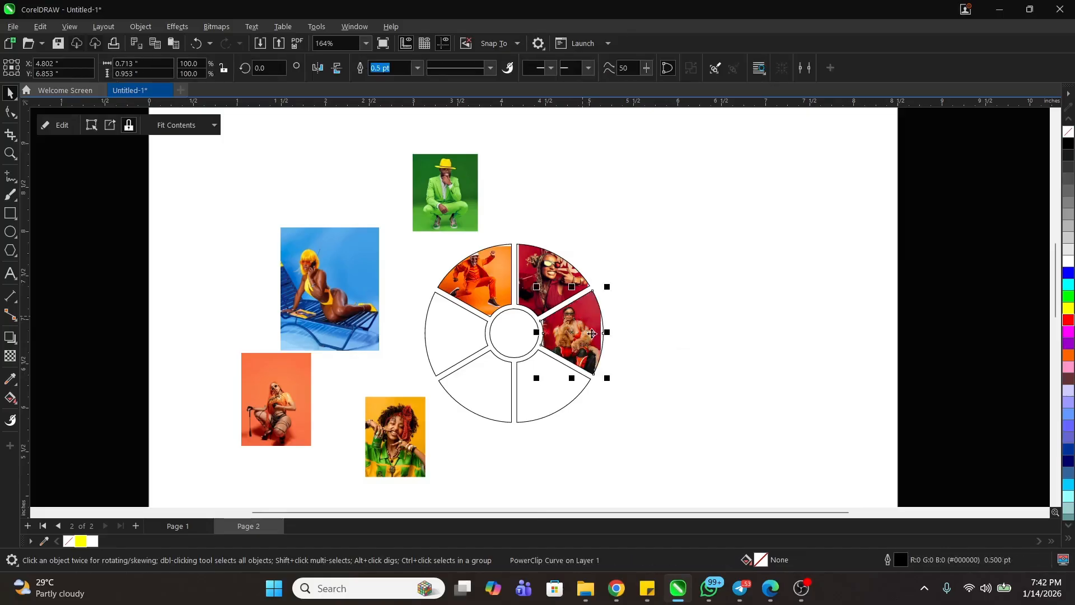
PowerClip the yellow-background photo of the smiling person in green inside the circle's left wedge
{"action": "left_click", "coordinate": [395, 433]}
{"action": "right_click", "coordinate": [393, 431]}
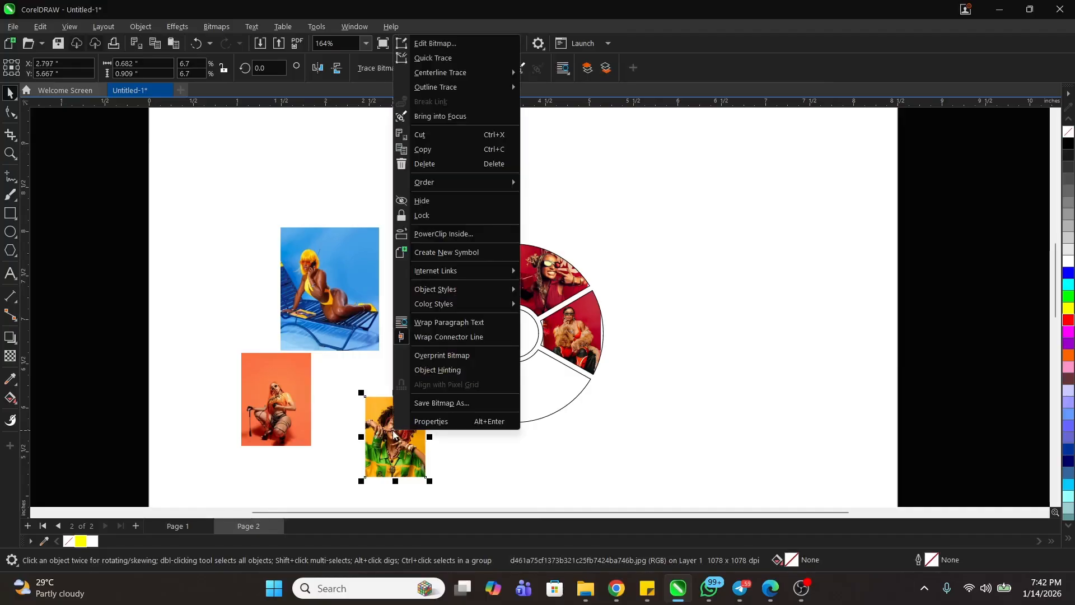
{"action": "left_click", "coordinate": [482, 234]}
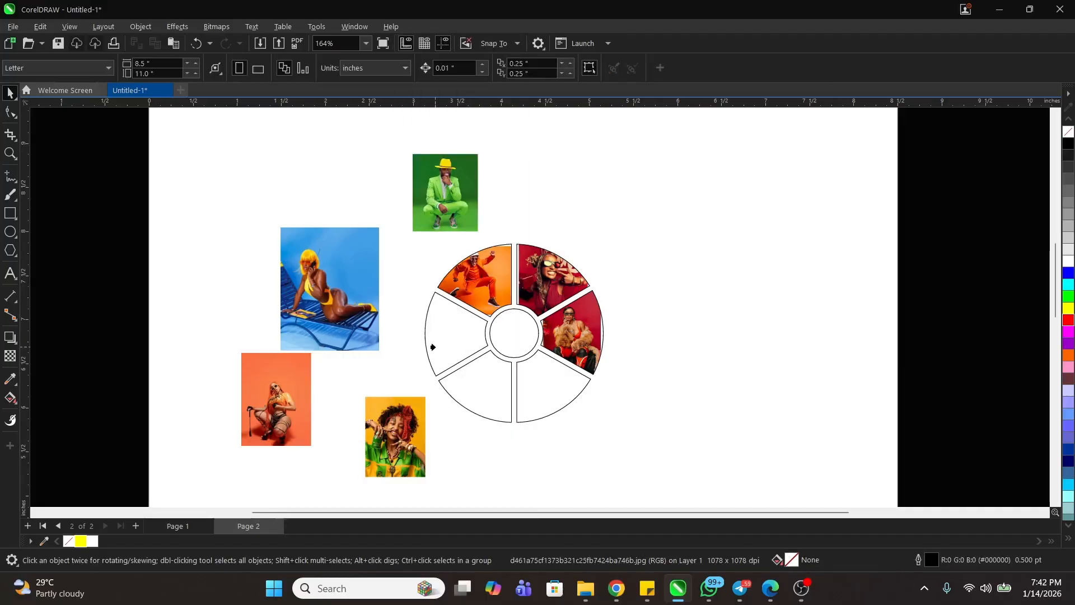
{"action": "left_click", "coordinate": [445, 340]}
PowerClip the coral-background photo of the crouching woman inside the circle's lower-left wedge
{"action": "left_click", "coordinate": [289, 386]}
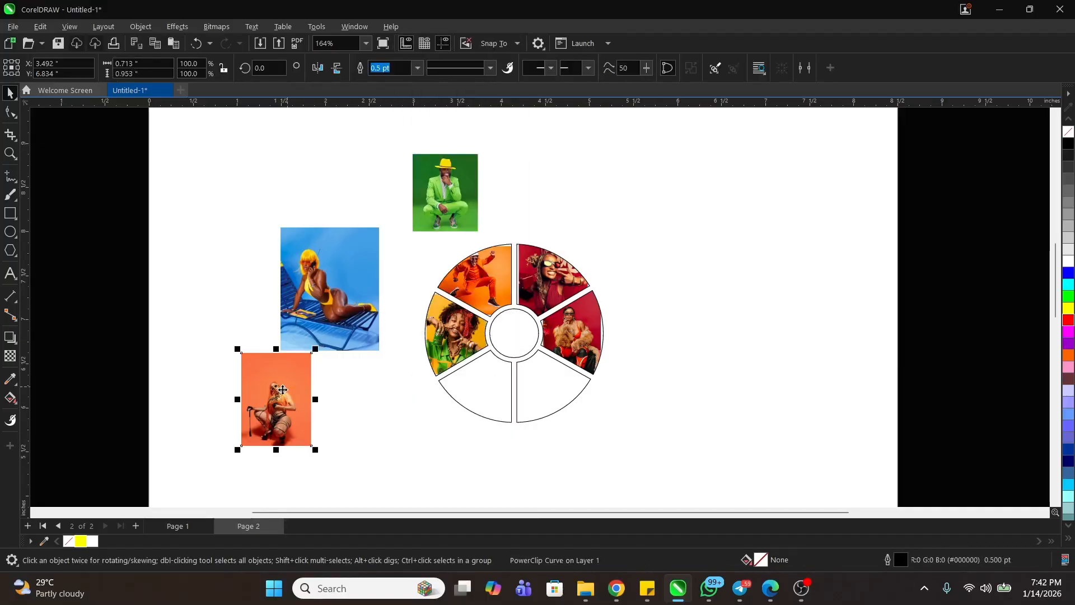
{"action": "right_click", "coordinate": [287, 386]}
{"action": "left_click", "coordinate": [345, 375]}
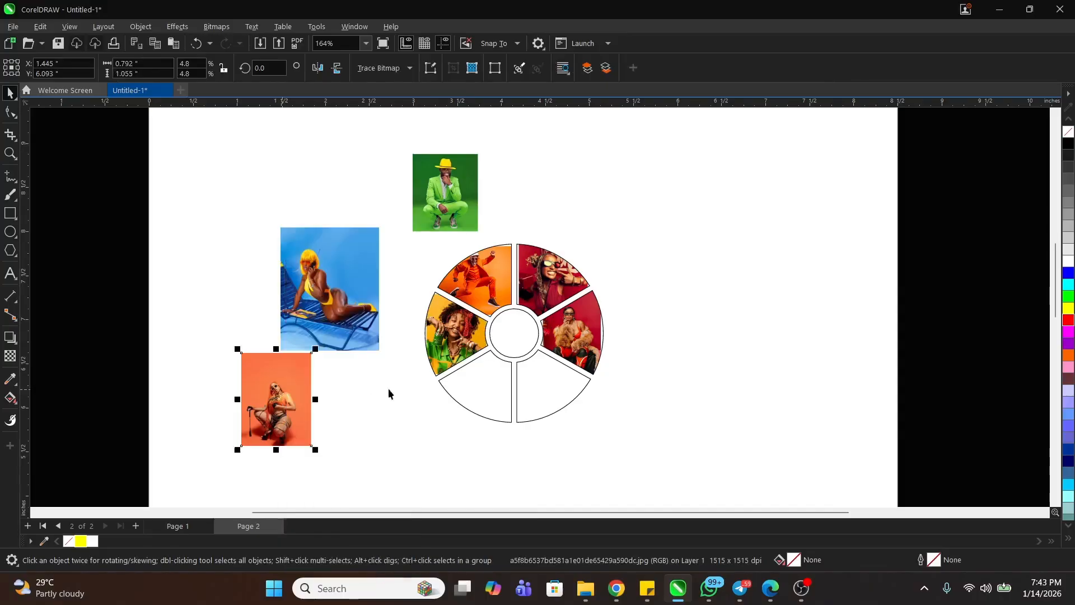
{"action": "left_click", "coordinate": [468, 382]}
PowerClip the photo of the man in the green suit inside the circle's lower-right wedge
{"action": "left_click", "coordinate": [303, 286]}
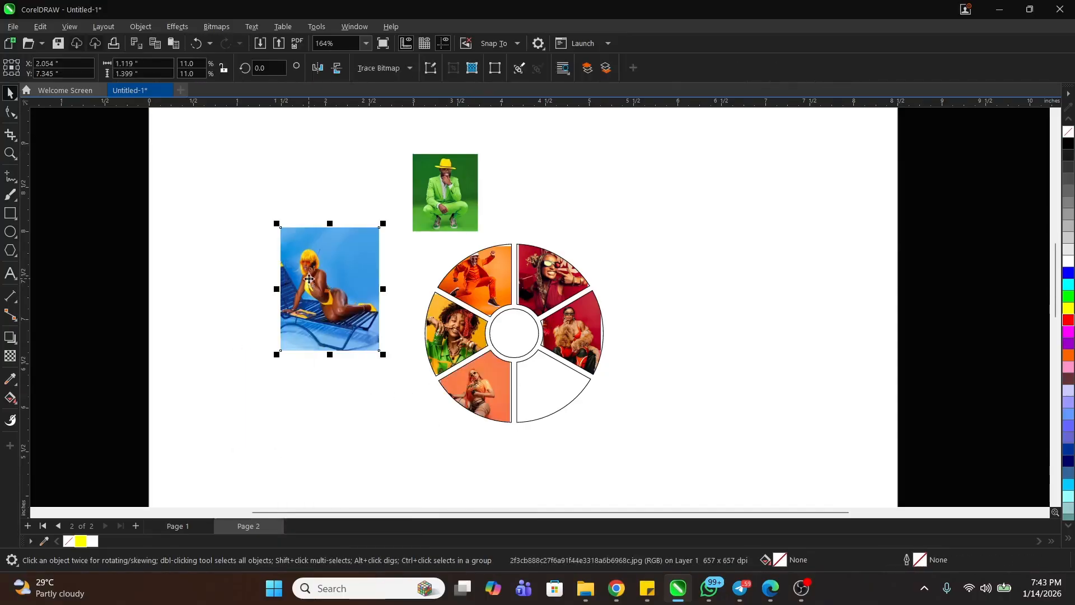
{"action": "left_click", "coordinate": [436, 178]}
{"action": "right_click", "coordinate": [436, 179]}
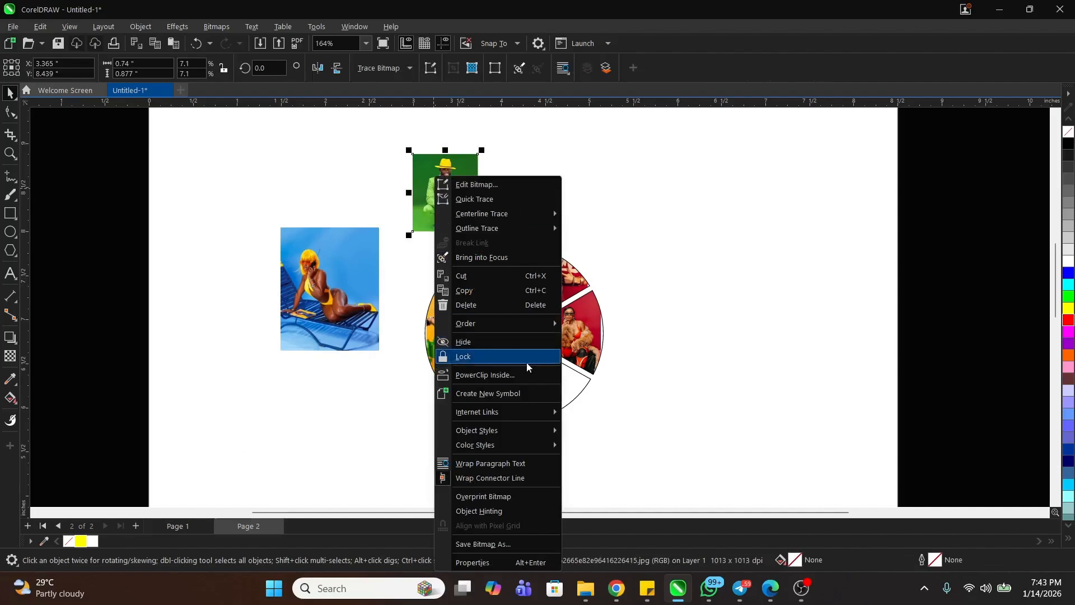
{"action": "left_click", "coordinate": [507, 375]}
{"action": "left_click", "coordinate": [553, 386]}
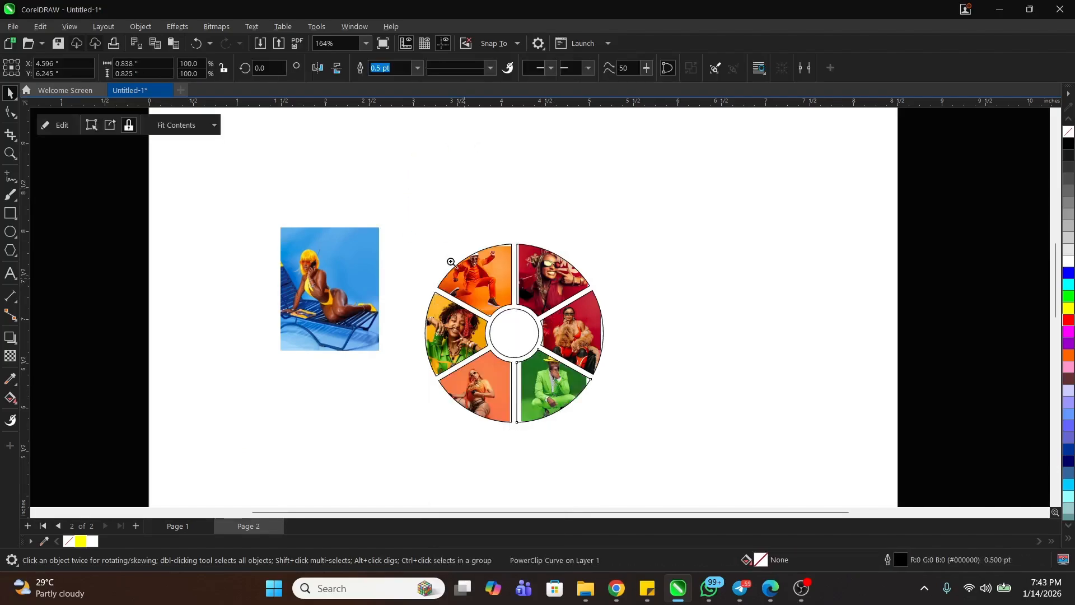
Examine up close how the clipped photos fill their wedges and where gaps remain along the edges
{"action": "key", "text": "z"}
{"action": "left_click_drag", "start_coordinate": [418, 211], "coordinate": [636, 434]}
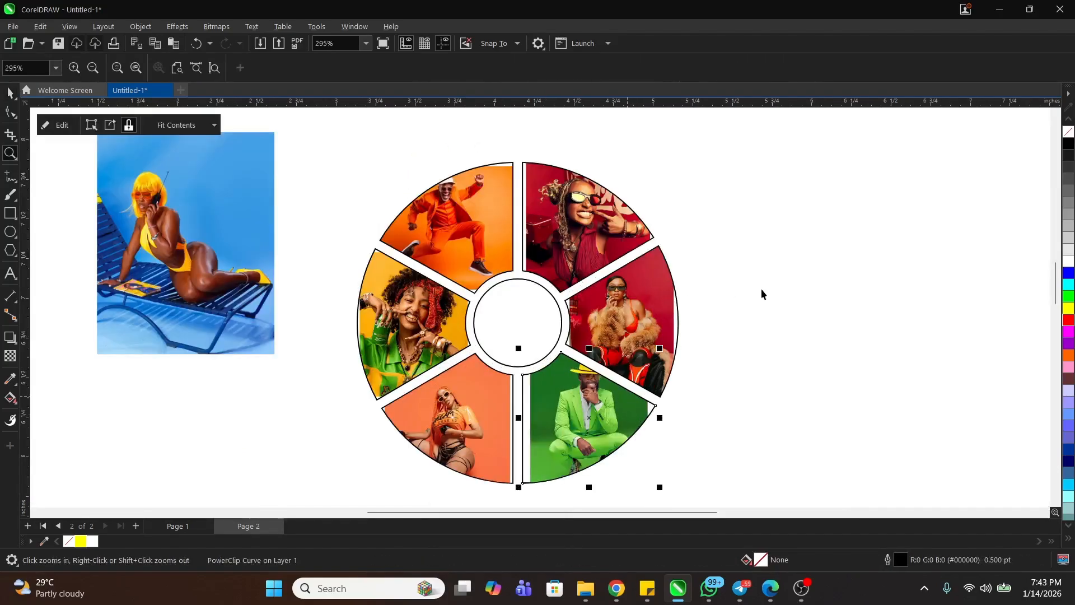
{"action": "key", "text": "Escape"}
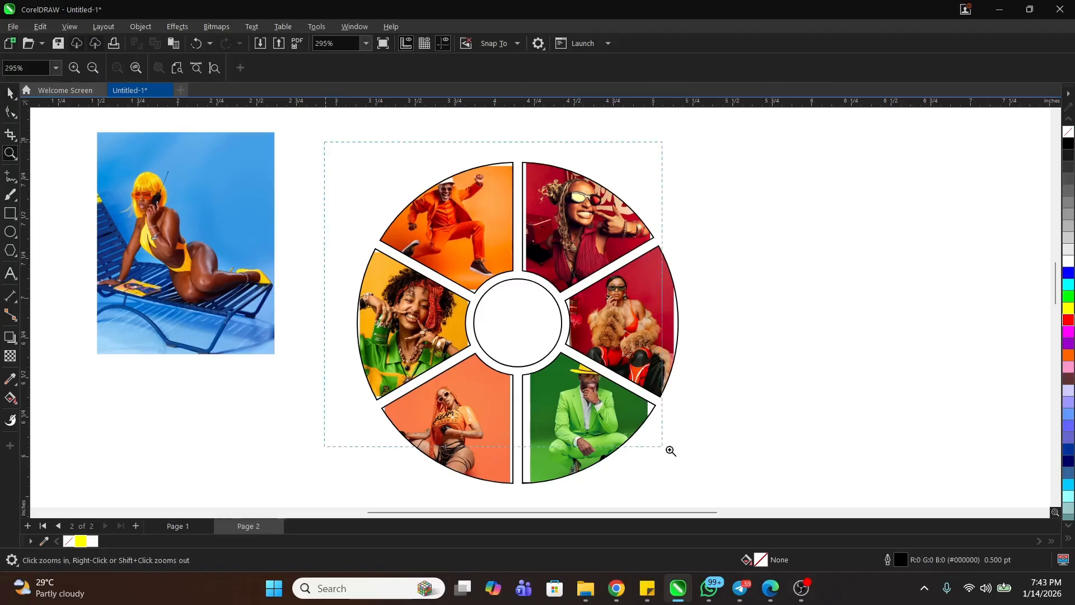
{"action": "left_click_drag", "start_coordinate": [670, 451], "coordinate": [716, 479]}
{"action": "key", "text": "space"}
{"action": "left_click", "coordinate": [491, 434]}
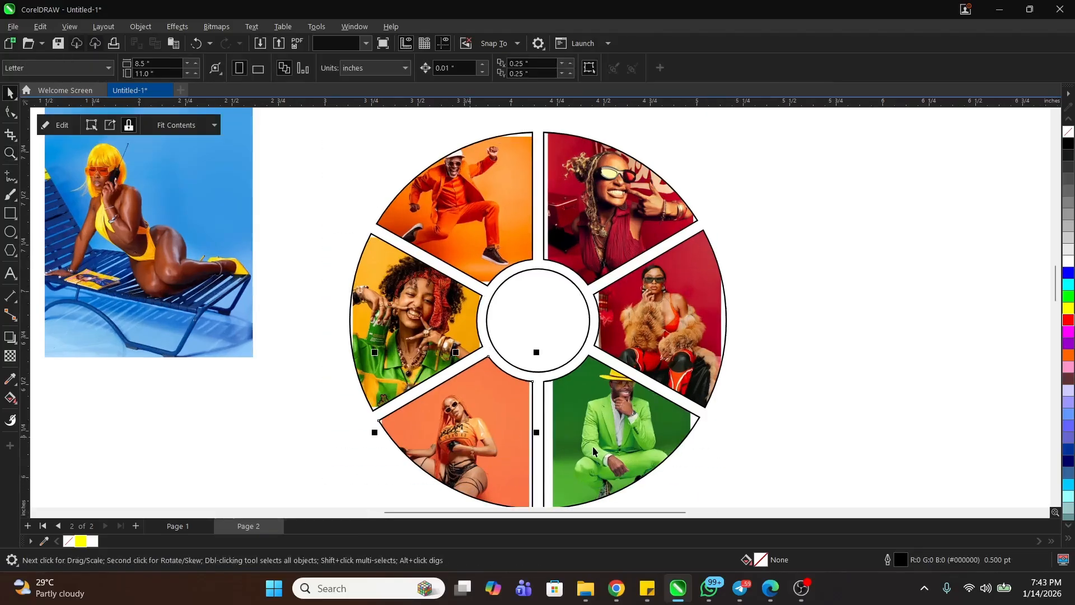
{"action": "left_click", "coordinate": [594, 451]}
{"action": "left_click", "coordinate": [690, 331]}
{"action": "left_click", "coordinate": [629, 242]}
{"action": "left_click", "coordinate": [461, 277]}
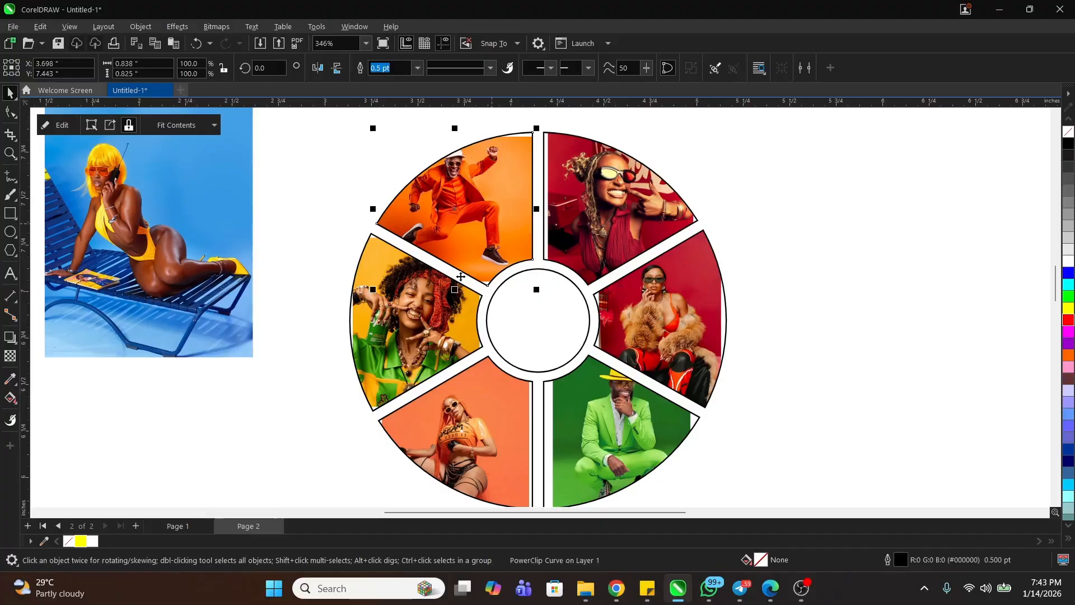
{"action": "left_click", "coordinate": [682, 353]}
{"action": "left_click", "coordinate": [778, 317]}
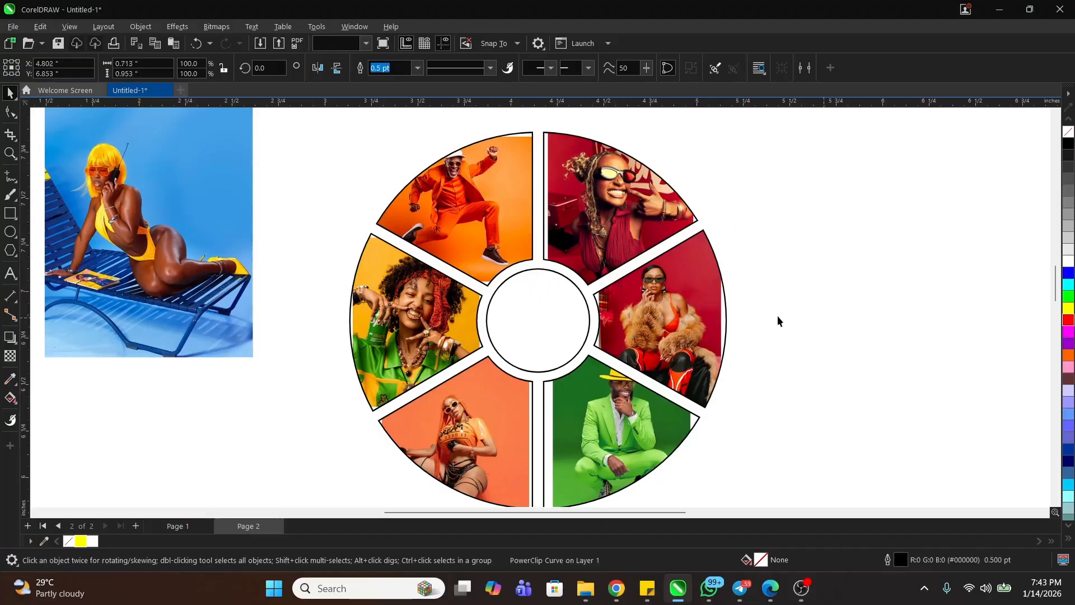
{"action": "left_click", "coordinate": [519, 233]}
{"action": "left_click", "coordinate": [850, 302]}
Edit the upper-left wedge's PowerClip contents, enlarging the orange photo to about 1.157 by 0.854 inches and shifting it slightly right
{"action": "left_click", "coordinate": [462, 195]}
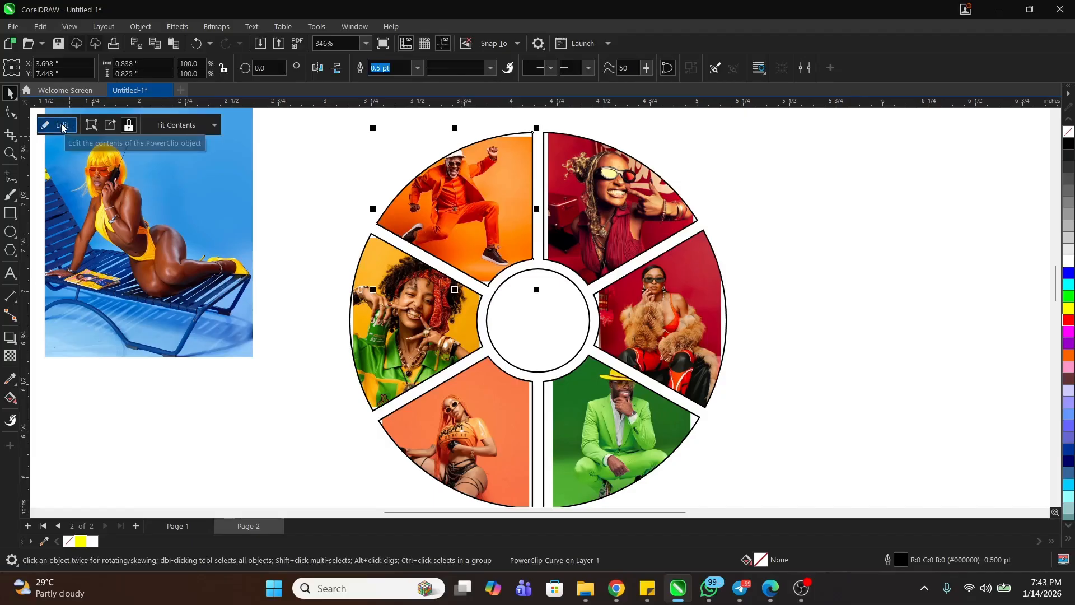
{"action": "right_click", "coordinate": [468, 183]}
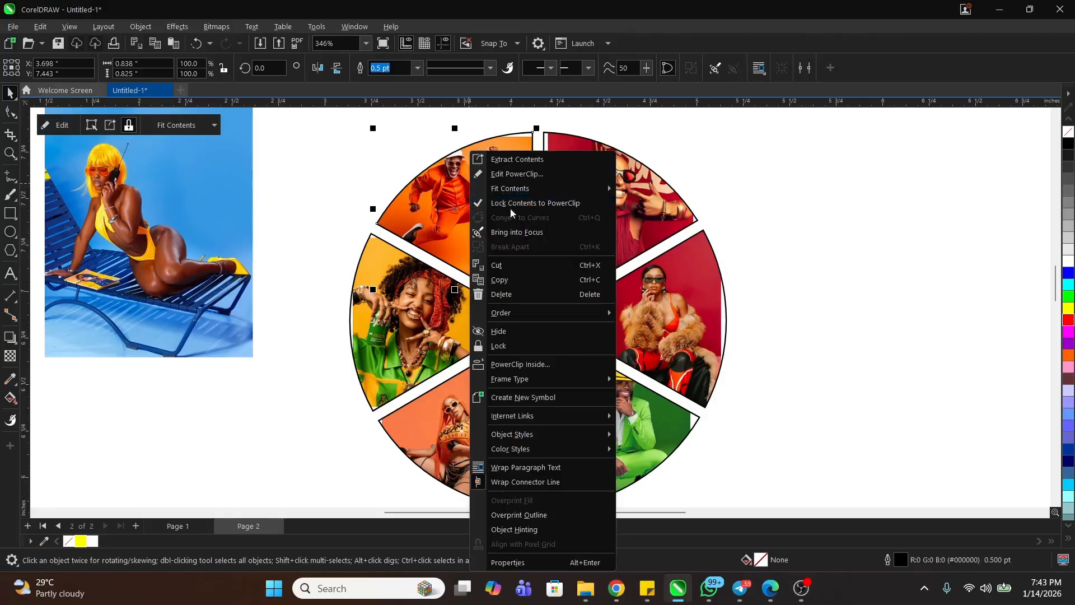
{"action": "left_click", "coordinate": [529, 174]}
{"action": "left_click_drag", "start_coordinate": [486, 191], "coordinate": [491, 191]}
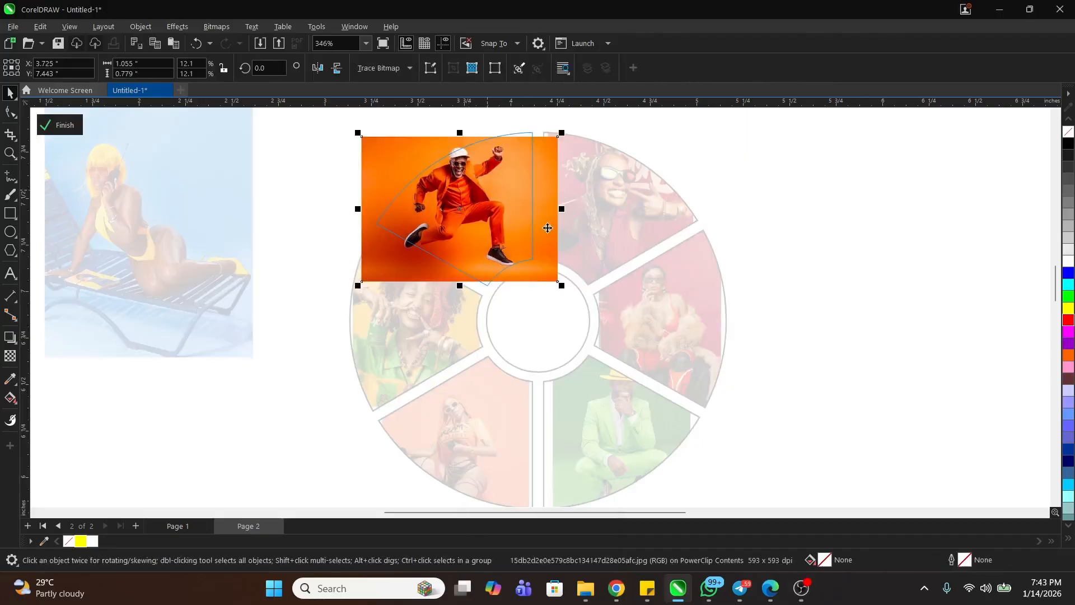
{"action": "left_click_drag", "start_coordinate": [569, 288], "coordinate": [556, 270]}
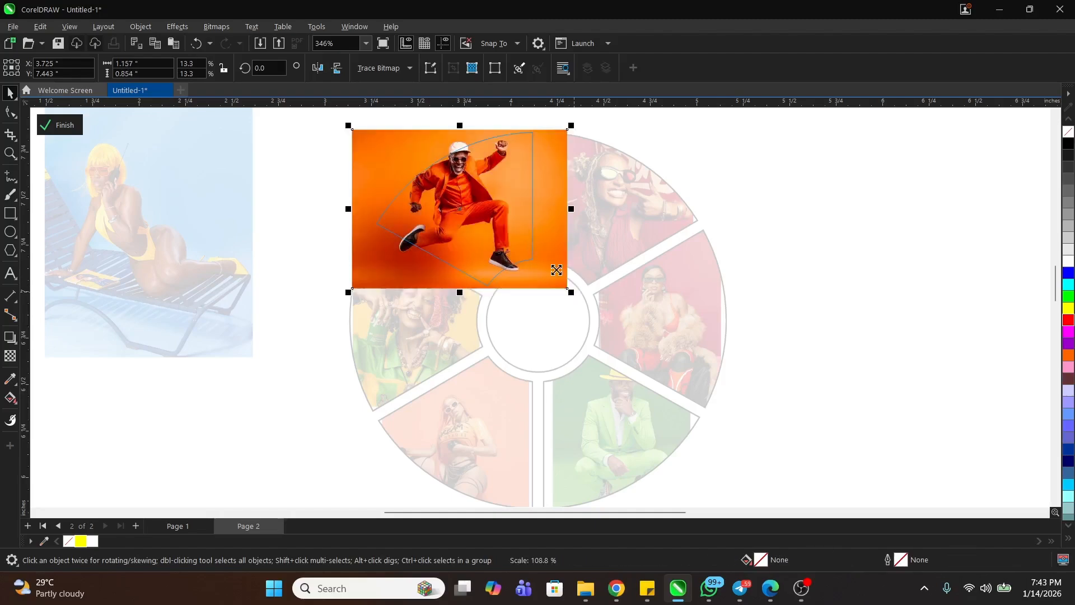
{"action": "left_click_drag", "start_coordinate": [478, 200], "coordinate": [480, 201]}
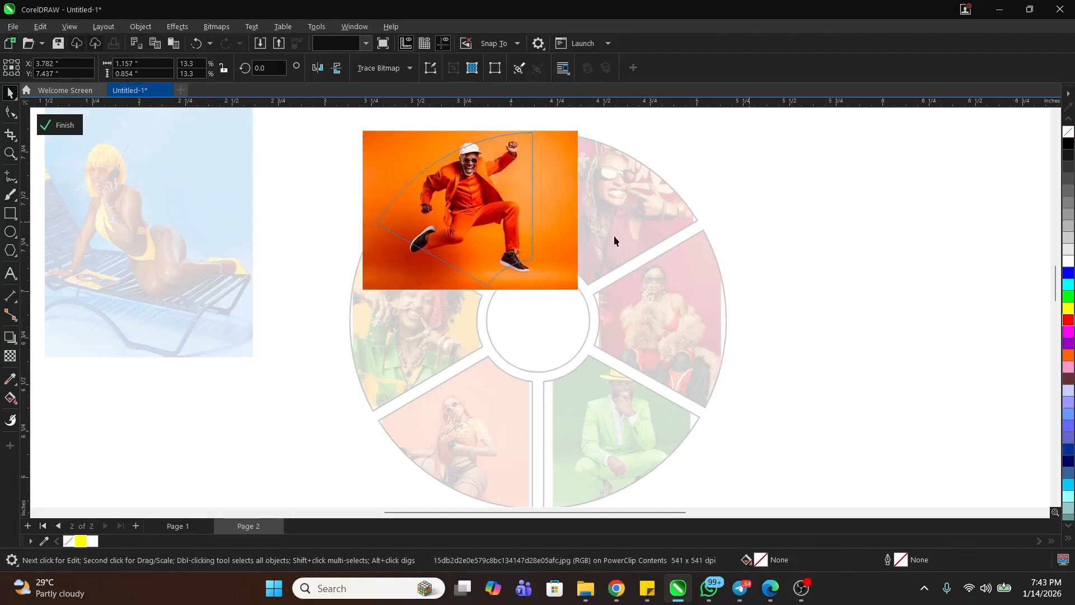
Rotate the orange photo about 8.6 degrees counterclockwise, reposition it to fill the upper-left wedge, and finish editing the PowerClip
{"action": "left_click", "coordinate": [534, 232]}
{"action": "left_click", "coordinate": [498, 208]}
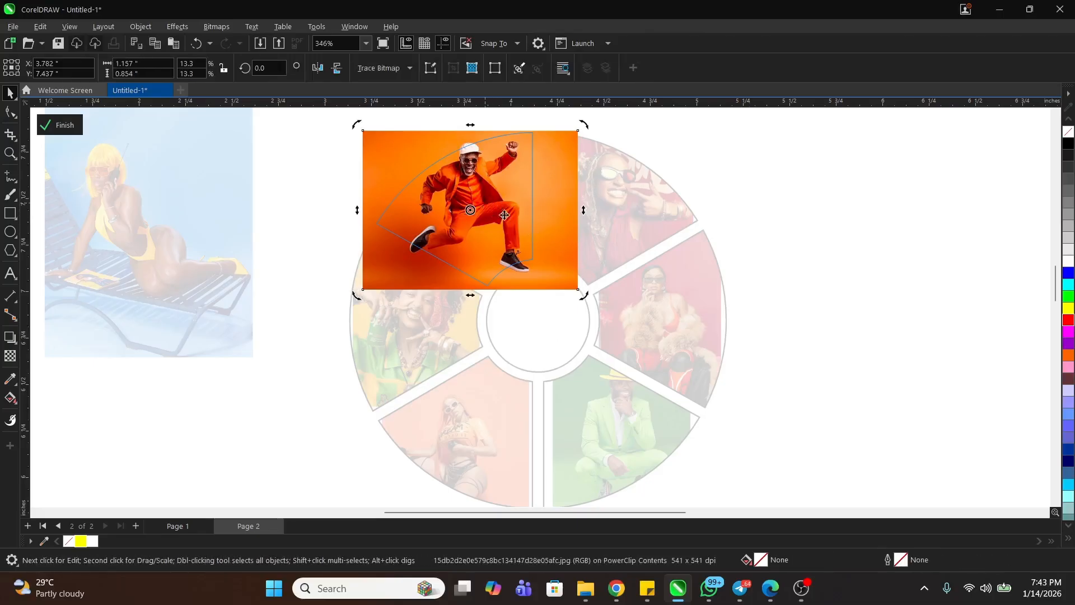
{"action": "left_click_drag", "start_coordinate": [583, 298], "coordinate": [586, 276]}
{"action": "left_click_drag", "start_coordinate": [491, 203], "coordinate": [486, 190]}
{"action": "left_click", "coordinate": [782, 189], "text": "ctrl"}
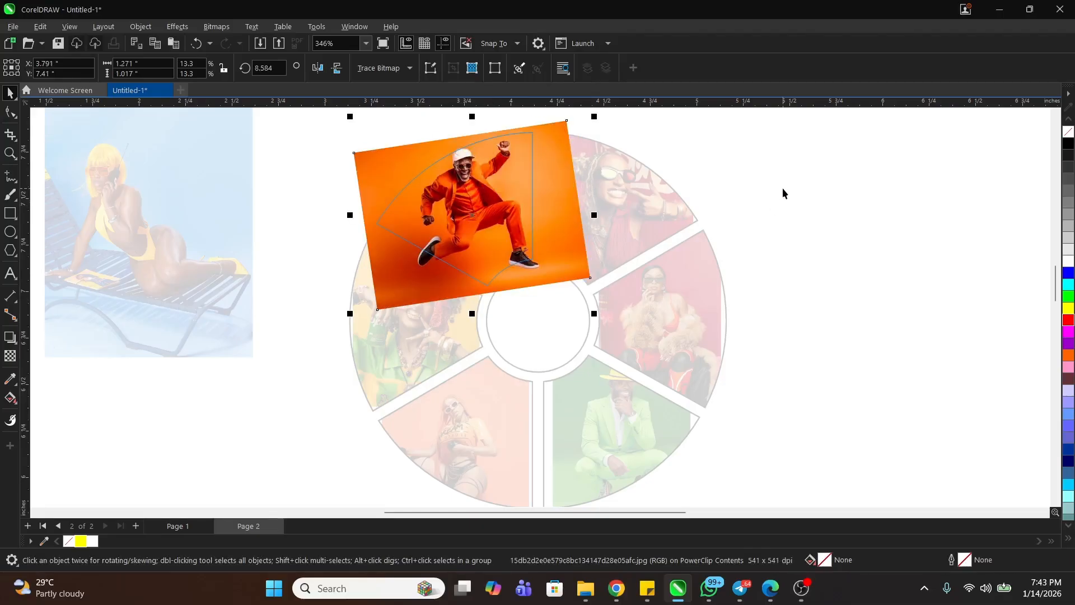
{"action": "left_click", "coordinate": [782, 189]}
Enlarge the photo inside the upper-right wedge to about 0.858 by 1.144 inches, nudge it right, and finish editing the PowerClip
{"action": "left_click", "coordinate": [632, 213]}
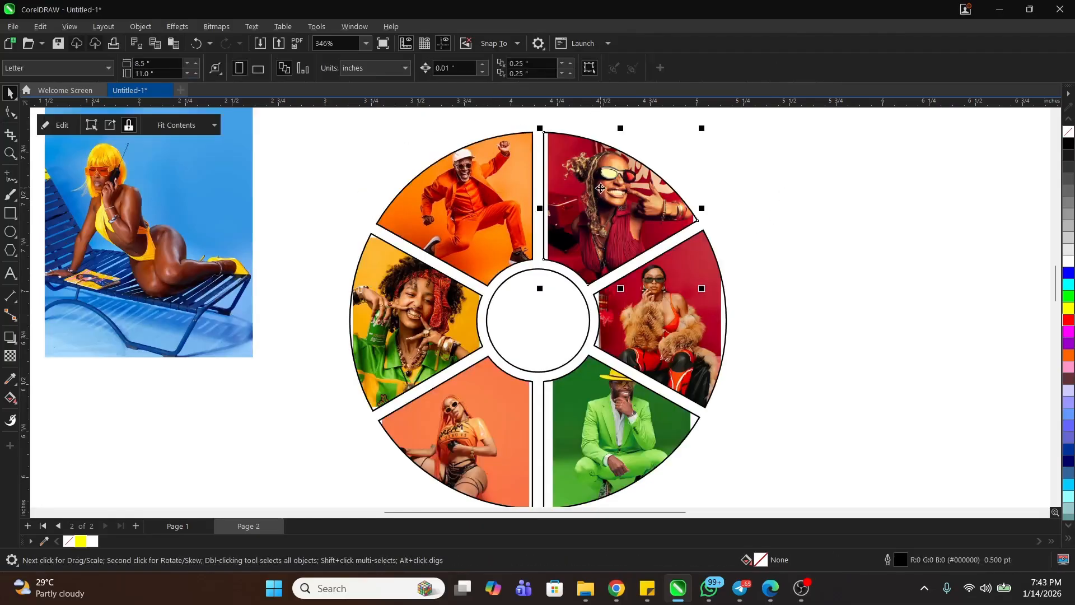
{"action": "left_click", "coordinate": [631, 207], "text": "ctrl"}
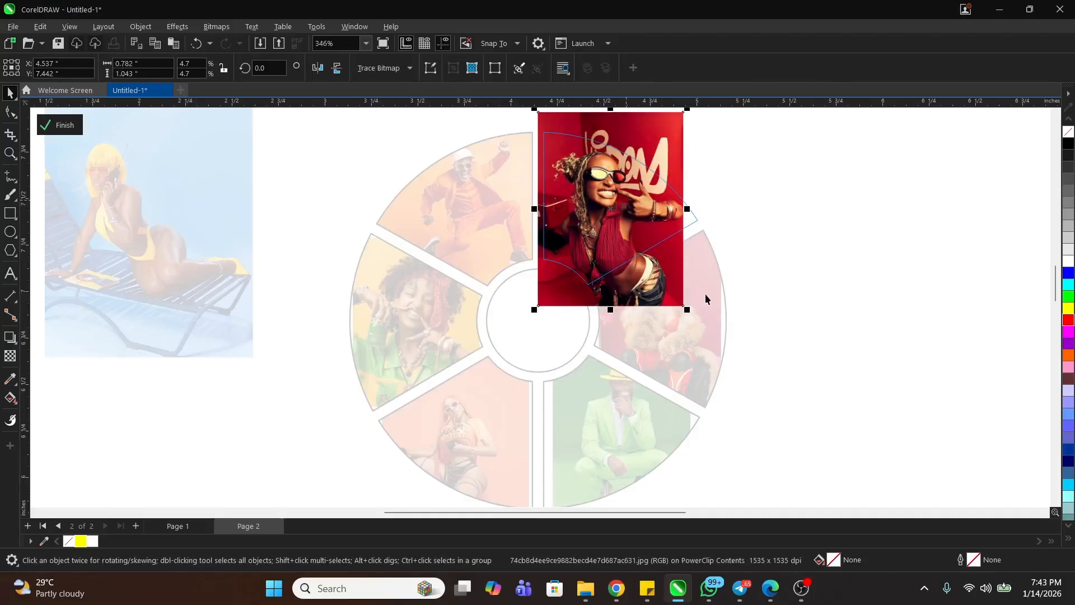
{"action": "left_click_drag", "start_coordinate": [693, 315], "coordinate": [706, 330]}
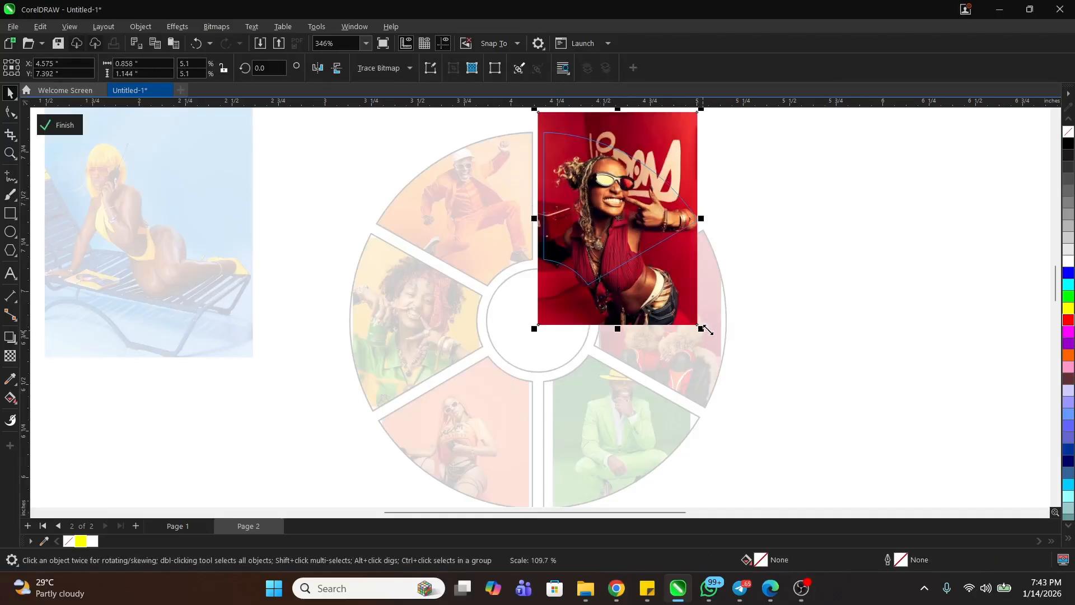
{"action": "key", "text": "Right"}
{"action": "left_click", "coordinate": [767, 208], "text": "ctrl"}
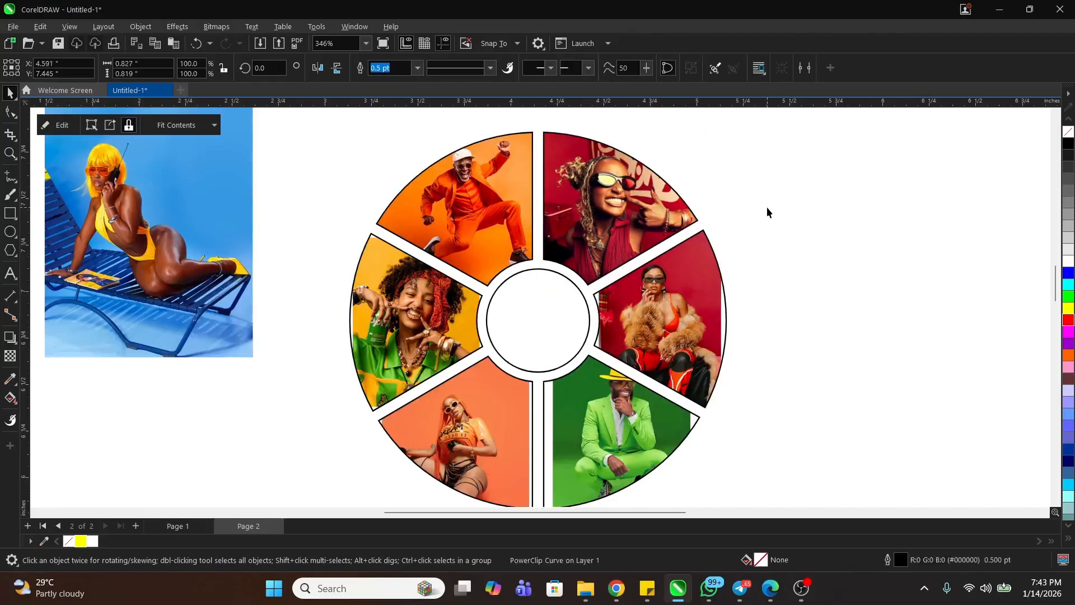
{"action": "left_click", "coordinate": [767, 207]}
Enlarge the fur-coat photo inside the right wedge to about 0.764 by 1.145 inches and shift it slightly down to cover the wedge
{"action": "double_click", "coordinate": [683, 324]}
{"action": "left_click", "coordinate": [684, 323]}
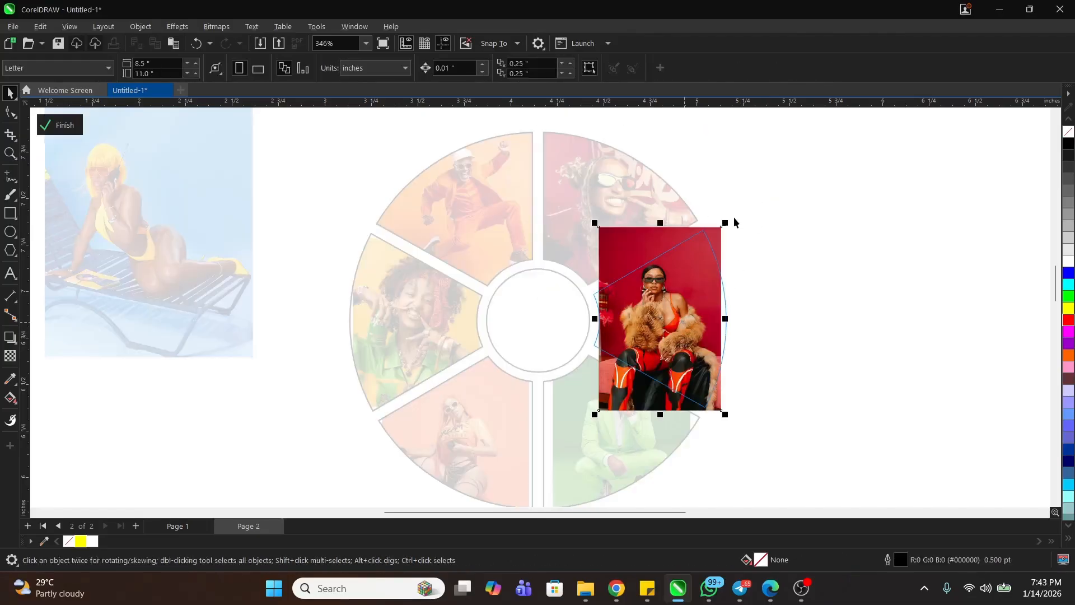
{"action": "left_click_drag", "start_coordinate": [732, 218], "coordinate": [745, 204]}
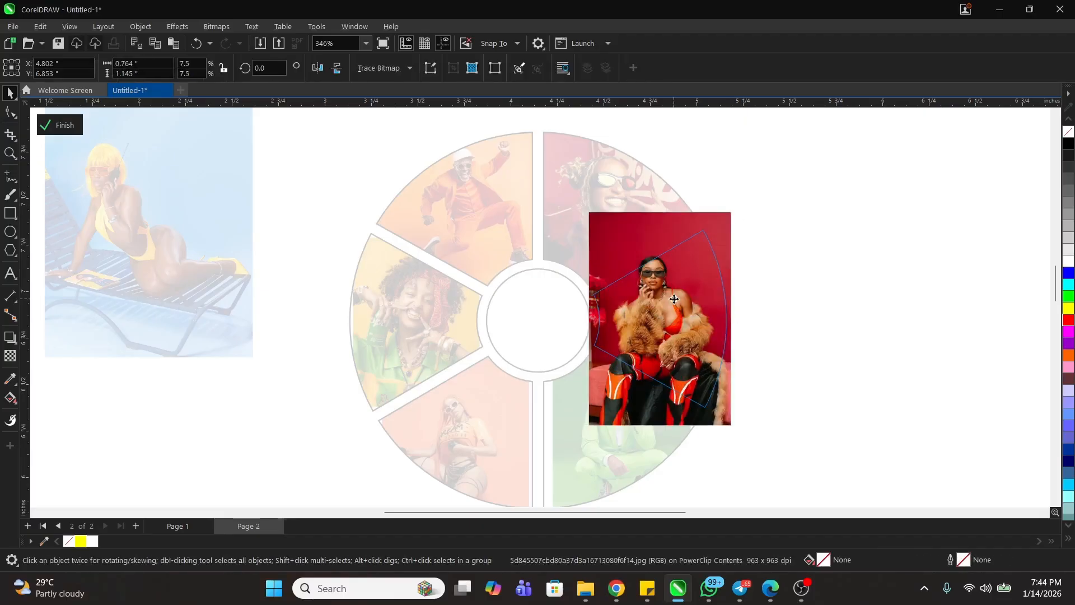
{"action": "left_click_drag", "start_coordinate": [674, 299], "coordinate": [675, 304]}
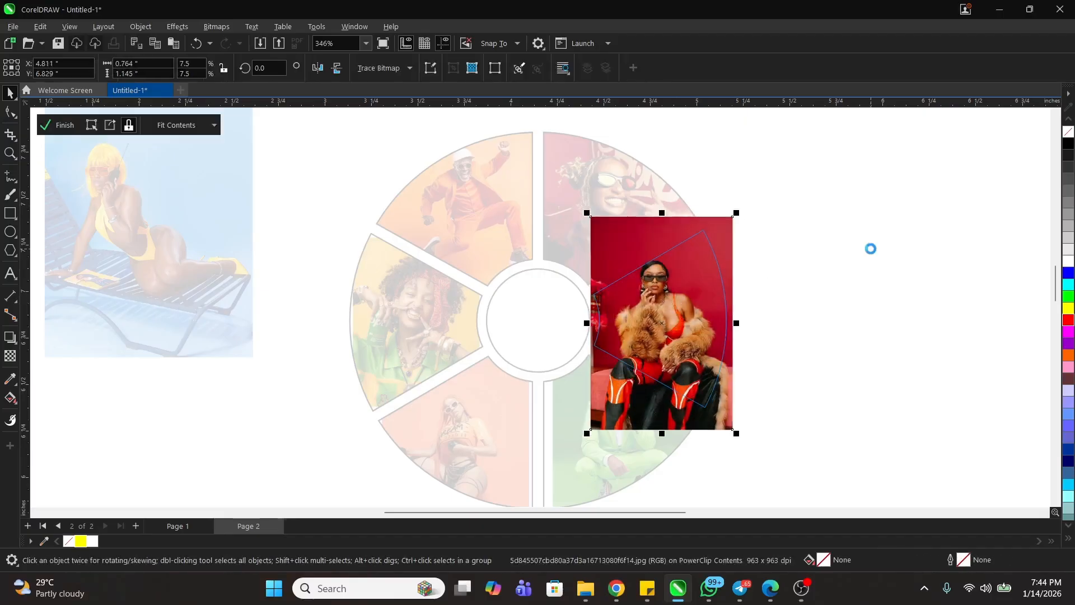
Edit the lower-right wedge's PowerClip contents, enlarging the green-suit photo to about 0.846 by 1.002 inches and shifting it over the wedge
{"action": "double_click", "coordinate": [601, 424]}
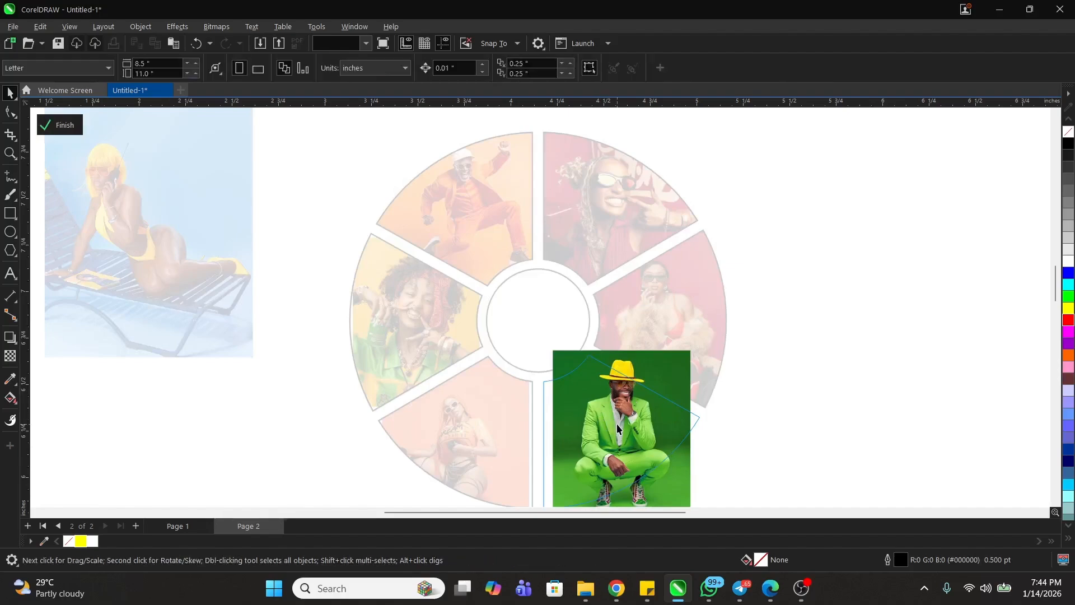
{"action": "left_click", "coordinate": [617, 424]}
{"action": "left_click_drag", "start_coordinate": [654, 418], "coordinate": [655, 430]}
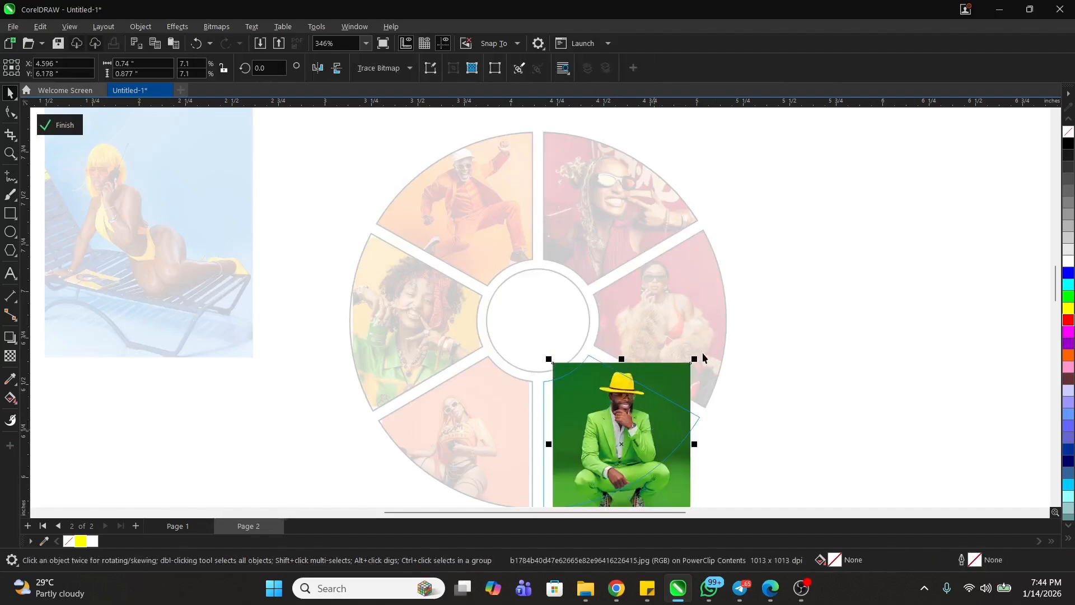
{"action": "left_click_drag", "start_coordinate": [695, 359], "coordinate": [723, 335]}
{"action": "scroll", "coordinate": [564, 236], "scroll_direction": "down", "scroll_amount": 2}
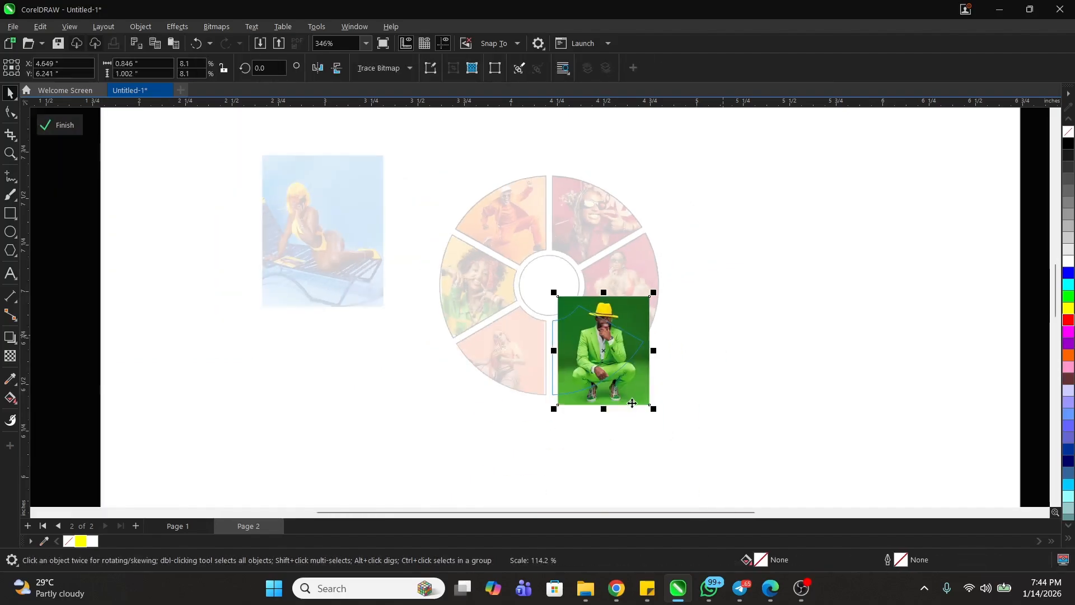
{"action": "scroll", "coordinate": [632, 404], "scroll_direction": "up", "scroll_amount": 2}
{"action": "left_click_drag", "start_coordinate": [611, 314], "coordinate": [599, 313]}
Rotate the green-suit photo about 38.5 degrees clockwise, reposition it to fill the lower-right wedge, and finish editing the PowerClip
{"action": "left_click", "coordinate": [599, 293]}
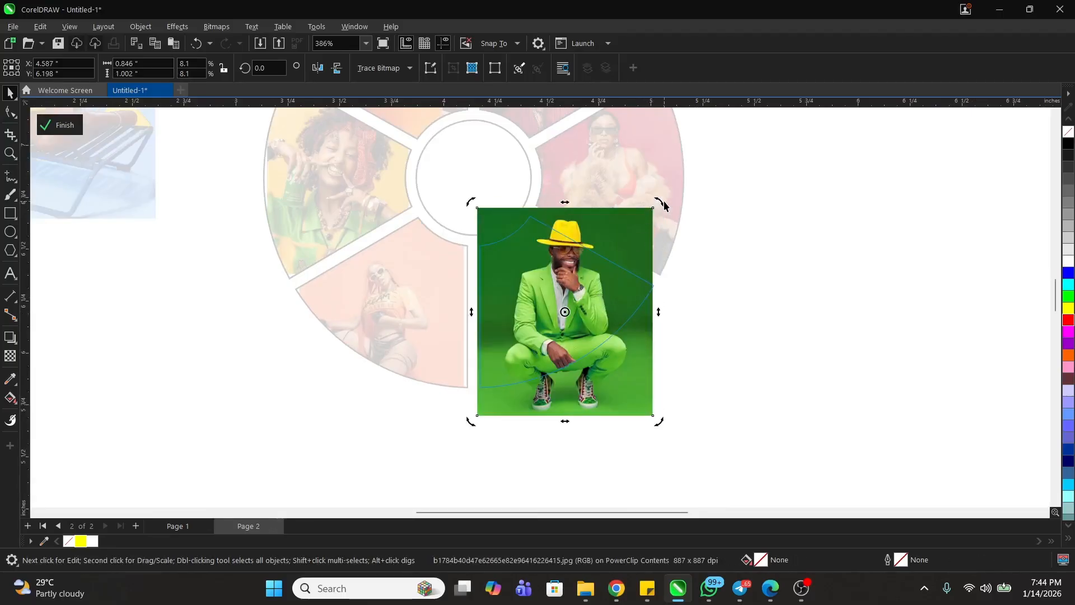
{"action": "left_click_drag", "start_coordinate": [664, 204], "coordinate": [709, 309]}
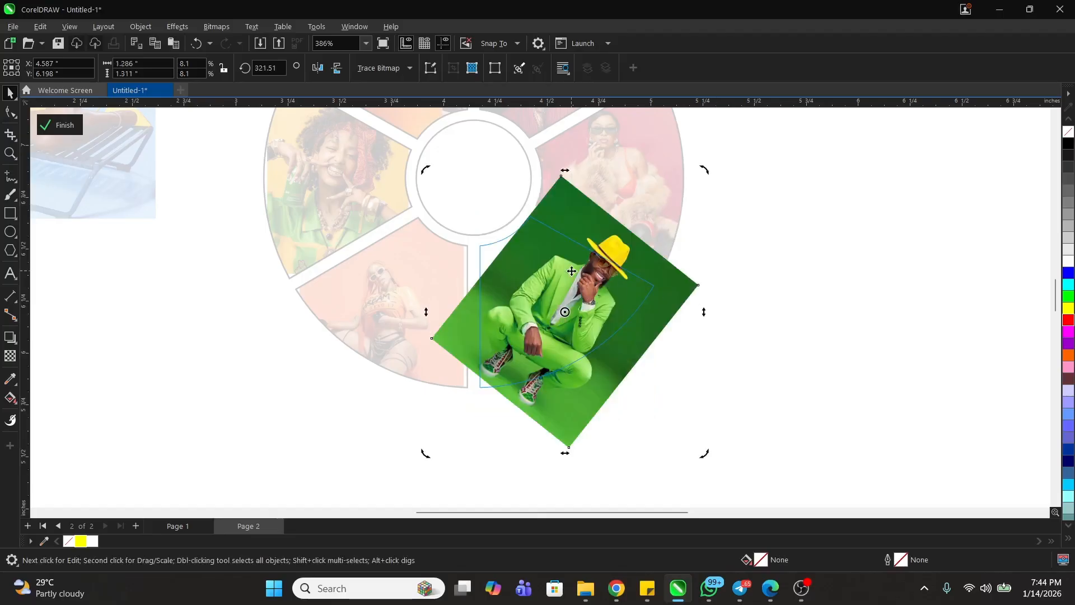
{"action": "left_click_drag", "start_coordinate": [569, 276], "coordinate": [544, 280]}
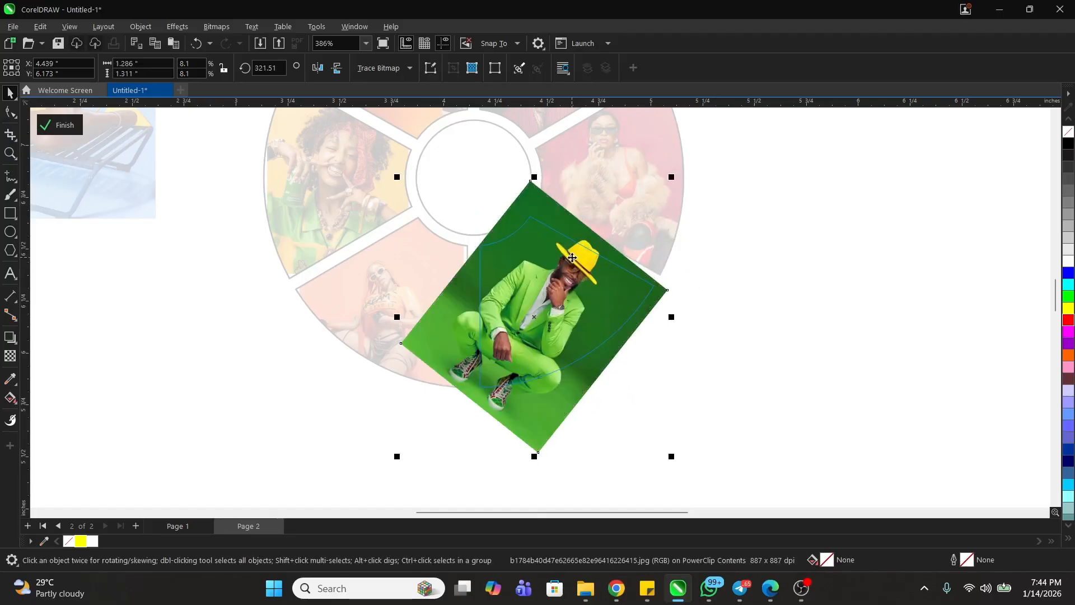
{"action": "left_click", "coordinate": [612, 271]}
{"action": "left_click", "coordinate": [778, 275], "text": "ctrl"}
{"action": "left_click", "coordinate": [777, 275]}
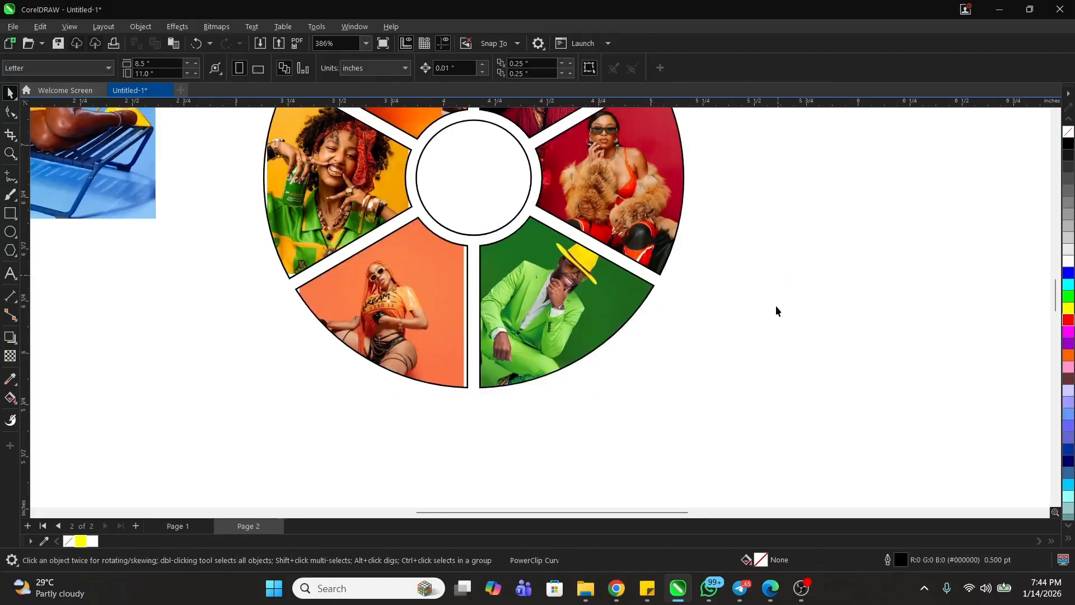
Enlarge the photo inside the lower-left wedge to about 0.985 by 1.313 inches, reposition it within the frame, and finish editing the PowerClip
{"action": "scroll", "coordinate": [766, 333], "scroll_direction": "down", "scroll_amount": 2}
{"action": "scroll", "coordinate": [578, 338], "scroll_direction": "up", "scroll_amount": 1}
{"action": "left_click", "coordinate": [578, 337], "text": "ctrl"}
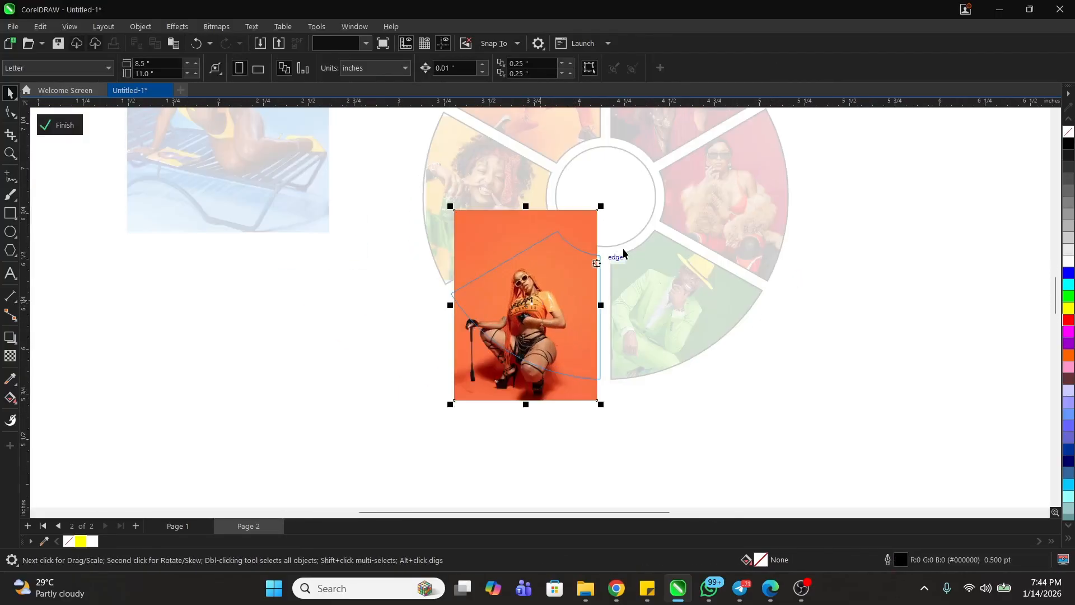
{"action": "left_click_drag", "start_coordinate": [602, 206], "coordinate": [624, 176]}
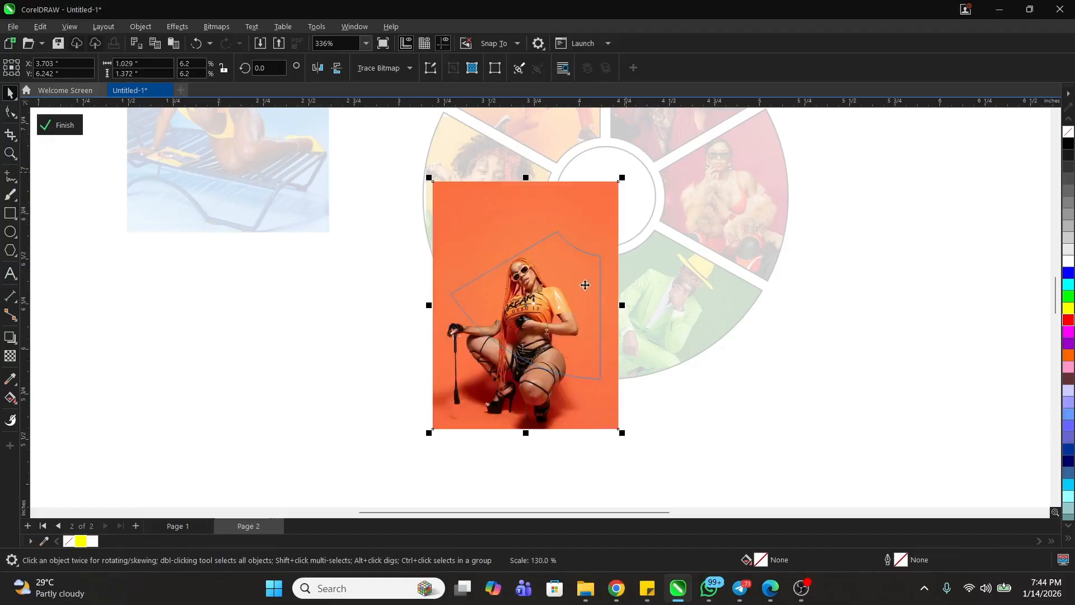
{"action": "left_click_drag", "start_coordinate": [583, 313], "coordinate": [583, 313]}
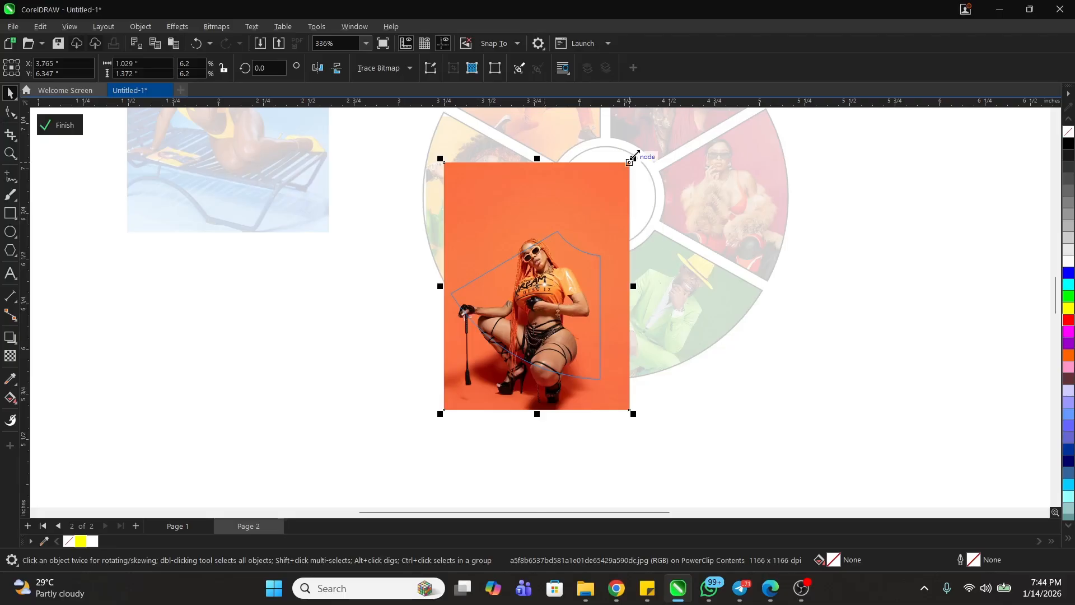
{"action": "left_click_drag", "start_coordinate": [635, 156], "coordinate": [627, 166]}
{"action": "left_click_drag", "start_coordinate": [562, 287], "coordinate": [563, 287]}
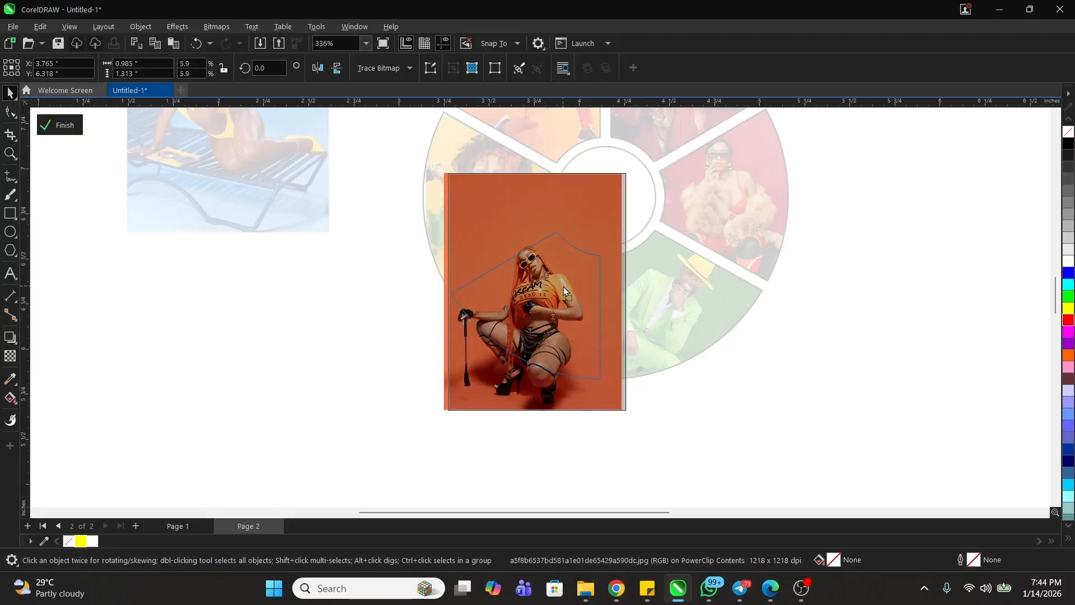
{"action": "left_click", "coordinate": [718, 381], "text": "ctrl"}
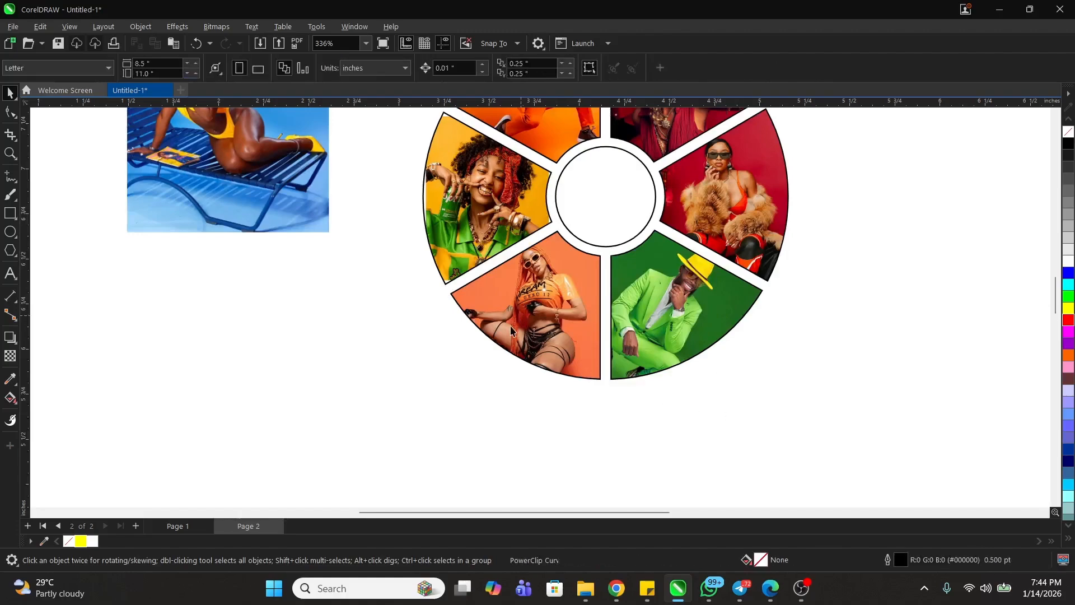
Reopen the lower-left wedge's PowerClip, enlarge its photo to about 1.048 by 1.396 inches, and finish editing
{"action": "scroll", "coordinate": [504, 313], "scroll_direction": "down", "scroll_amount": 1}
{"action": "left_click", "coordinate": [549, 320], "text": "ctrl"}
{"action": "left_click", "coordinate": [548, 320]}
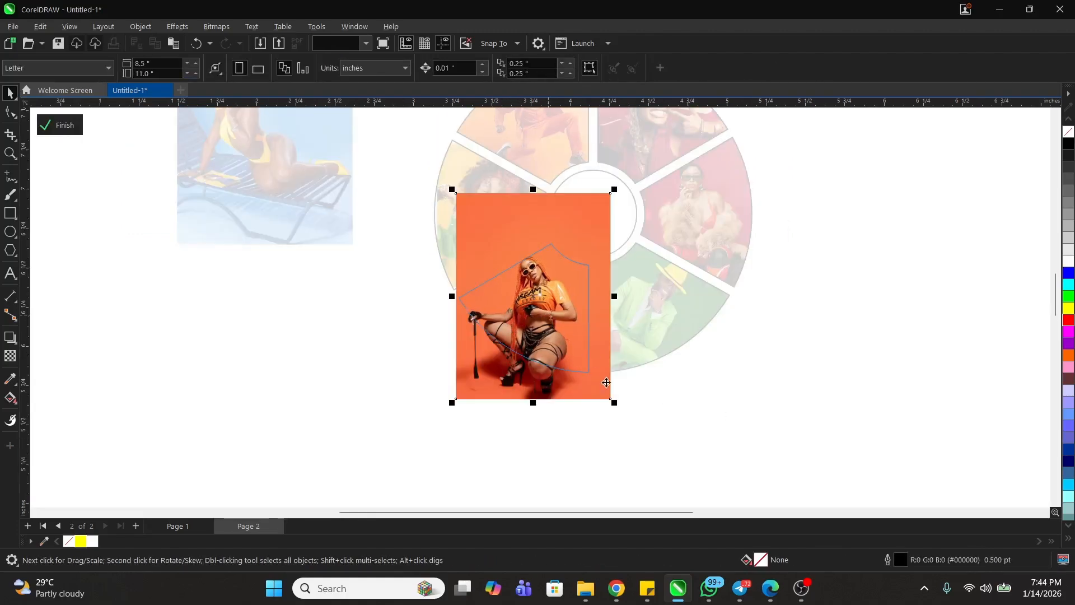
{"action": "left_click_drag", "start_coordinate": [621, 407], "coordinate": [624, 415]}
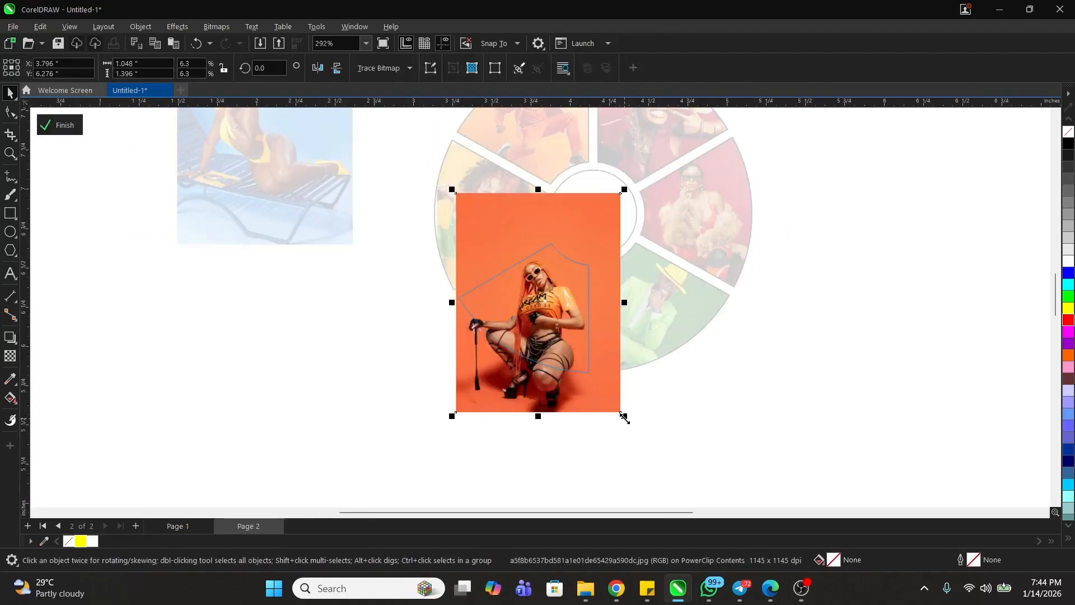
{"action": "left_click", "coordinate": [747, 377], "text": "ctrl"}
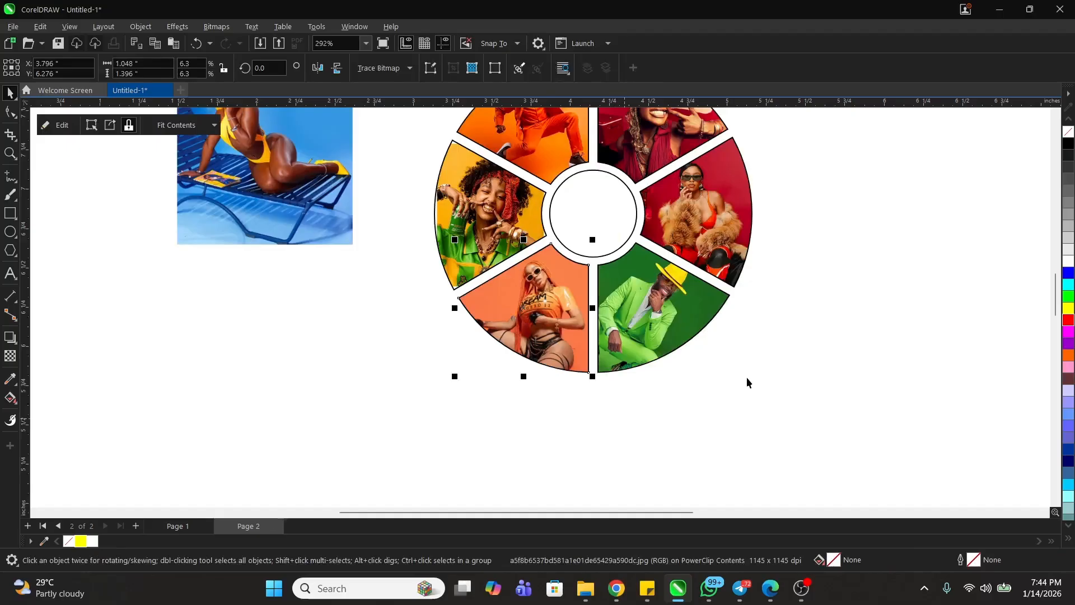
Enlarge the yellow-background photo inside the left wedge to about 0.772 by 1.029 inches, adjust its position, and finish editing the PowerClip
{"action": "left_click", "coordinate": [486, 202], "text": "ctrl"}
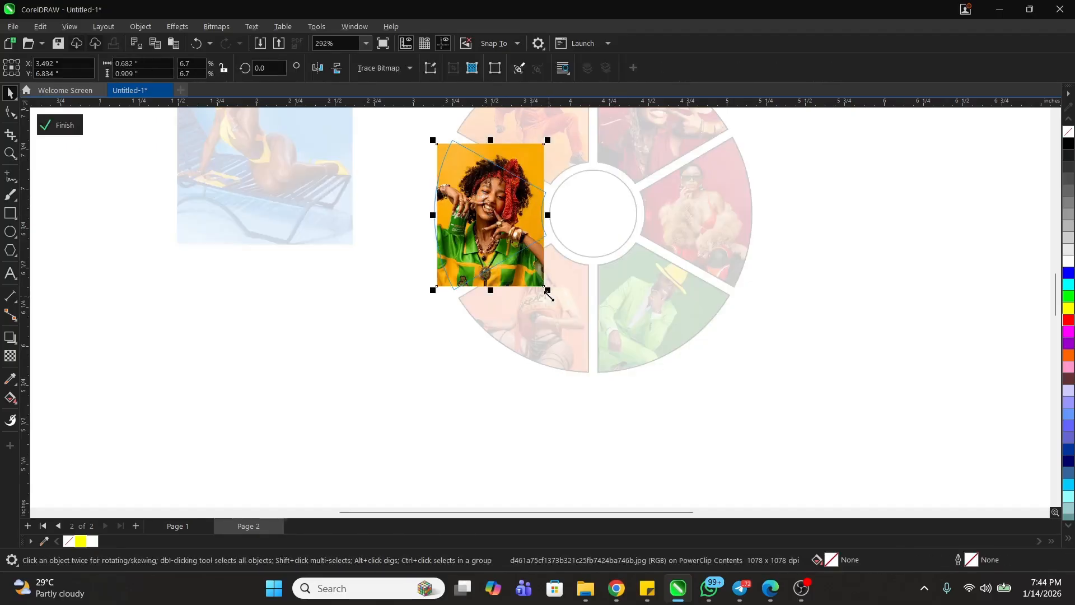
{"action": "left_click_drag", "start_coordinate": [548, 291], "coordinate": [555, 300]}
{"action": "mouse_move", "coordinate": [498, 179]}
{"action": "left_mouse_down"}
{"action": "mouse_move", "coordinate": [496, 193]}
{"action": "mouse_move", "coordinate": [496, 184]}
{"action": "left_mouse_up"}
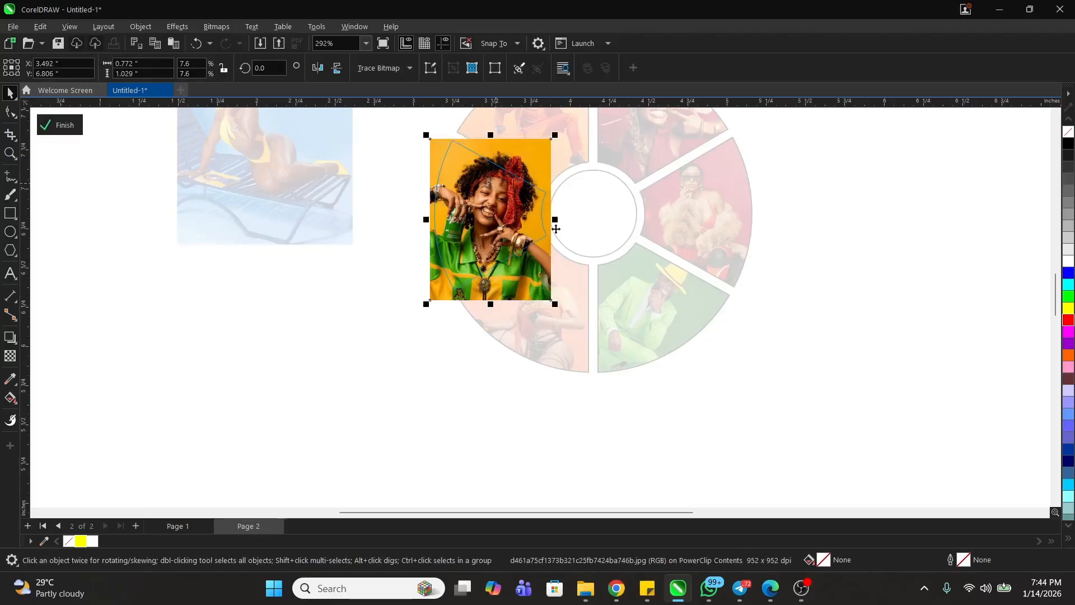
{"action": "left_click", "coordinate": [782, 321], "text": "ctrl"}
Move the blue lounge-chair photo down beside the wheel, to about X 2.264 and Y 6.871 inches
{"action": "scroll", "coordinate": [489, 386], "scroll_direction": "down", "scroll_amount": 2}
{"action": "key", "text": "z"}
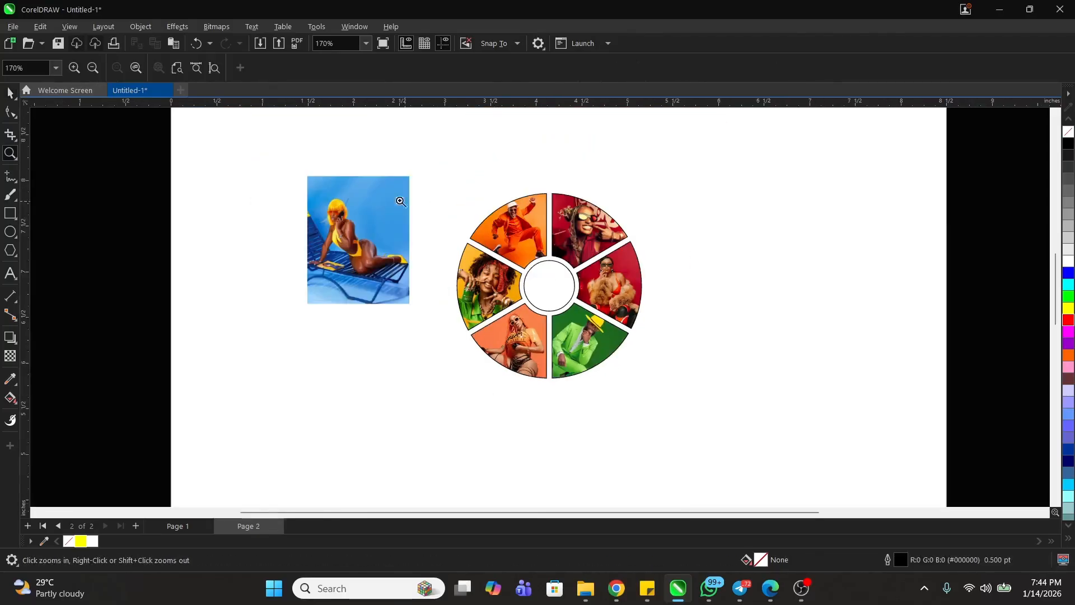
{"action": "left_click_drag", "start_coordinate": [731, 403], "coordinate": [731, 403]}
{"action": "key", "text": "space"}
{"action": "left_click", "coordinate": [341, 241]}
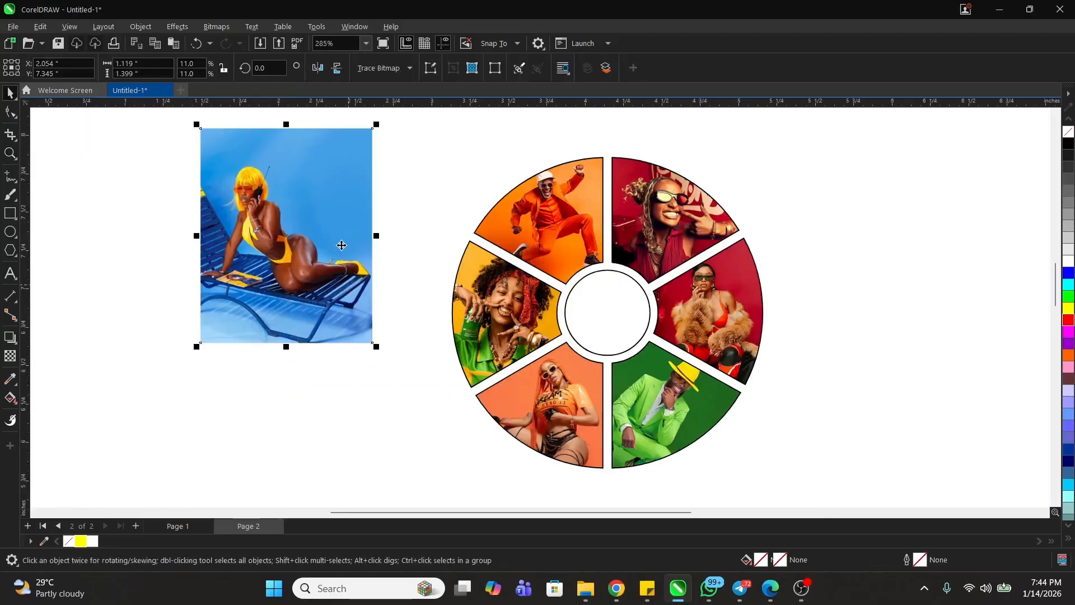
{"action": "left_click_drag", "start_coordinate": [341, 240], "coordinate": [372, 322]}
{"action": "right_click", "coordinate": [334, 297]}
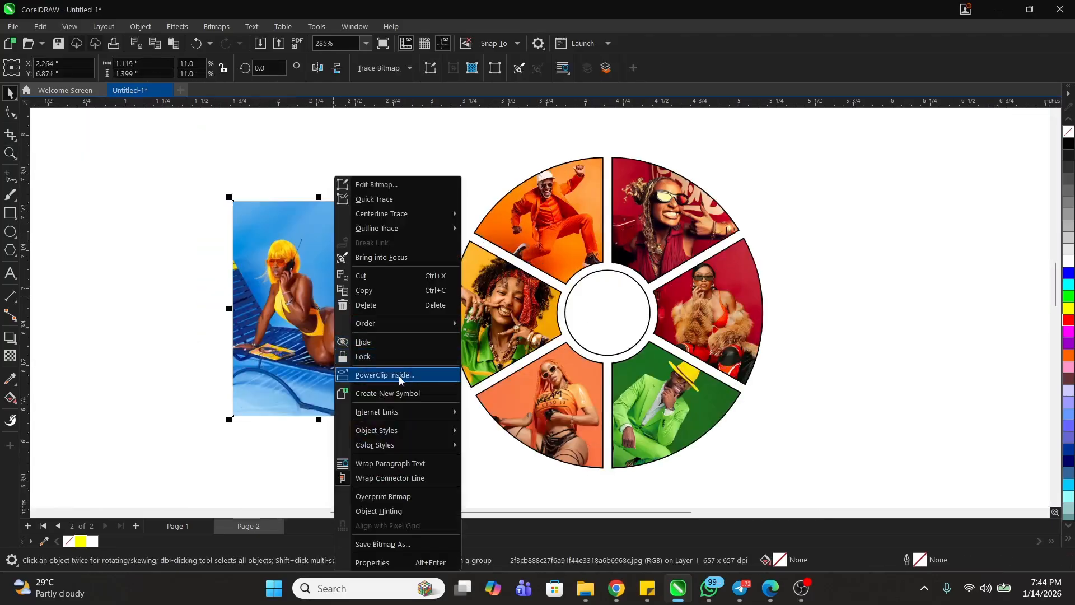
{"action": "left_click", "coordinate": [399, 379]}
{"action": "key", "text": "space"}
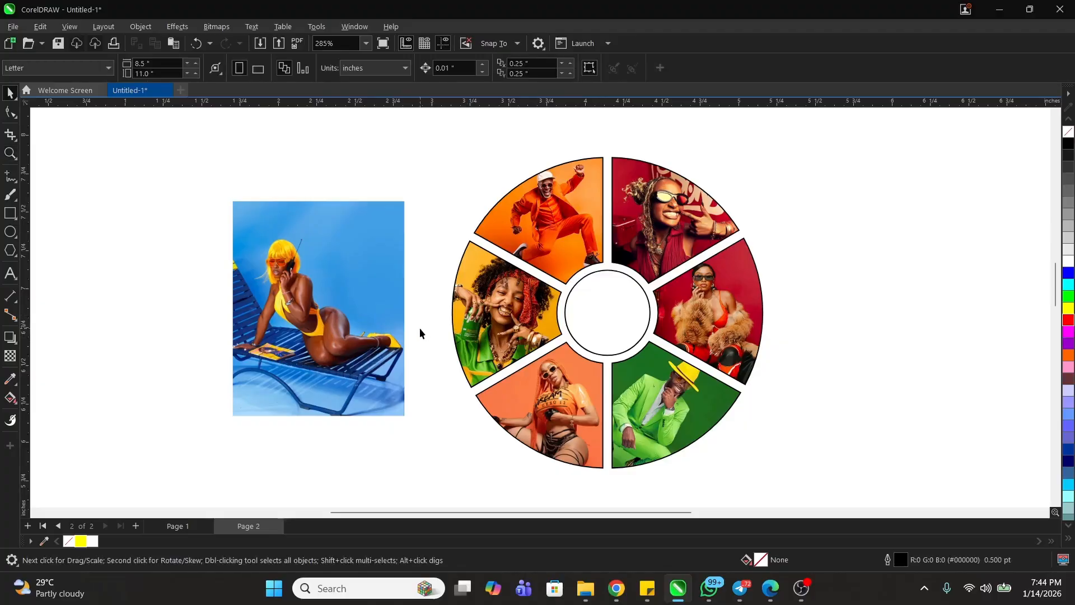
{"action": "left_click", "coordinate": [354, 321]}
Duplicate the center circle in place and enlarge the copy from its center to about 2.221 inches, surrounding all six wedges
{"action": "left_click", "coordinate": [614, 318]}
{"action": "scroll", "coordinate": [607, 307], "scroll_direction": "up", "scroll_amount": 4}
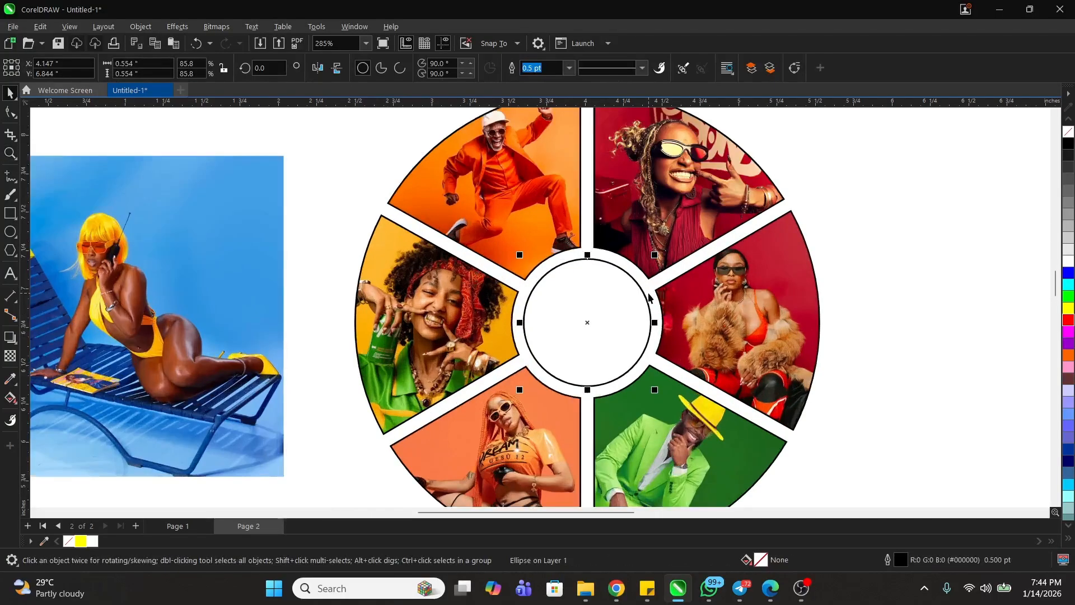
{"action": "scroll", "coordinate": [562, 289], "scroll_direction": "down", "scroll_amount": 2}
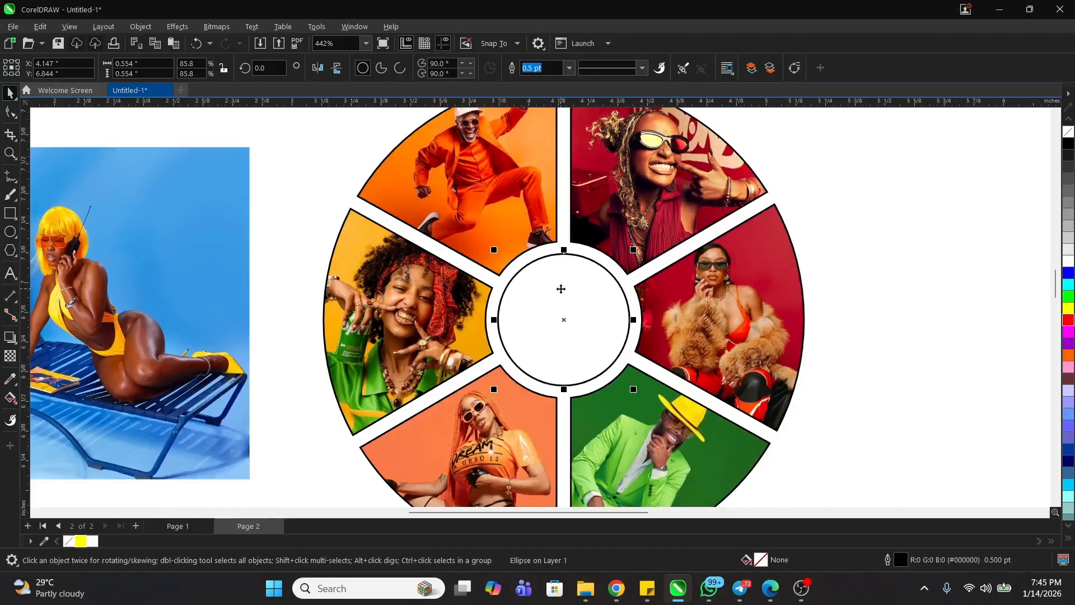
{"action": "key", "text": "ctrl+d"}
{"action": "key", "text": "Delete"}
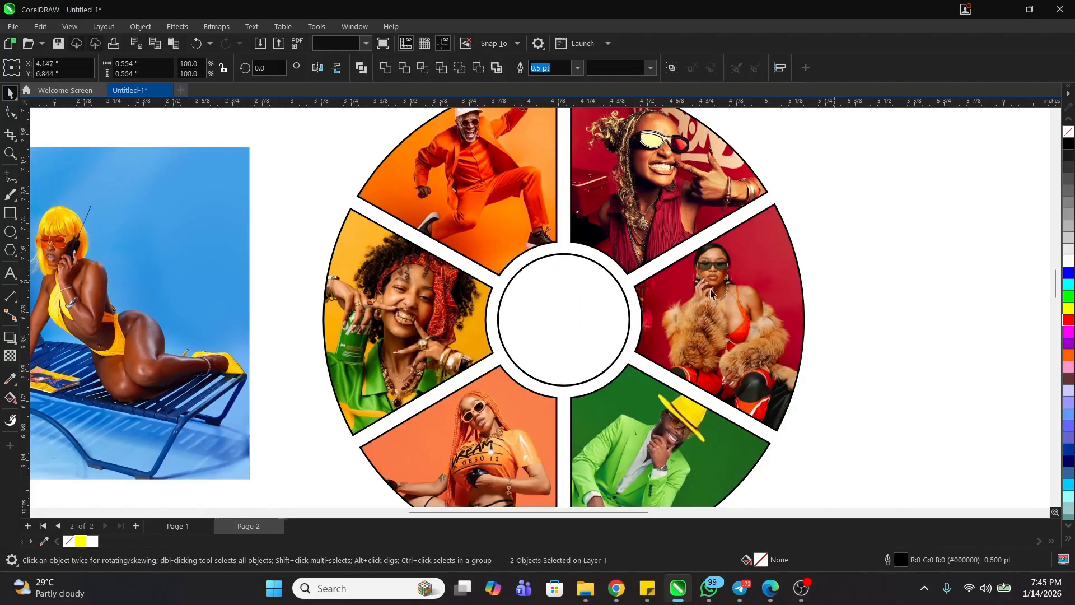
{"action": "scroll", "coordinate": [585, 311], "scroll_direction": "down", "scroll_amount": 3}
{"action": "left_click", "coordinate": [584, 314]}
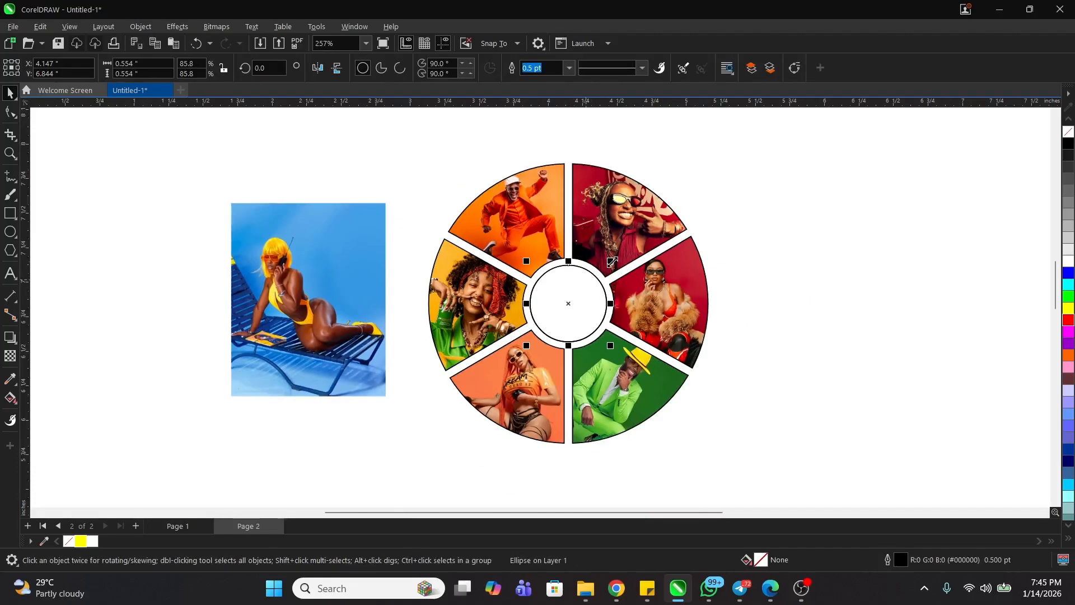
{"action": "mouse_move", "coordinate": [612, 262]}
{"action": "left_mouse_down"}
{"action": "mouse_move", "coordinate": [722, 187]}
{"action": "mouse_move", "coordinate": [740, 145]}
{"action": "left_mouse_up"}
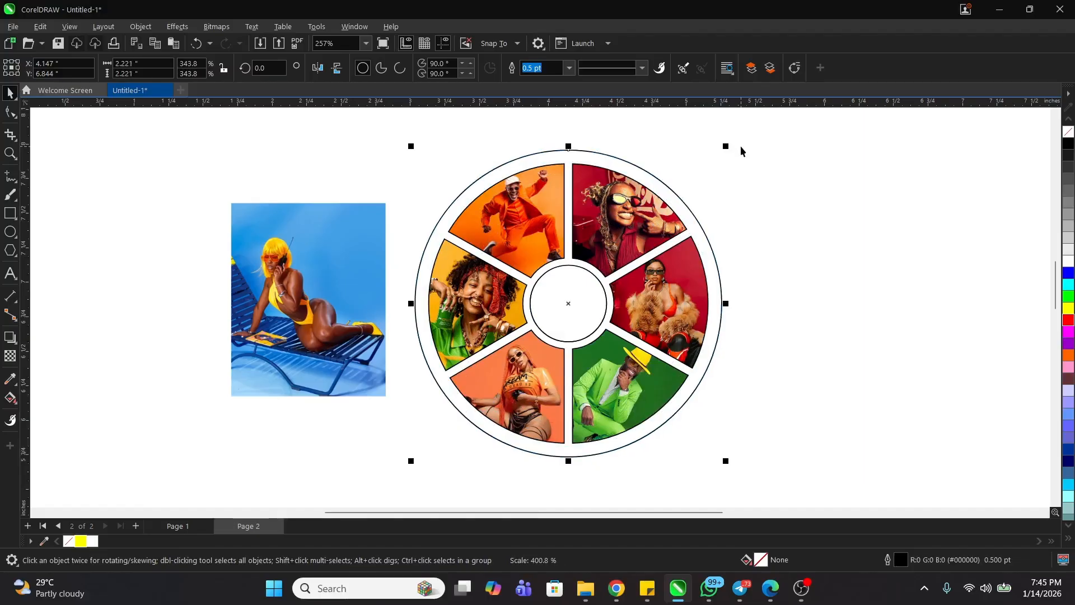
PowerClip the blue lounge-chair photo inside the small center circle
{"action": "left_click", "coordinate": [343, 271]}
{"action": "right_click", "coordinate": [305, 283]}
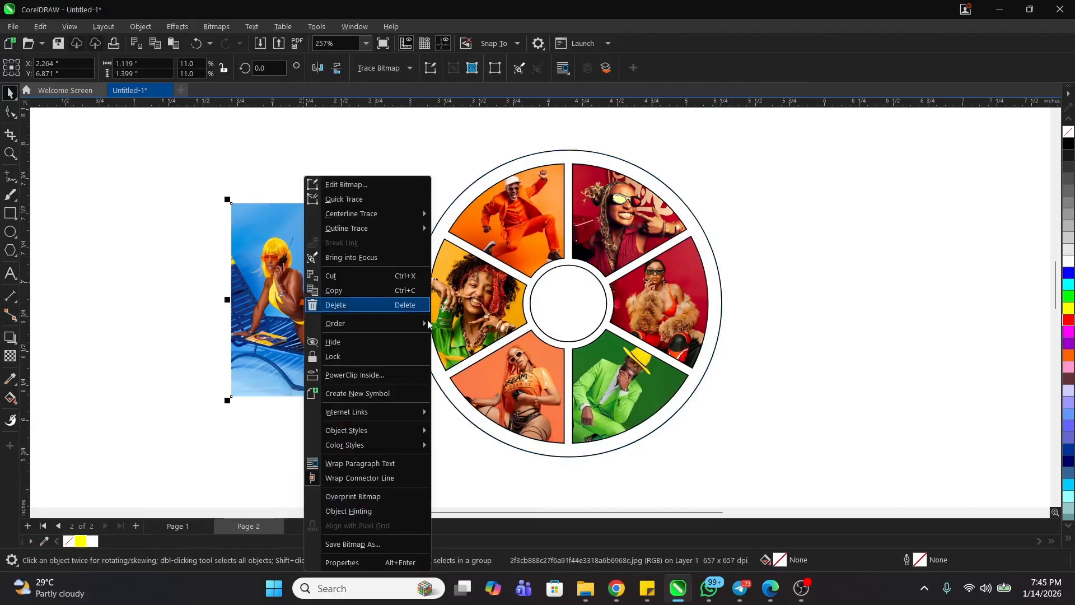
{"action": "left_click", "coordinate": [358, 374]}
{"action": "left_click_drag", "start_coordinate": [569, 306], "coordinate": [569, 306]}
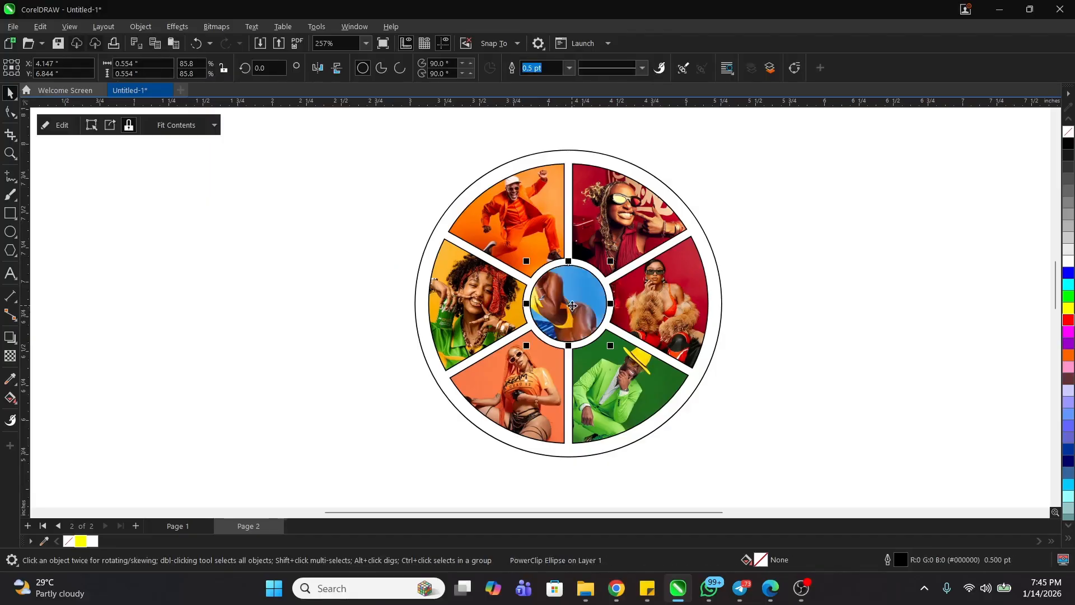
Reduce the blue photo inside the center circle to about 0.82 by 1.025 inches and reposition it to frame the woman's head and torso
{"action": "scroll", "coordinate": [579, 299], "scroll_direction": "up", "scroll_amount": 2}
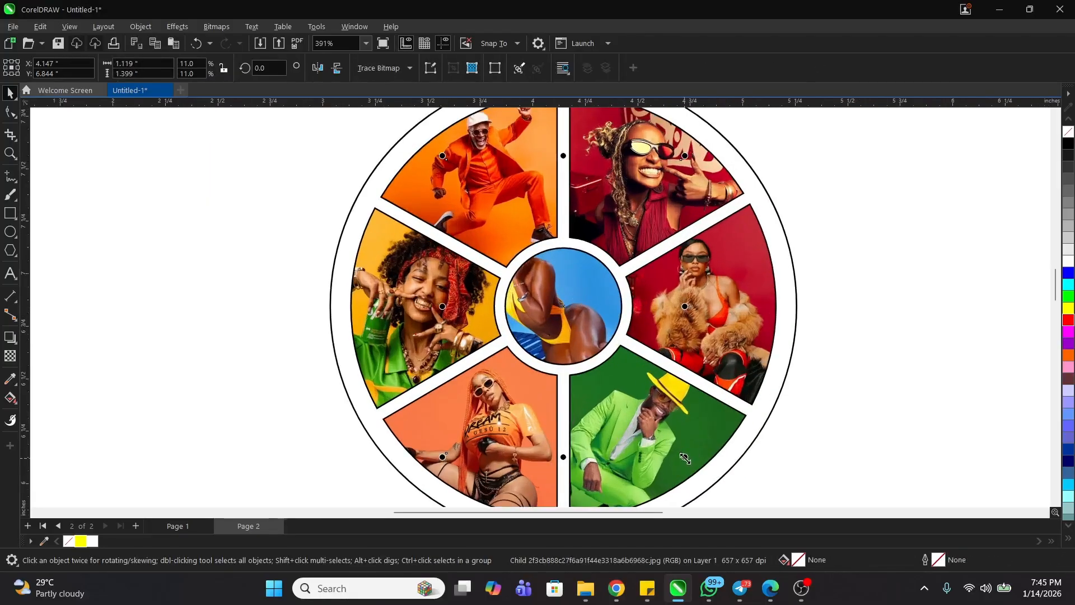
{"action": "left_click_drag", "start_coordinate": [685, 458], "coordinate": [653, 459]}
{"action": "mouse_move", "coordinate": [563, 308]}
{"action": "left_mouse_down"}
{"action": "mouse_move", "coordinate": [570, 317]}
{"action": "mouse_move", "coordinate": [562, 313]}
{"action": "left_mouse_up"}
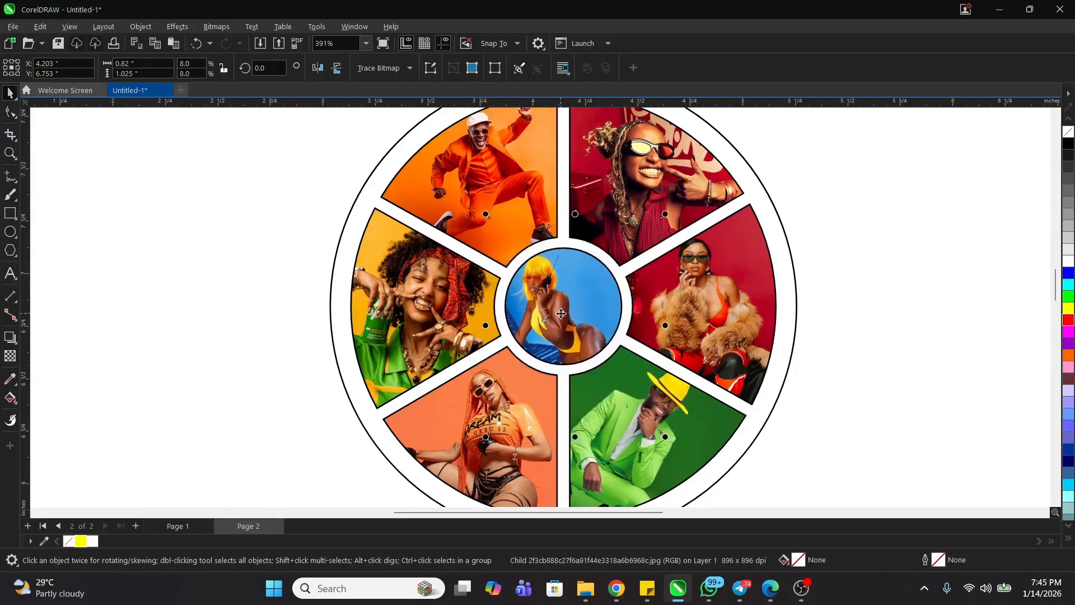
{"action": "scroll", "coordinate": [561, 313], "scroll_direction": "down", "scroll_amount": 4}
{"action": "left_click", "coordinate": [778, 319]}
Try filling the large outer circle with white, and undo the fill
{"action": "scroll", "coordinate": [498, 252], "scroll_direction": "up", "scroll_amount": 3}
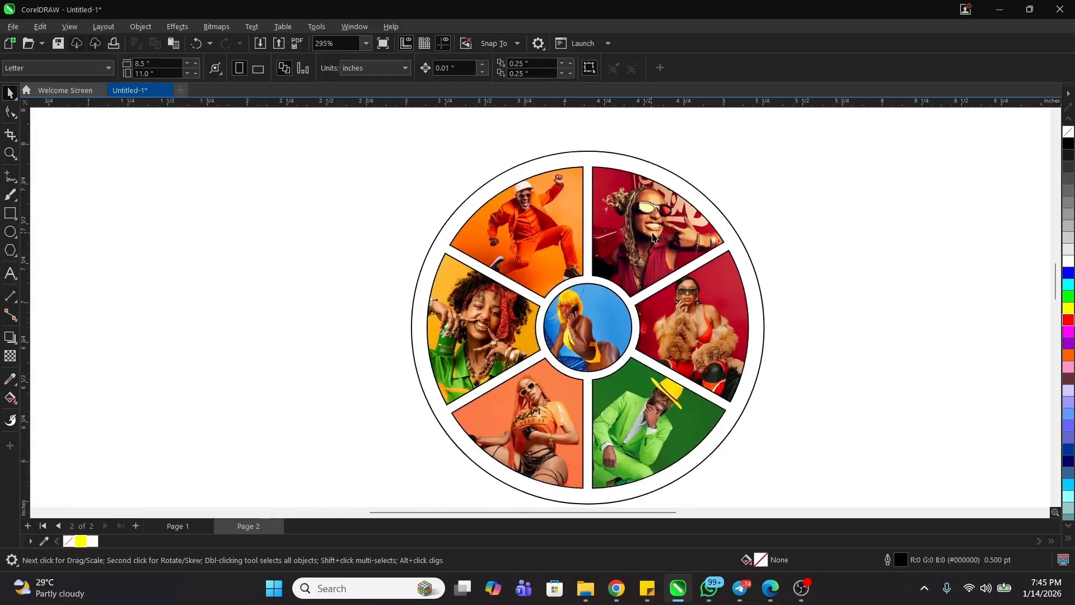
{"action": "scroll", "coordinate": [532, 229], "scroll_direction": "down", "scroll_amount": 4}
{"action": "scroll", "coordinate": [653, 272], "scroll_direction": "up", "scroll_amount": 3}
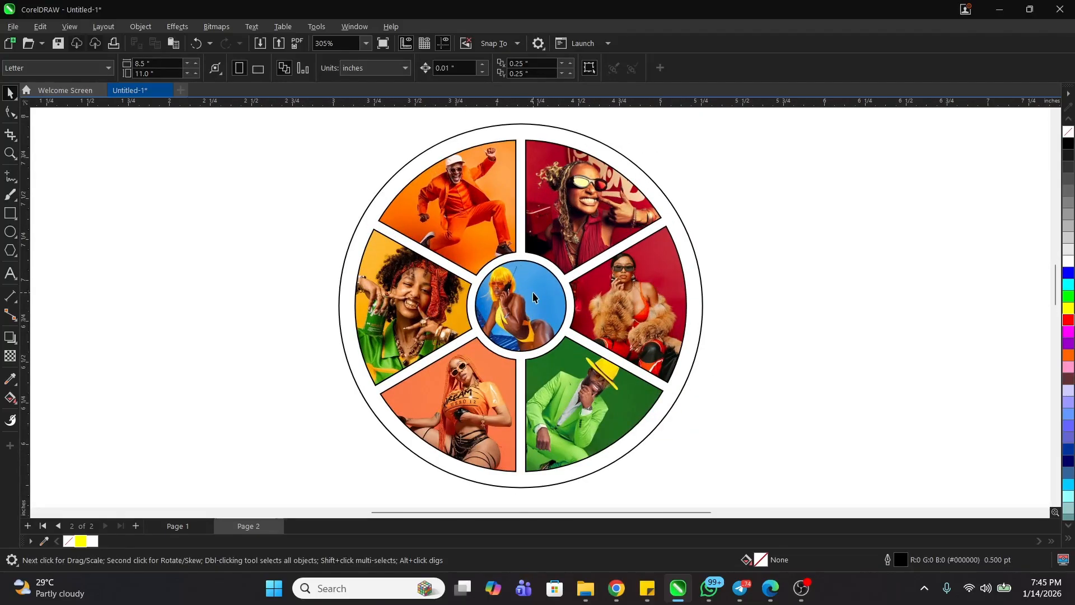
{"action": "left_click", "coordinate": [638, 173]}
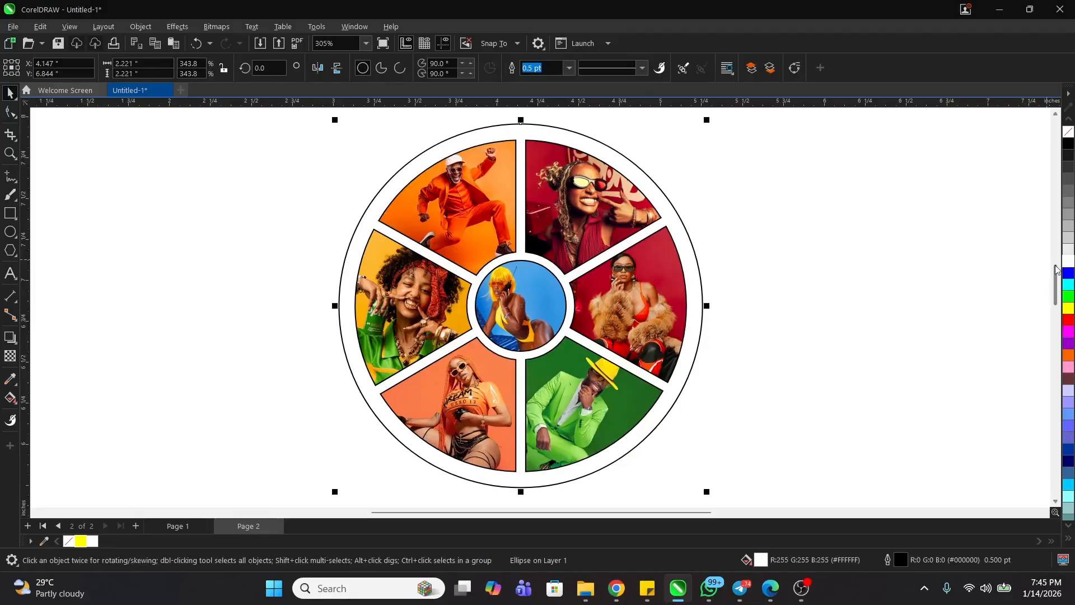
{"action": "left_click", "coordinate": [760, 221]}
{"action": "left_click", "coordinate": [664, 196]}
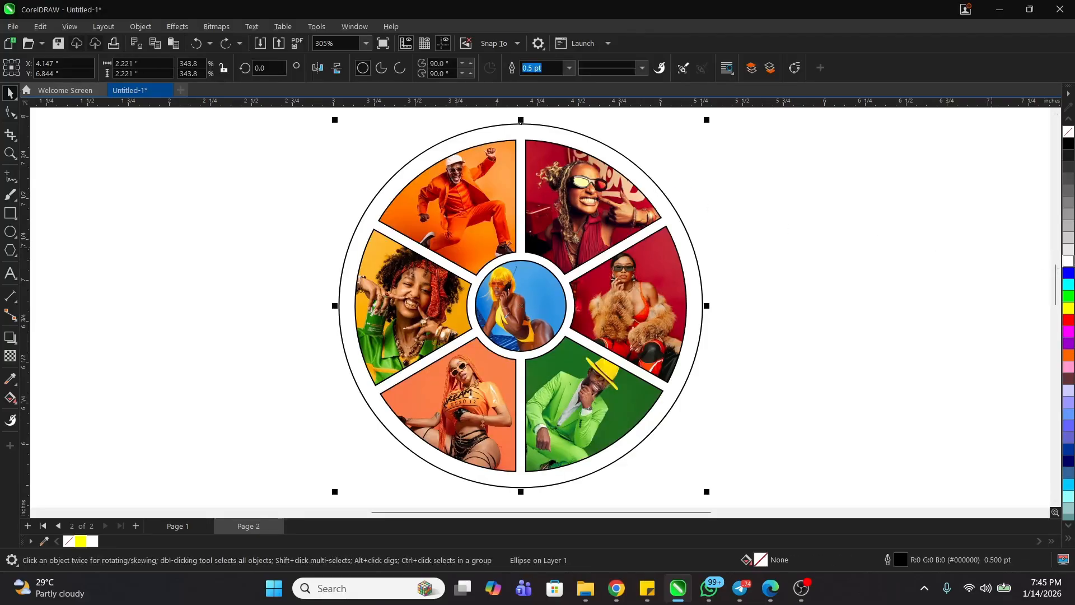
{"action": "scroll", "coordinate": [599, 255], "scroll_direction": "down", "scroll_amount": 2}
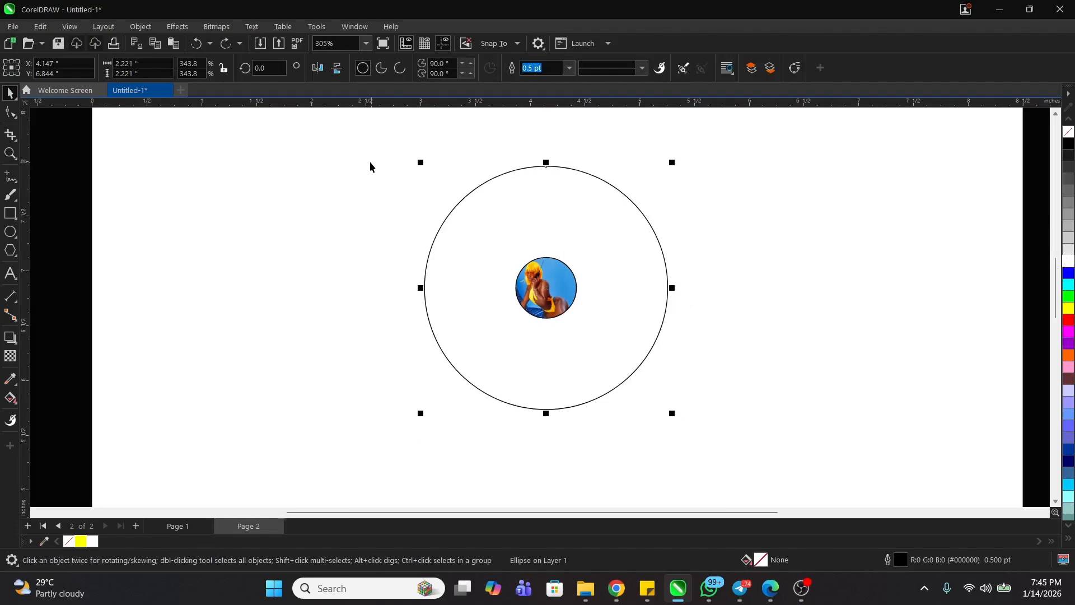
Bring the six photo wedges and the small center circle in front of the large outer circle
{"action": "left_click_drag", "start_coordinate": [360, 154], "coordinate": [697, 350]}
{"action": "left_click_drag", "start_coordinate": [717, 404], "coordinate": [722, 404]}
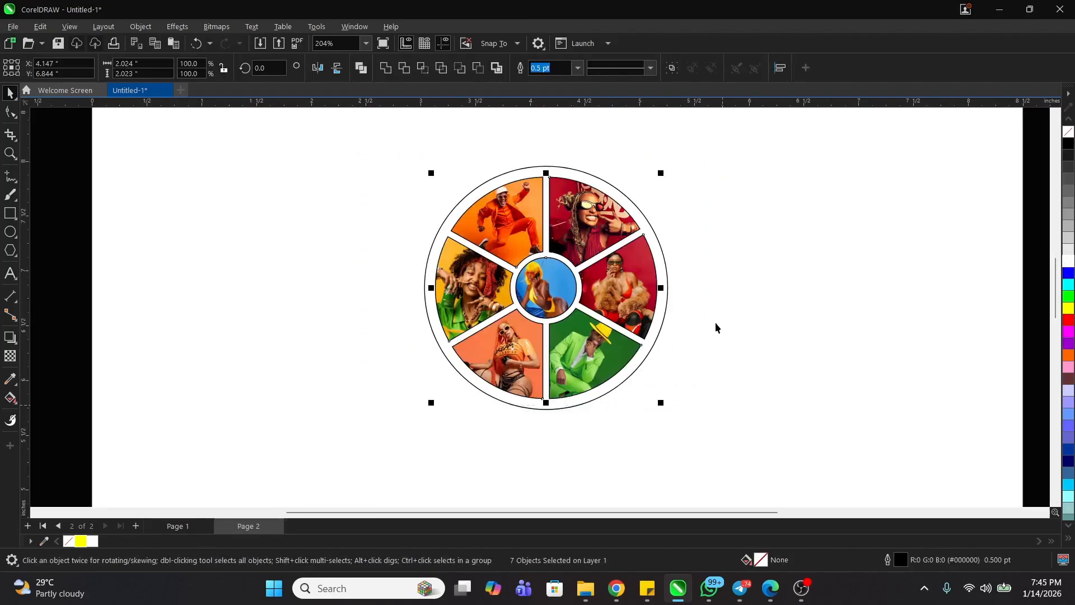
{"action": "left_click", "coordinate": [362, 196]}
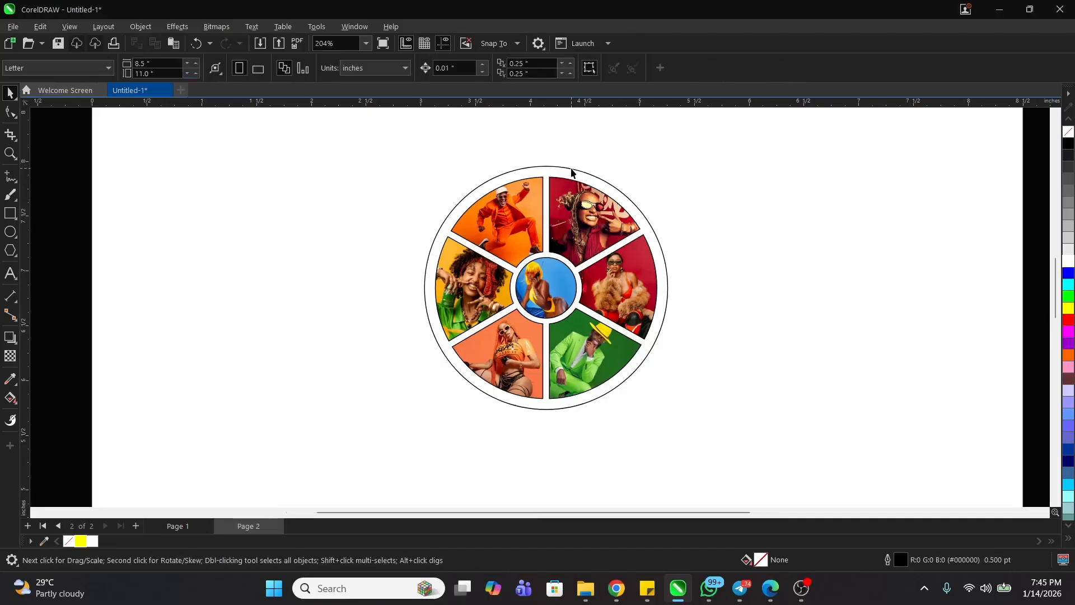
Draw a rectangle about 4.056 by 2.779 inches around the circular collage
{"action": "scroll", "coordinate": [564, 171], "scroll_direction": "down", "scroll_amount": 2}
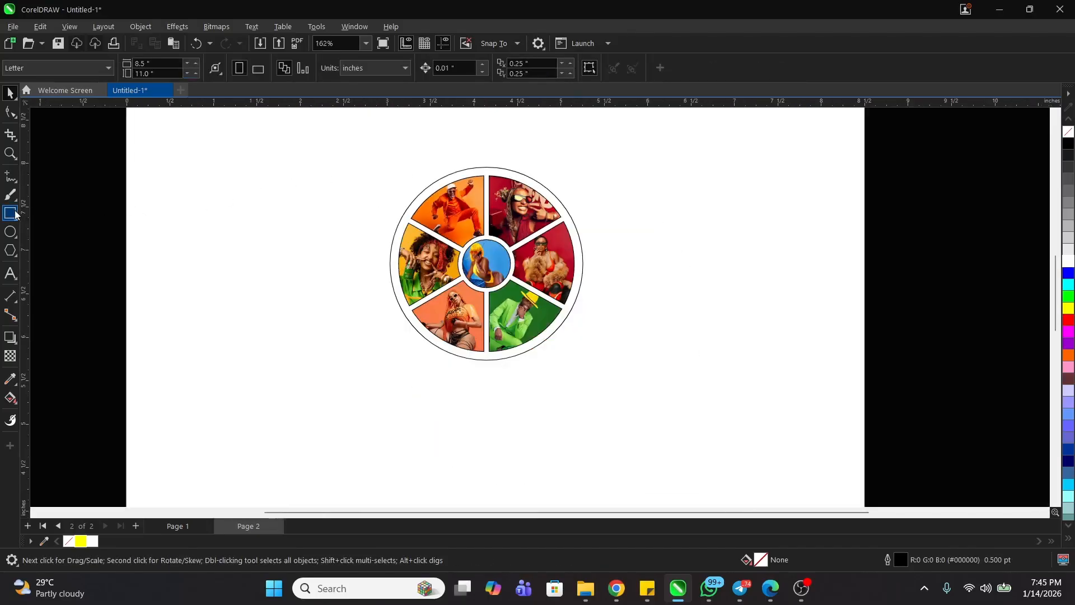
{"action": "left_click", "coordinate": [10, 213]}
{"action": "scroll", "coordinate": [560, 380], "scroll_direction": "down", "scroll_amount": 1}
{"action": "scroll", "coordinate": [535, 245], "scroll_direction": "up", "scroll_amount": 1}
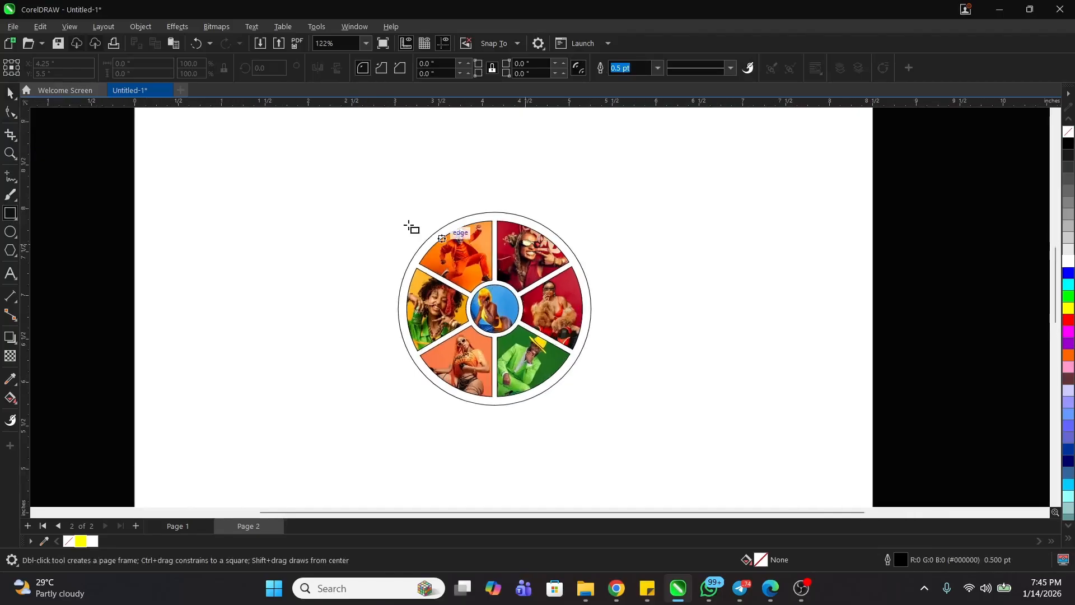
{"action": "mouse_move", "coordinate": [364, 189]}
{"action": "left_mouse_down"}
{"action": "mouse_move", "coordinate": [530, 310]}
{"action": "mouse_move", "coordinate": [665, 438]}
{"action": "mouse_move", "coordinate": [716, 430]}
{"action": "left_mouse_up"}
{"action": "left_click_drag", "start_coordinate": [660, 345], "coordinate": [633, 344]}
{"action": "key", "text": "space"}
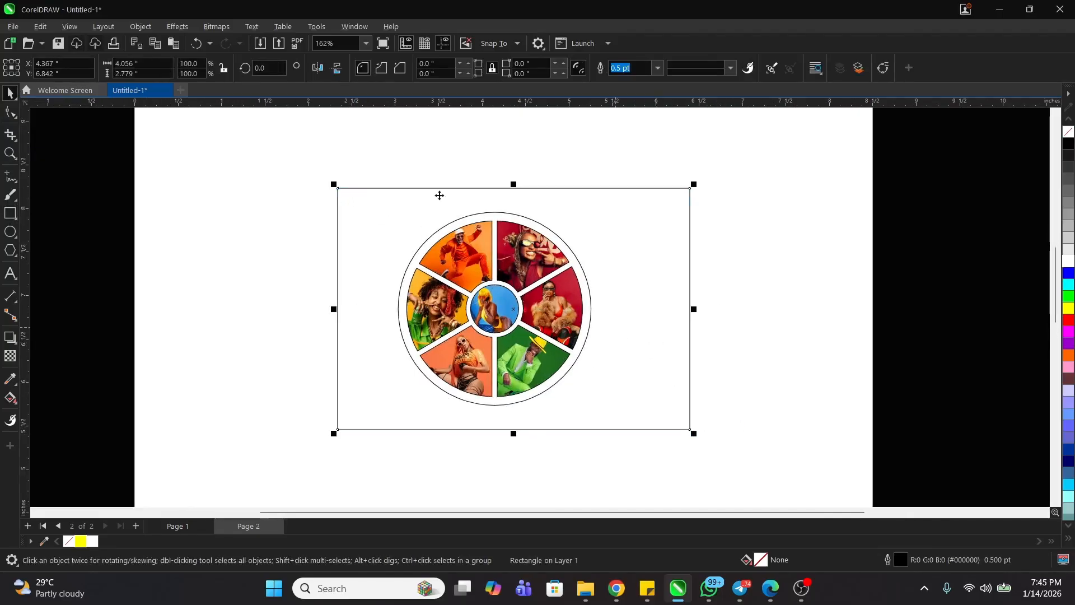
Select all eight collage objects and bring them in front of the surrounding rectangle
{"action": "left_click", "coordinate": [380, 158]}
{"action": "left_click_drag", "start_coordinate": [379, 157], "coordinate": [582, 403]}
{"action": "left_click_drag", "start_coordinate": [618, 436], "coordinate": [618, 437]}
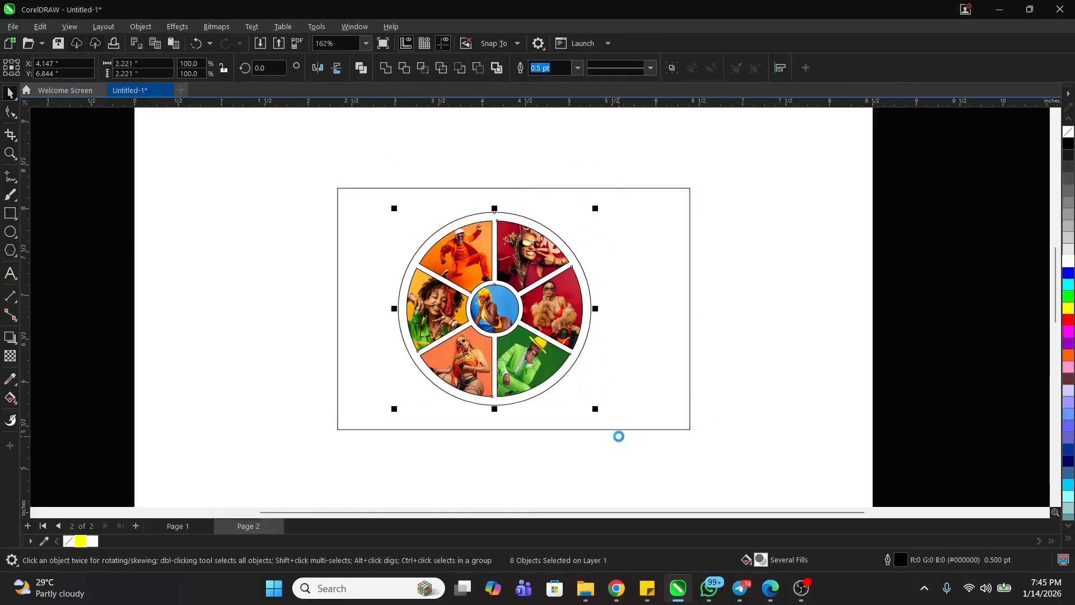
{"action": "left_click", "coordinate": [646, 311]}
{"action": "left_click", "coordinate": [786, 297]}
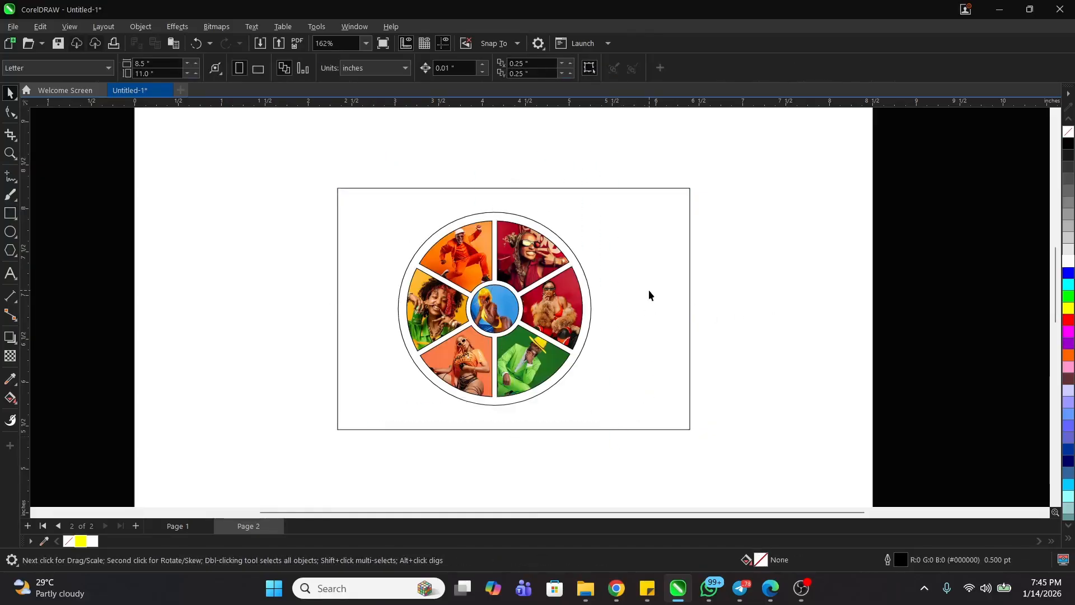
Fill the background rectangle with yellow and mix in red until it becomes orange (#FF6E00)
{"action": "left_click", "coordinate": [649, 290]}
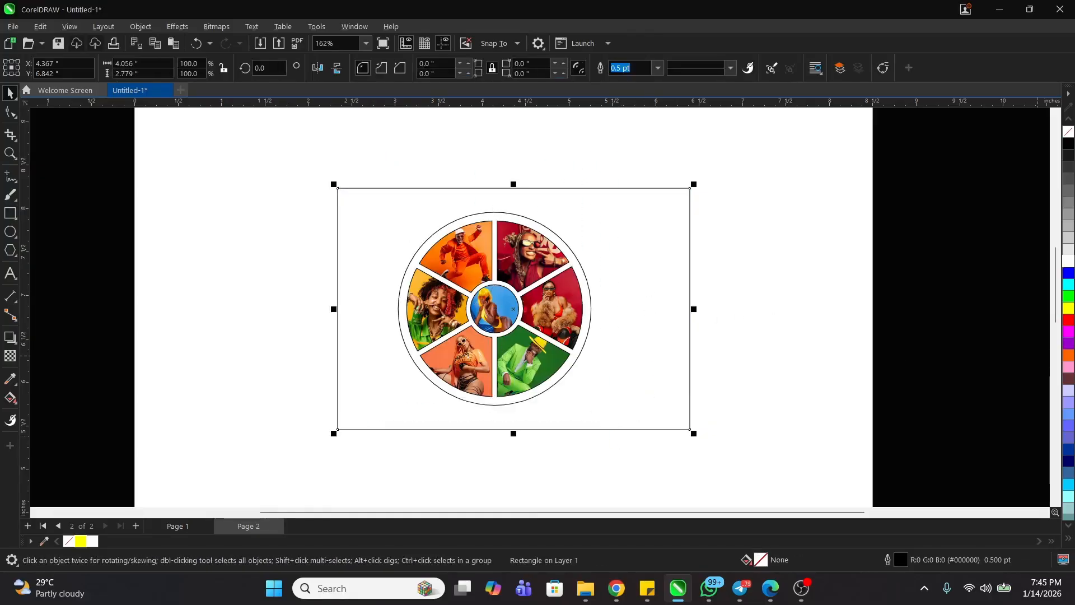
{"action": "left_click", "coordinate": [1070, 319]}
{"action": "left_click", "coordinate": [1068, 319]}
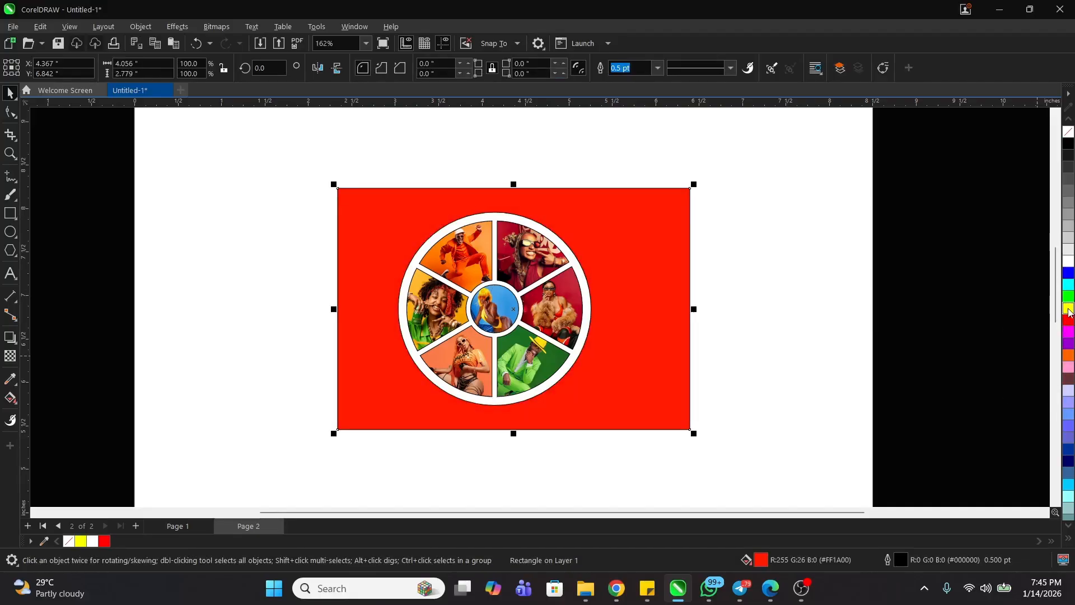
{"action": "left_click", "coordinate": [1069, 309]}
{"action": "left_click", "coordinate": [1070, 319], "text": "ctrl"}
{"action": "left_click", "coordinate": [1070, 320], "text": "ctrl"}
{"action": "left_click", "coordinate": [1070, 320], "text": "ctrl"}
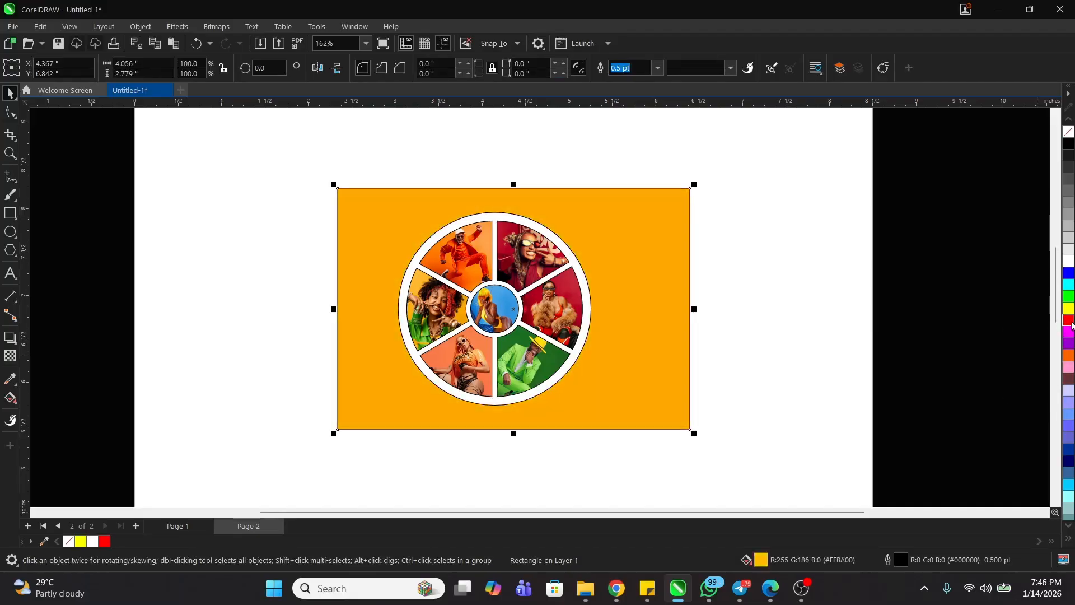
{"action": "left_click", "coordinate": [1070, 320], "text": "ctrl"}
{"action": "left_click", "coordinate": [1069, 320], "text": "ctrl"}
{"action": "left_click", "coordinate": [1070, 320], "text": "ctrl"}
{"action": "left_click", "coordinate": [1070, 320], "text": "ctrl"}
{"action": "left_click", "coordinate": [1069, 320], "text": "ctrl"}
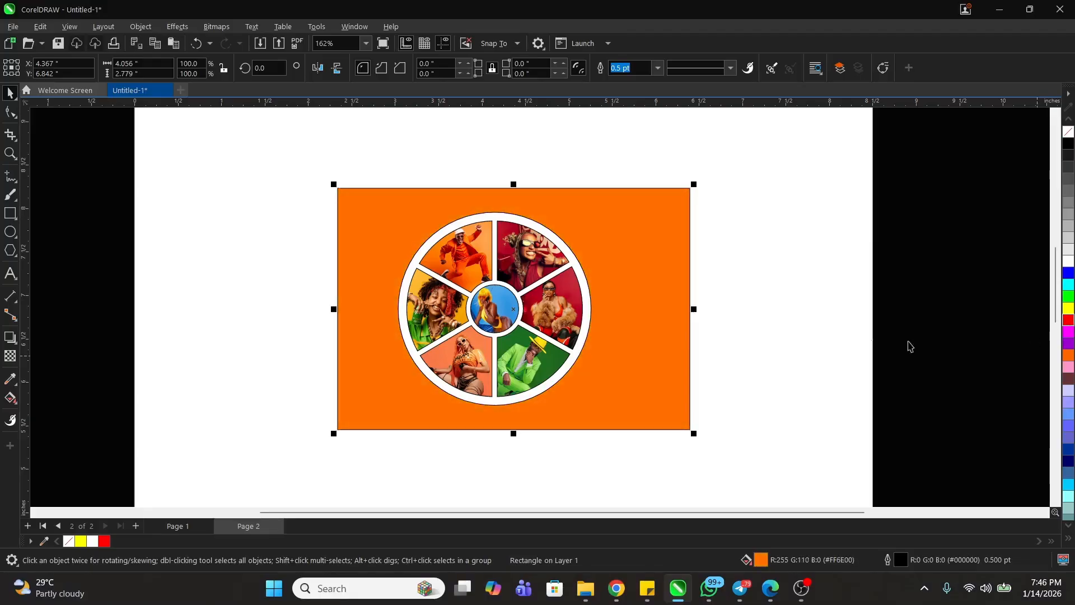
{"action": "left_click", "coordinate": [829, 301]}
{"action": "scroll", "coordinate": [599, 264], "scroll_direction": "up", "scroll_amount": 3}
{"action": "scroll", "coordinate": [504, 227], "scroll_direction": "down", "scroll_amount": 3}
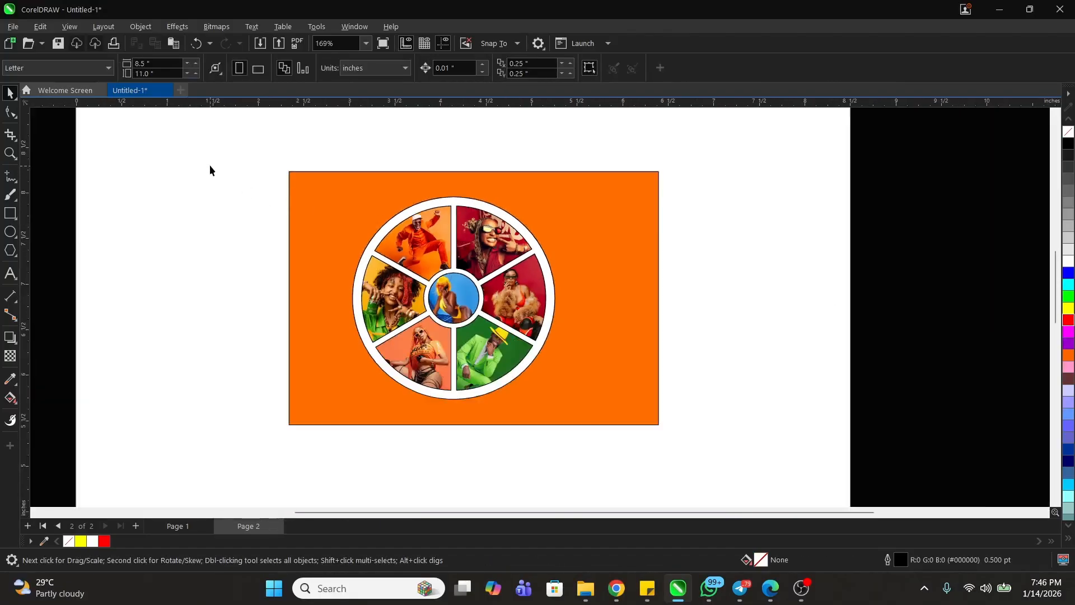
Remove the outlines from all eight objects of the circular collage
{"action": "left_click_drag", "start_coordinate": [593, 446], "coordinate": [593, 446]}
{"action": "scroll", "coordinate": [592, 446], "scroll_direction": "up", "scroll_amount": 3}
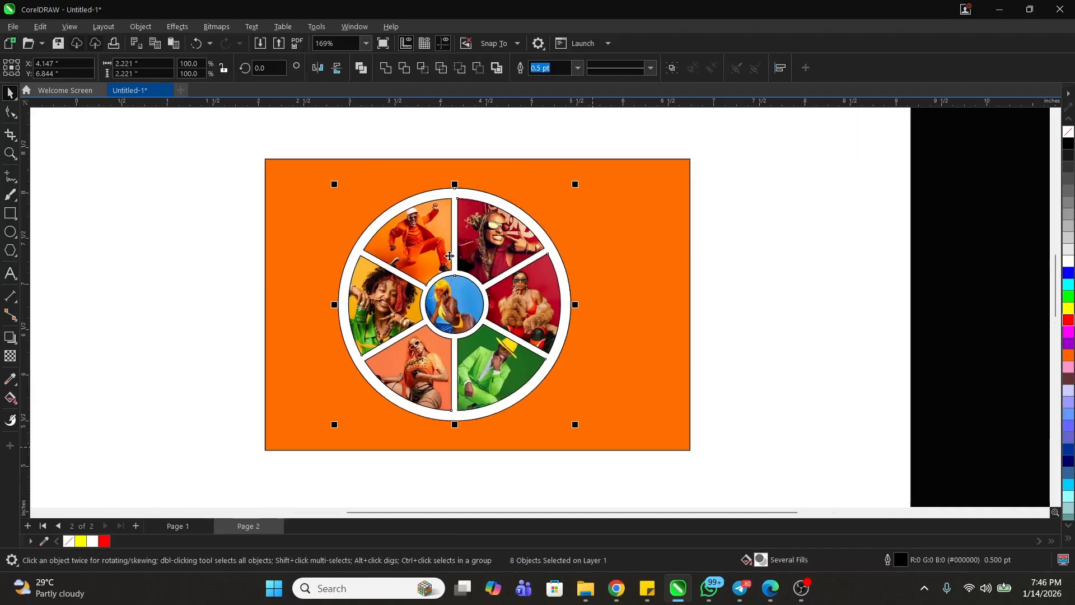
{"action": "right_click", "coordinate": [1069, 136]}
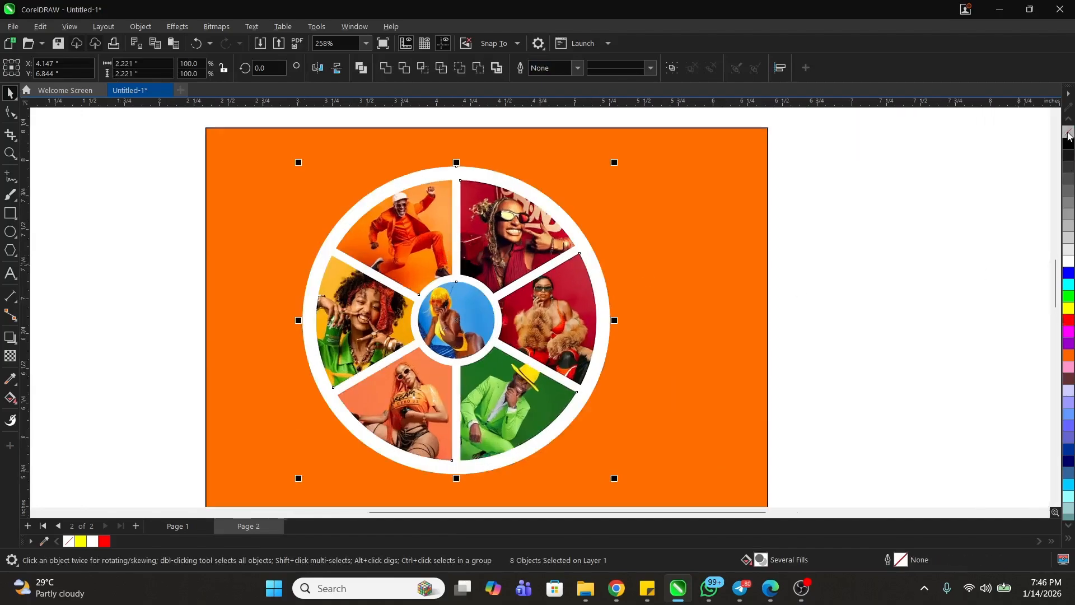
{"action": "left_click", "coordinate": [876, 226]}
Enlarge the whole circular collage proportionally from its center to about 2.407 inches
{"action": "scroll", "coordinate": [575, 234], "scroll_direction": "down", "scroll_amount": 3}
{"action": "left_click_drag", "start_coordinate": [295, 144], "coordinate": [754, 447]}
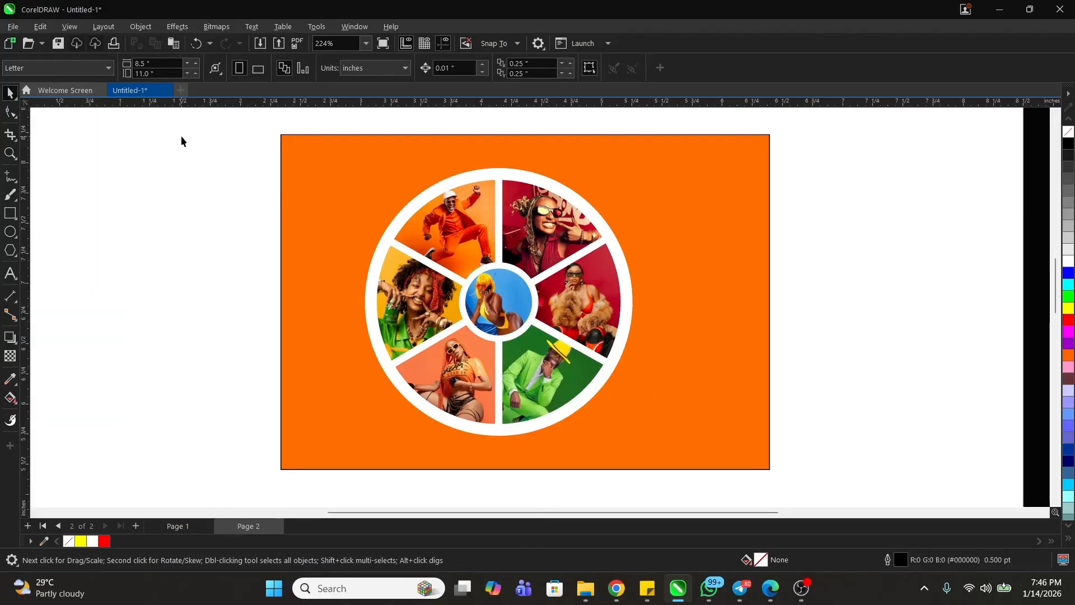
{"action": "left_click_drag", "start_coordinate": [181, 148], "coordinate": [688, 471]}
{"action": "left_click_drag", "start_coordinate": [637, 440], "coordinate": [649, 449]}
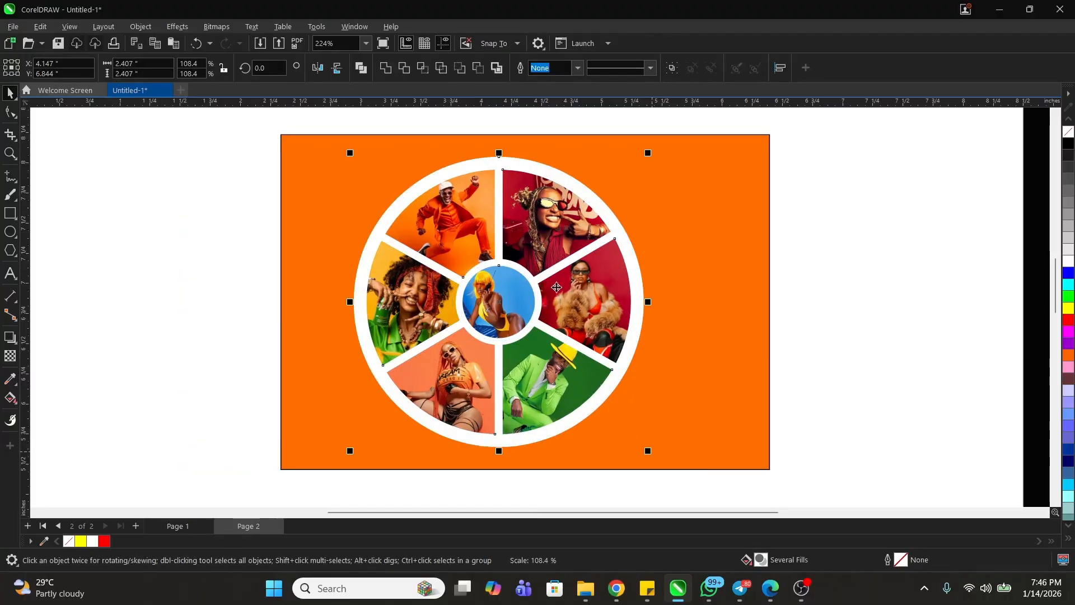
{"action": "scroll", "coordinate": [618, 300], "scroll_direction": "up", "scroll_amount": 2}
{"action": "left_click", "coordinate": [1002, 310]}
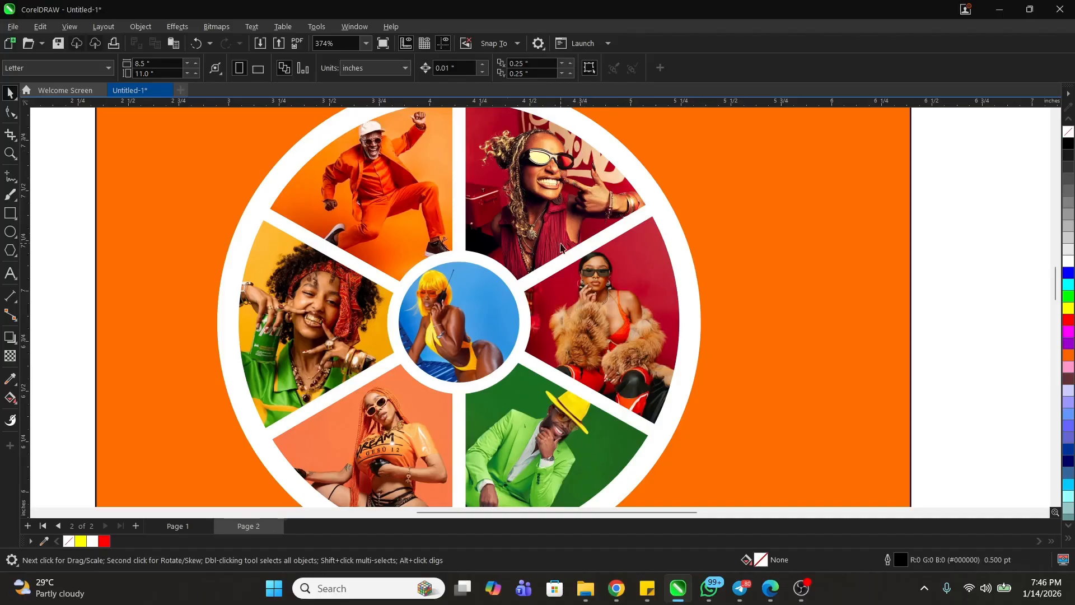
Move the collage together with its orange background higher up the page, leaving free space below
{"action": "scroll", "coordinate": [315, 376], "scroll_direction": "down", "scroll_amount": 6}
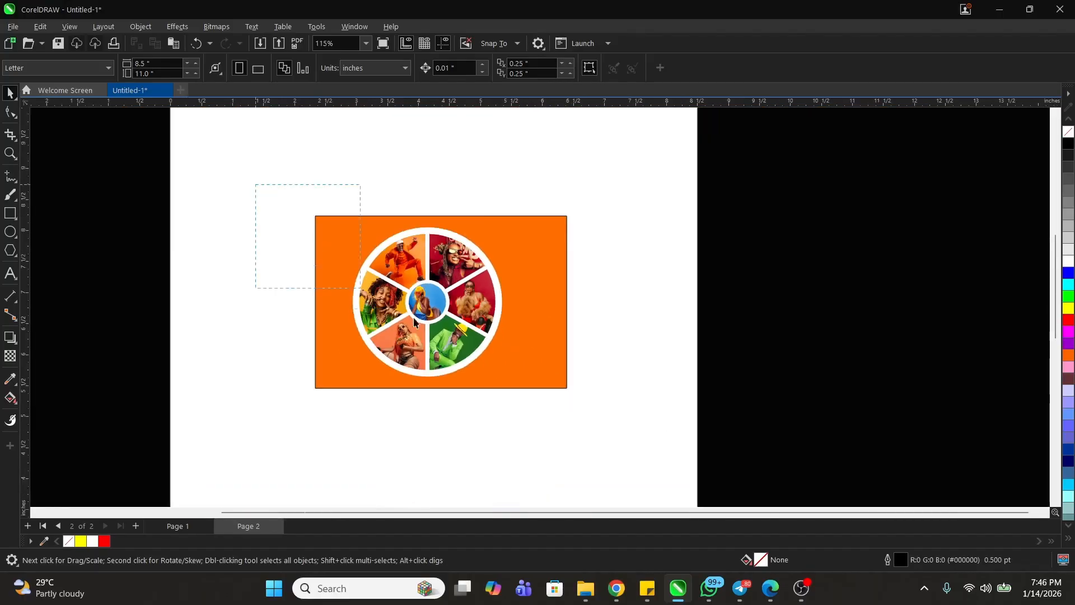
{"action": "left_click_drag", "start_coordinate": [413, 317], "coordinate": [623, 431]}
{"action": "left_click_drag", "start_coordinate": [539, 337], "coordinate": [540, 208]}
{"action": "scroll", "coordinate": [606, 227], "scroll_direction": "down", "scroll_amount": 2}
{"action": "left_click", "coordinate": [497, 452]}
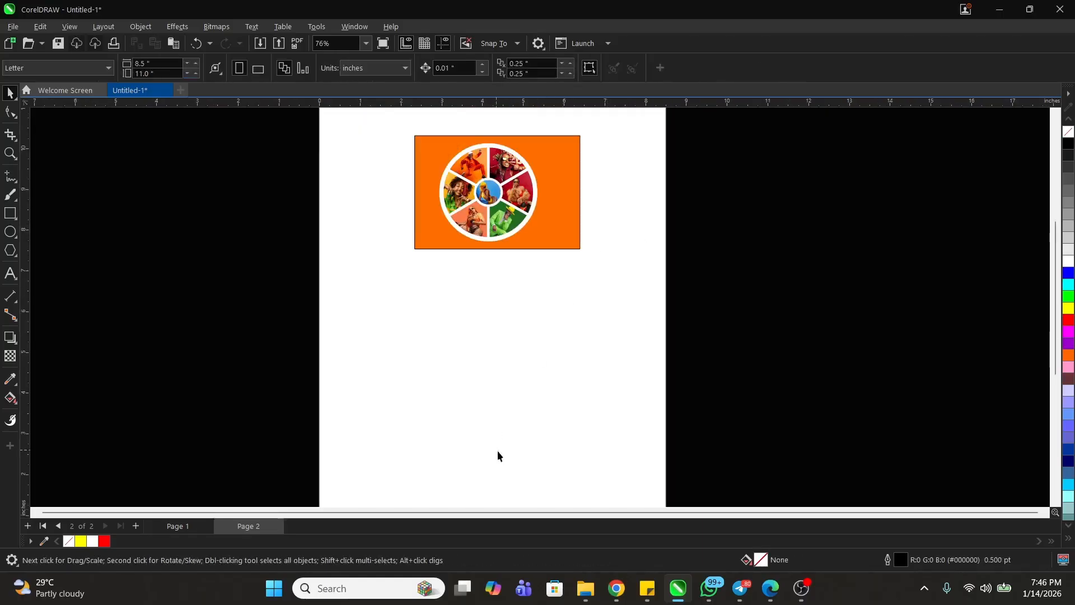
Draw a circle about 3.143 inches across below the collage and add two larger concentric copies, the outermost about 4.278 inches
{"action": "scroll", "coordinate": [502, 465], "scroll_direction": "up", "scroll_amount": 2}
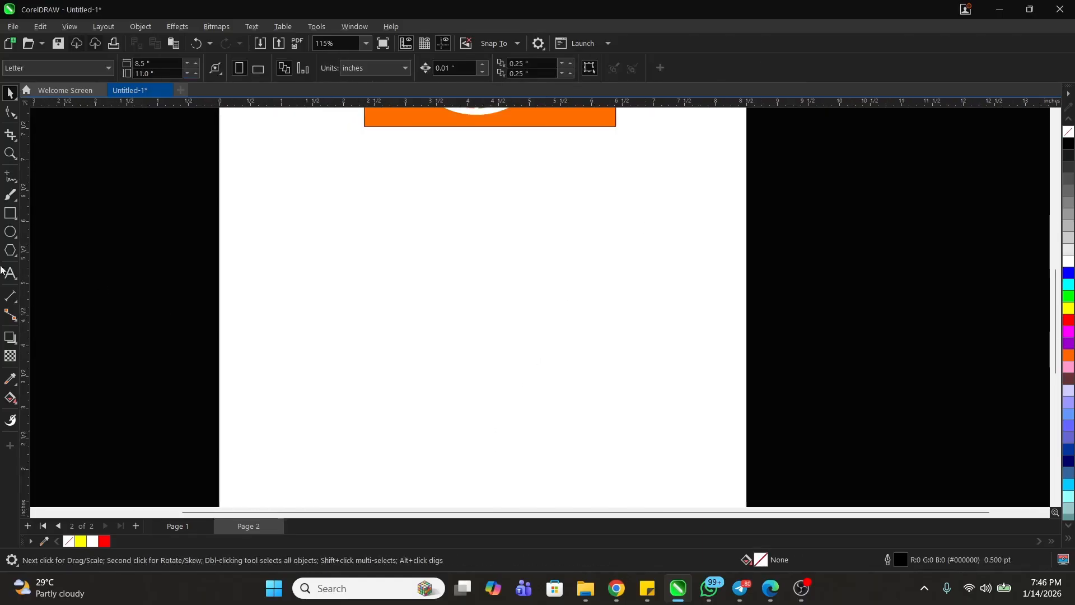
{"action": "left_click", "coordinate": [11, 232]}
{"action": "mouse_move", "coordinate": [422, 247]}
{"action": "left_mouse_down"}
{"action": "mouse_move", "coordinate": [529, 367]}
{"action": "mouse_move", "coordinate": [615, 440]}
{"action": "left_mouse_up"}
{"action": "mouse_move", "coordinate": [537, 340]}
{"action": "left_mouse_down"}
{"action": "mouse_move", "coordinate": [516, 335]}
{"action": "mouse_move", "coordinate": [541, 324]}
{"action": "left_mouse_up"}
{"action": "key", "text": "space"}
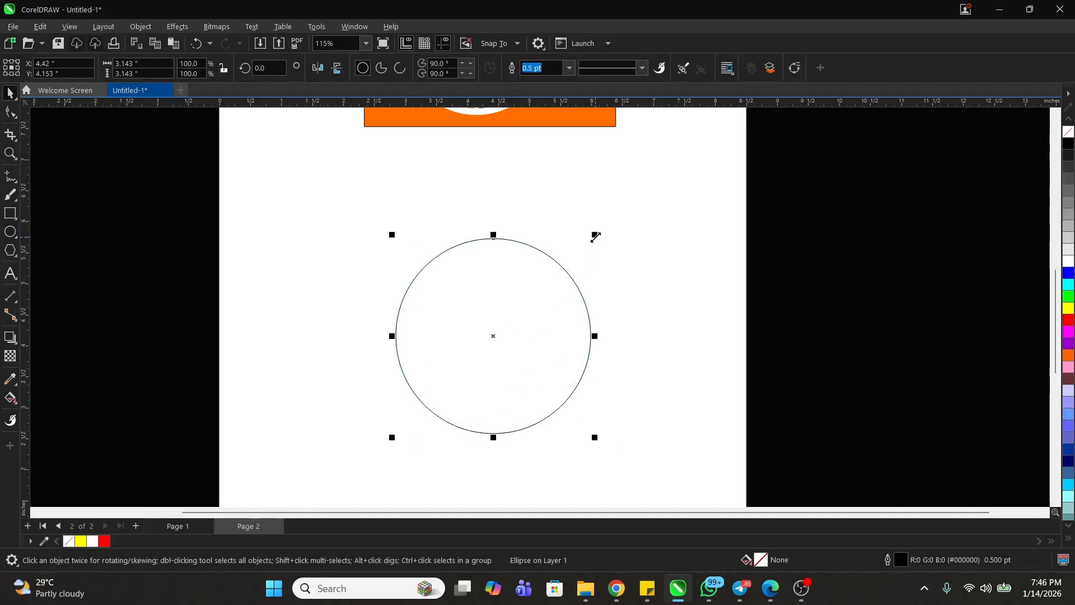
{"action": "left_click_drag", "start_coordinate": [595, 236], "coordinate": [631, 196]}
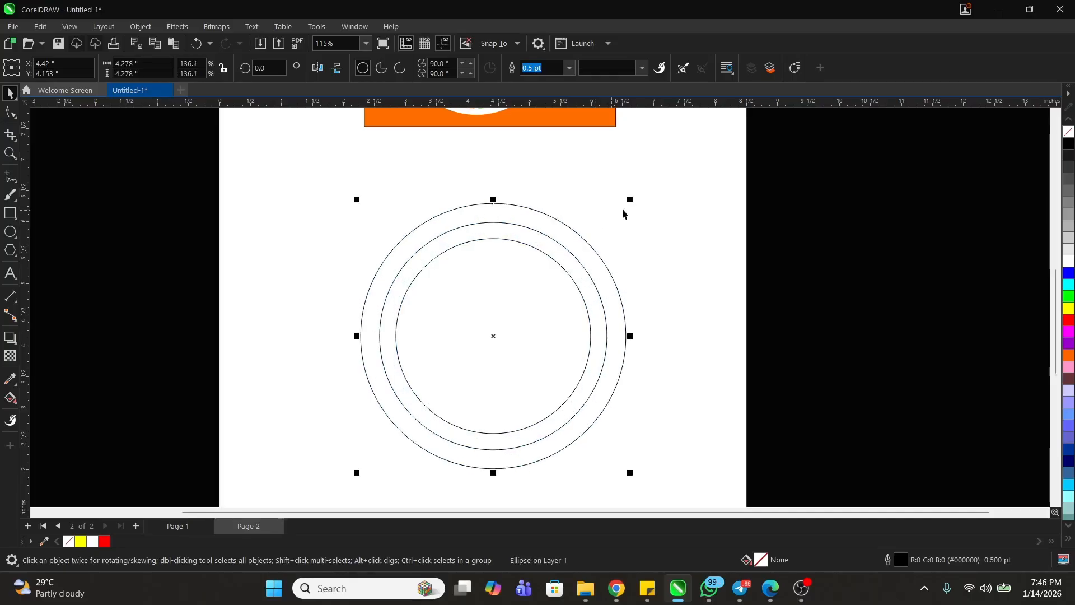
{"action": "left_click", "coordinate": [640, 204]}
{"action": "left_click", "coordinate": [491, 251]}
{"action": "left_click", "coordinate": [513, 248], "text": "alt"}
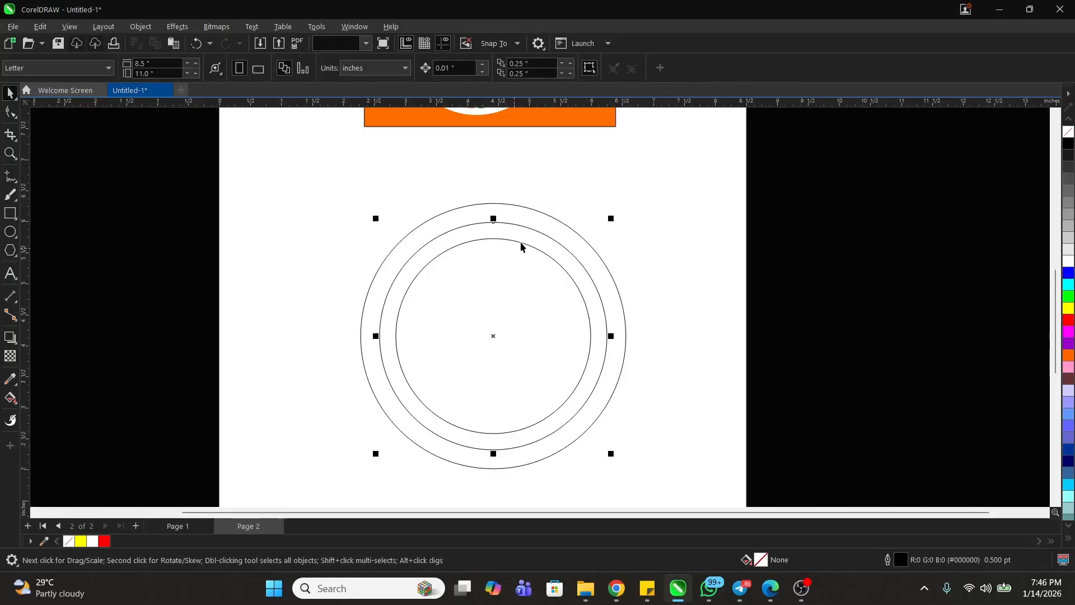
{"action": "left_click", "coordinate": [521, 247], "text": "alt"}
{"action": "left_click", "coordinate": [522, 246], "text": "alt"}
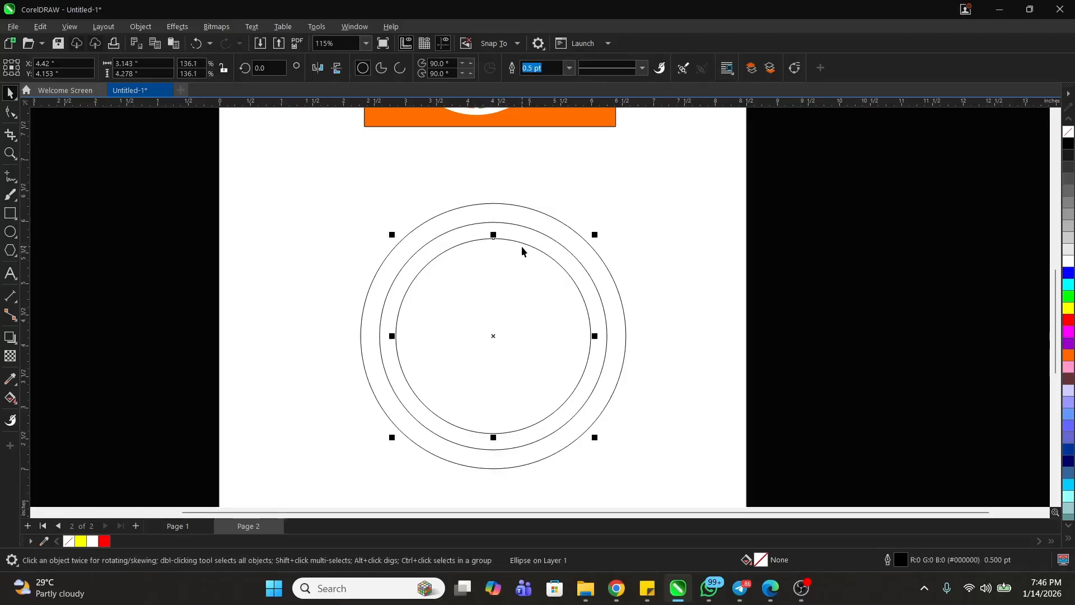
{"action": "left_click", "coordinate": [669, 230]}
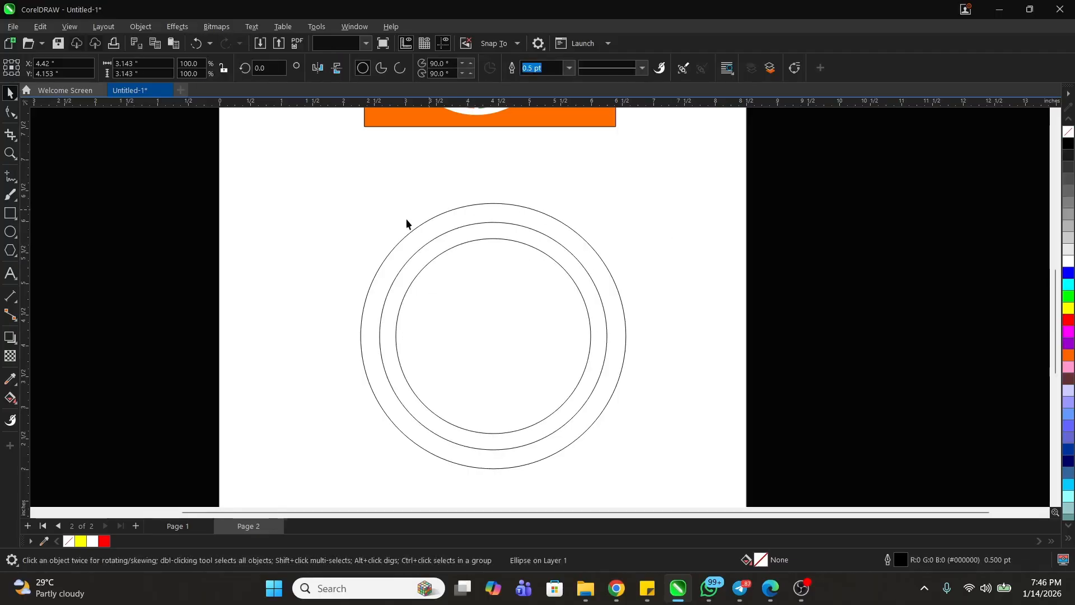
Draw a narrow vertical bar about 0.099 by 4.877 inches across the circles and center it on the innermost circle
{"action": "left_click", "coordinate": [12, 211]}
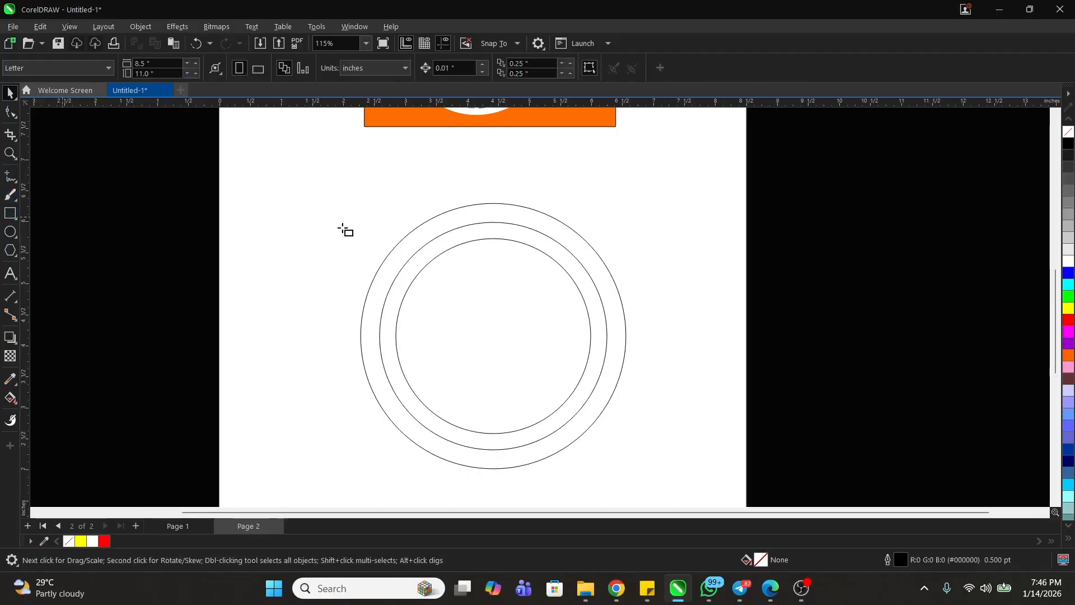
{"action": "left_click_drag", "start_coordinate": [485, 185], "coordinate": [491, 486]}
{"action": "key", "text": "space"}
{"action": "left_click", "coordinate": [528, 291], "text": "shift"}
{"action": "key", "text": "c"}
{"action": "key", "text": "e"}
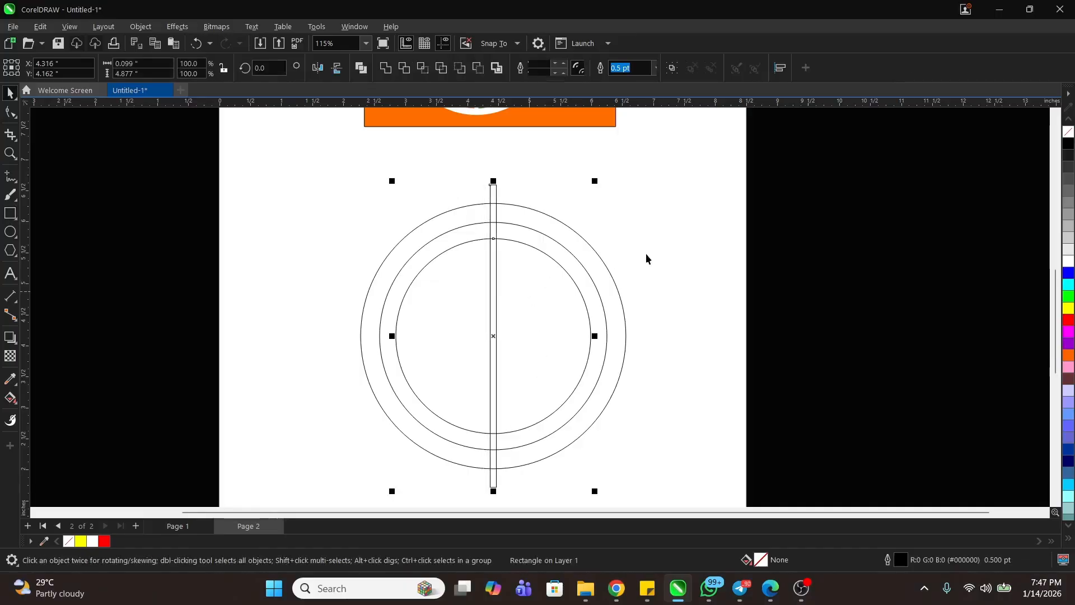
{"action": "left_click", "coordinate": [623, 255]}
{"action": "left_click", "coordinate": [496, 195]}
{"action": "left_click", "coordinate": [537, 302], "text": "shift"}
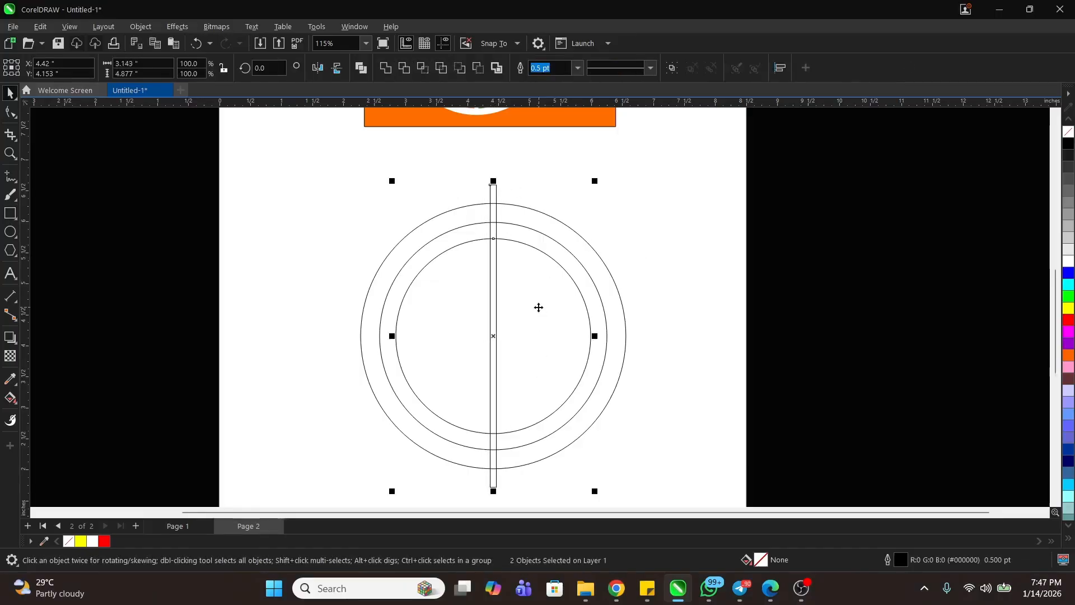
{"action": "left_click", "coordinate": [727, 221]}
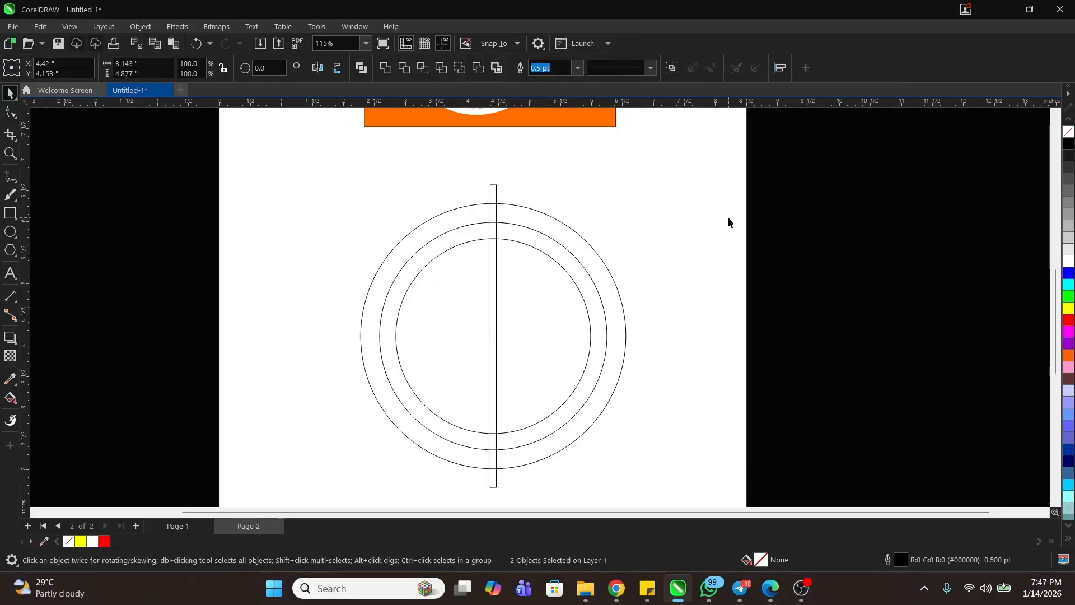
Create a copy of the bar rotated about its center to about 300.4°, and repeat the rotation for a third bar
{"action": "left_click", "coordinate": [495, 194]}
{"action": "left_click", "coordinate": [492, 186]}
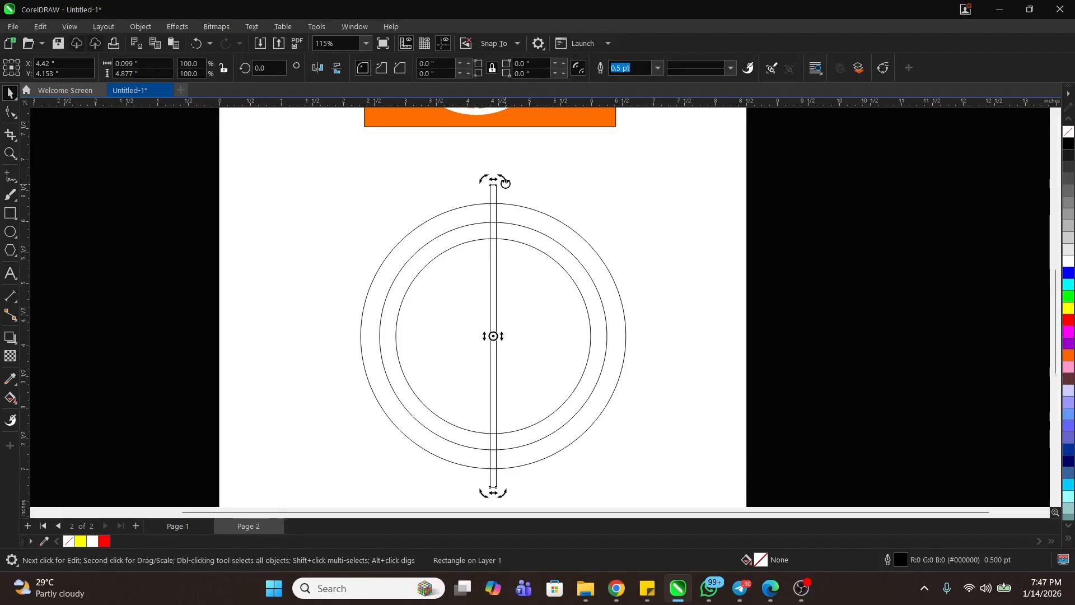
{"action": "left_click_drag", "start_coordinate": [506, 182], "coordinate": [647, 258]}
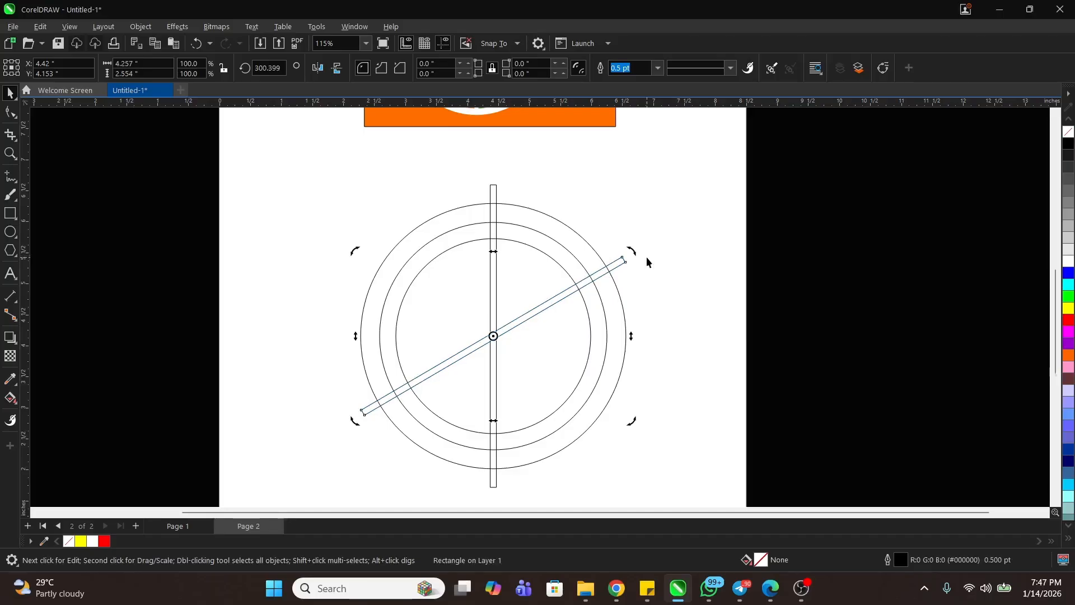
{"action": "key", "text": "ctrl+r"}
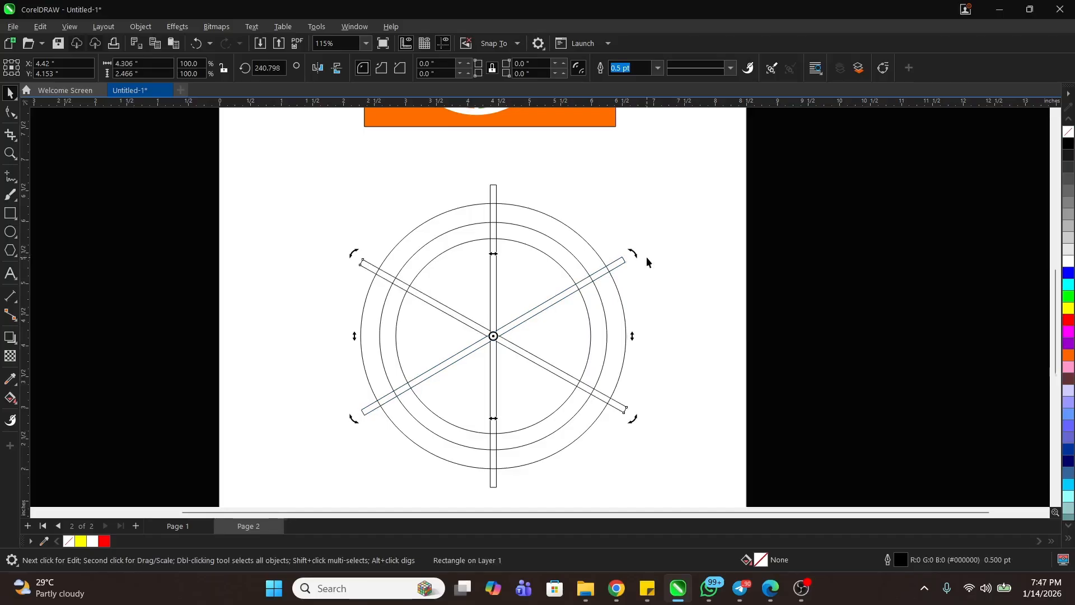
{"action": "left_click", "coordinate": [679, 261]}
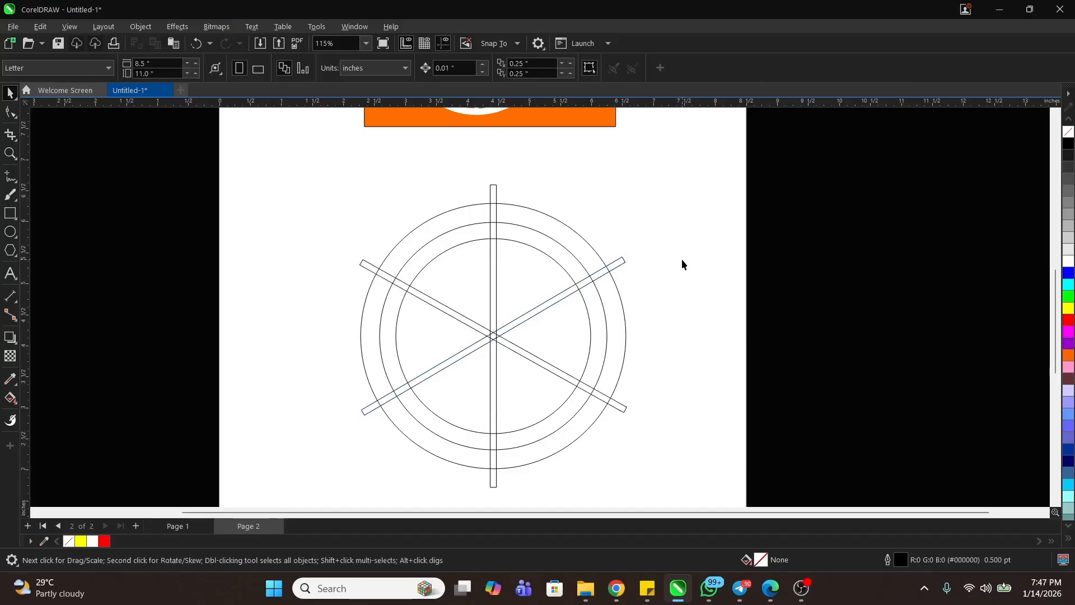
{"action": "scroll", "coordinate": [542, 308], "scroll_direction": "up", "scroll_amount": 1}
{"action": "scroll", "coordinate": [548, 293], "scroll_direction": "down", "scroll_amount": 2}
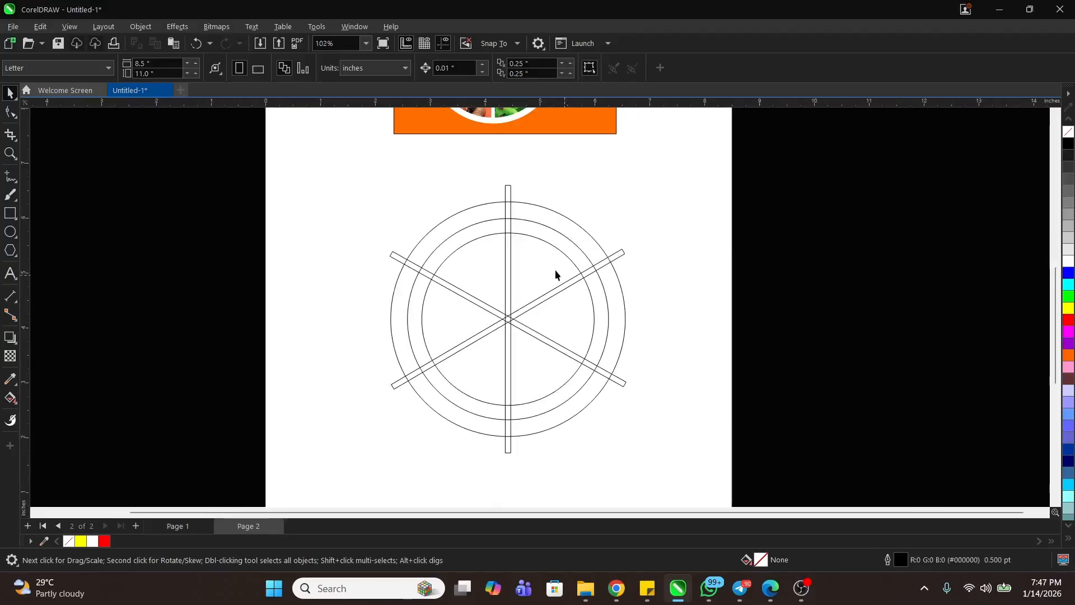
{"action": "key", "text": "z"}
{"action": "scroll", "coordinate": [724, 451], "scroll_direction": "up", "scroll_amount": 1}
{"action": "key", "text": "space"}
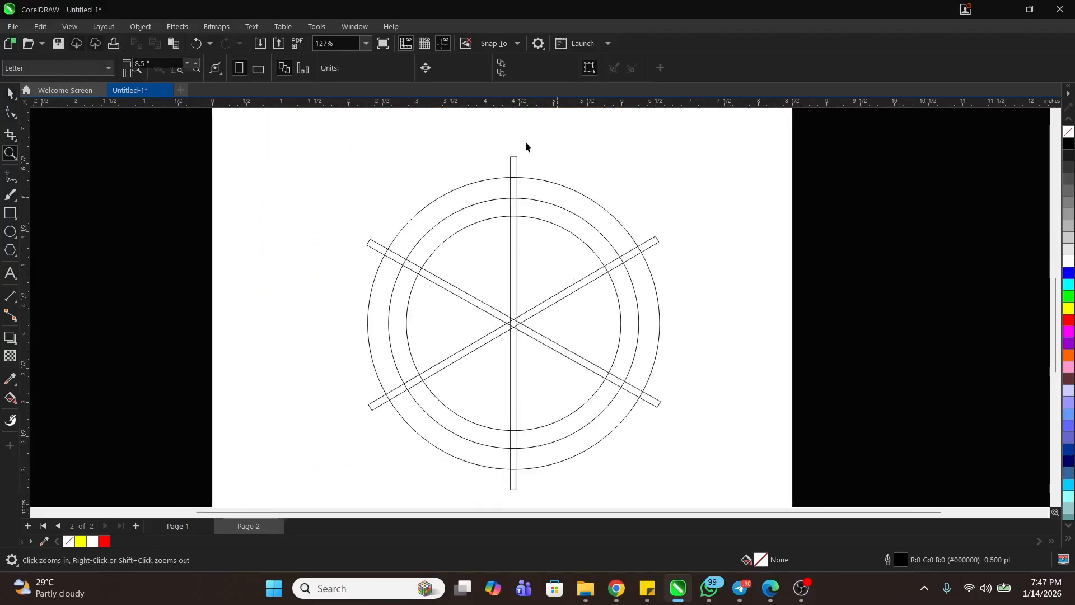
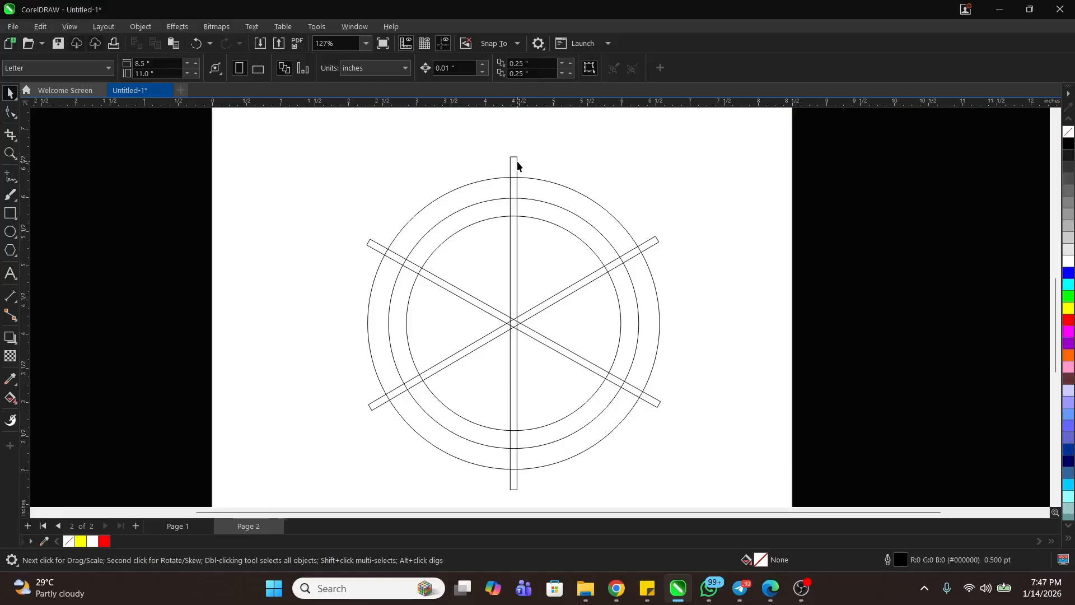
Trim the innermost circle with all three crossing bars so it is cut into six wedges
{"action": "left_click", "coordinate": [515, 162]}
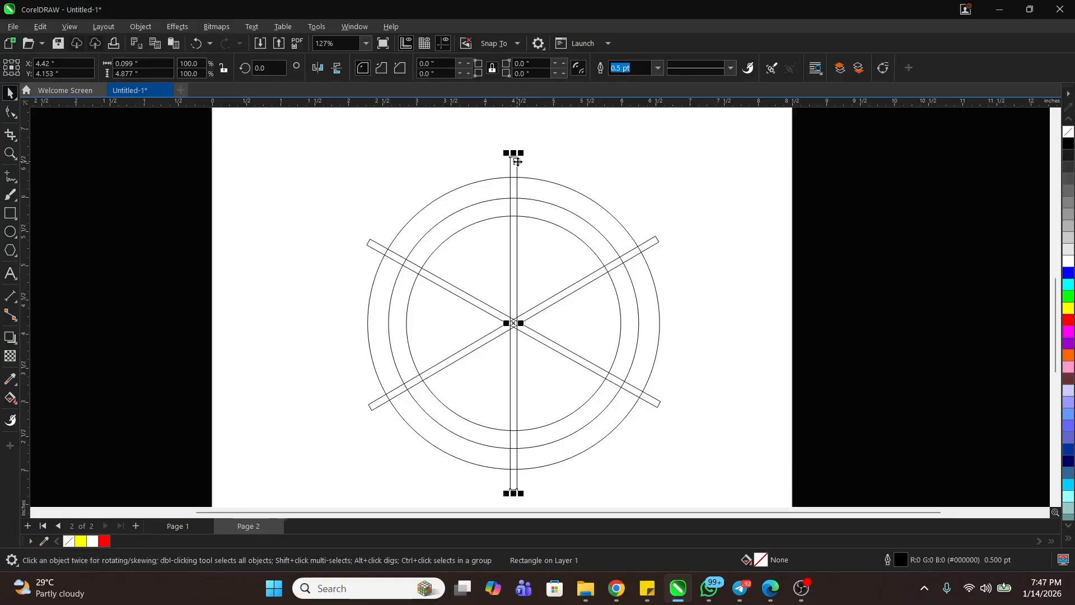
{"action": "left_click", "coordinate": [655, 242], "text": "shift"}
{"action": "left_click", "coordinate": [659, 404], "text": "shift"}
{"action": "left_click_drag", "start_coordinate": [660, 407], "coordinate": [893, 349]}
{"action": "key", "text": "ctrl+z"}
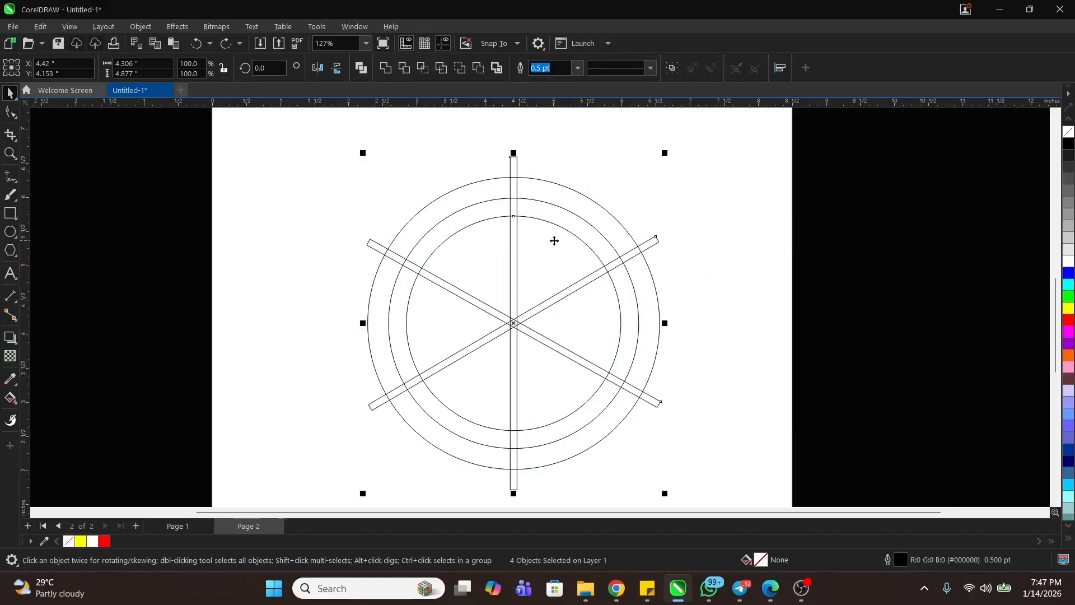
{"action": "left_click", "coordinate": [404, 68]}
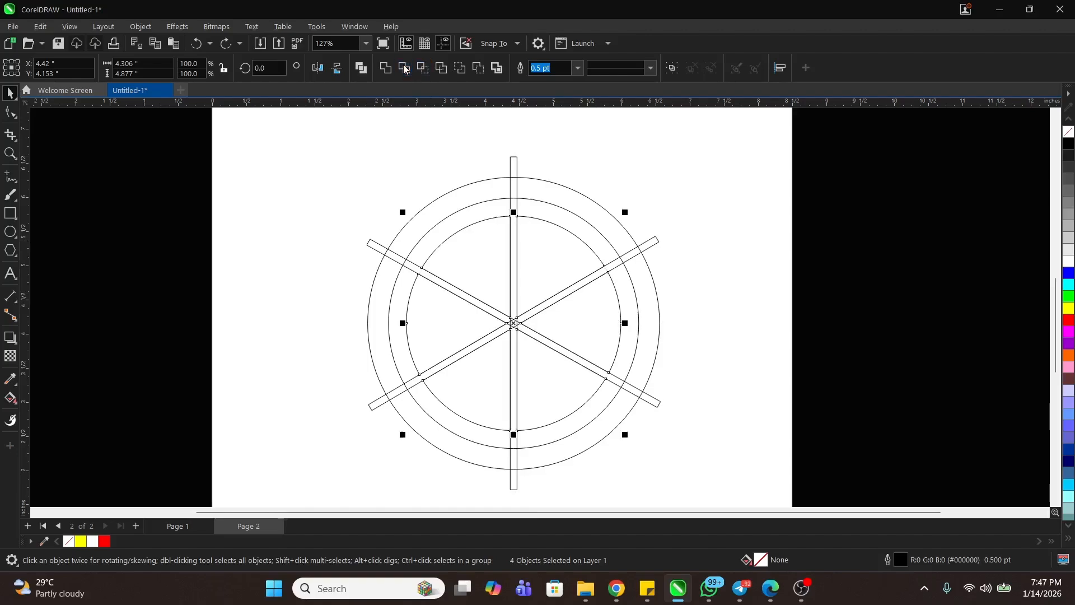
{"action": "left_click", "coordinate": [728, 268]}
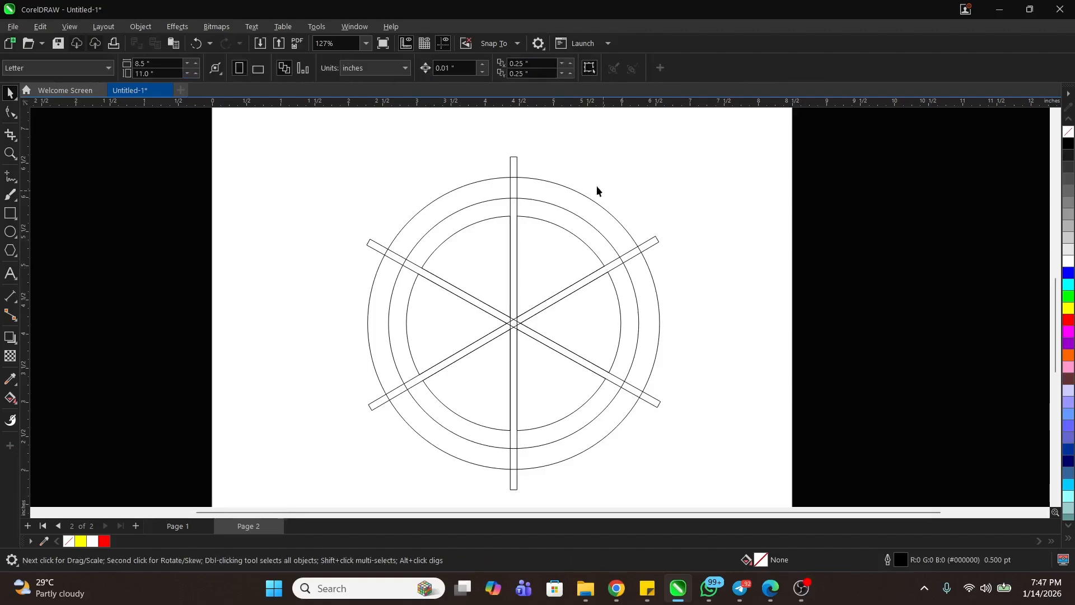
Trim the middle circle with the same three crossing bars
{"action": "left_click", "coordinate": [516, 159]}
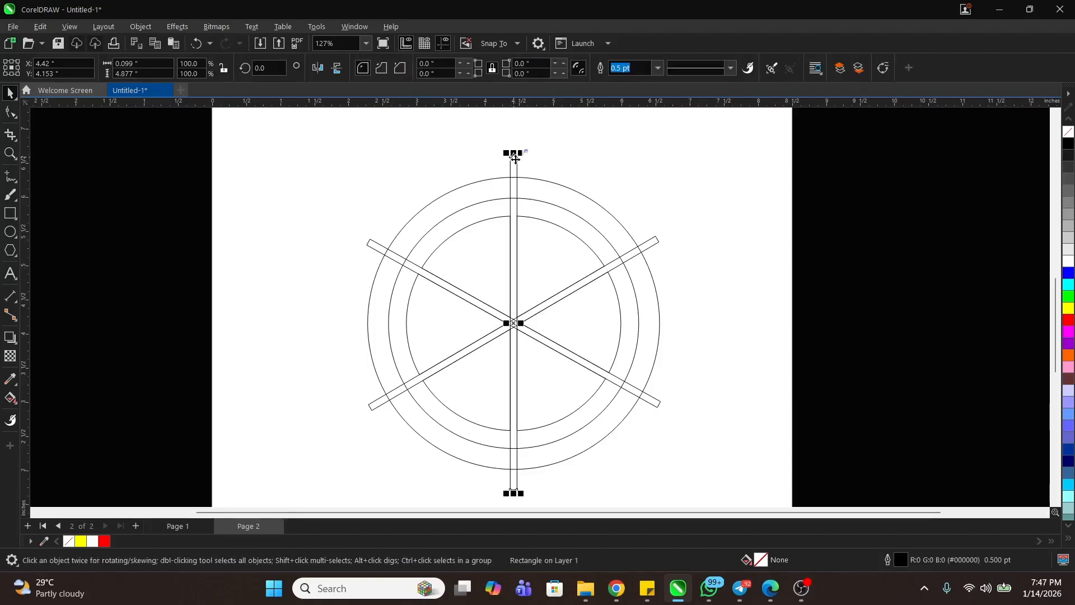
{"action": "left_click", "coordinate": [653, 242], "text": "shift"}
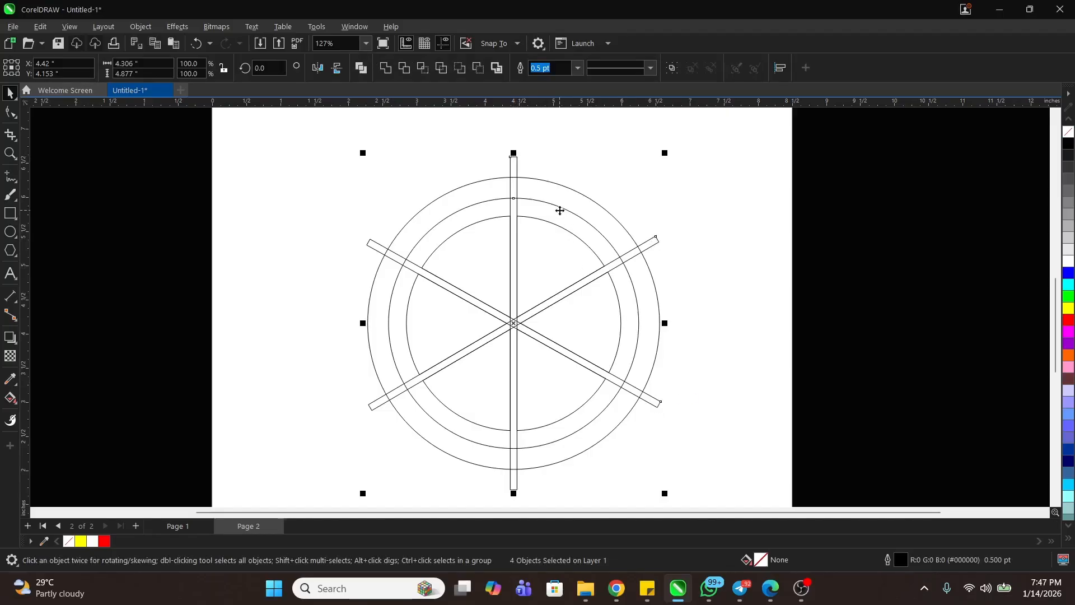
{"action": "left_click", "coordinate": [405, 69]}
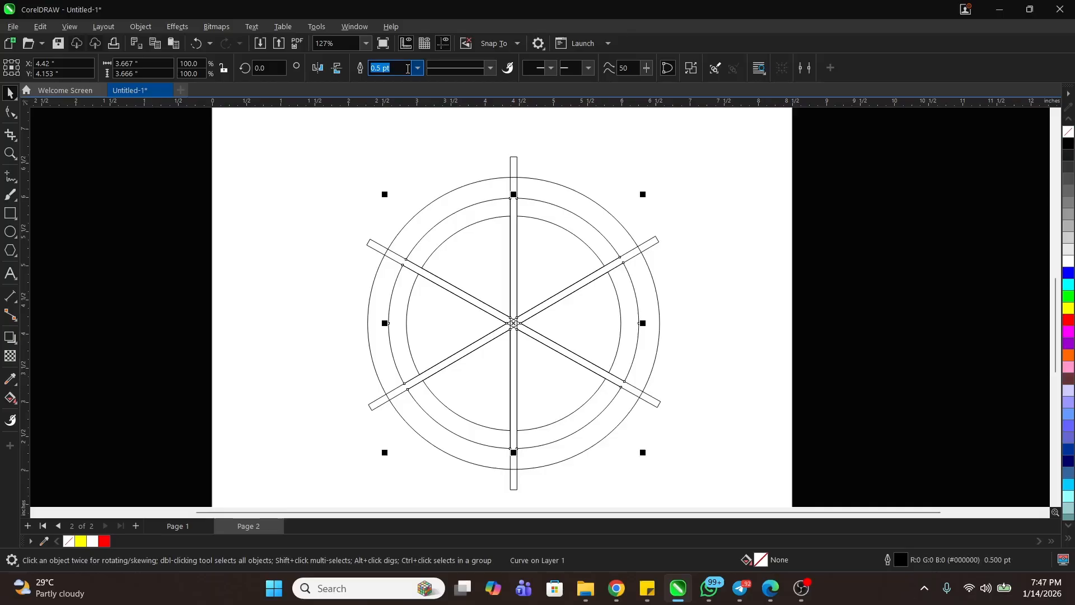
{"action": "left_click", "coordinate": [742, 225]}
Trim the outermost circle with the three crossing bars
{"action": "left_click", "coordinate": [515, 164]}
{"action": "left_click", "coordinate": [656, 240], "text": "shift"}
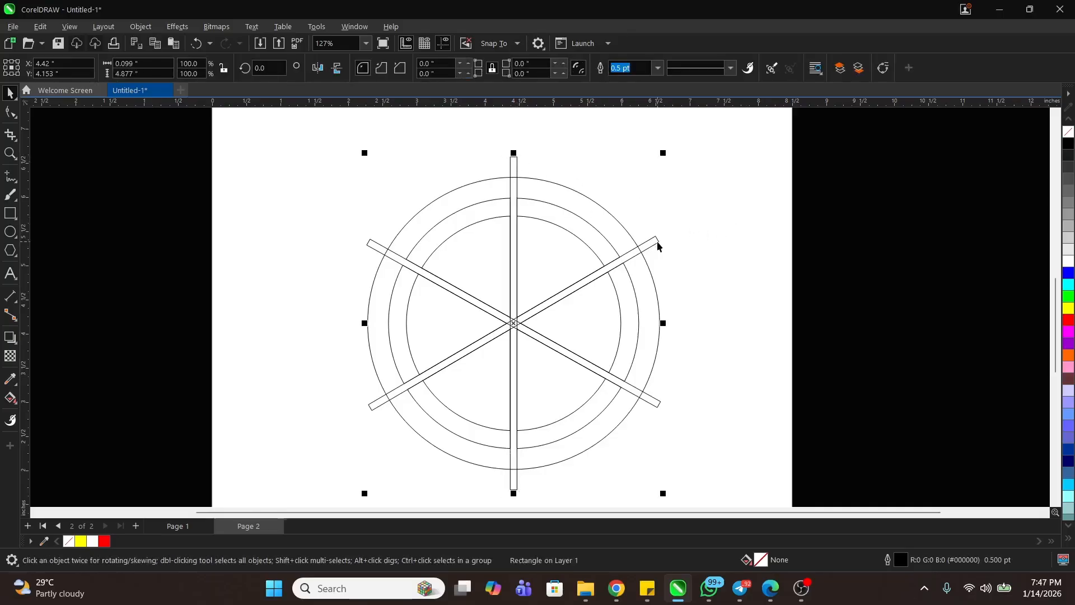
{"action": "left_click", "coordinate": [658, 403], "text": "shift"}
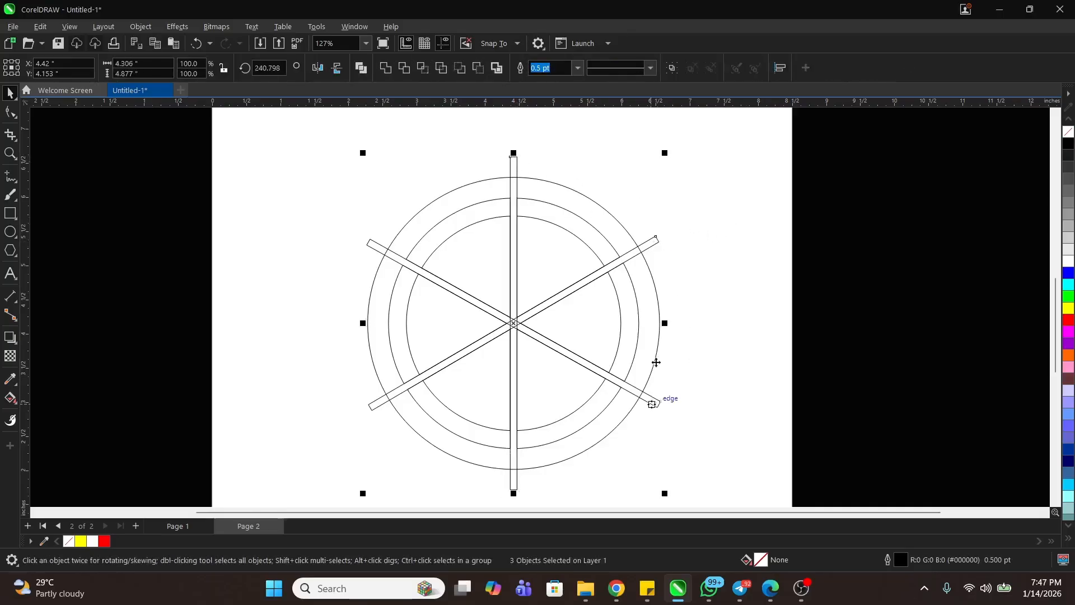
{"action": "left_click", "coordinate": [572, 193], "text": "shift"}
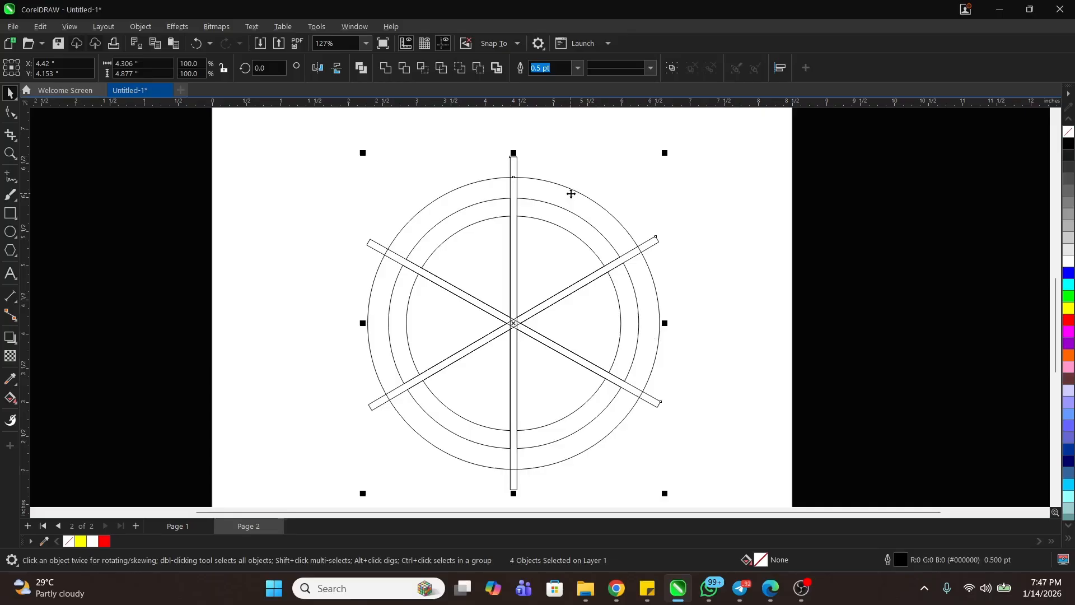
{"action": "left_click", "coordinate": [405, 73]}
Delete the three crossing bars, leaving only the divided circles
{"action": "left_click", "coordinate": [517, 160]}
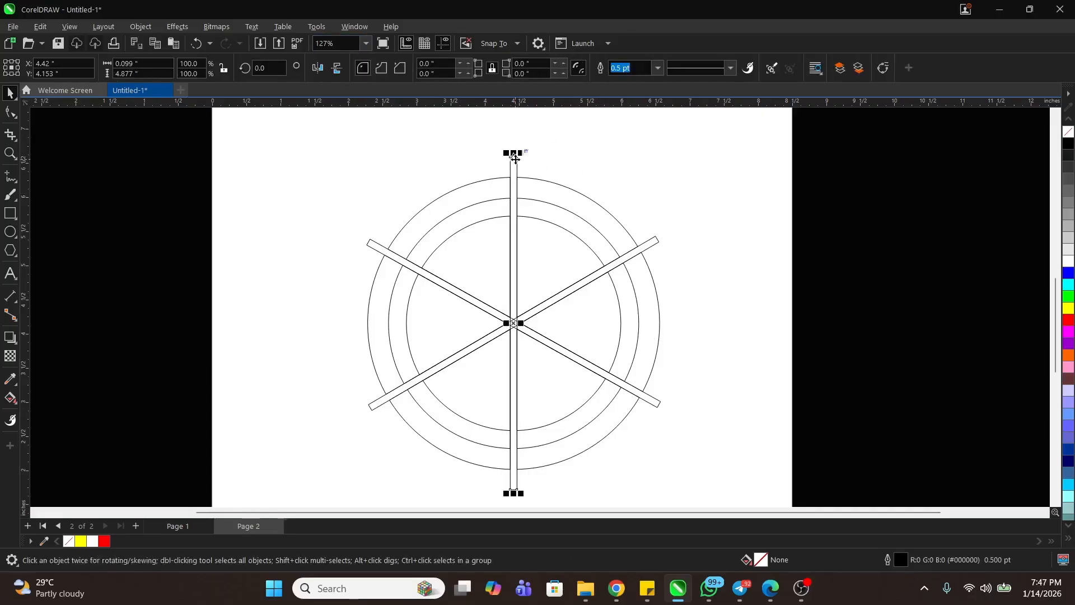
{"action": "key", "text": "Delete"}
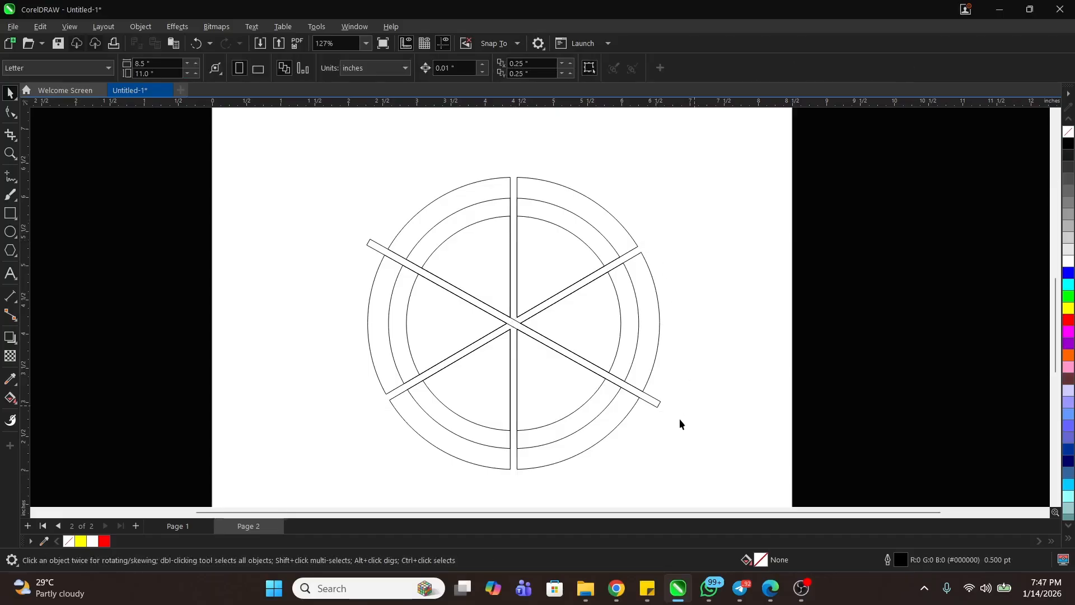
{"action": "left_click", "coordinate": [653, 401]}
{"action": "key", "text": "Delete"}
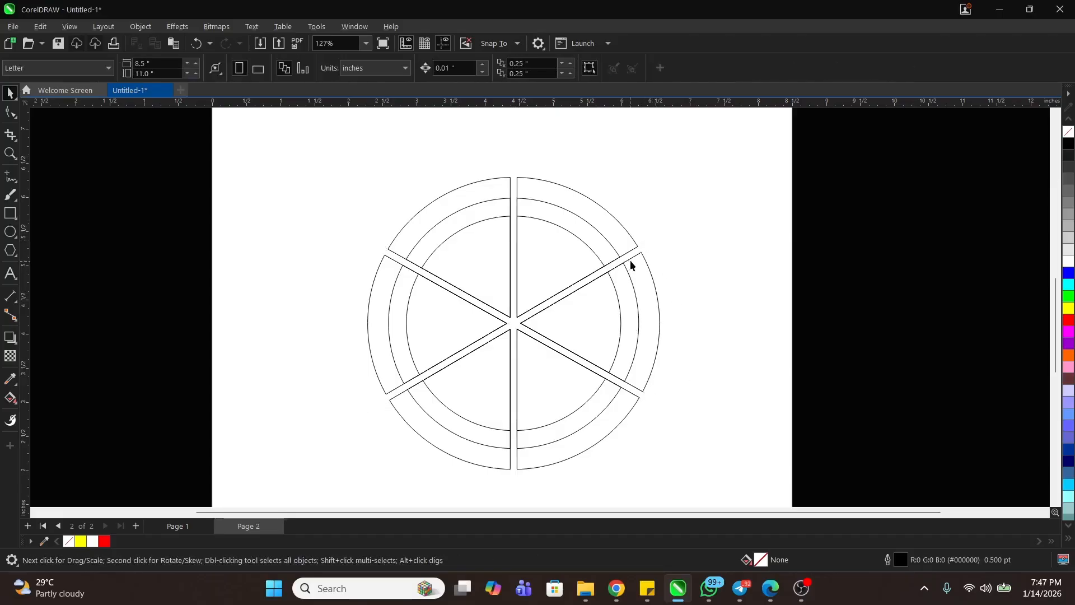
{"action": "left_click", "coordinate": [601, 304]}
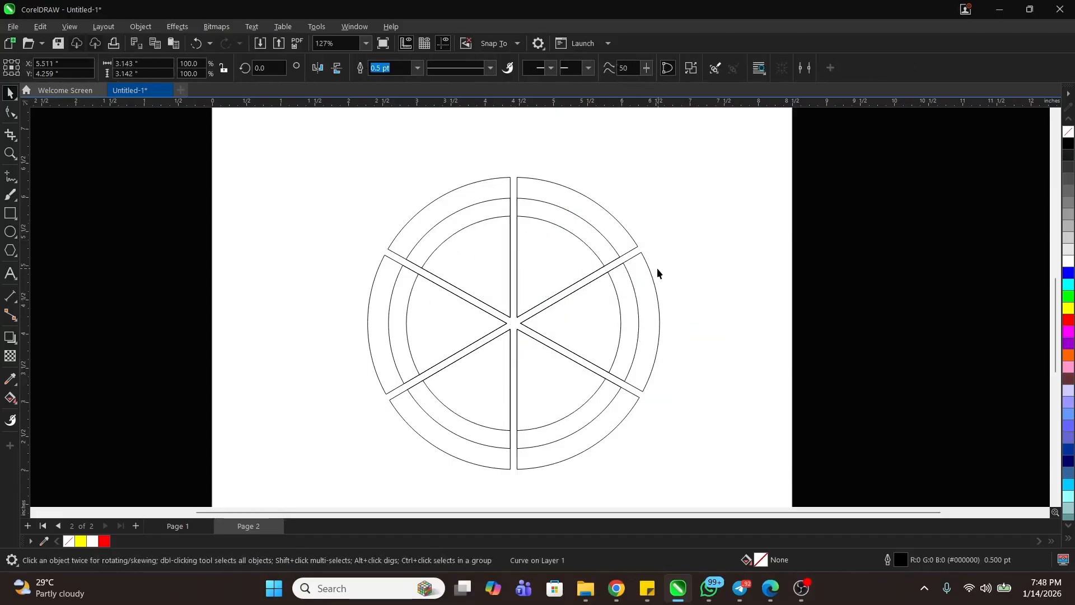
{"action": "left_click_drag", "start_coordinate": [656, 271], "coordinate": [732, 274]}
{"action": "key", "text": "ctrl+z"}
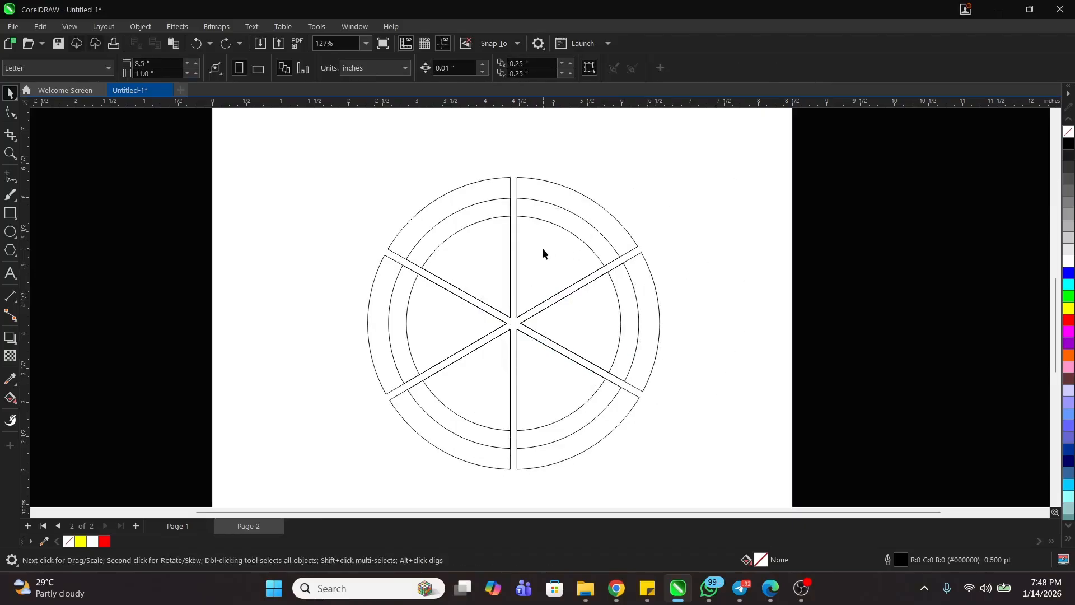
Draw a circle about 1.116 inches across near the middle and center it on the innermost divided circle
{"action": "left_click", "coordinate": [10, 231]}
{"action": "left_click_drag", "start_coordinate": [375, 302], "coordinate": [444, 378]}
{"action": "key", "text": "space"}
{"action": "left_click", "coordinate": [530, 367], "text": "shift"}
{"action": "key", "text": "c"}
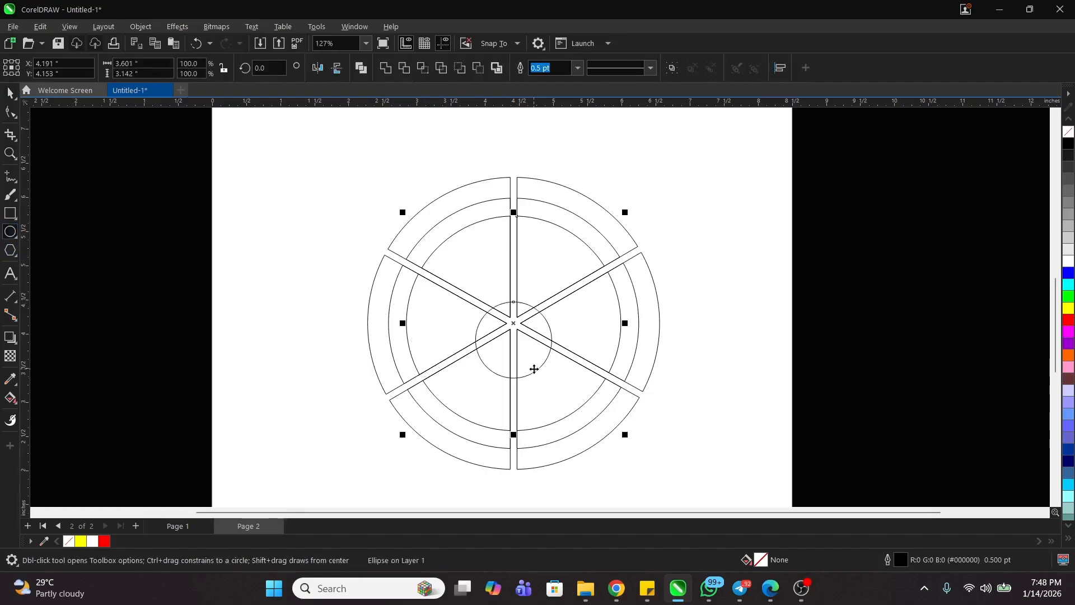
{"action": "key", "text": "e"}
{"action": "left_click", "coordinate": [706, 327]}
Trim the innermost divided circle with the small center circle
{"action": "scroll", "coordinate": [522, 292], "scroll_direction": "up", "scroll_amount": 1}
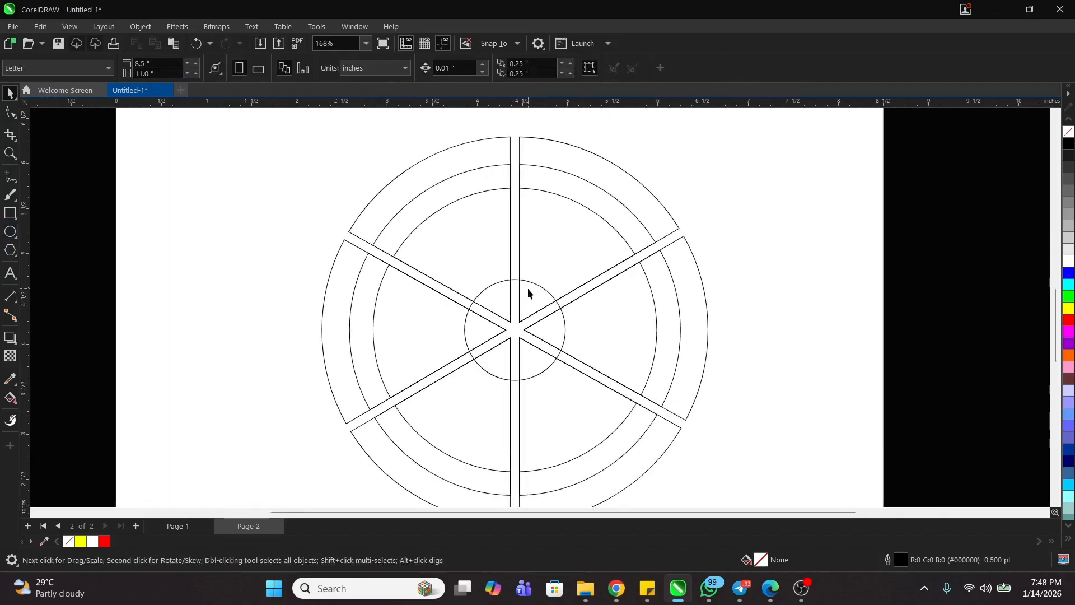
{"action": "scroll", "coordinate": [528, 288], "scroll_direction": "down", "scroll_amount": 1}
{"action": "left_click", "coordinate": [538, 292]}
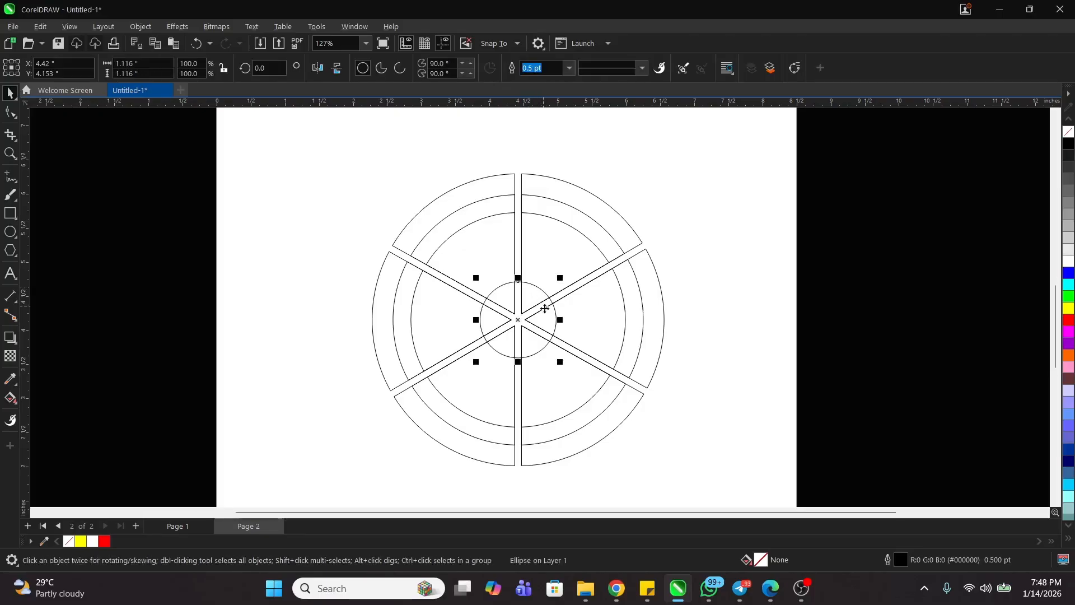
{"action": "scroll", "coordinate": [544, 306], "scroll_direction": "up", "scroll_amount": 2}
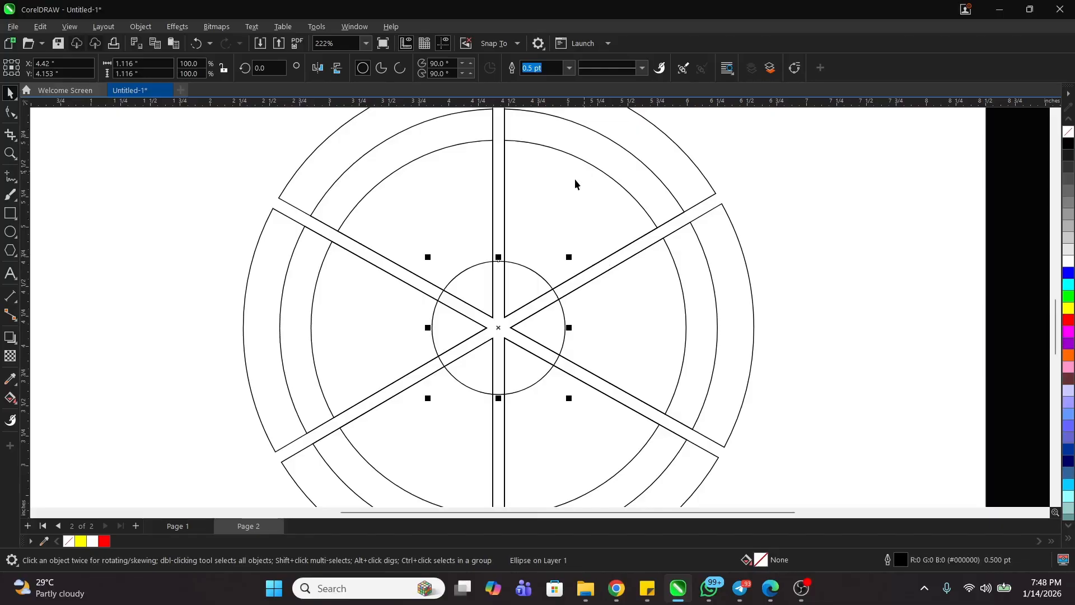
{"action": "left_click", "coordinate": [557, 197], "text": "shift"}
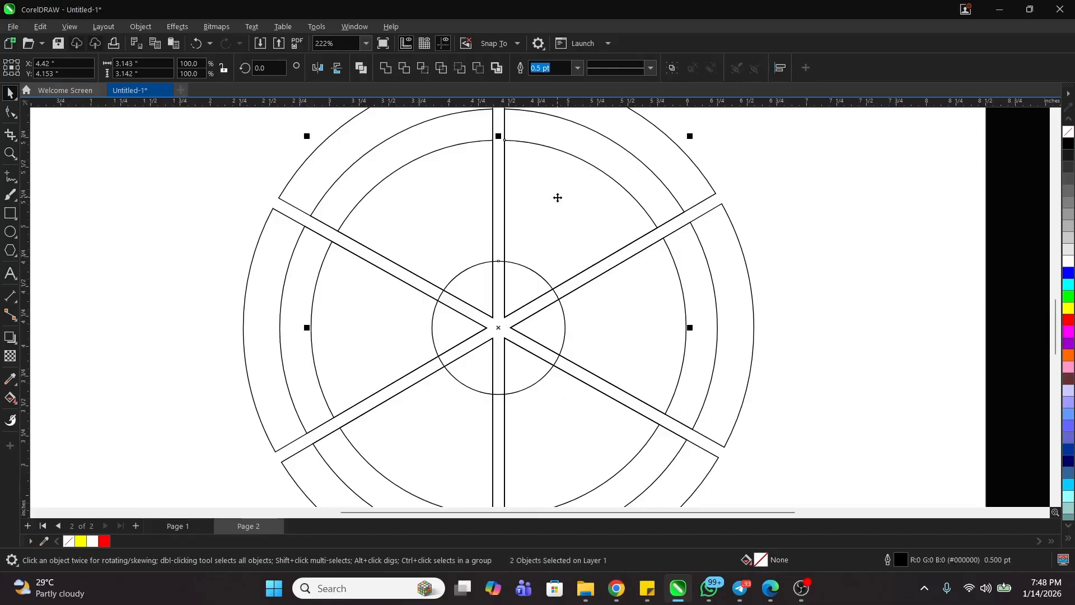
{"action": "left_click", "coordinate": [408, 71]}
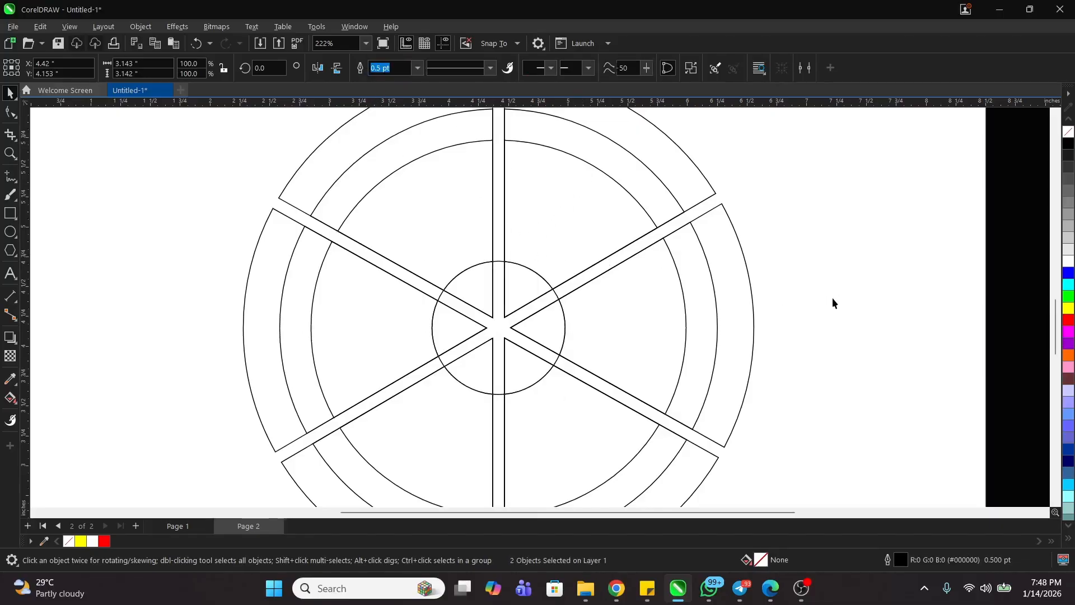
Trim the middle divided circle with the small center circle
{"action": "left_click", "coordinate": [504, 278]}
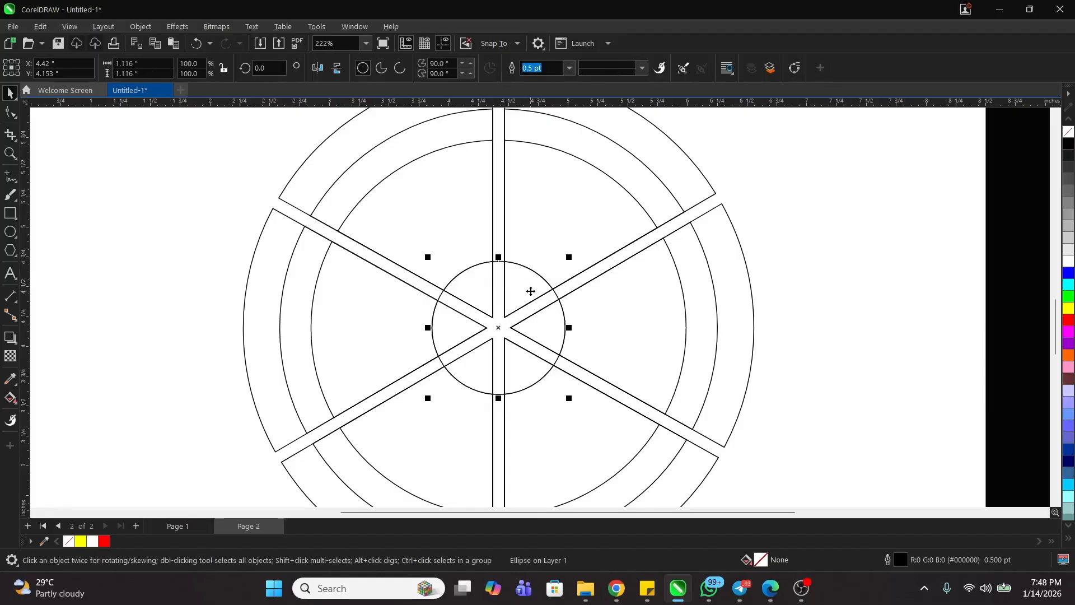
{"action": "left_click", "coordinate": [635, 168], "text": "shift"}
{"action": "left_click", "coordinate": [408, 71]}
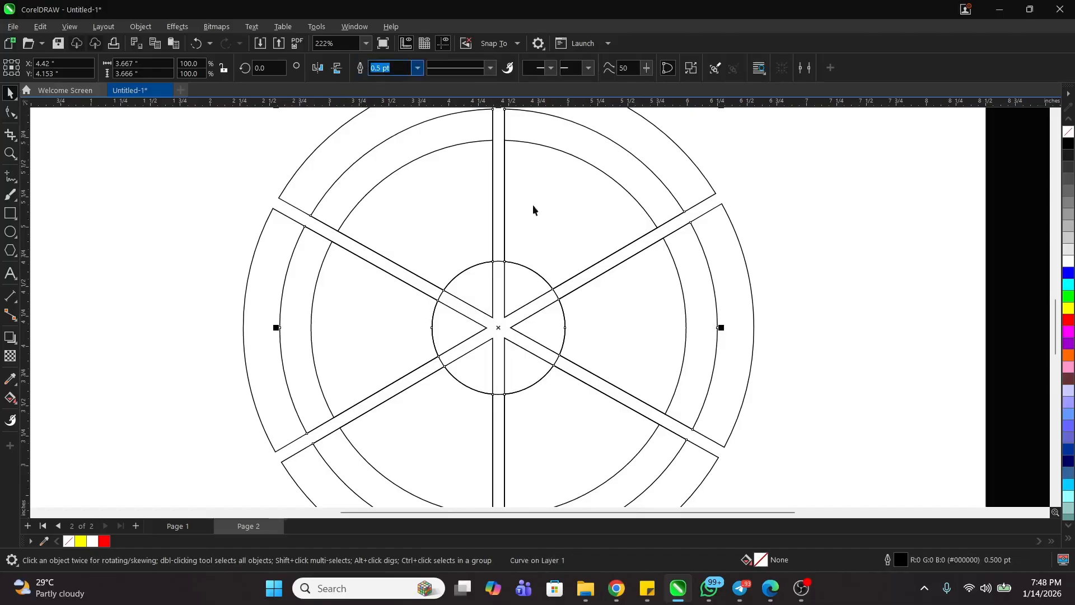
{"action": "left_click", "coordinate": [829, 288]}
Trim the outermost divided circle with the small center circle
{"action": "left_click", "coordinate": [532, 283]}
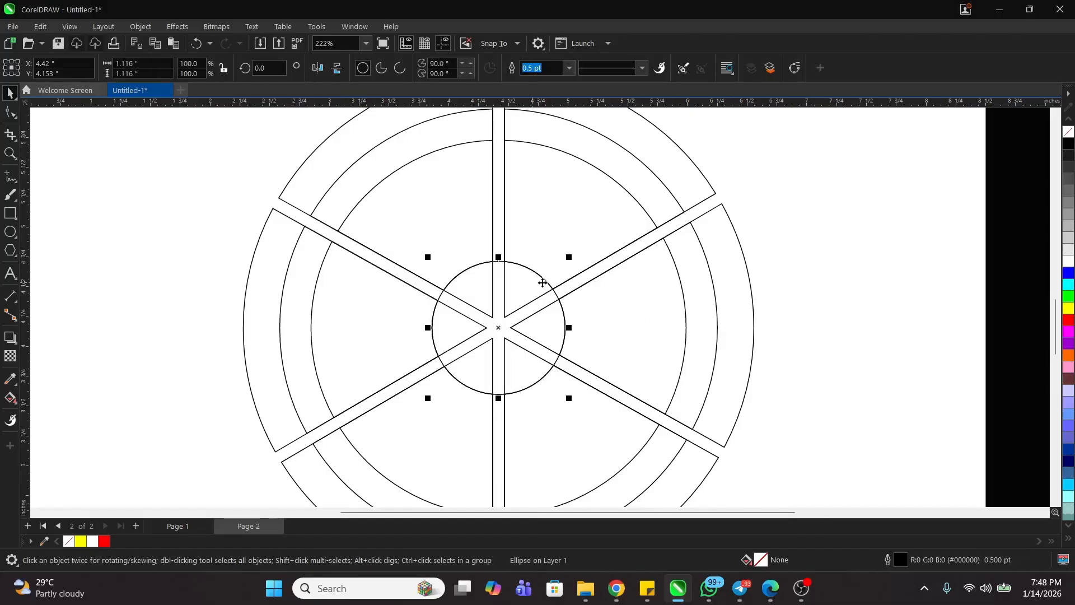
{"action": "left_click", "coordinate": [695, 168], "text": "shift"}
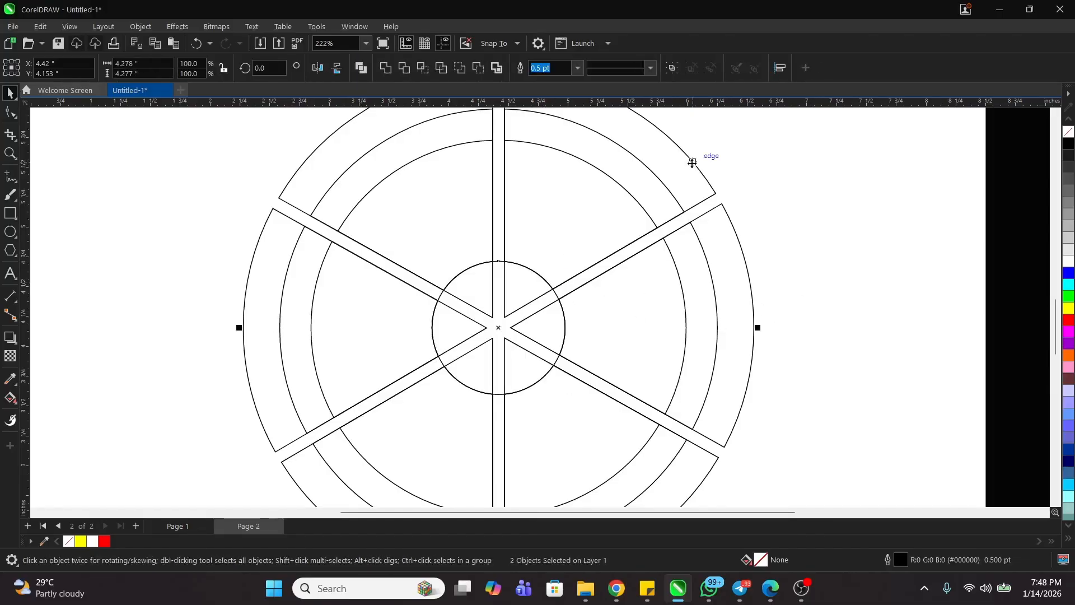
{"action": "left_click", "coordinate": [405, 69]}
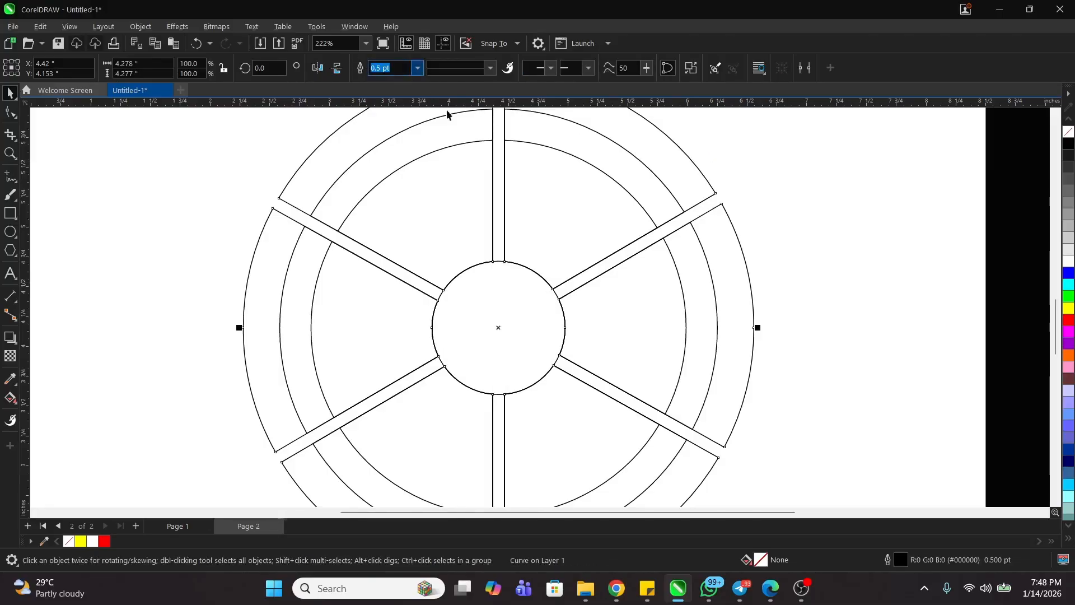
{"action": "left_click", "coordinate": [853, 288]}
Shrink the small center circle about its center to about 0.892 inches, leaving a gap to the wedges
{"action": "left_click_drag", "start_coordinate": [514, 311], "coordinate": [375, 291]}
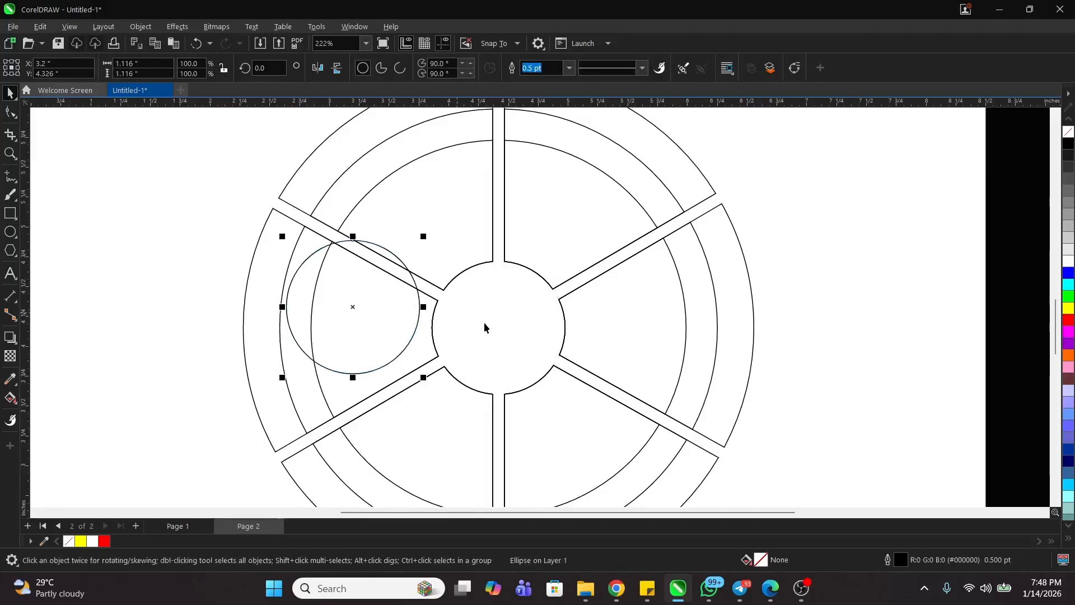
{"action": "key", "text": "Escape"}
{"action": "scroll", "coordinate": [540, 300], "scroll_direction": "up", "scroll_amount": 2}
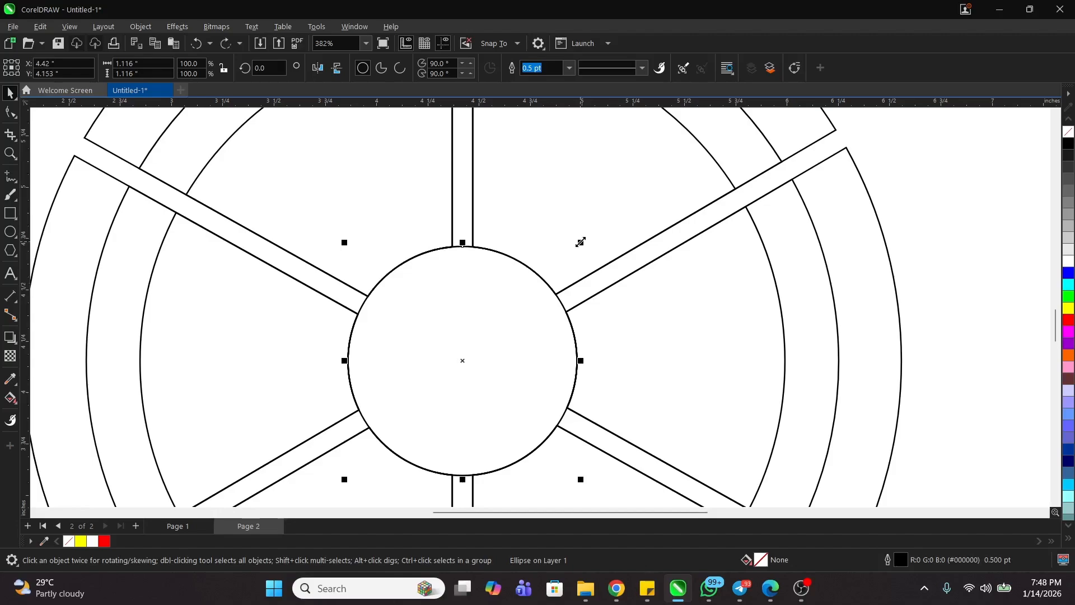
{"action": "left_click_drag", "start_coordinate": [581, 242], "coordinate": [577, 262]}
{"action": "scroll", "coordinate": [336, 335], "scroll_direction": "down", "scroll_amount": 3}
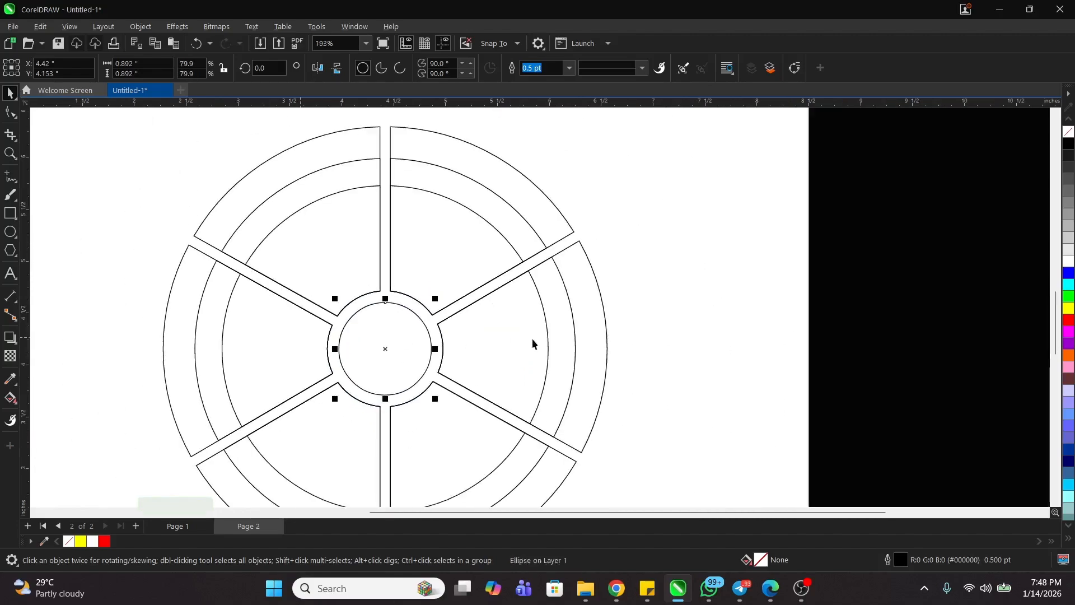
{"action": "scroll", "coordinate": [532, 343], "scroll_direction": "down", "scroll_amount": 1}
{"action": "left_click", "coordinate": [631, 254]}
Break the innermost divided circle apart into six separate wedge curves
{"action": "scroll", "coordinate": [631, 254], "scroll_direction": "down", "scroll_amount": 2}
{"action": "key", "text": "z"}
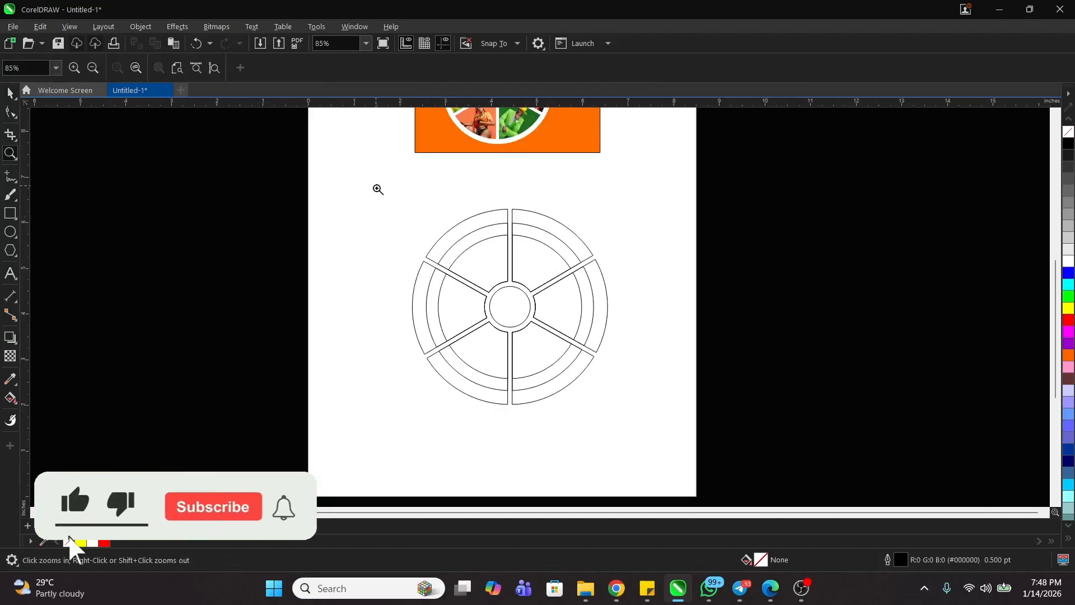
{"action": "mouse_move", "coordinate": [378, 190]}
{"action": "left_mouse_down"}
{"action": "mouse_move", "coordinate": [643, 401]}
{"action": "mouse_move", "coordinate": [653, 425]}
{"action": "left_mouse_up"}
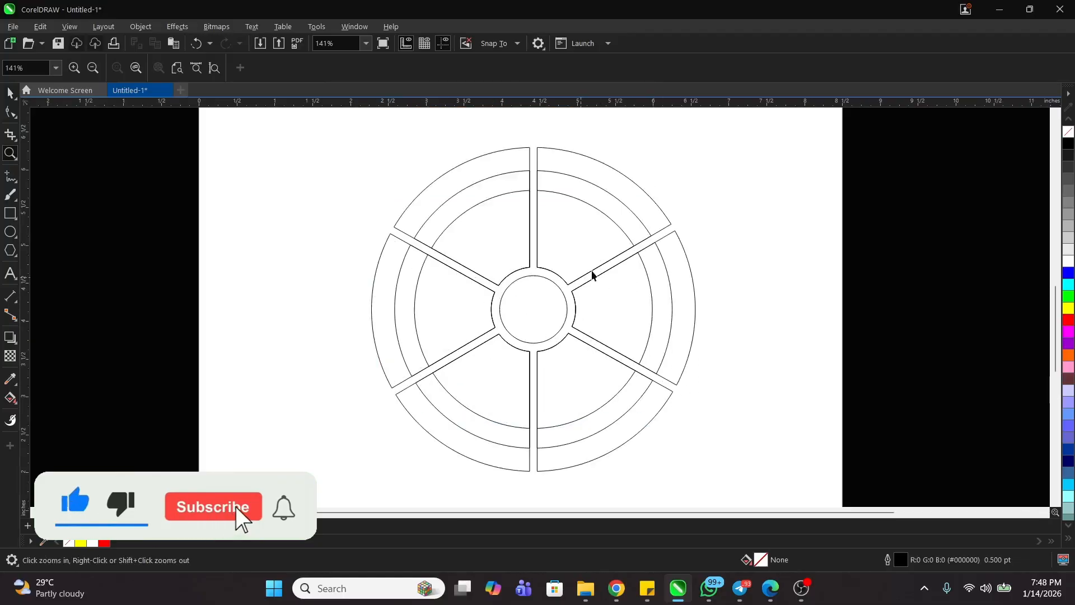
{"action": "key", "text": "space"}
{"action": "left_click", "coordinate": [653, 285]}
{"action": "left_click", "coordinate": [634, 293]}
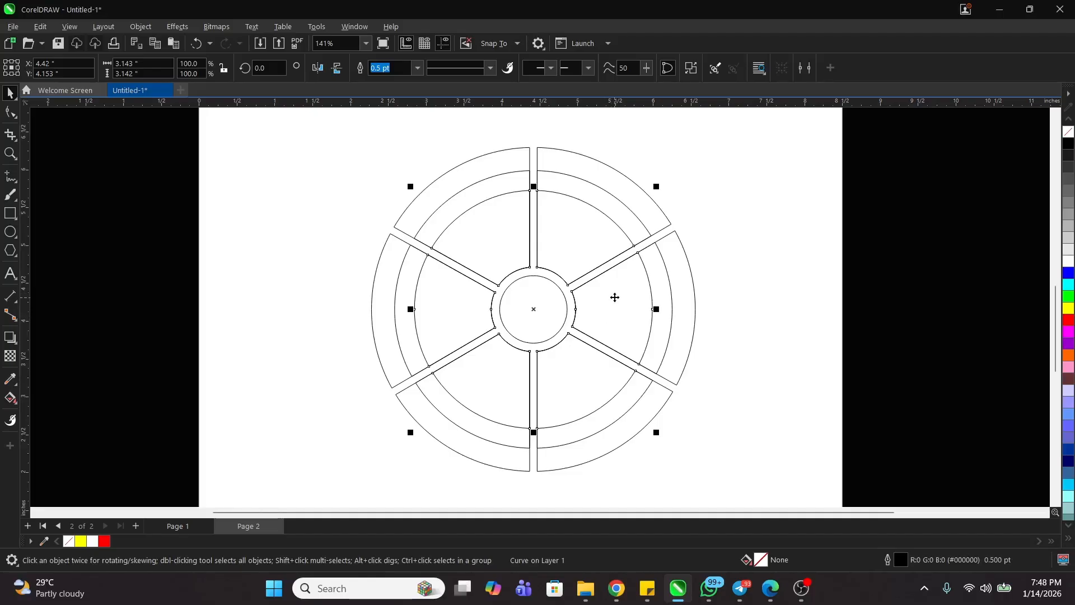
{"action": "right_click", "coordinate": [615, 298]}
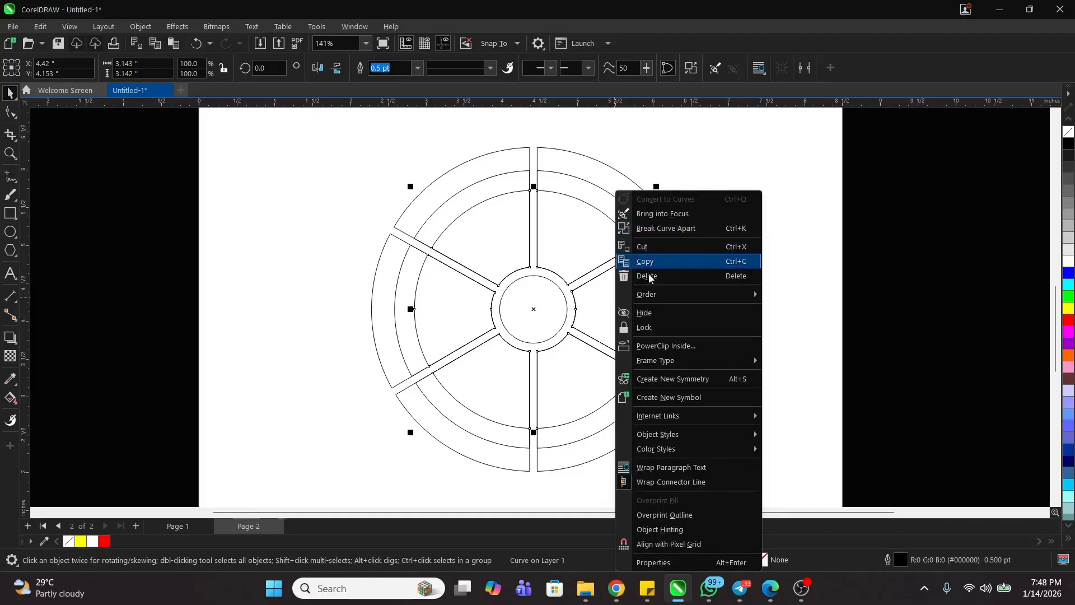
{"action": "left_click", "coordinate": [605, 302]}
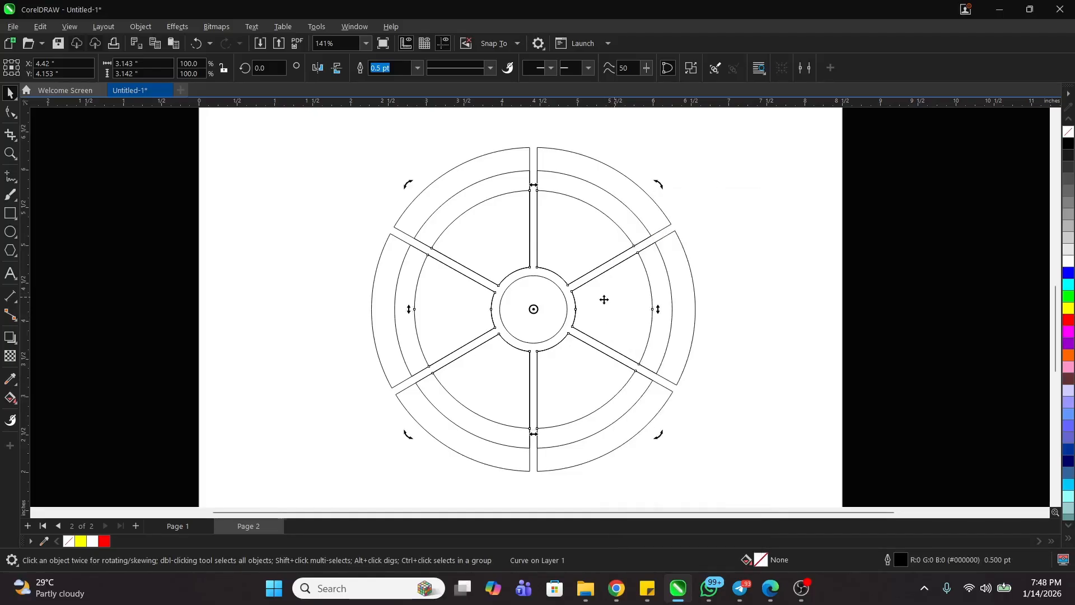
{"action": "left_click", "coordinate": [694, 67]}
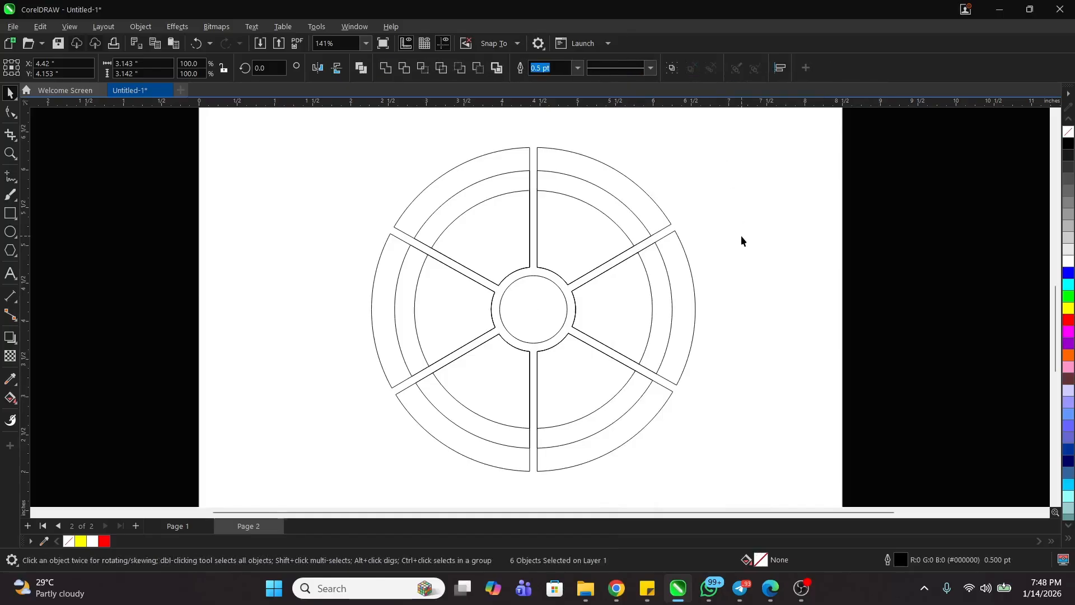
Break the middle and outermost divided circles apart into separate wedge curves
{"action": "left_click", "coordinate": [623, 204]}
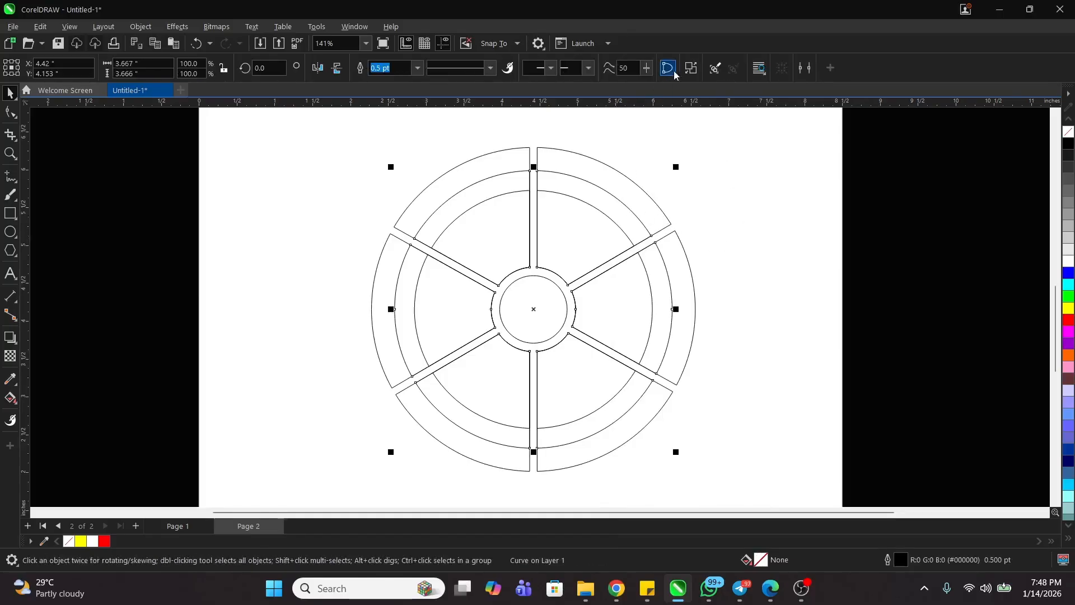
{"action": "left_click", "coordinate": [653, 175]}
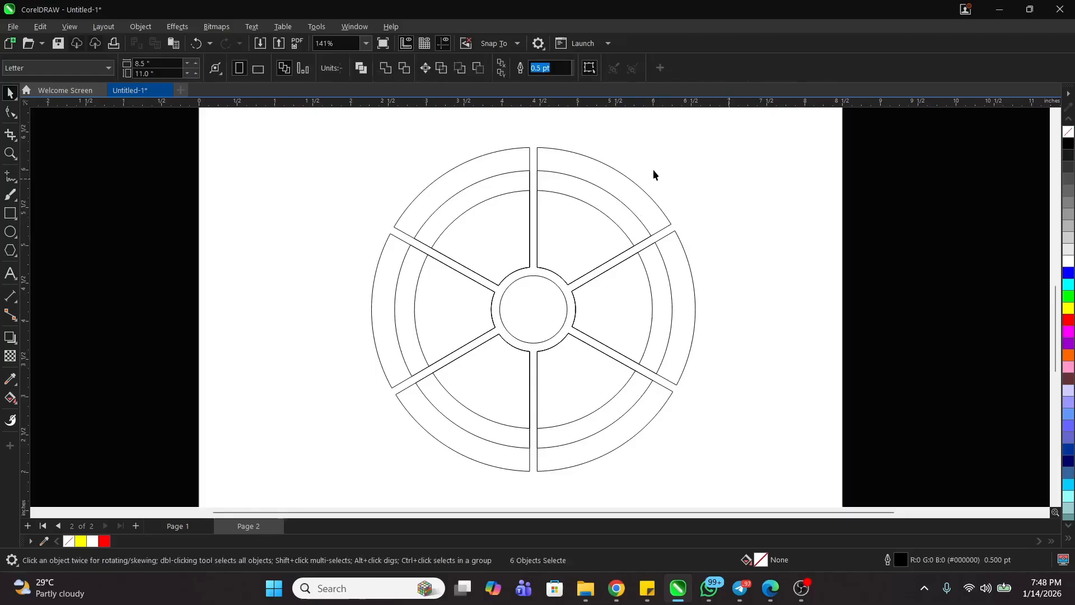
{"action": "left_click", "coordinate": [625, 175]}
{"action": "left_click", "coordinate": [695, 68]}
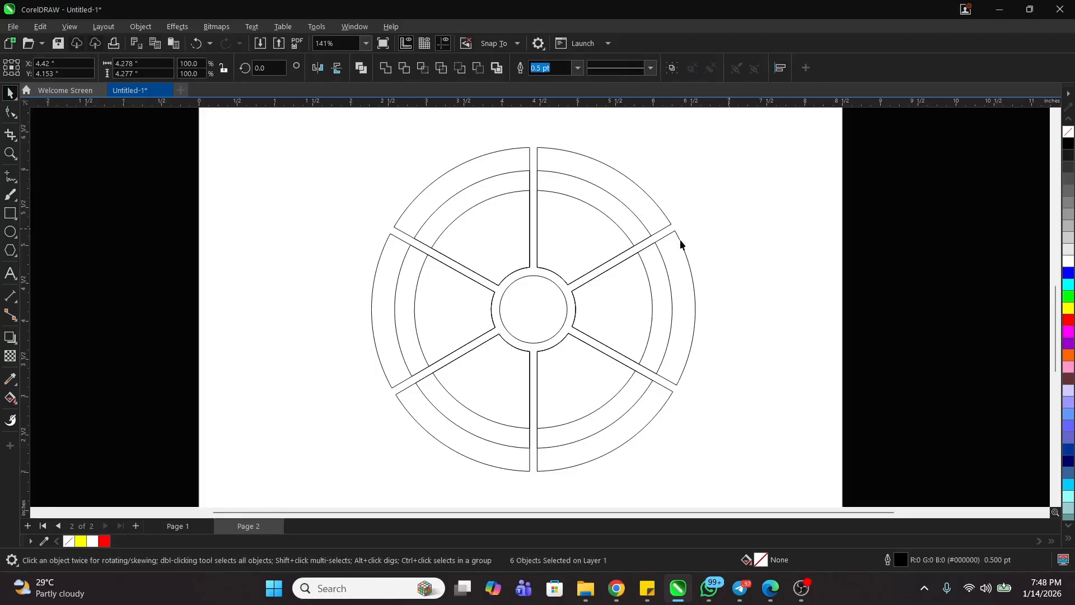
Delete the outermost layer of the right wedge, keeping its middle and inner layers
{"action": "key", "text": "z"}
{"action": "right_click", "coordinate": [520, 228]}
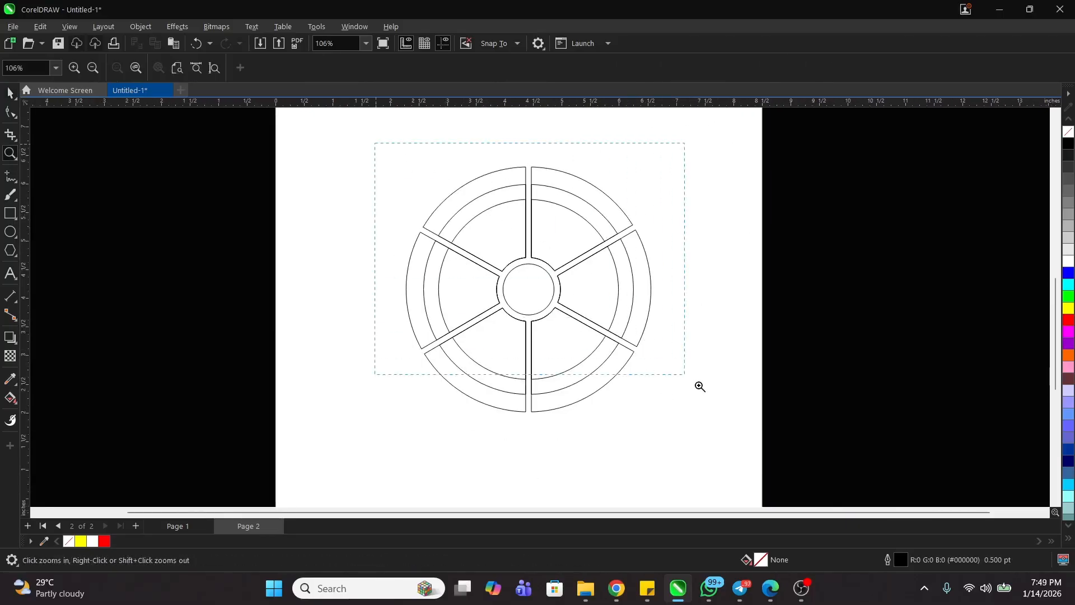
{"action": "left_click_drag", "start_coordinate": [700, 386], "coordinate": [710, 435]}
{"action": "key", "text": "space"}
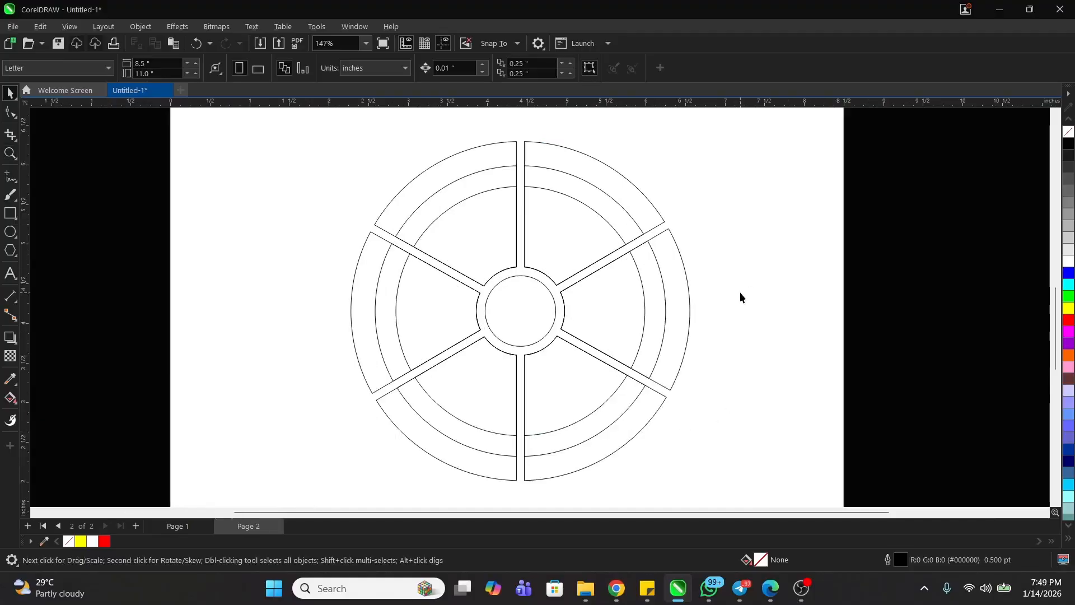
{"action": "left_click", "coordinate": [673, 278]}
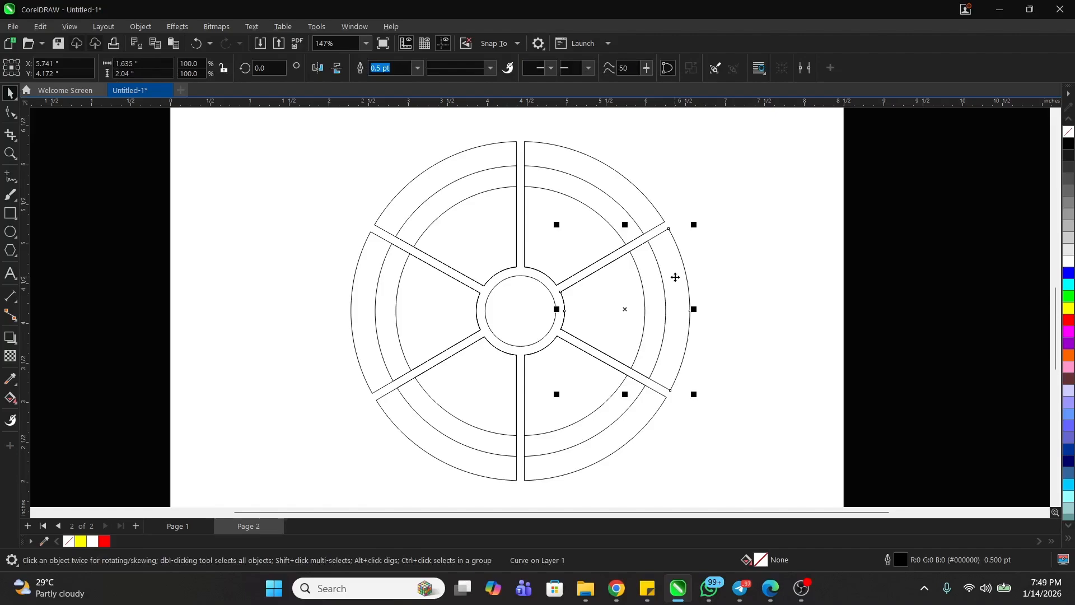
{"action": "key", "text": "Delete"}
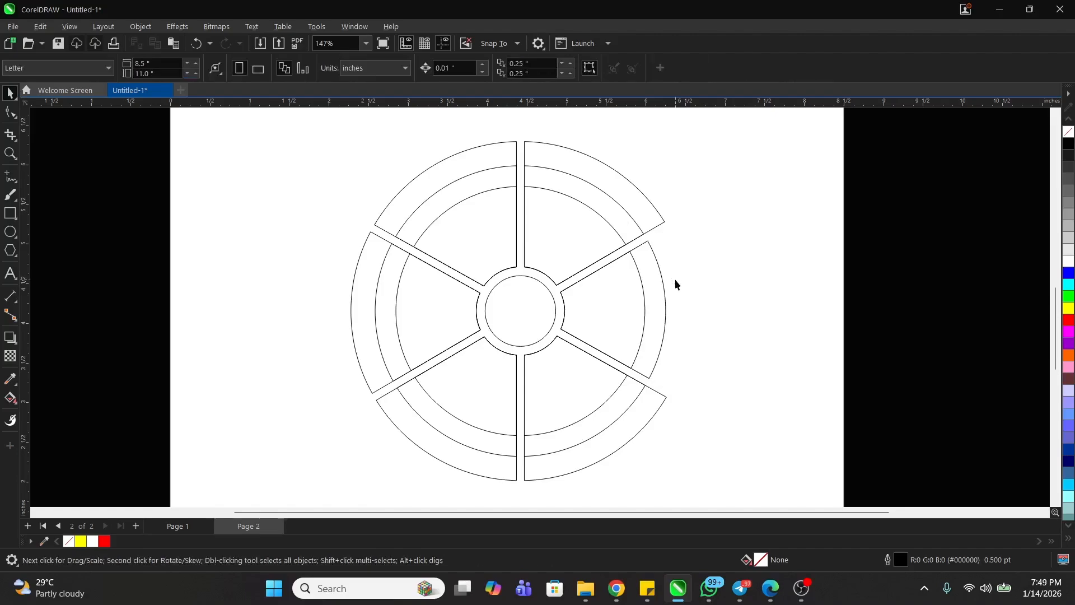
Delete the outermost and middle layers of the upper-left wedge and the outermost layer of the lower-left wedge
{"action": "left_click", "coordinate": [417, 184]}
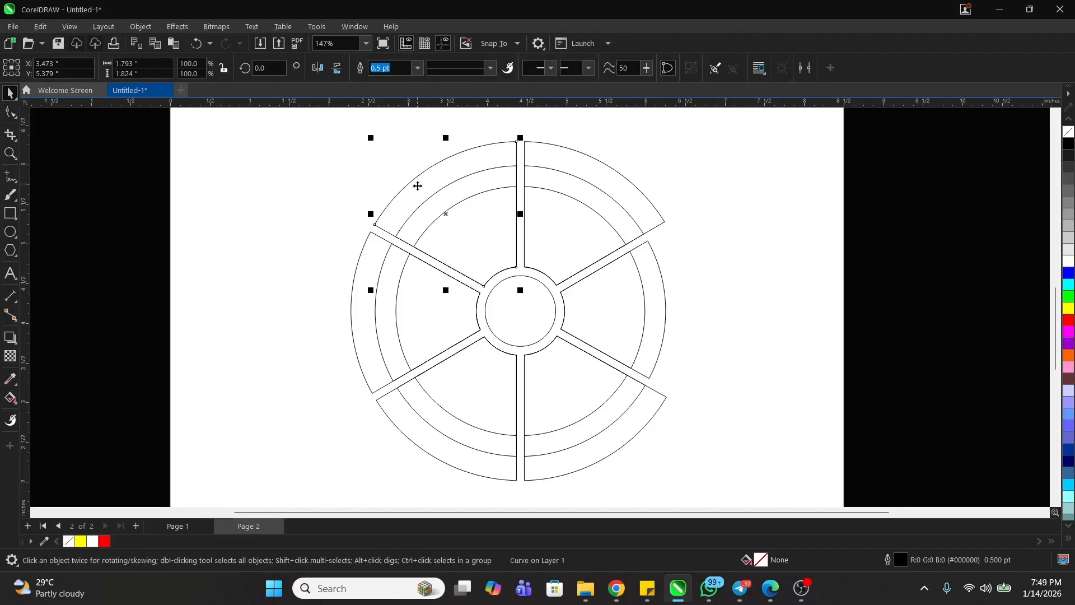
{"action": "key", "text": "Delete"}
{"action": "left_click", "coordinate": [429, 200]}
{"action": "key", "text": "Delete"}
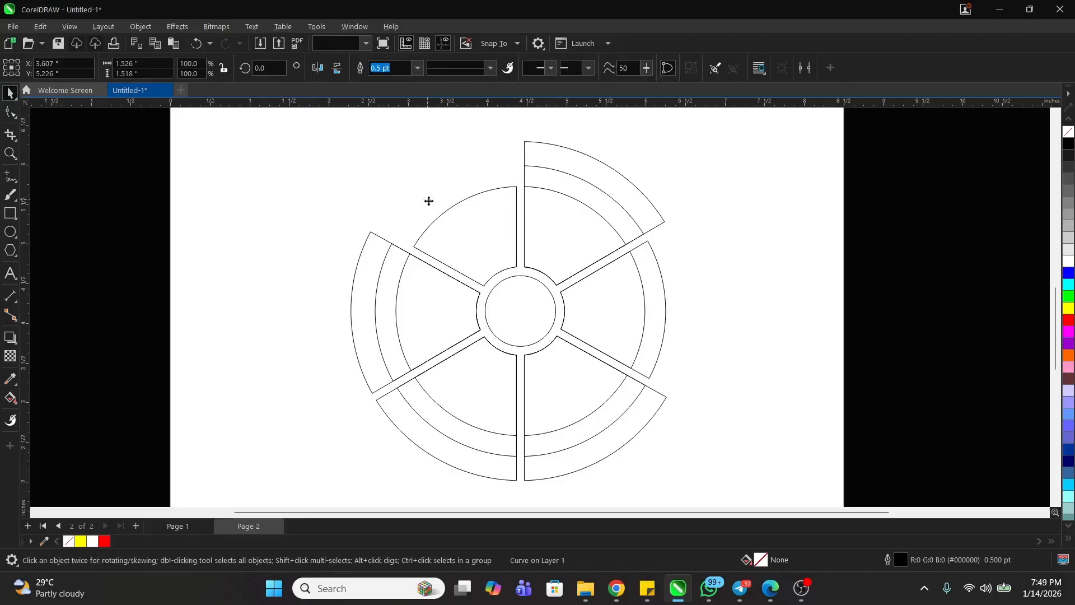
{"action": "left_click", "coordinate": [421, 441]}
{"action": "key", "text": "Delete"}
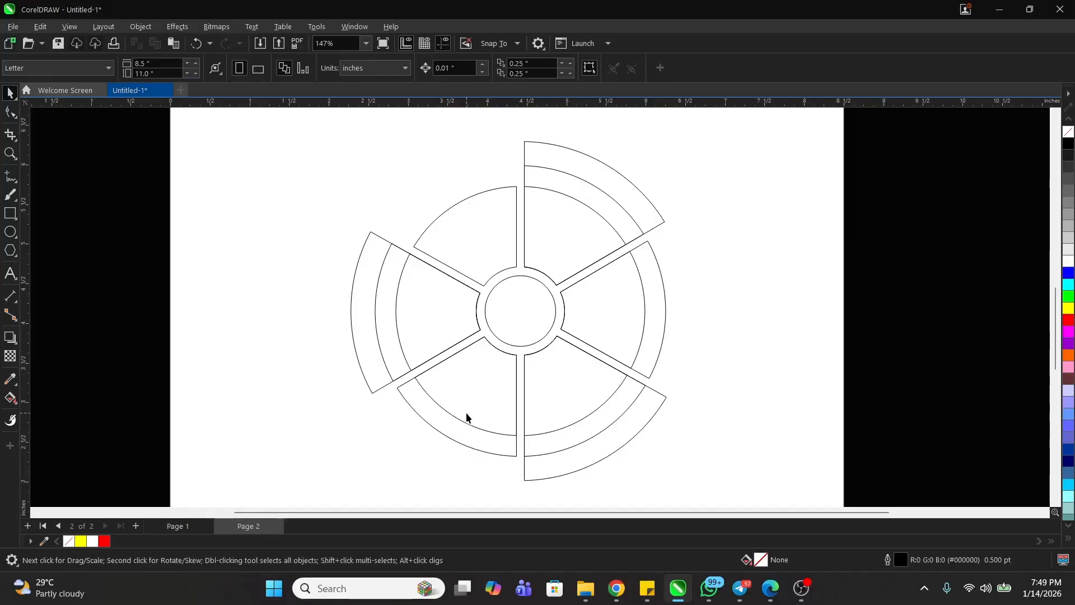
Weld the three layers of the upper-right wedge into one large shape
{"action": "left_click", "coordinate": [563, 238]}
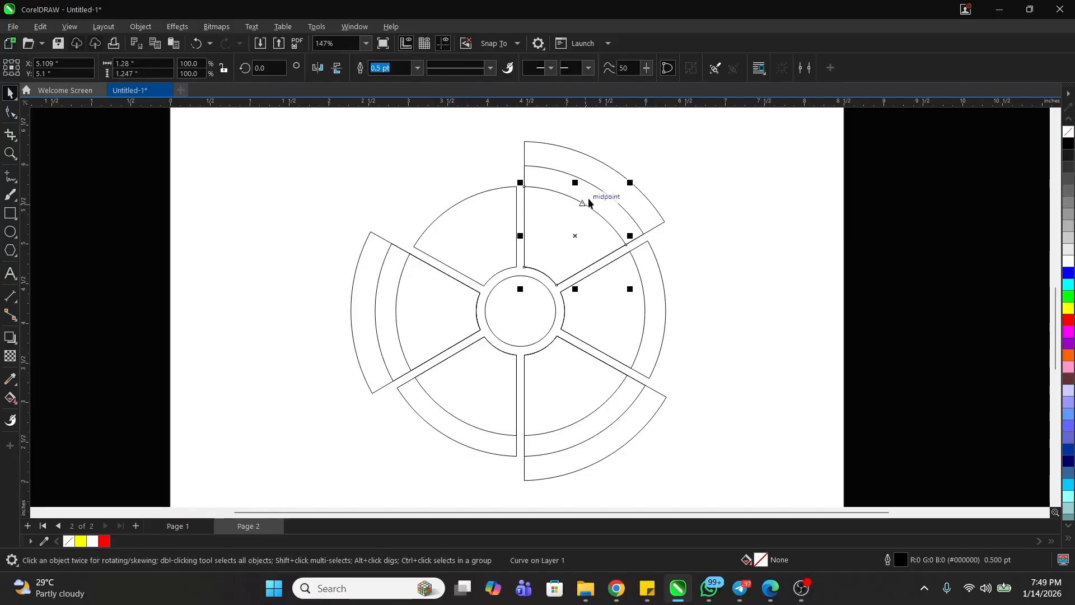
{"action": "left_click", "coordinate": [758, 232]}
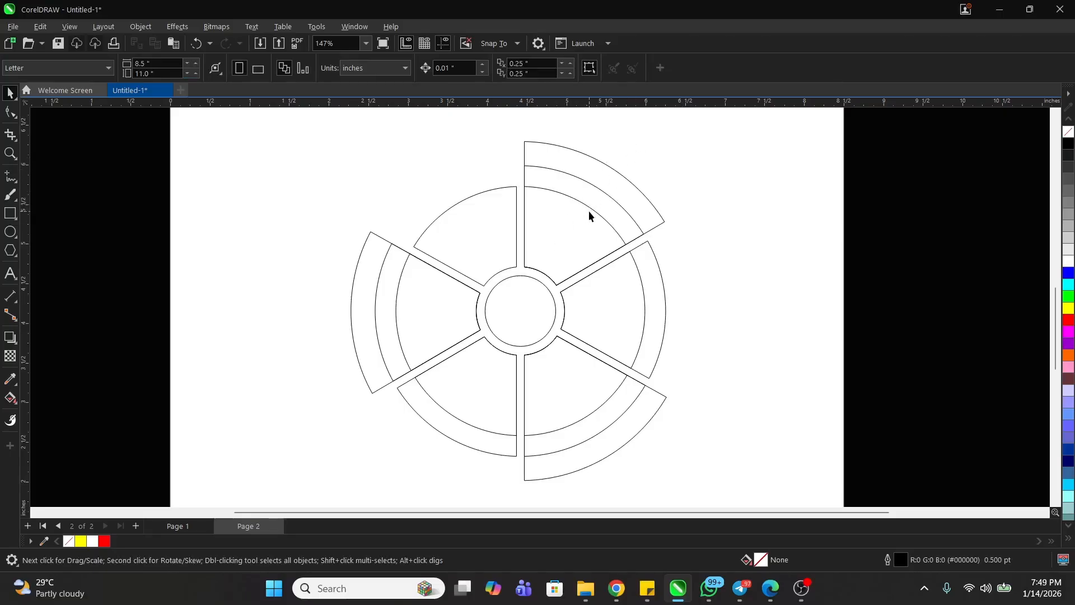
{"action": "left_click", "coordinate": [564, 224]}
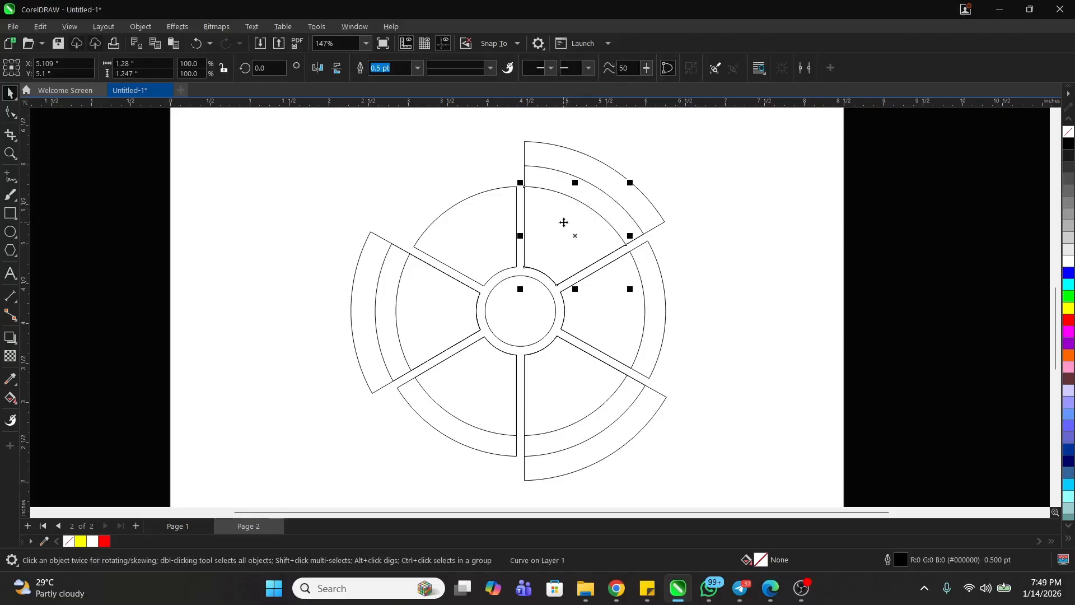
{"action": "left_click", "coordinate": [605, 185], "text": "shift"}
{"action": "left_click", "coordinate": [614, 171], "text": "shift"}
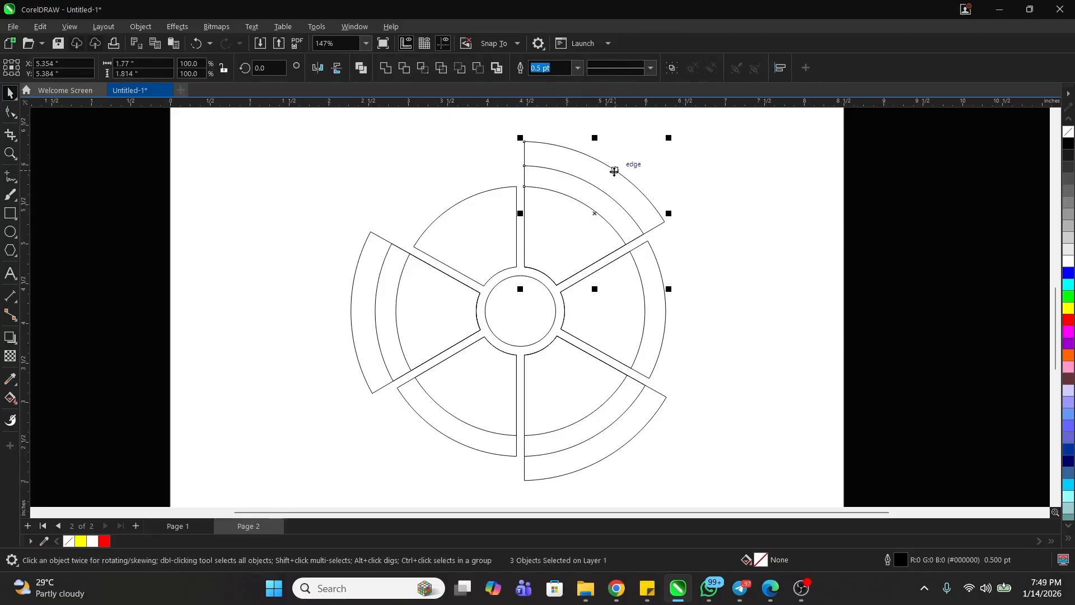
{"action": "left_click", "coordinate": [386, 68]}
{"action": "left_click", "coordinate": [808, 315]}
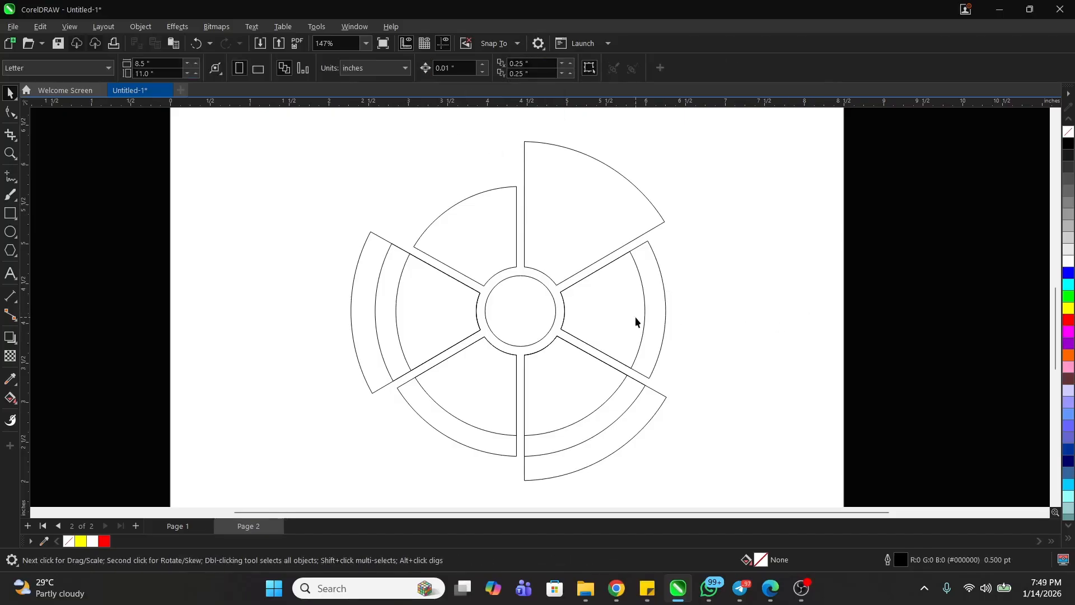
Weld the inner and middle layers of the right wedge into one shape
{"action": "left_click", "coordinate": [646, 312]}
{"action": "left_click", "coordinate": [659, 282], "text": "shift"}
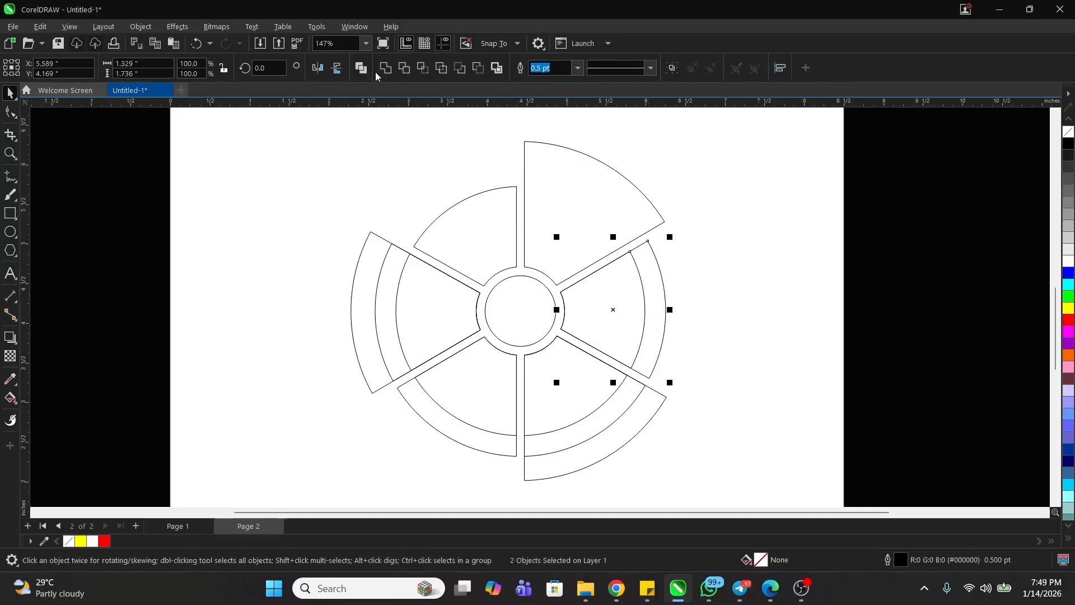
{"action": "left_click", "coordinate": [386, 69]}
{"action": "left_click", "coordinate": [752, 343]}
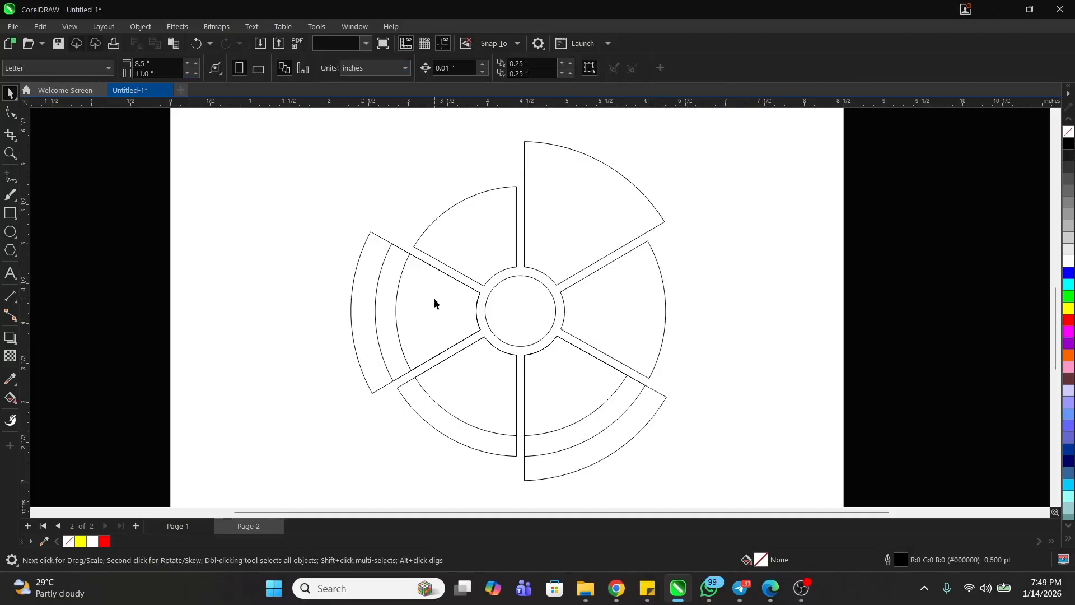
Weld the three layers of the left wedge into one large shape
{"action": "left_click", "coordinate": [395, 306]}
{"action": "left_click", "coordinate": [367, 304], "text": "shift"}
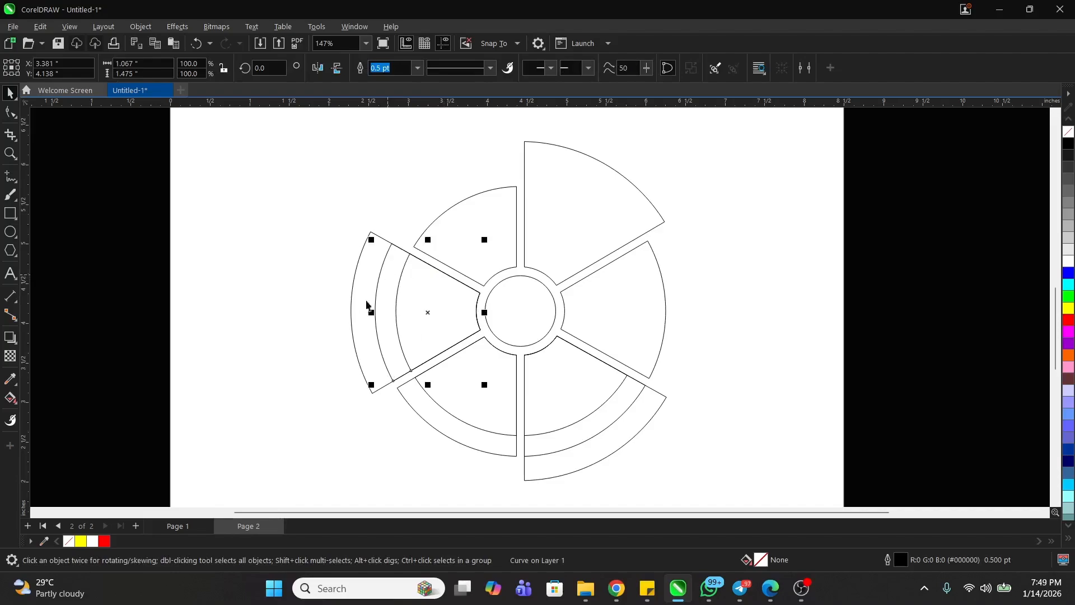
{"action": "left_click", "coordinate": [362, 279], "text": "shift"}
{"action": "left_click", "coordinate": [385, 68]}
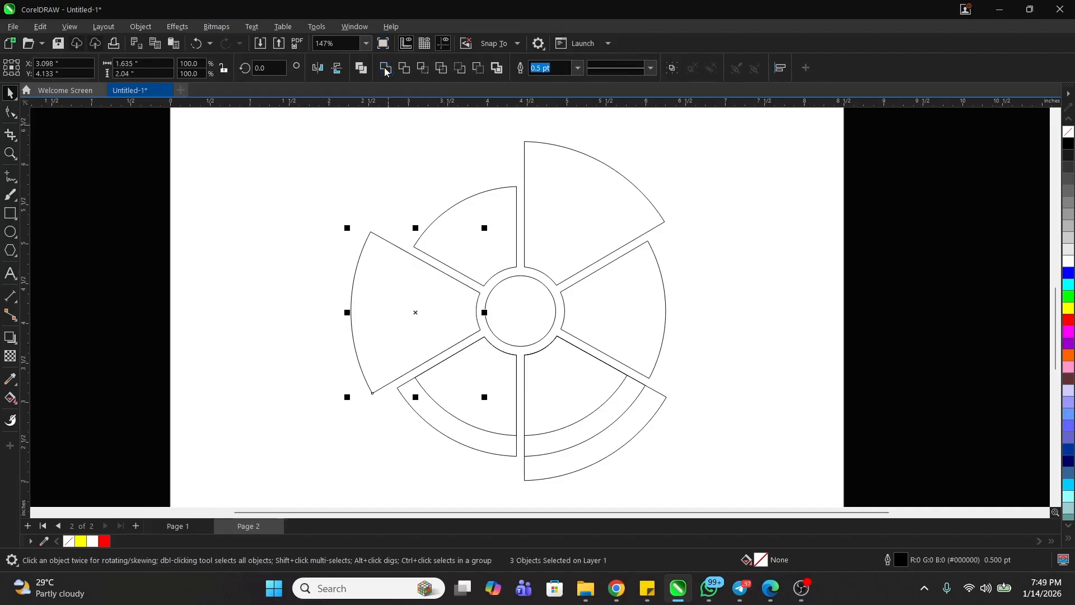
{"action": "left_click", "coordinate": [268, 294]}
Weld the inner and middle layers of the lower-left wedge into one shape
{"action": "left_click", "coordinate": [475, 381]}
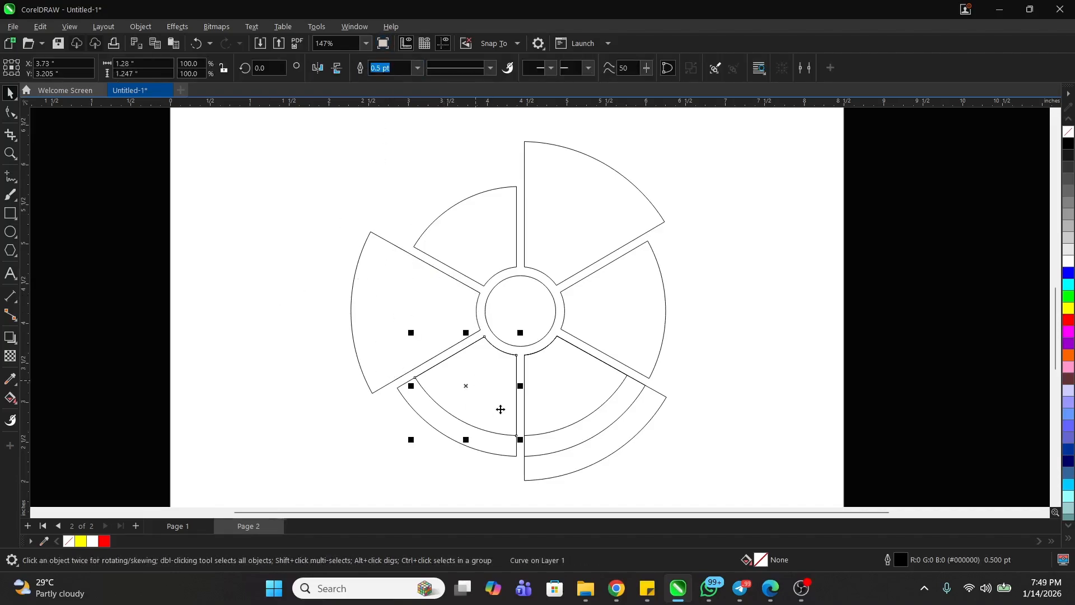
{"action": "left_click", "coordinate": [490, 452], "text": "shift"}
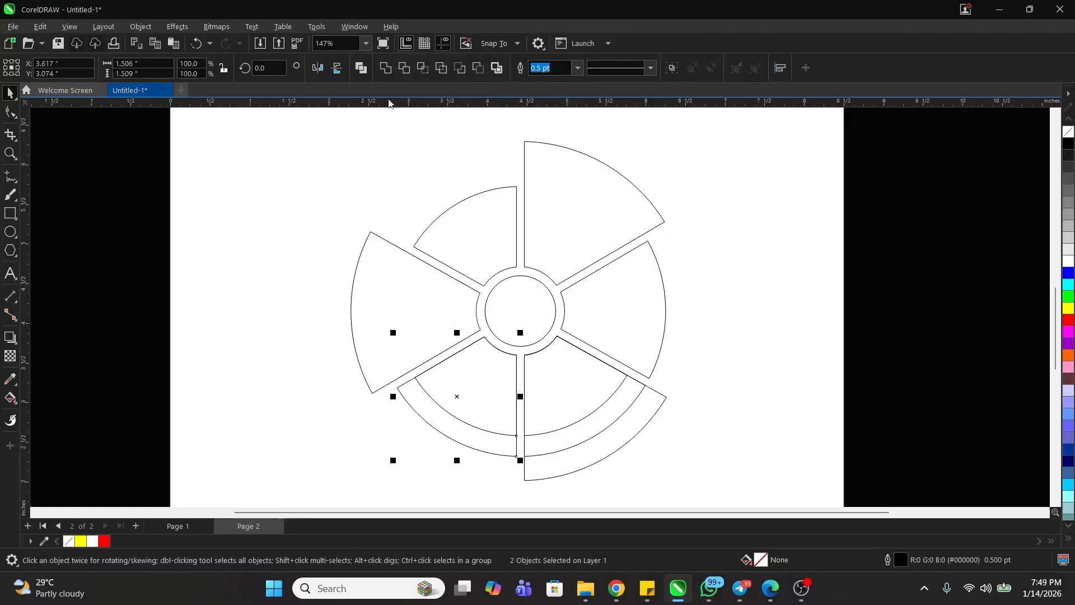
{"action": "left_click", "coordinate": [386, 68]}
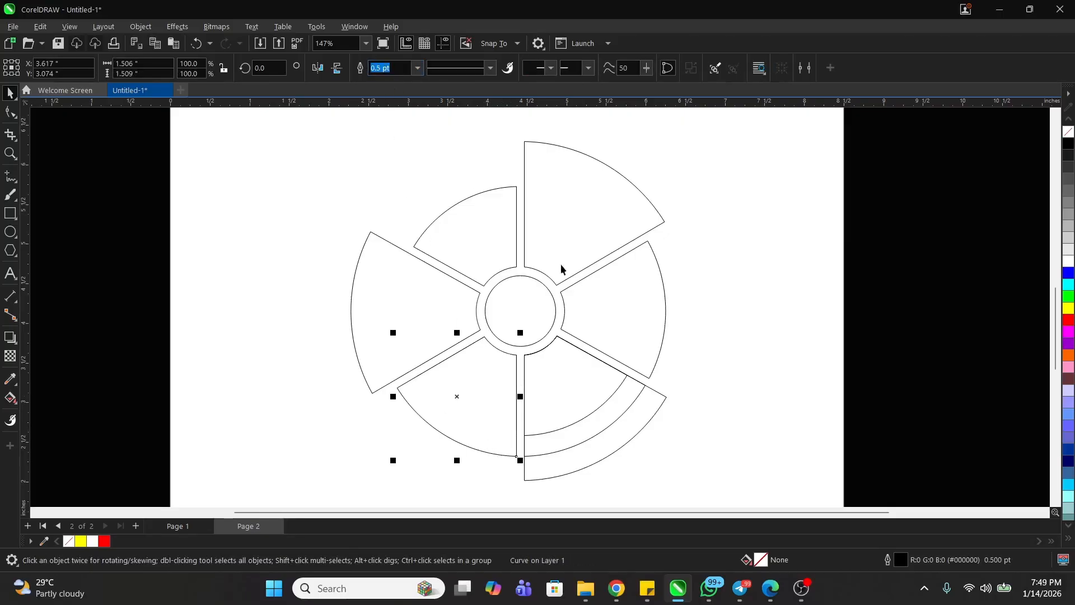
Weld the three layers of the lower-right wedge into one large shape
{"action": "left_click", "coordinate": [629, 414]}
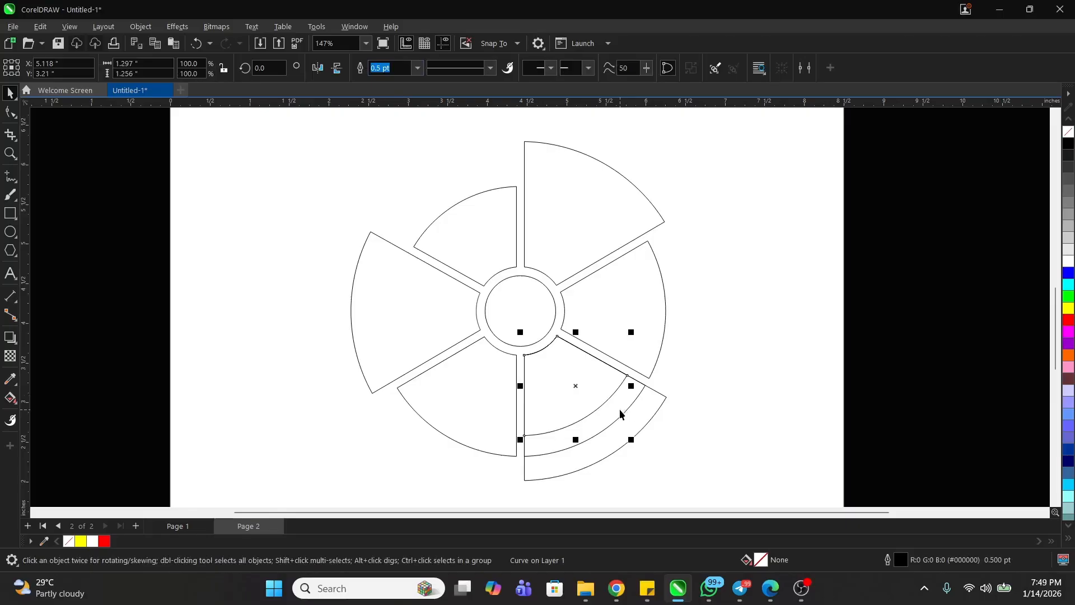
{"action": "left_click", "coordinate": [620, 414], "text": "shift"}
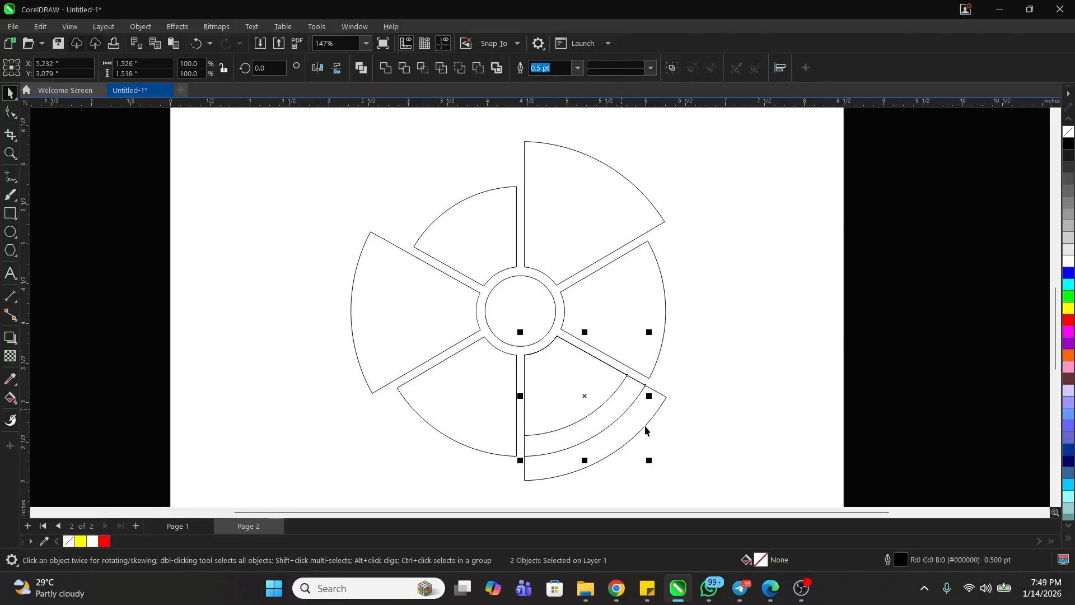
{"action": "left_click", "coordinate": [386, 68]}
{"action": "left_click", "coordinate": [715, 314]}
Import all seven photos from the PICS folder
{"action": "scroll", "coordinate": [452, 304], "scroll_direction": "down", "scroll_amount": 4}
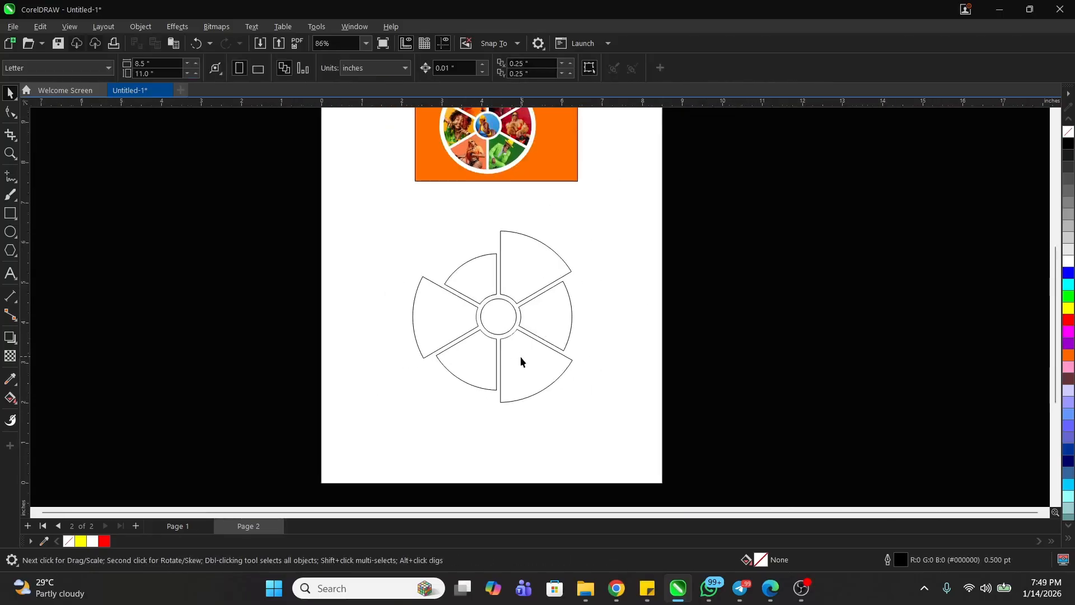
{"action": "scroll", "coordinate": [522, 233], "scroll_direction": "up", "scroll_amount": 3}
{"action": "scroll", "coordinate": [541, 302], "scroll_direction": "down", "scroll_amount": 3}
{"action": "scroll", "coordinate": [474, 321], "scroll_direction": "up", "scroll_amount": 2}
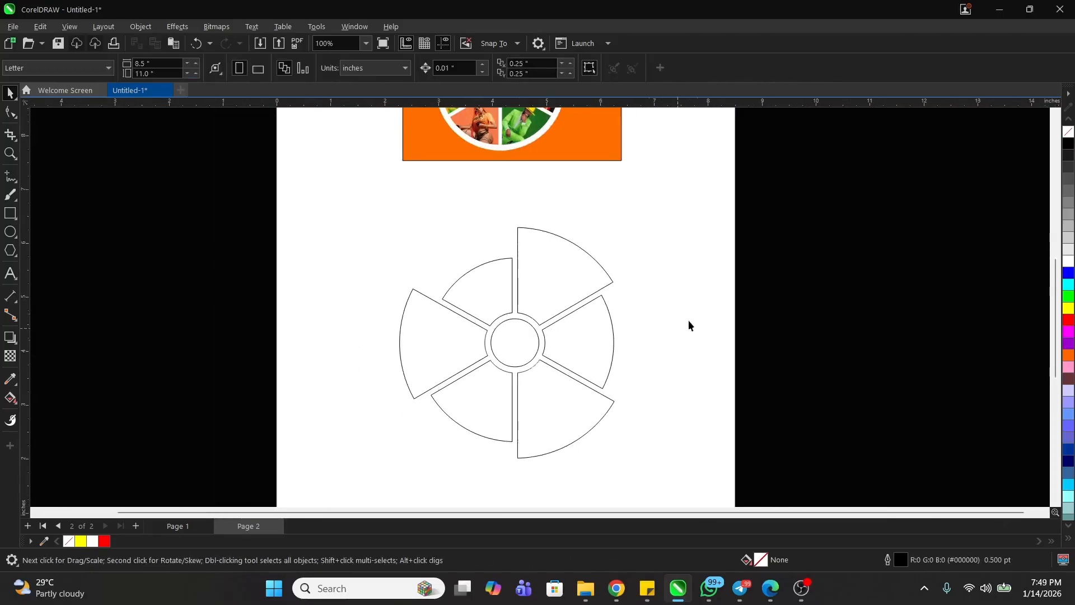
{"action": "right_click", "coordinate": [687, 203]}
{"action": "left_click", "coordinate": [720, 271]}
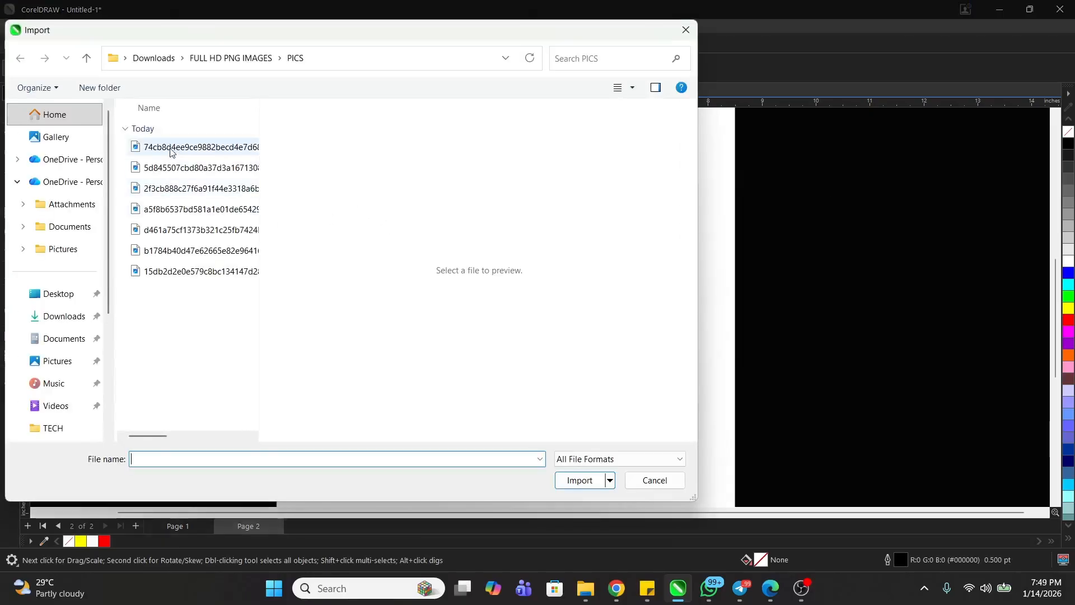
{"action": "left_click", "coordinate": [171, 149]}
{"action": "left_click", "coordinate": [213, 272], "text": "shift"}
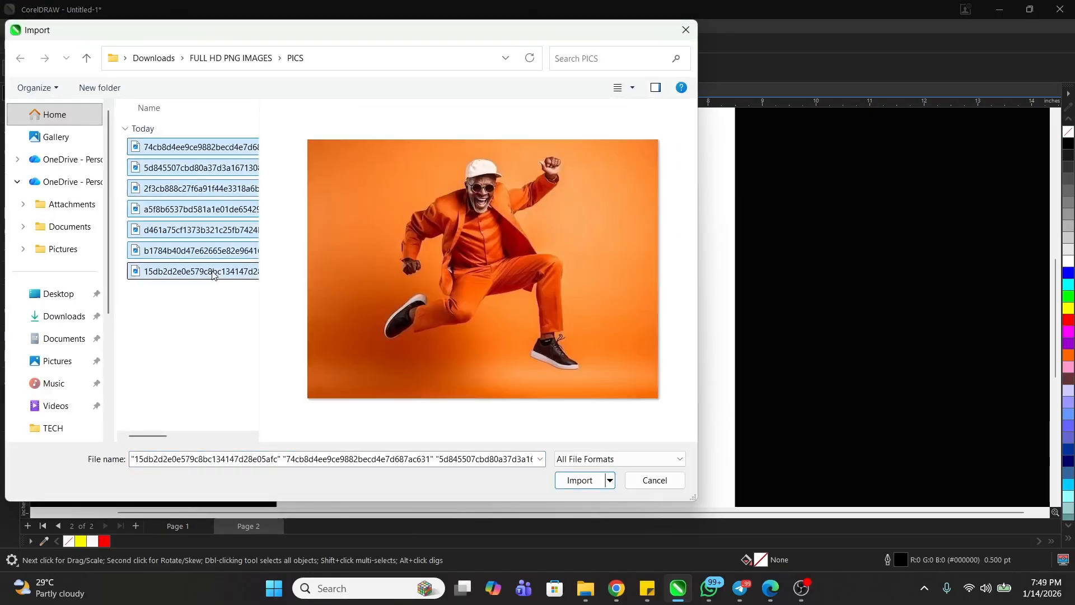
{"action": "left_click", "coordinate": [587, 483]}
Place the seven imported photos one by one at small sizes around the wedge wheel
{"action": "left_click_drag", "start_coordinate": [624, 246], "coordinate": [674, 322]}
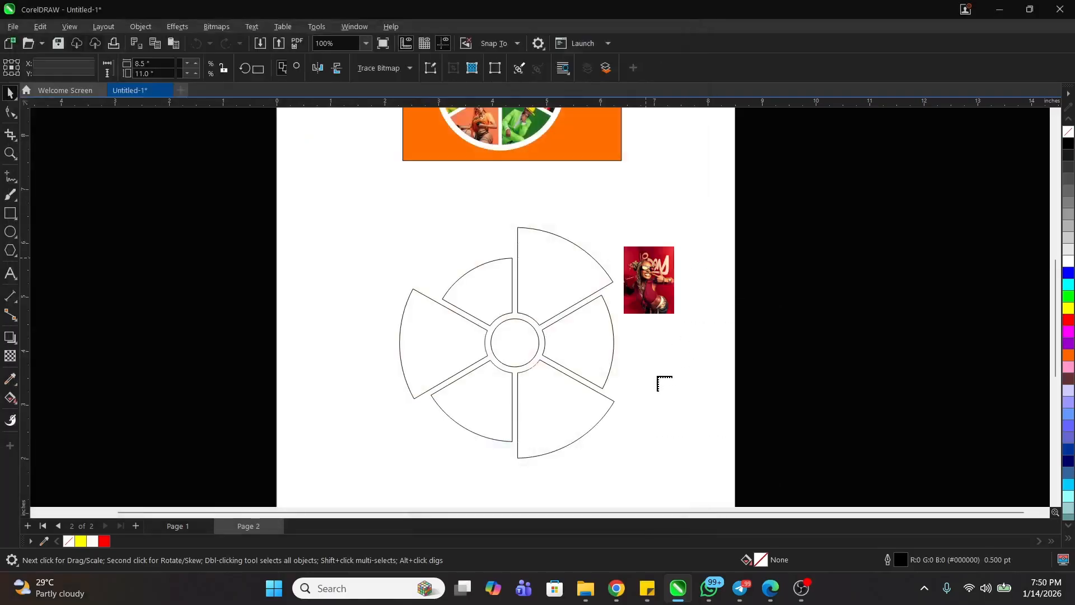
{"action": "left_click", "coordinate": [657, 377]}
{"action": "left_click", "coordinate": [342, 247]}
{"action": "left_click", "coordinate": [384, 195]}
{"action": "left_click", "coordinate": [303, 351]}
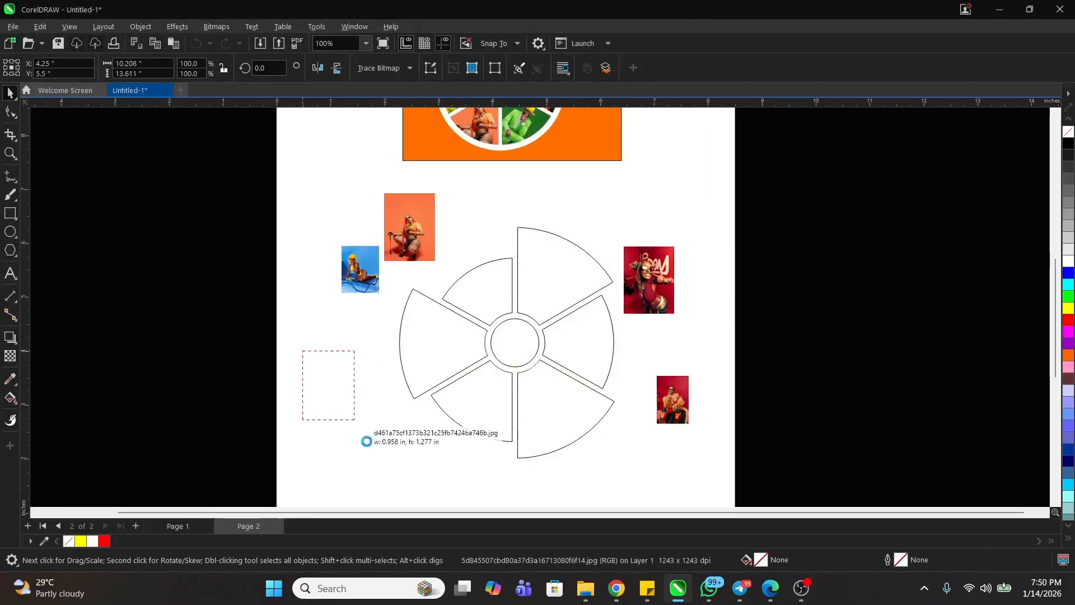
{"action": "left_click", "coordinate": [374, 449]}
{"action": "left_click", "coordinate": [630, 475]}
{"action": "left_click", "coordinate": [674, 485]}
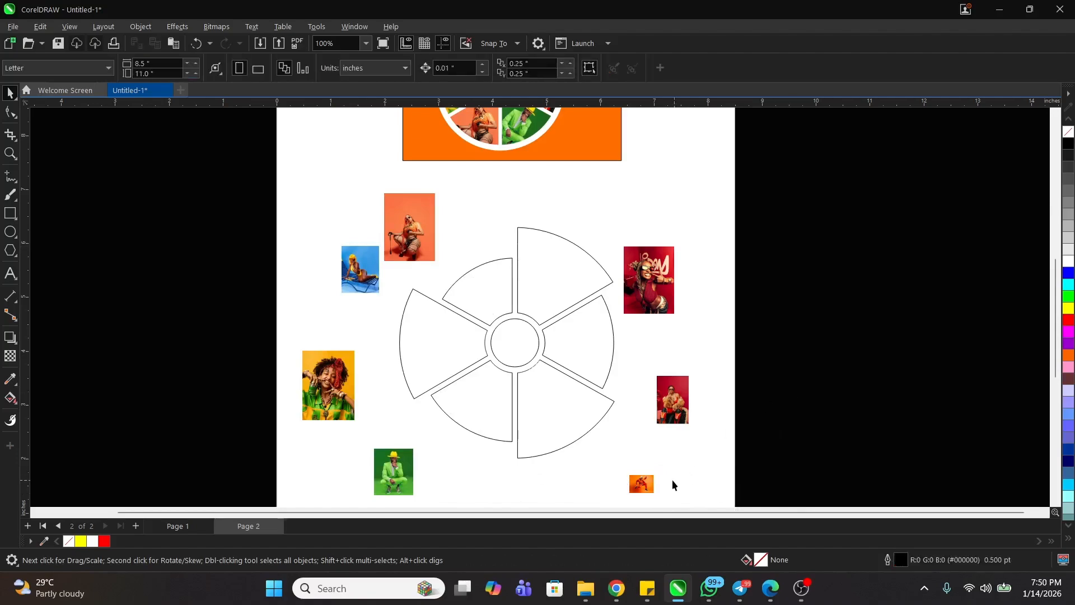
Enlarge the orange-suit photo to about 1.46 by 1.08 inches and PowerClip it inside the upper-left wedge
{"action": "left_click", "coordinate": [643, 484]}
{"action": "left_click_drag", "start_coordinate": [655, 473], "coordinate": [685, 451]}
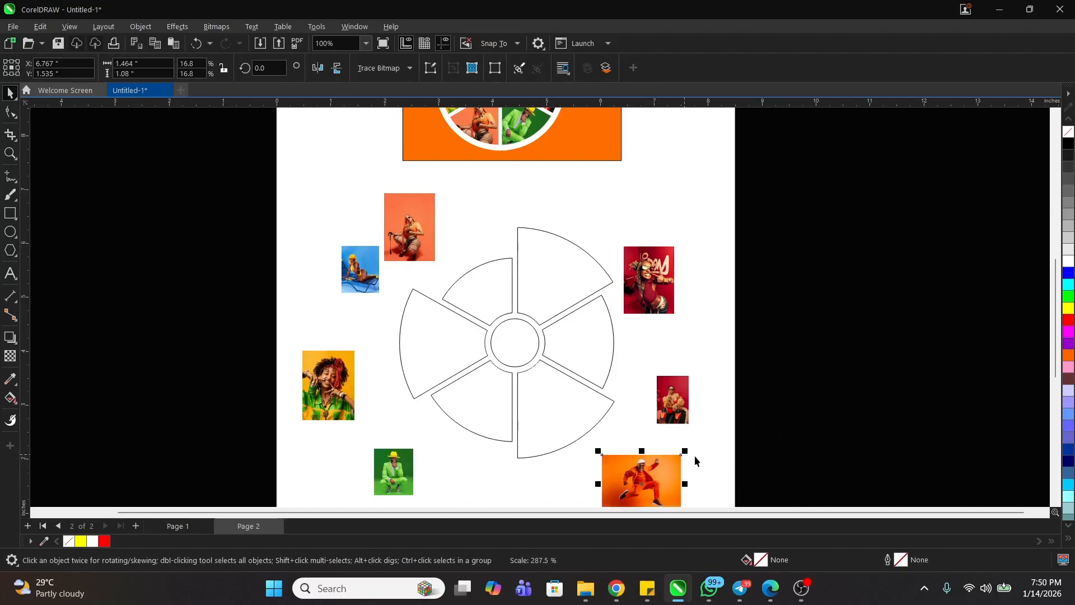
{"action": "right_click", "coordinate": [656, 482]}
{"action": "left_click", "coordinate": [712, 287]}
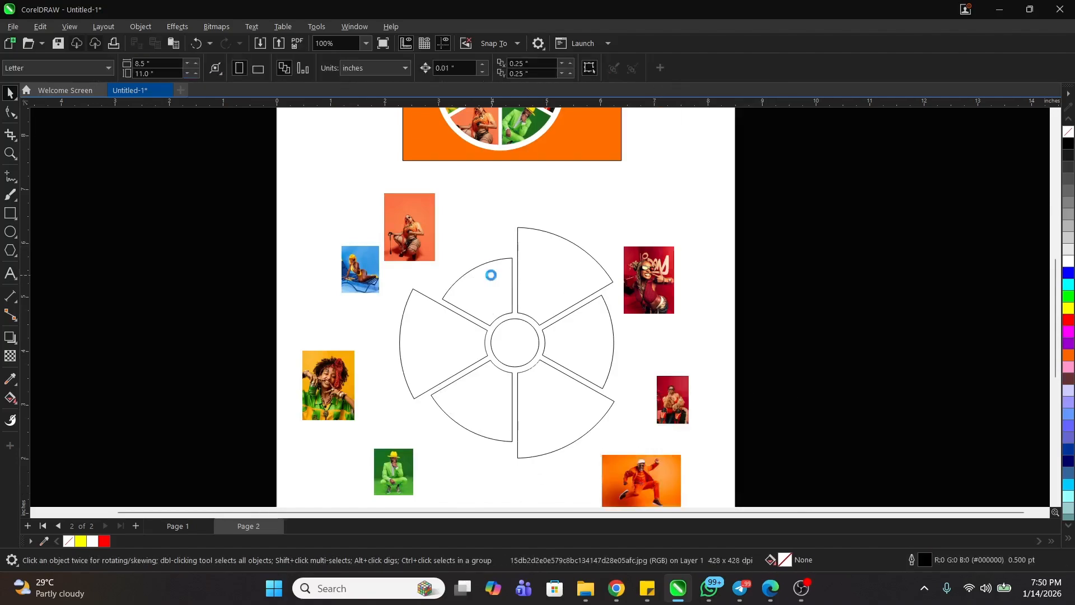
PowerClip the red graffiti-wall photo inside the large upper-right wedge
{"action": "left_click", "coordinate": [650, 281]}
{"action": "right_click", "coordinate": [650, 280]}
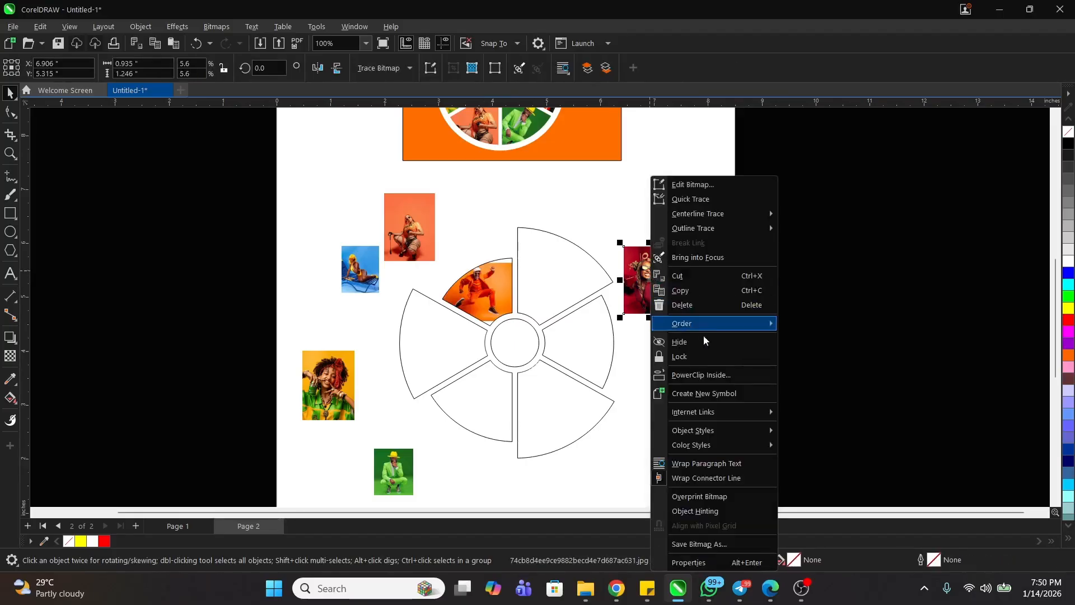
{"action": "left_click", "coordinate": [696, 378]}
{"action": "left_click", "coordinate": [547, 287]}
PowerClip the photo of the seated woman in the fur coat inside the large lower-right wedge
{"action": "left_click", "coordinate": [672, 392]}
{"action": "right_click", "coordinate": [674, 390]}
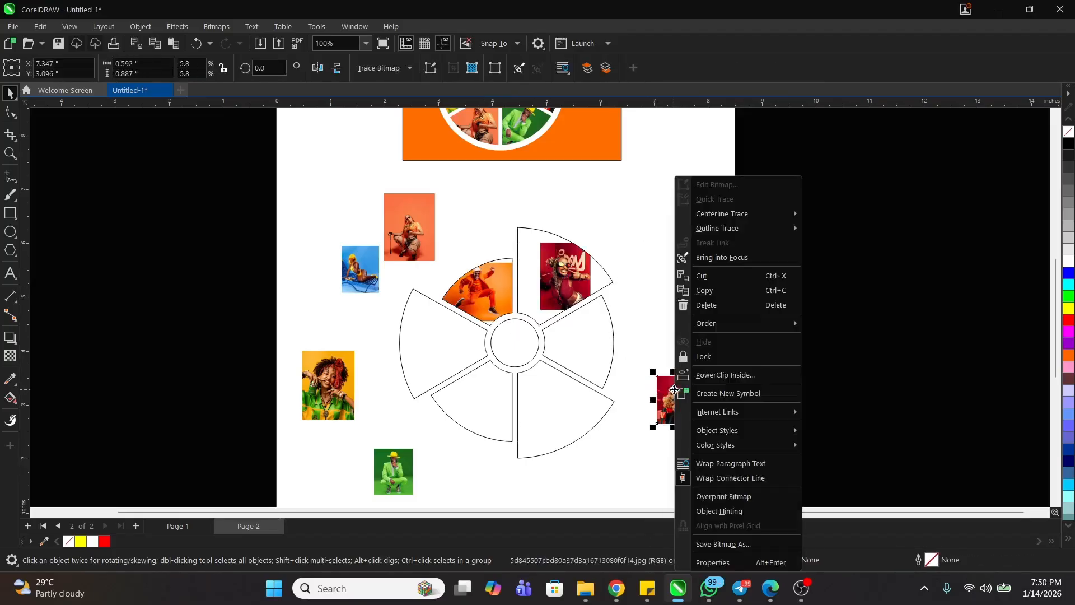
{"action": "left_click", "coordinate": [727, 375]}
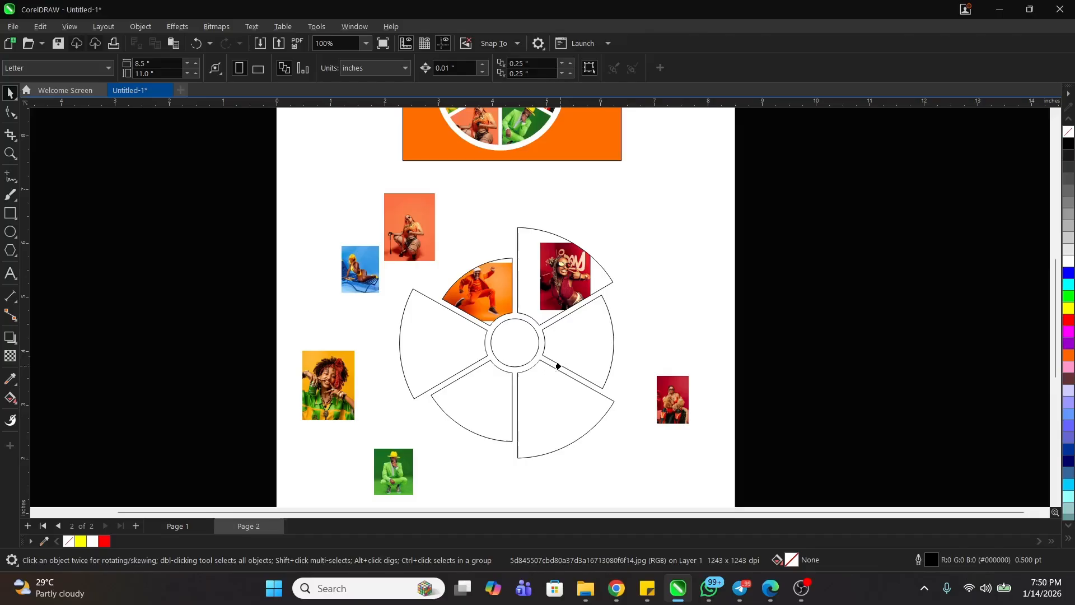
{"action": "left_click", "coordinate": [553, 412]}
PowerClip the green-suit photo inside the right wedge
{"action": "left_click", "coordinate": [393, 470]}
{"action": "right_click", "coordinate": [391, 468]}
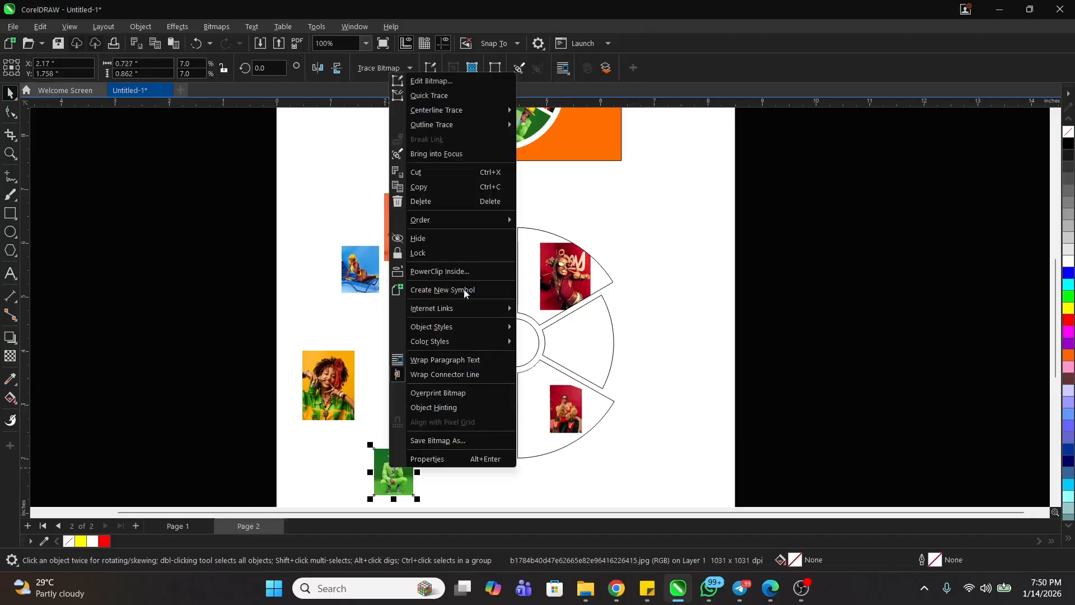
{"action": "left_click", "coordinate": [441, 271]}
{"action": "left_click", "coordinate": [581, 360]}
PowerClip the yellow-background photo inside the large left wedge
{"action": "left_click", "coordinate": [327, 377]}
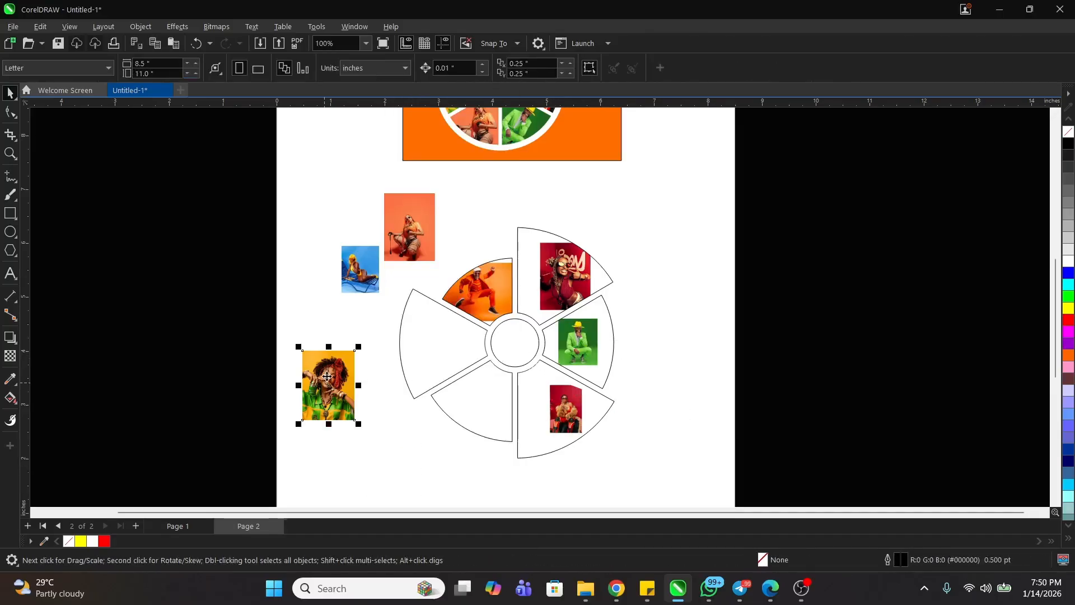
{"action": "right_click", "coordinate": [327, 377]}
{"action": "left_click", "coordinate": [388, 372]}
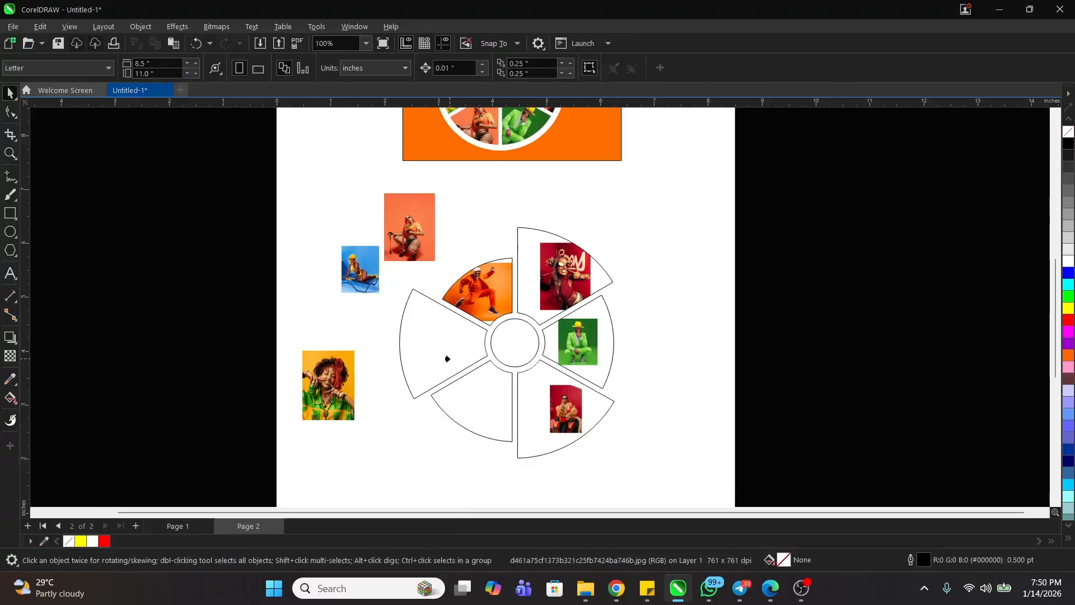
{"action": "left_click", "coordinate": [447, 358]}
PowerClip the coral-background photo inside the lower-left wedge
{"action": "left_click", "coordinate": [410, 227]}
{"action": "right_click", "coordinate": [410, 227]}
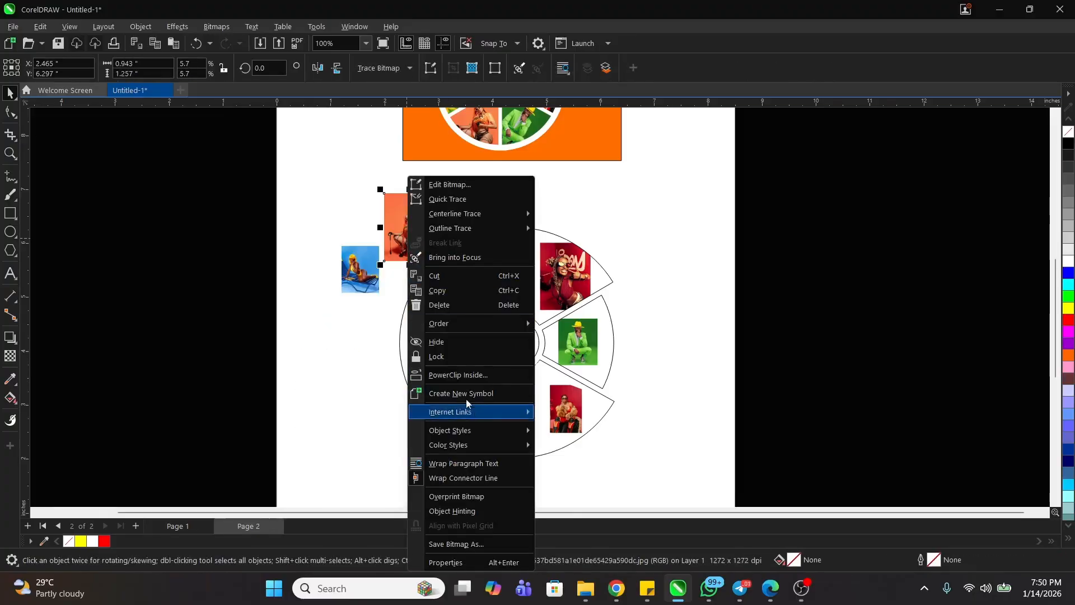
{"action": "left_click", "coordinate": [465, 375]}
{"action": "left_click", "coordinate": [482, 419]}
Enlarge the orange-suit photo inside the upper-left wedge to about 20% scale and rotate it about 12 degrees counterclockwise
{"action": "left_click", "coordinate": [359, 271]}
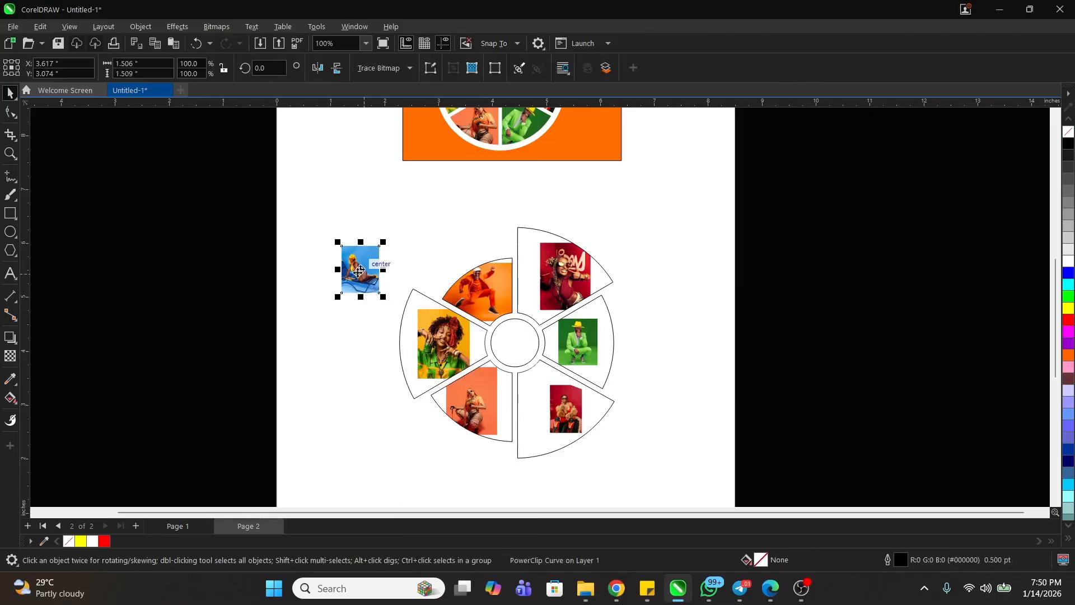
{"action": "left_click_drag", "start_coordinate": [387, 213], "coordinate": [613, 458]}
{"action": "key", "text": "space"}
{"action": "left_click", "coordinate": [498, 237]}
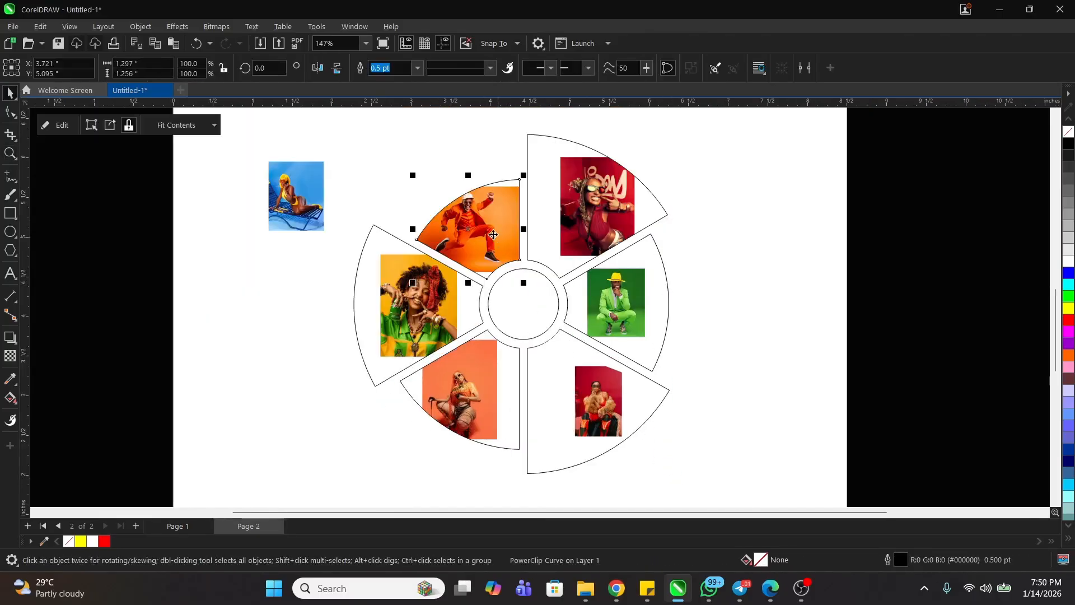
{"action": "left_click", "coordinate": [499, 237], "text": "ctrl"}
{"action": "left_click_drag", "start_coordinate": [529, 276], "coordinate": [554, 294]}
{"action": "left_click_drag", "start_coordinate": [488, 214], "coordinate": [488, 209]}
{"action": "left_click", "coordinate": [487, 211]}
{"action": "left_click_drag", "start_coordinate": [550, 176], "coordinate": [549, 147]}
{"action": "left_click", "coordinate": [516, 247]}
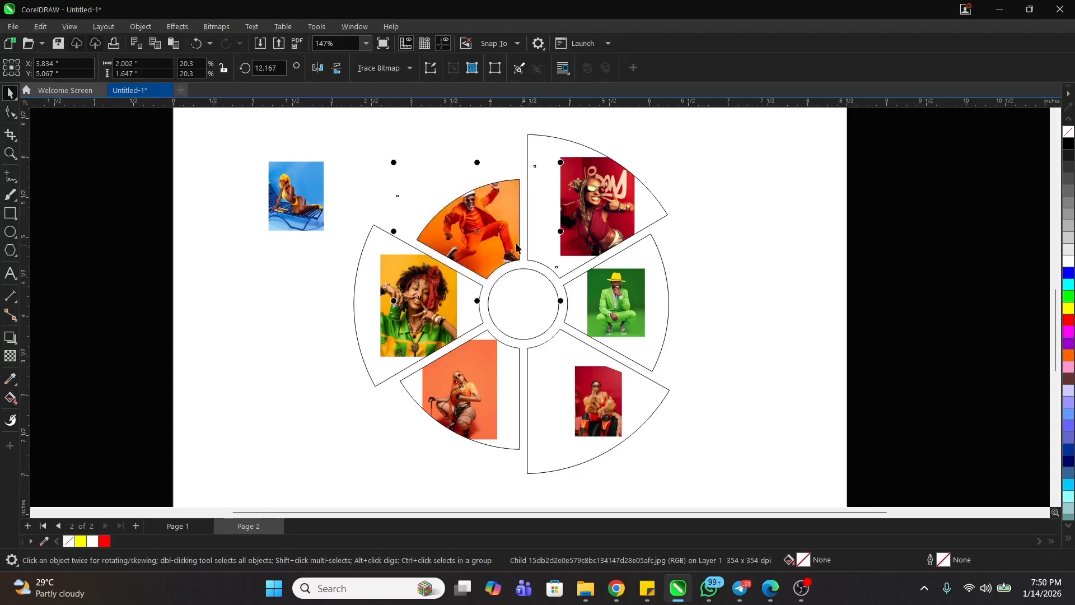
{"action": "left_click", "coordinate": [490, 216]}
Shift the graffiti-wall photo toward the straight edge of the upper-right wedge and enlarge it to about 1.59 by 2.12 inches
{"action": "left_click", "coordinate": [595, 207]}
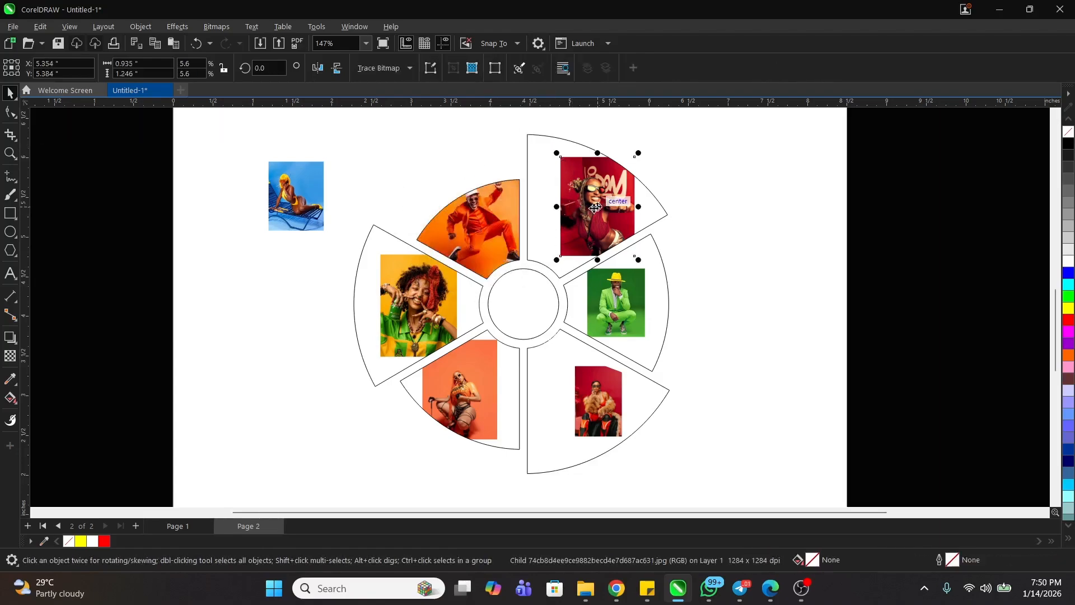
{"action": "left_click_drag", "start_coordinate": [595, 208], "coordinate": [568, 209]}
{"action": "left_click_drag", "start_coordinate": [611, 261], "coordinate": [638, 295]}
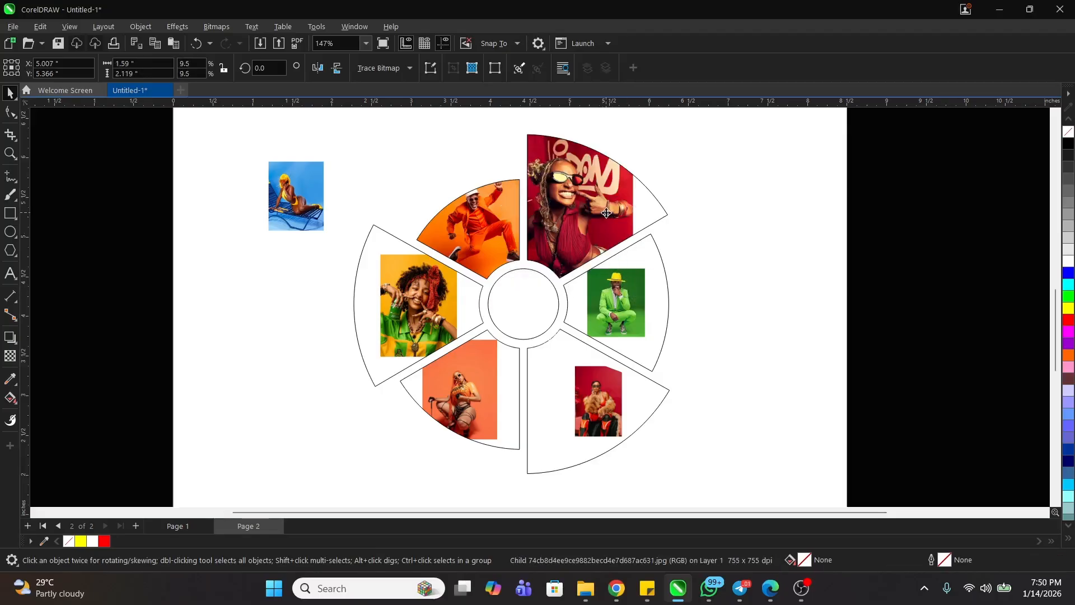
{"action": "scroll", "coordinate": [636, 134], "scroll_direction": "up", "scroll_amount": 1}
{"action": "left_click", "coordinate": [636, 131]}
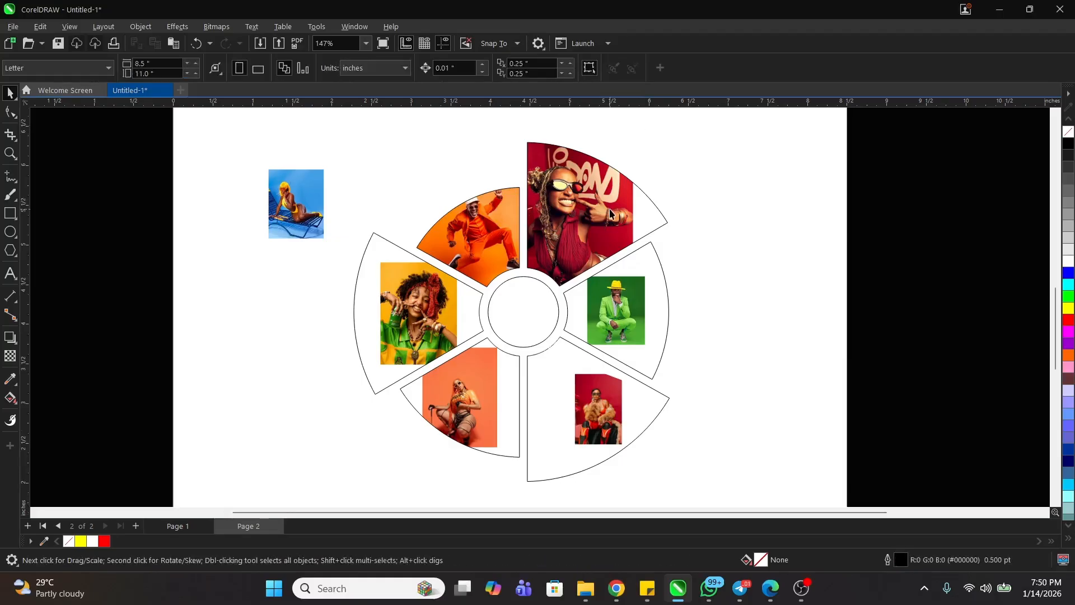
Open the upper-right wedge's contents for editing and rotate the graffiti-wall photo about 13 degrees clockwise
{"action": "double_click", "coordinate": [608, 210]}
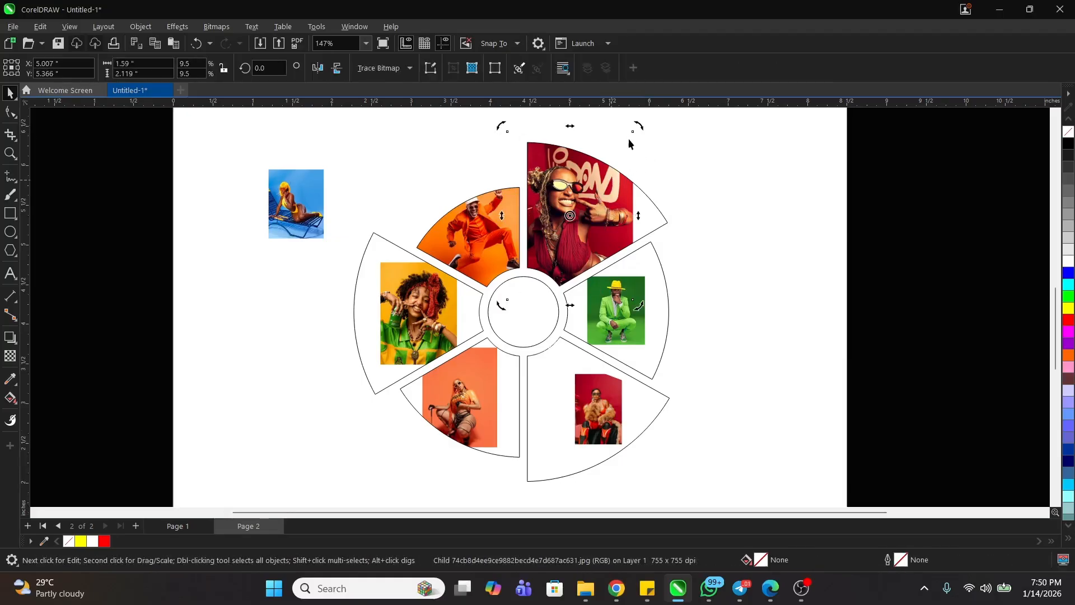
{"action": "double_click", "coordinate": [600, 205]}
{"action": "left_click", "coordinate": [629, 141]}
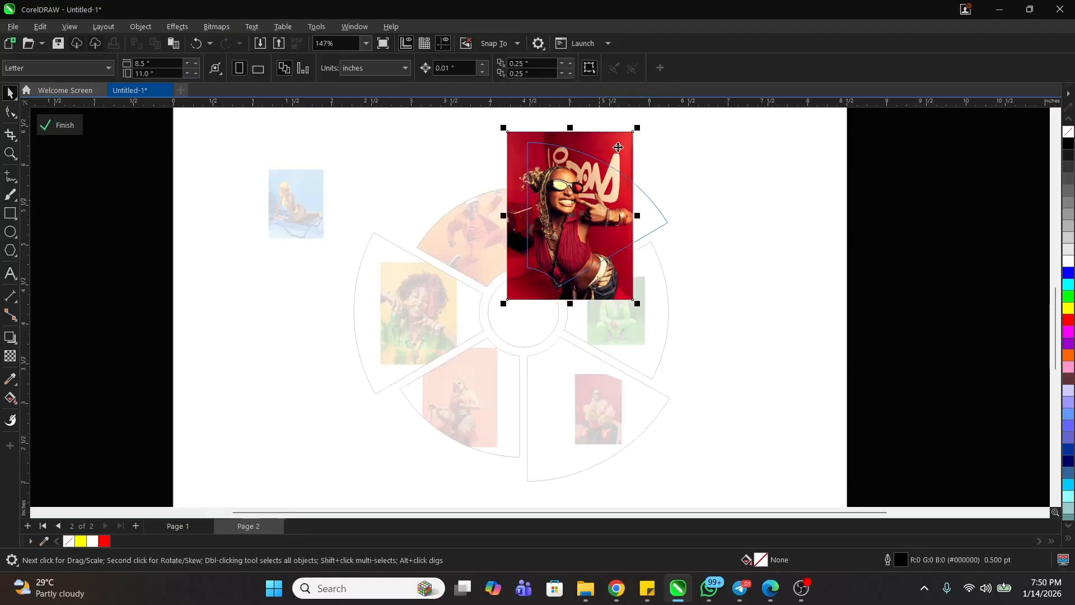
{"action": "left_click", "coordinate": [630, 134]}
{"action": "left_click_drag", "start_coordinate": [652, 136], "coordinate": [659, 163]}
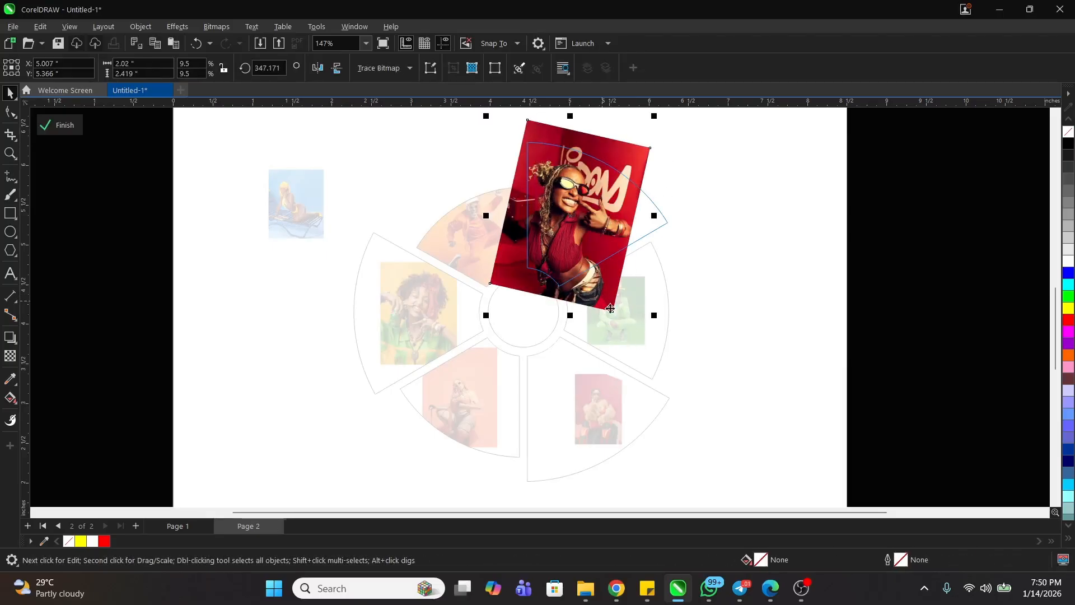
{"action": "key", "text": "Escape"}
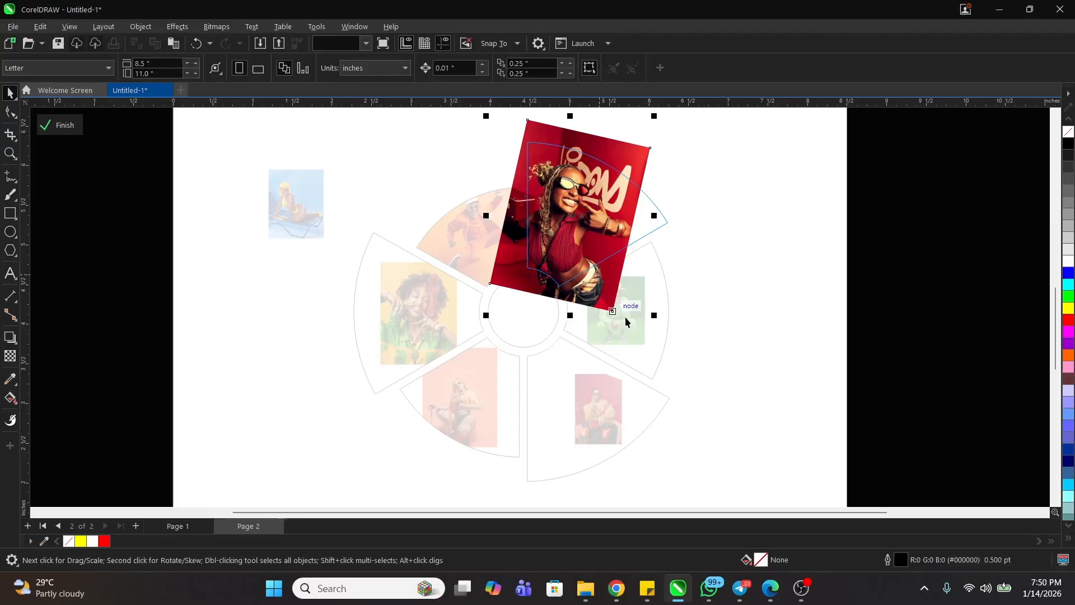
Enlarge and reposition the graffiti-wall photo to cover the upper-right wedge, tilt it slightly further clockwise, and finish editing the contents
{"action": "left_click_drag", "start_coordinate": [654, 316], "coordinate": [694, 363]}
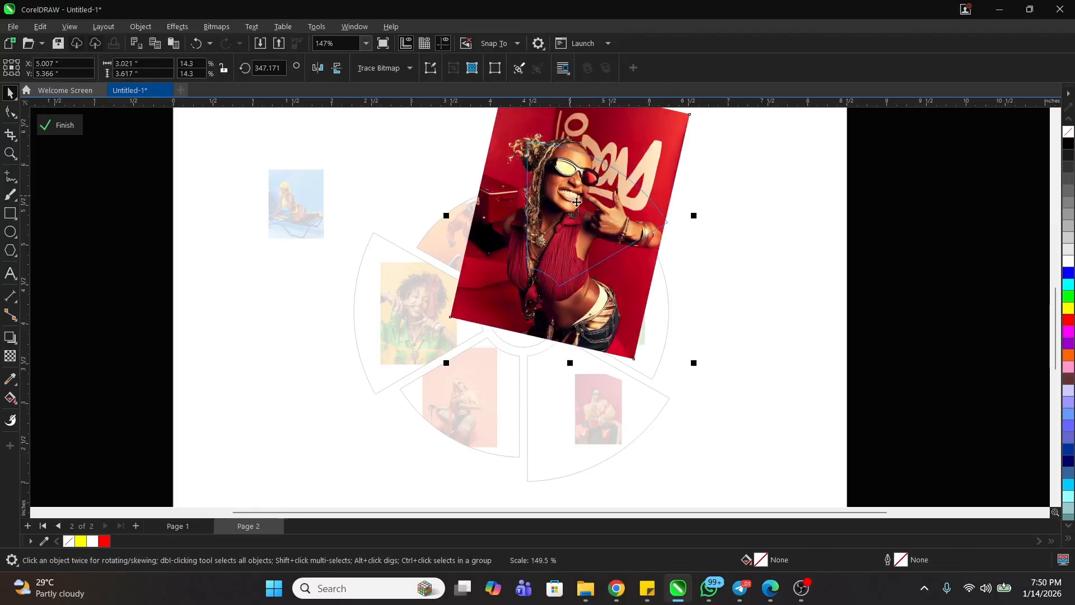
{"action": "left_click_drag", "start_coordinate": [578, 202], "coordinate": [588, 219]}
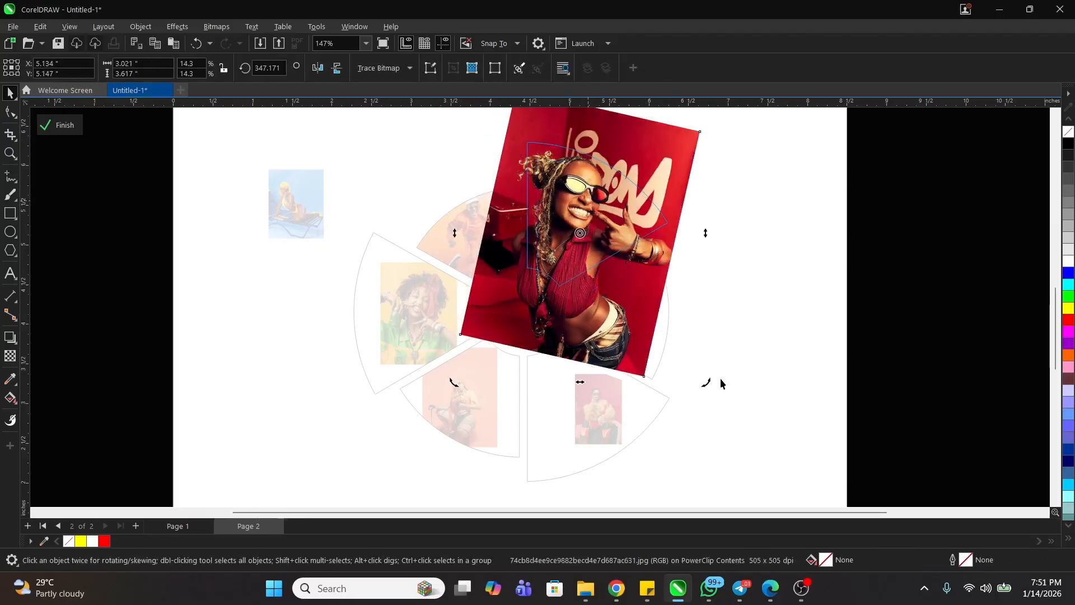
{"action": "mouse_move", "coordinate": [708, 379]}
{"action": "left_mouse_down"}
{"action": "mouse_move", "coordinate": [669, 391]}
{"action": "mouse_move", "coordinate": [706, 384]}
{"action": "left_mouse_up"}
{"action": "left_click", "coordinate": [631, 362]}
{"action": "left_click", "coordinate": [752, 324], "text": "ctrl"}
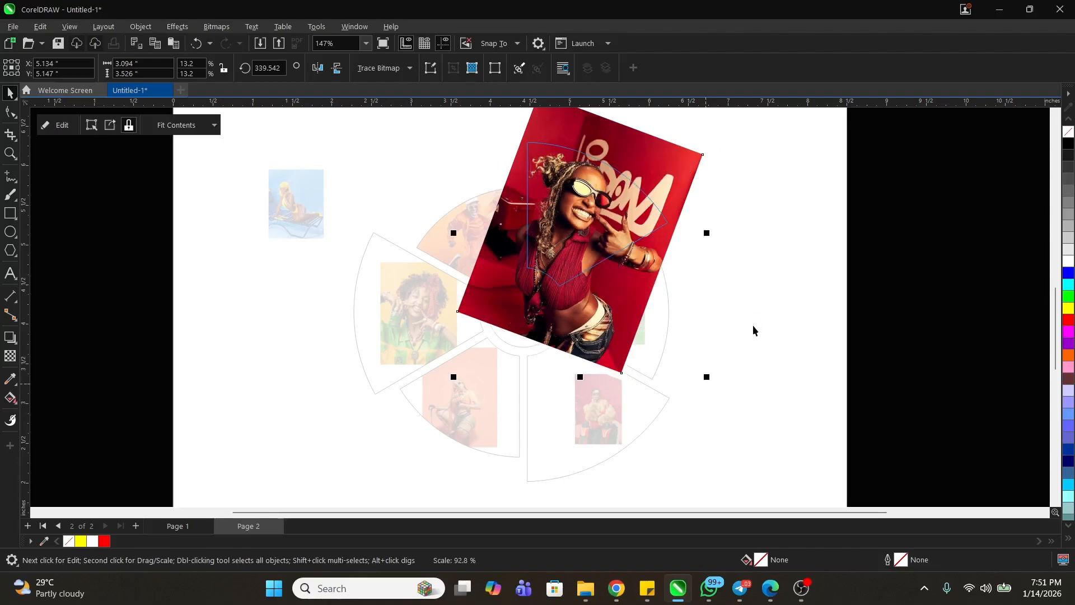
{"action": "left_click", "coordinate": [753, 324]}
Enlarge the green-suit photo to about 1.52 by 1.80 inches so it covers the right wedge, and finish editing its contents
{"action": "left_click", "coordinate": [630, 309]}
{"action": "left_click", "coordinate": [630, 309], "text": "ctrl"}
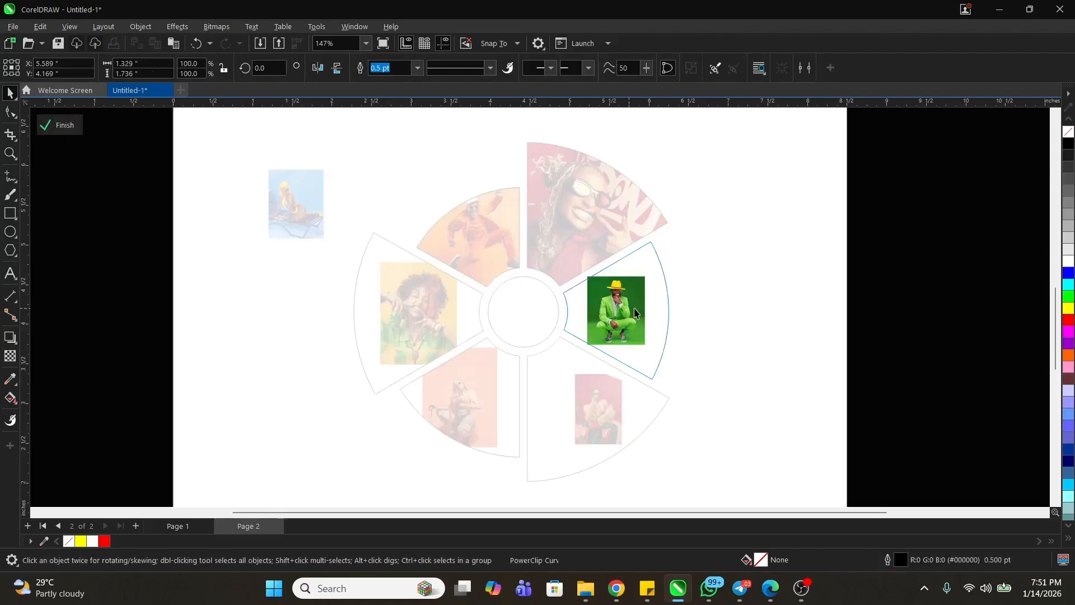
{"action": "left_click_drag", "start_coordinate": [679, 377], "coordinate": [689, 389]}
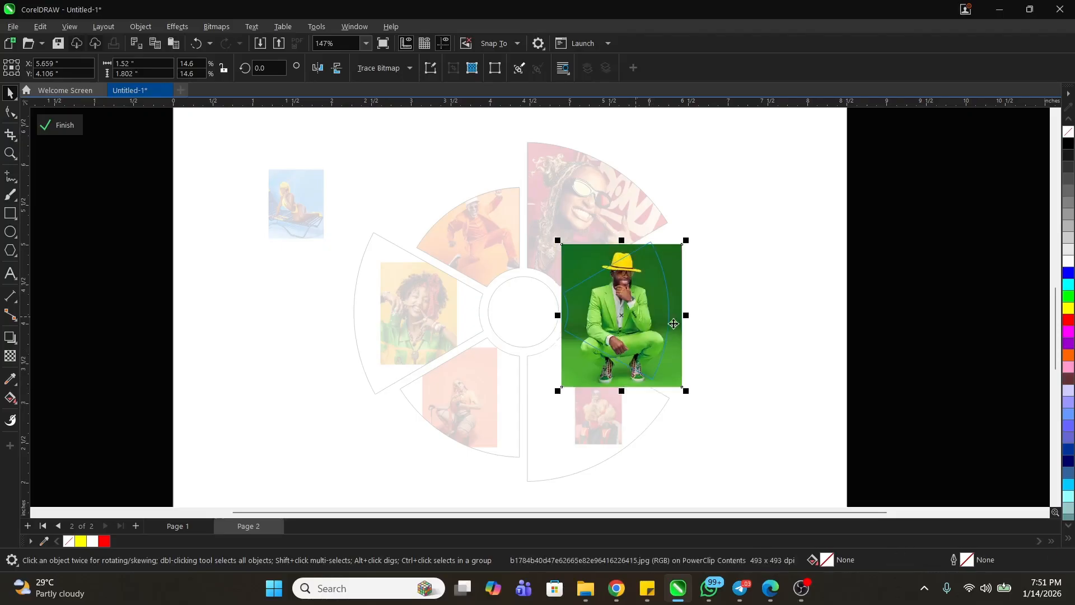
{"action": "left_click", "coordinate": [638, 317], "text": "ctrl"}
Open the lower-right wedge's contents, enlarge the fur-coat photo to about 1.23 by 1.85 inches, and rotate it about 16 degrees counterclockwise
{"action": "scroll", "coordinate": [615, 412], "scroll_direction": "up", "scroll_amount": 2}
{"action": "left_click", "coordinate": [615, 413]}
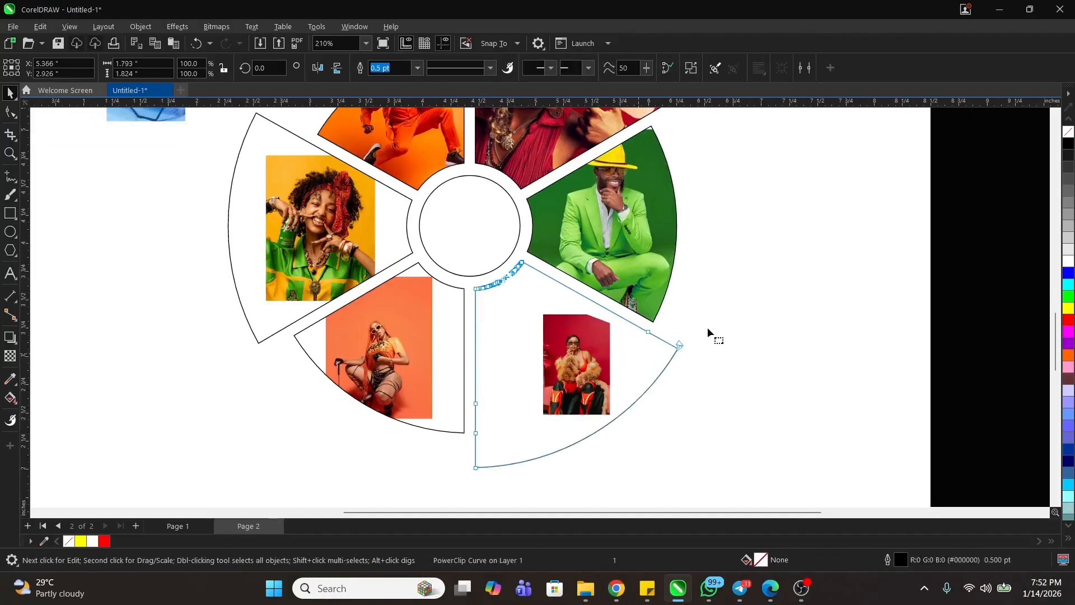
{"action": "left_click", "coordinate": [582, 368], "text": "ctrl"}
{"action": "left_click_drag", "start_coordinate": [614, 419], "coordinate": [676, 476]}
{"action": "left_click", "coordinate": [600, 363]}
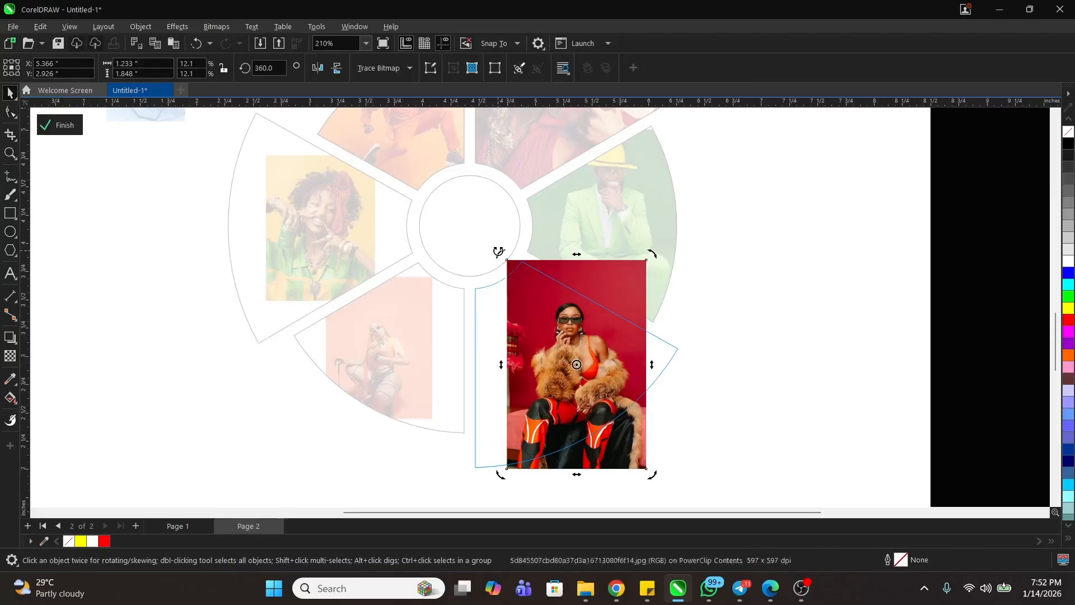
{"action": "left_click_drag", "start_coordinate": [497, 248], "coordinate": [467, 273]}
{"action": "left_click", "coordinate": [599, 308]}
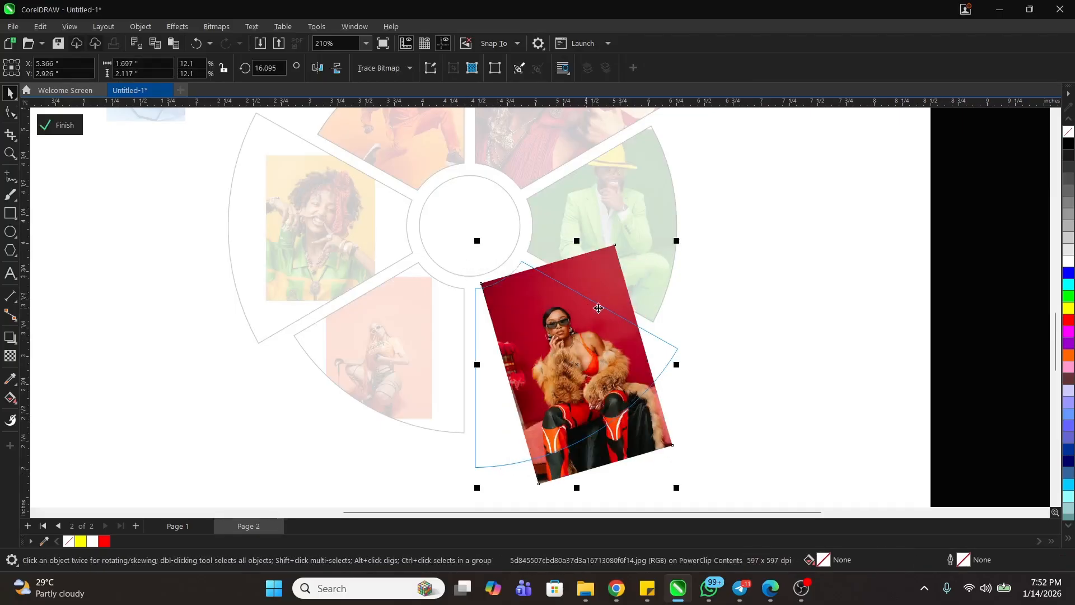
Enlarge the tilted fur-coat photo to about 2.88 by 3.59 inches, position it to cover the lower-right wedge, and finish editing
{"action": "left_click_drag", "start_coordinate": [676, 242], "coordinate": [701, 207]}
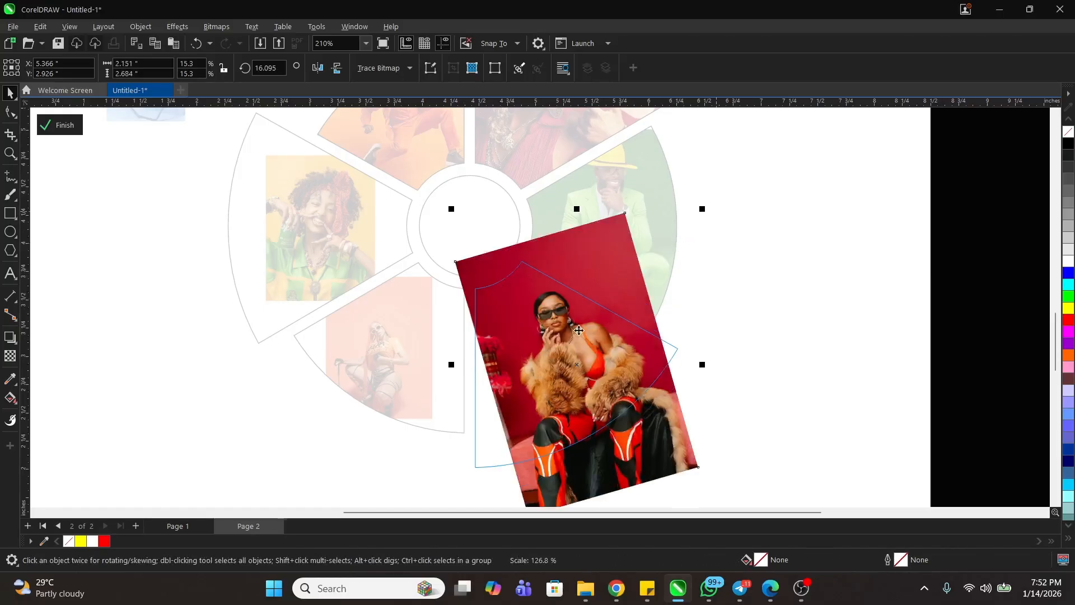
{"action": "left_click_drag", "start_coordinate": [576, 330], "coordinate": [564, 333]}
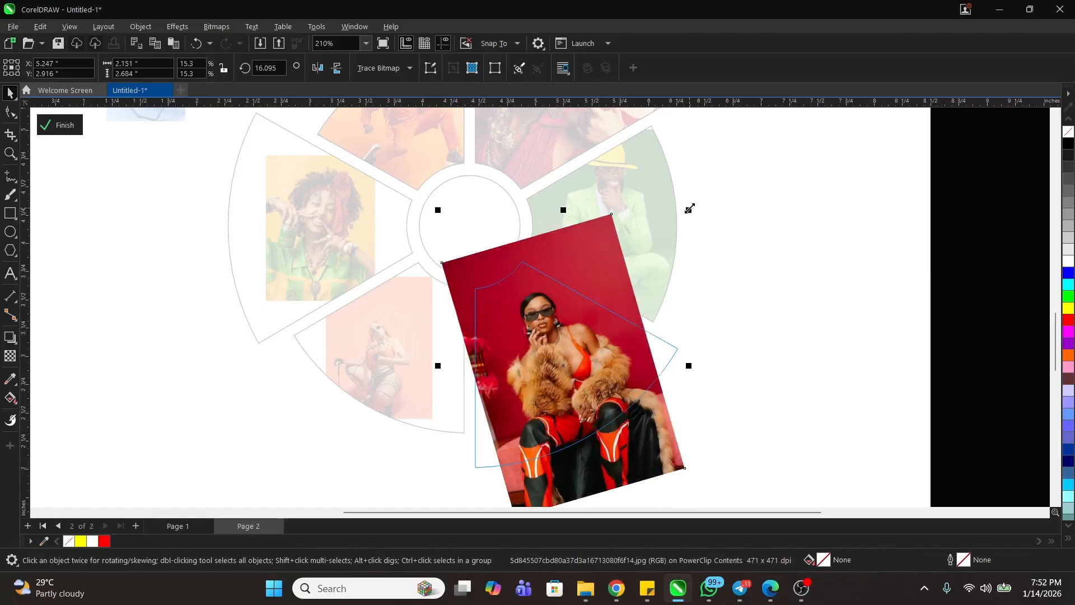
{"action": "left_click_drag", "start_coordinate": [690, 209], "coordinate": [730, 158]}
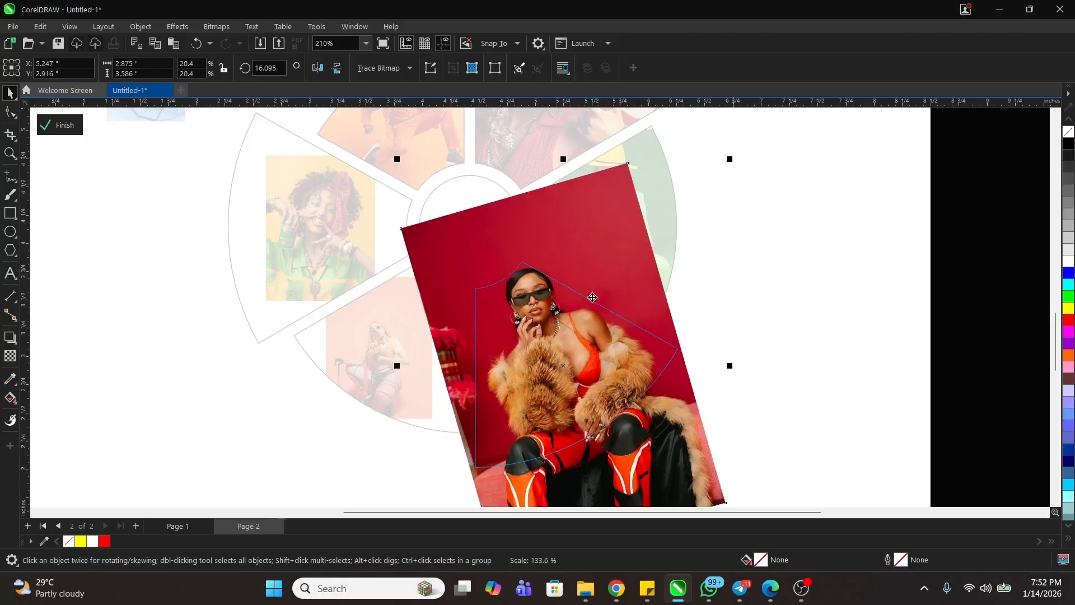
{"action": "left_click_drag", "start_coordinate": [580, 303], "coordinate": [580, 304]}
{"action": "left_click", "coordinate": [736, 247], "text": "ctrl"}
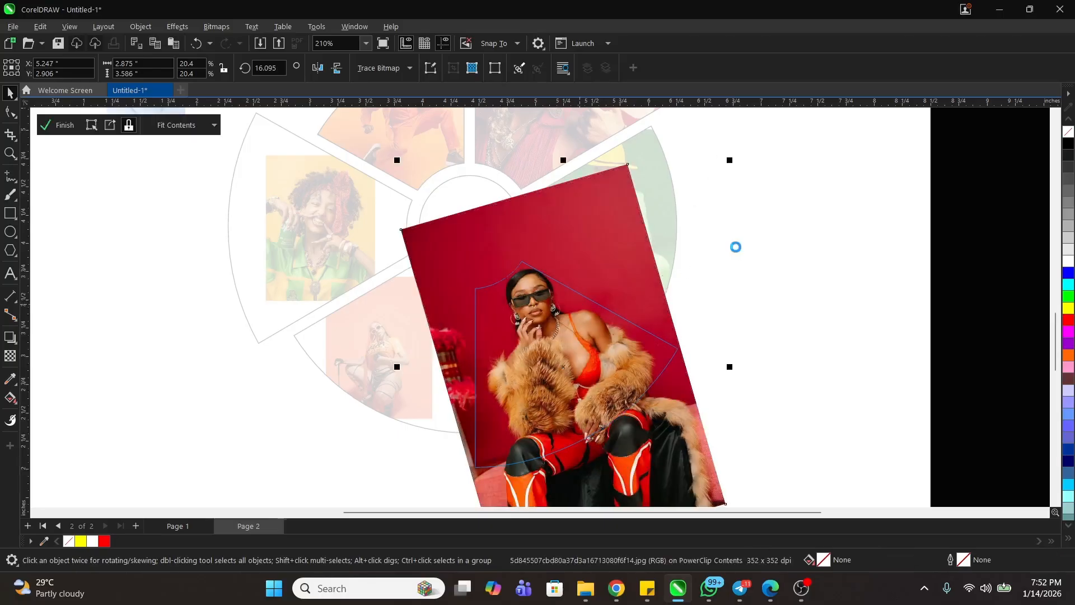
Enlarge the crouching-woman photo in the lower-left wedge to about 1.96 by 2.61 inches, shift it to cover the wedge, and finish editing
{"action": "scroll", "coordinate": [701, 303], "scroll_direction": "down", "scroll_amount": 1}
{"action": "double_click", "coordinate": [470, 336]}
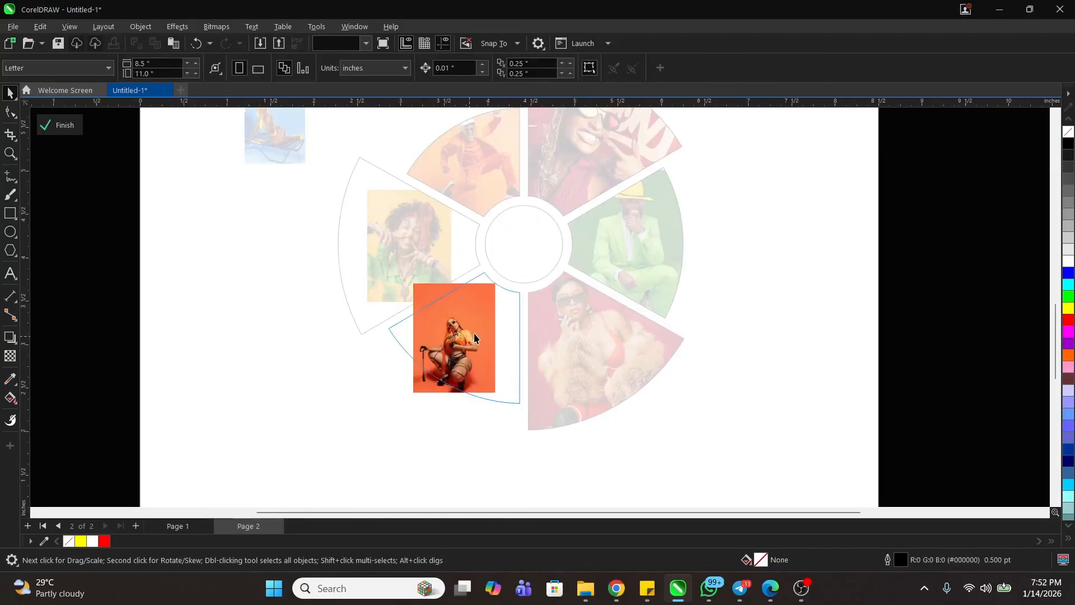
{"action": "left_click", "coordinate": [474, 336]}
{"action": "left_click_drag", "start_coordinate": [506, 280], "coordinate": [547, 222]}
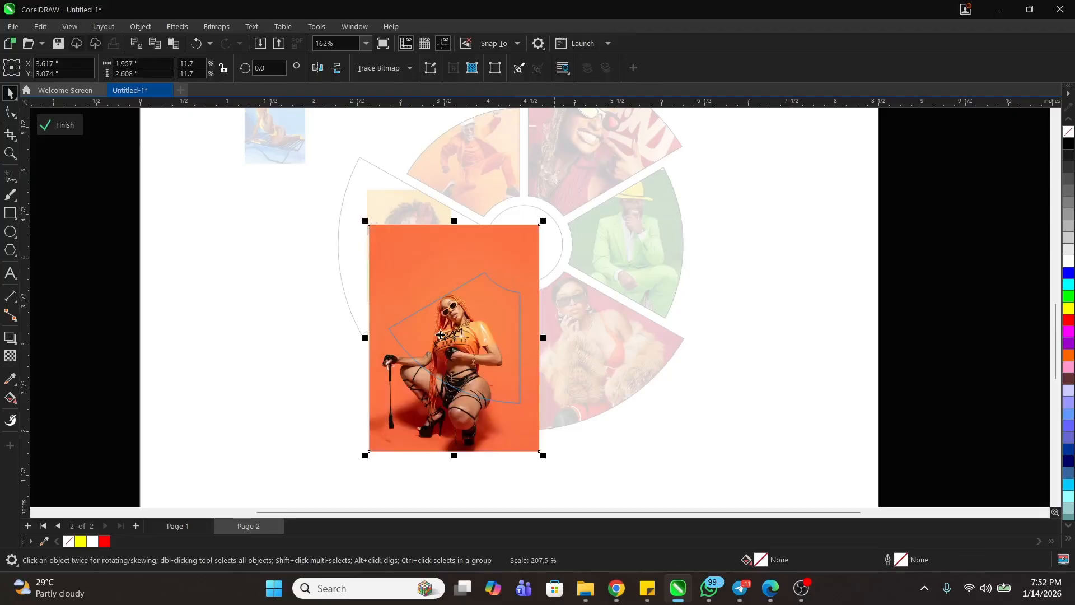
{"action": "left_click_drag", "start_coordinate": [441, 335], "coordinate": [455, 328]}
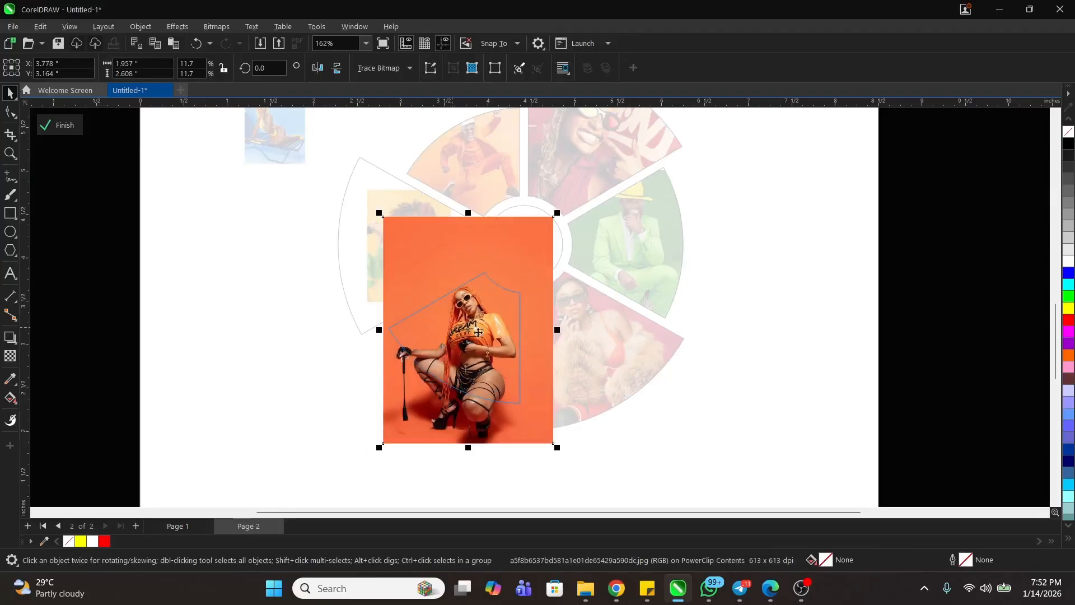
{"action": "double_click", "coordinate": [699, 338]}
Enlarge the green-and-yellow-shirt photo to about 1.64 by 2.19 inches, adjust its position in the left wedge, and finish editing
{"action": "double_click", "coordinate": [399, 255]}
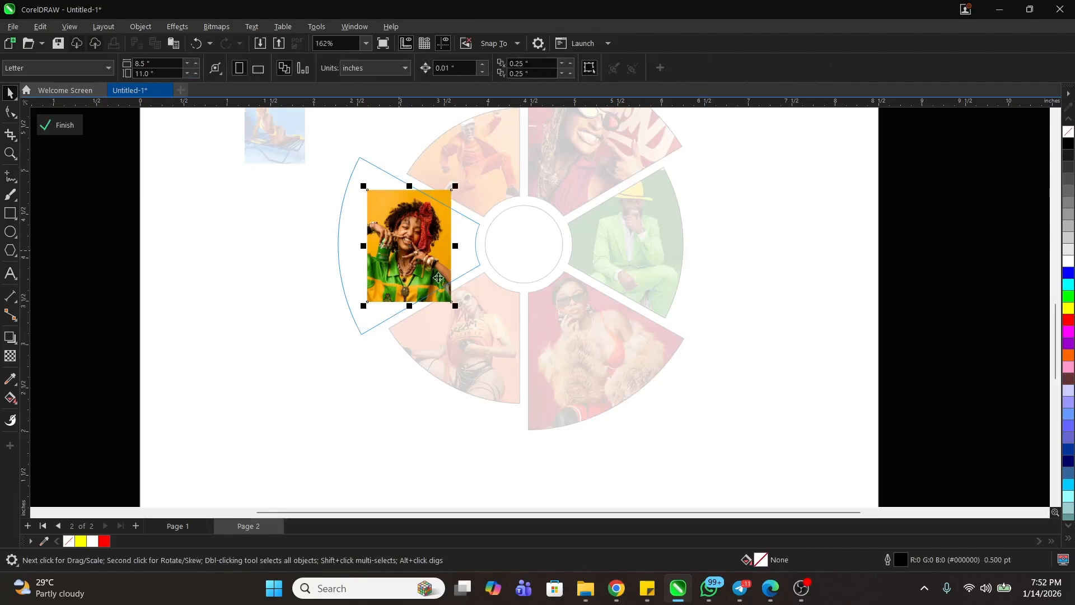
{"action": "left_click_drag", "start_coordinate": [470, 320], "coordinate": [486, 345]}
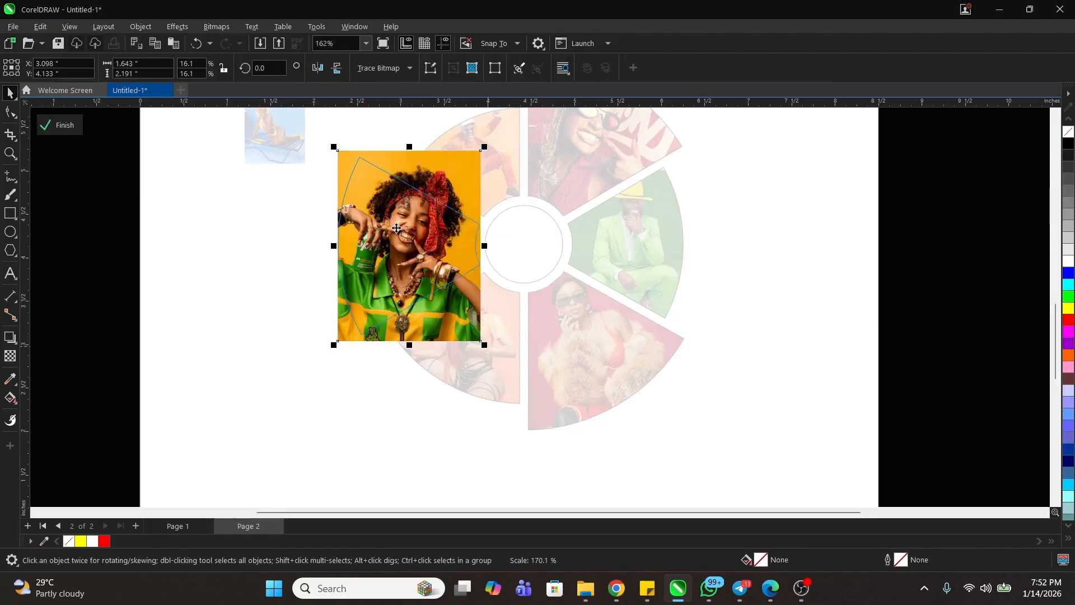
{"action": "left_click_drag", "start_coordinate": [397, 228], "coordinate": [395, 230]}
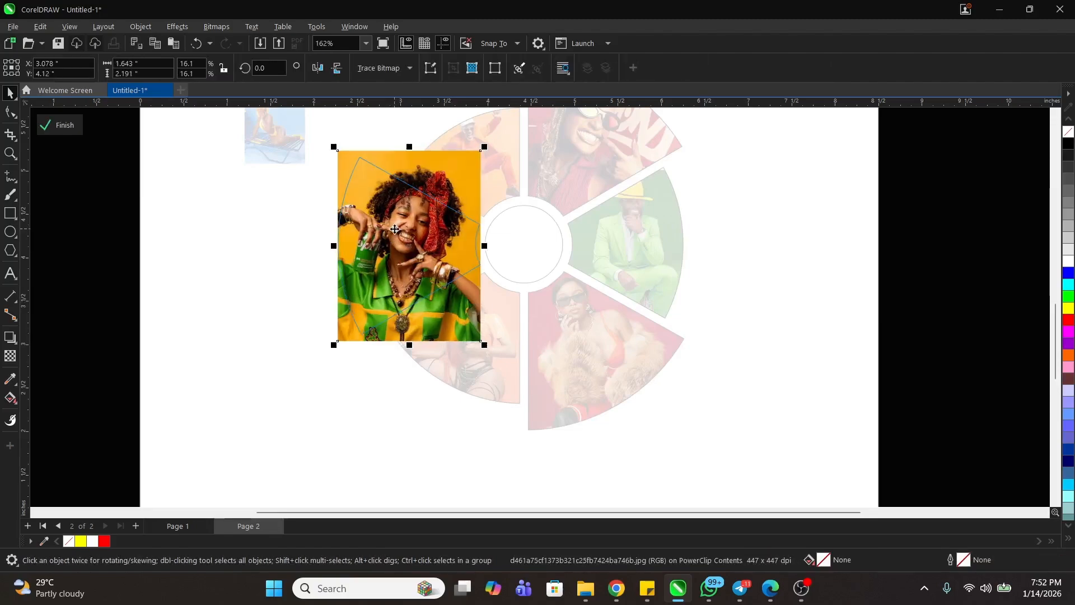
{"action": "double_click", "coordinate": [751, 275]}
{"action": "left_click", "coordinate": [750, 275]}
{"action": "scroll", "coordinate": [470, 339], "scroll_direction": "down", "scroll_amount": 4}
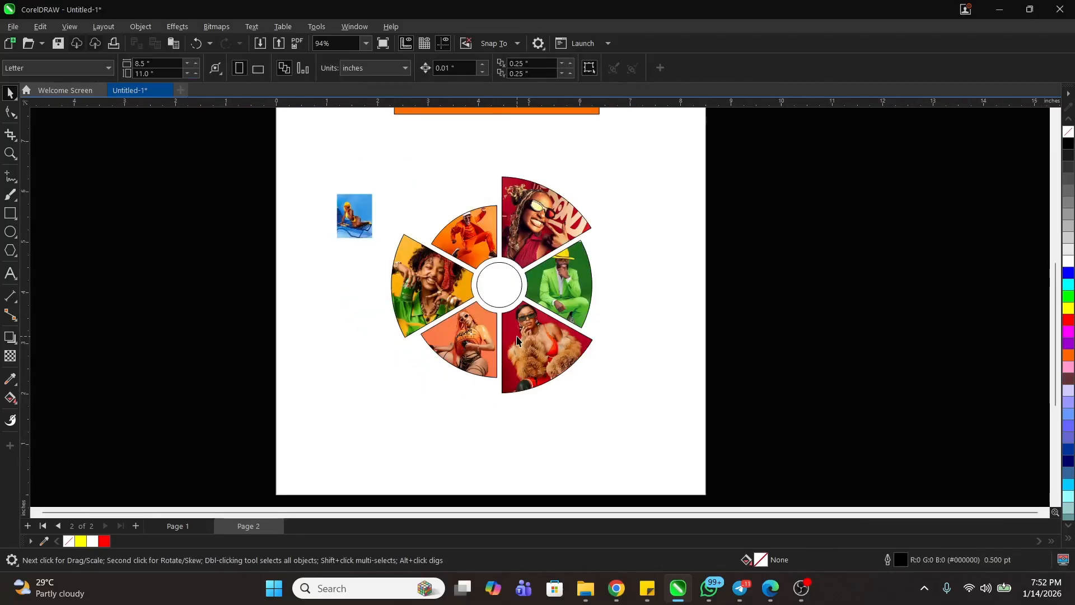
{"action": "key", "text": "z"}
{"action": "left_click_drag", "start_coordinate": [322, 182], "coordinate": [655, 388]}
{"action": "key", "text": "space"}
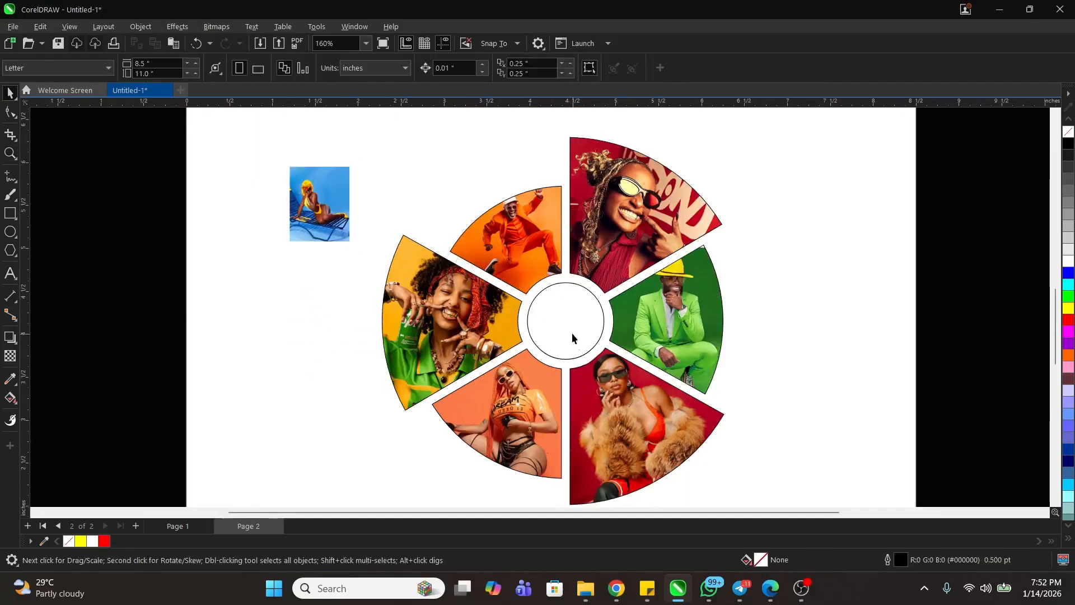
{"action": "left_click", "coordinate": [572, 331]}
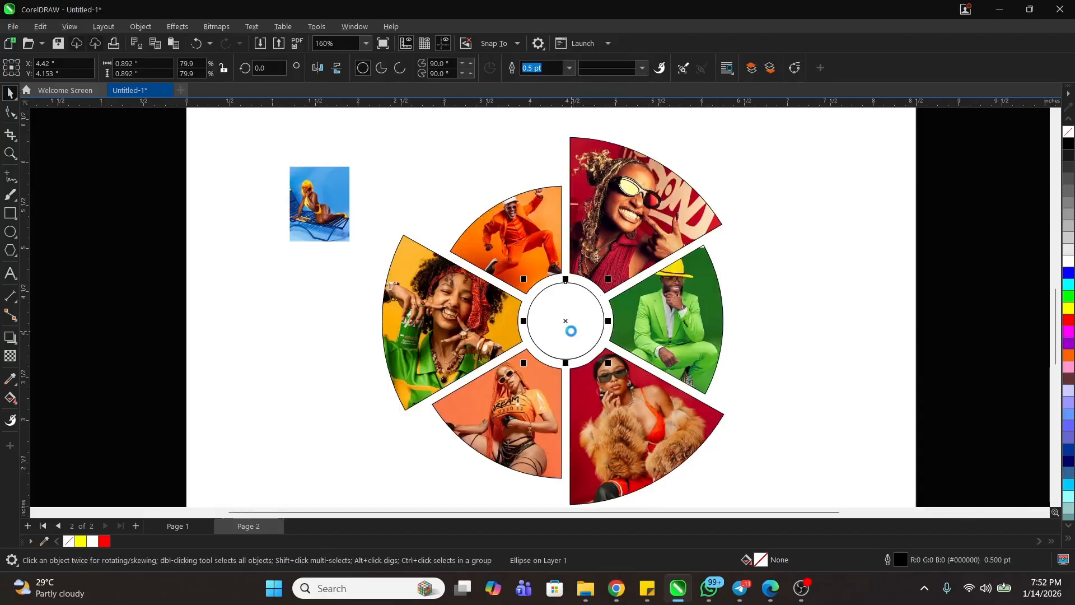
{"action": "key", "text": "ctrl+s"}
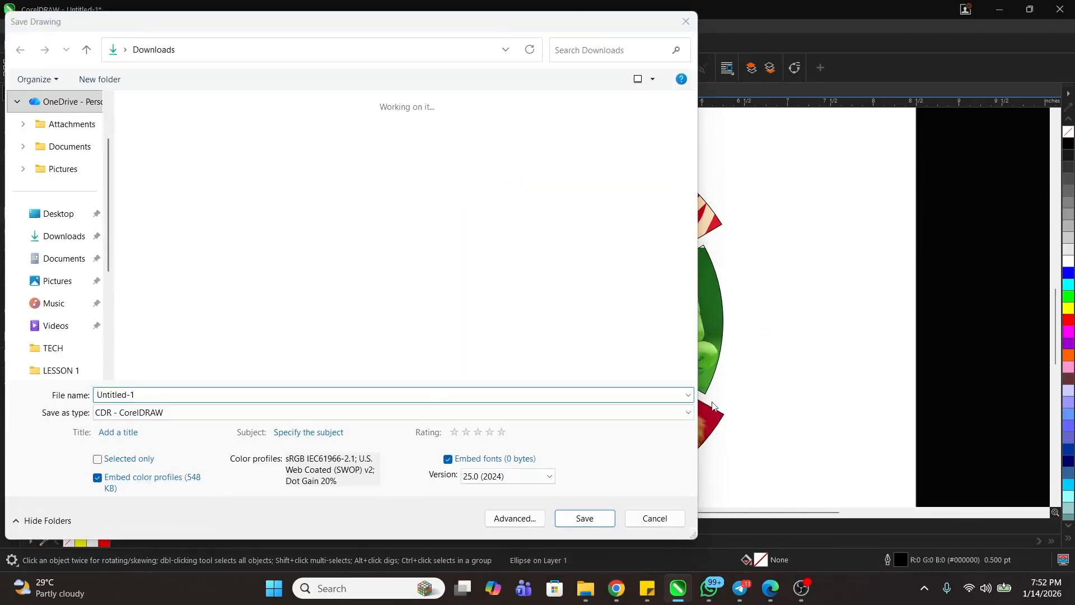
{"action": "key", "text": "Escape"}
Paste a copy of the center circle in place and enlarge it concentrically to about 4.75 inches so it encloses all the wedges
{"action": "left_click", "coordinate": [553, 325]}
{"action": "left_click", "coordinate": [552, 326]}
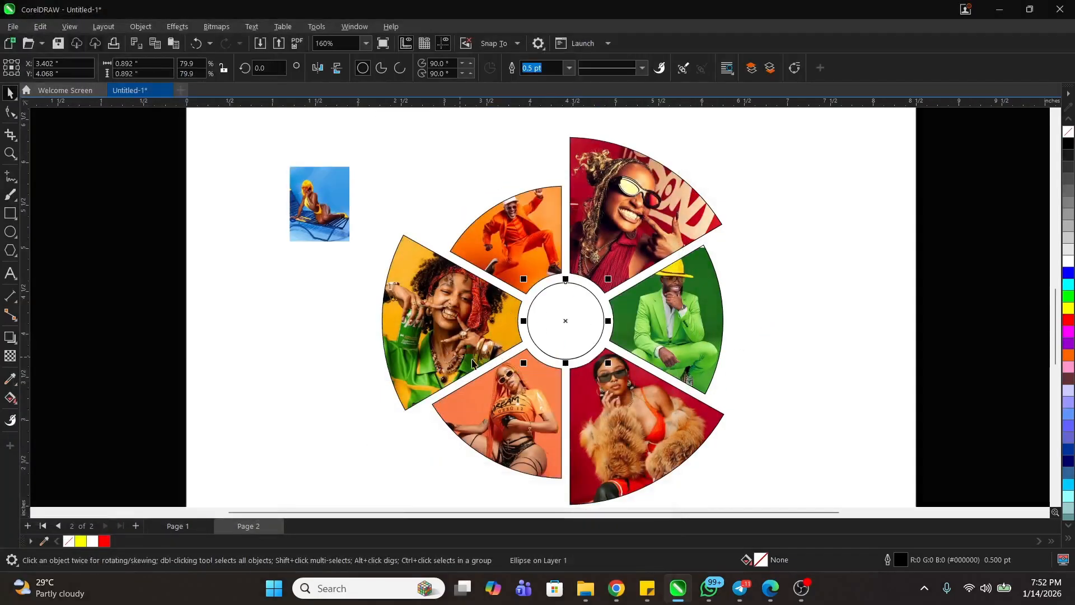
{"action": "key", "text": "ctrl+v"}
{"action": "scroll", "coordinate": [606, 275], "scroll_direction": "down", "scroll_amount": 1}
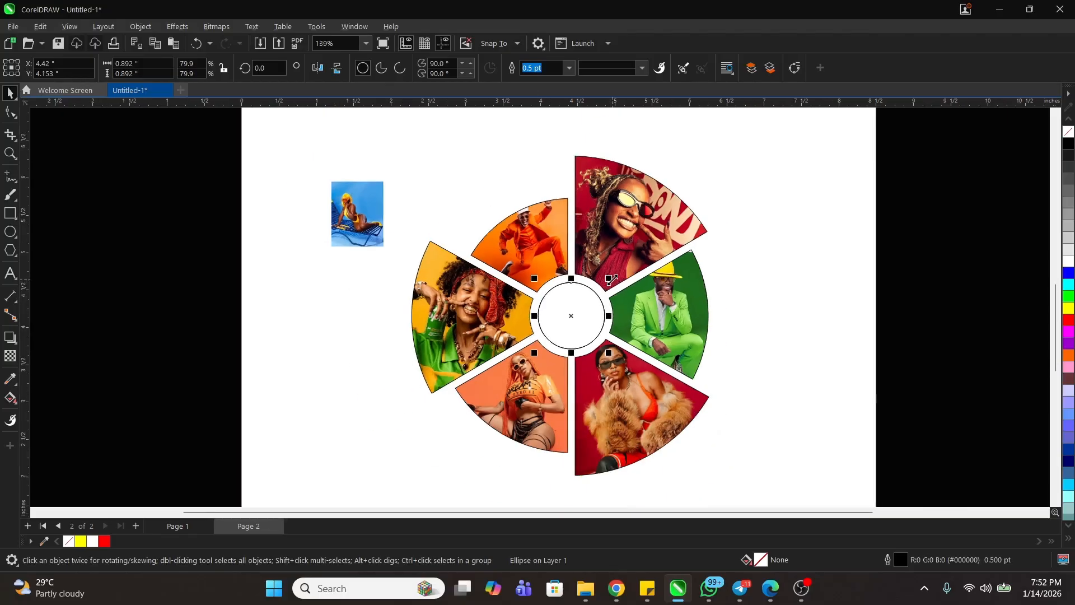
{"action": "left_click_drag", "start_coordinate": [608, 279], "coordinate": [777, 154]}
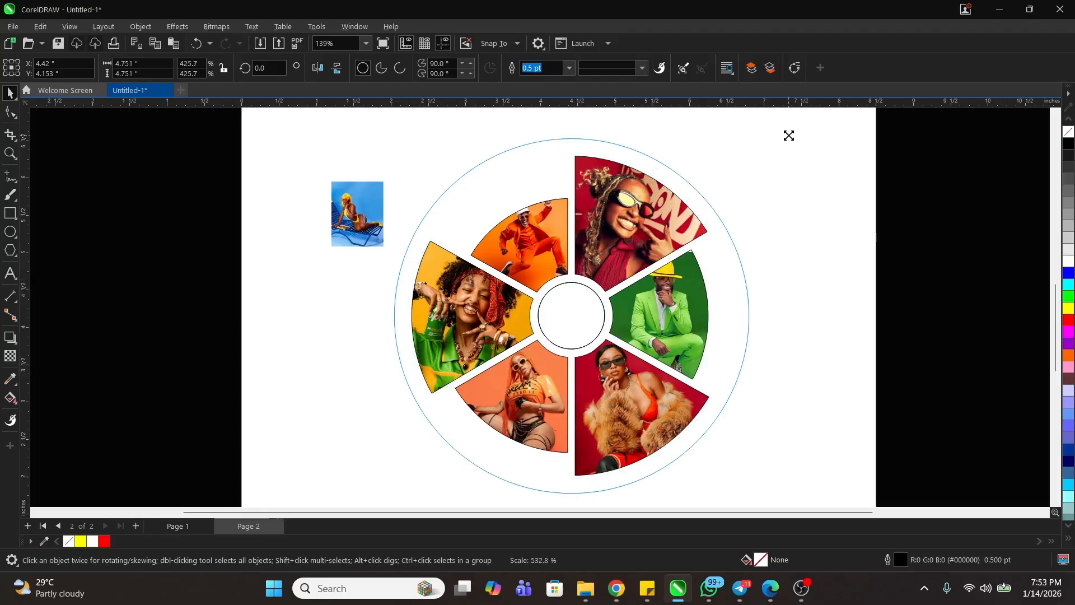
{"action": "left_click_drag", "start_coordinate": [788, 136], "coordinate": [785, 135]}
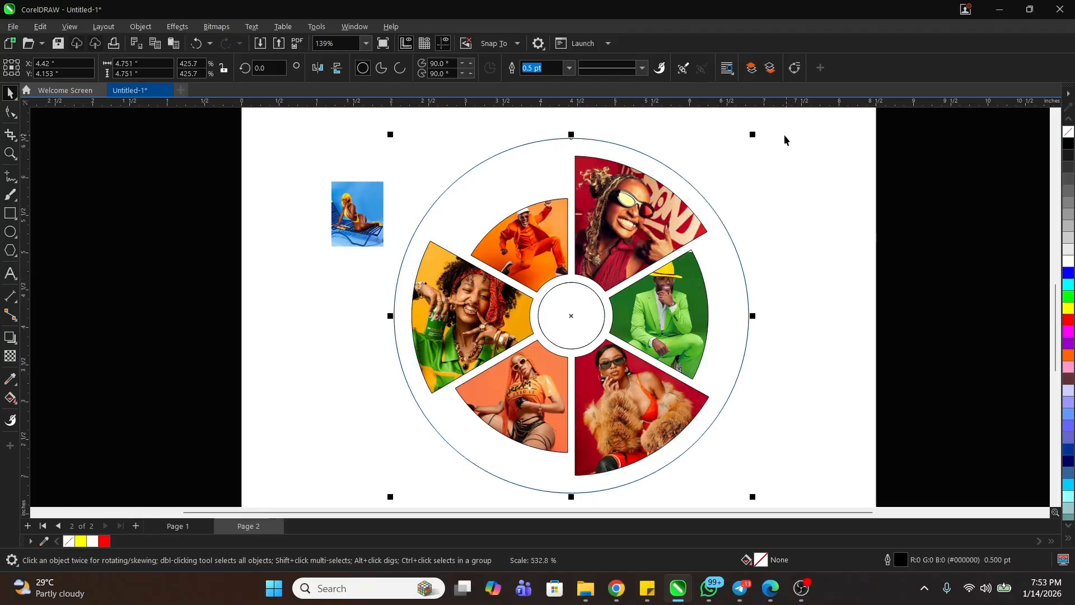
PowerClip the blue lounge-chair photo inside the small center circle and enlarge it to fill the circle
{"action": "left_click", "coordinate": [356, 213]}
{"action": "right_click", "coordinate": [354, 213]}
{"action": "left_click", "coordinate": [412, 374]}
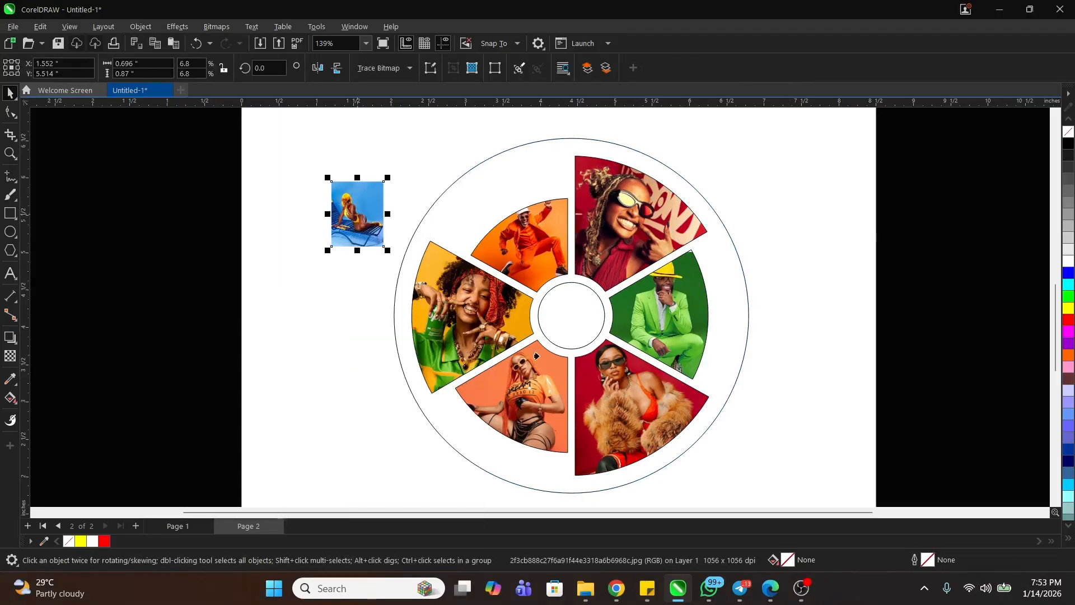
{"action": "left_click", "coordinate": [580, 322]}
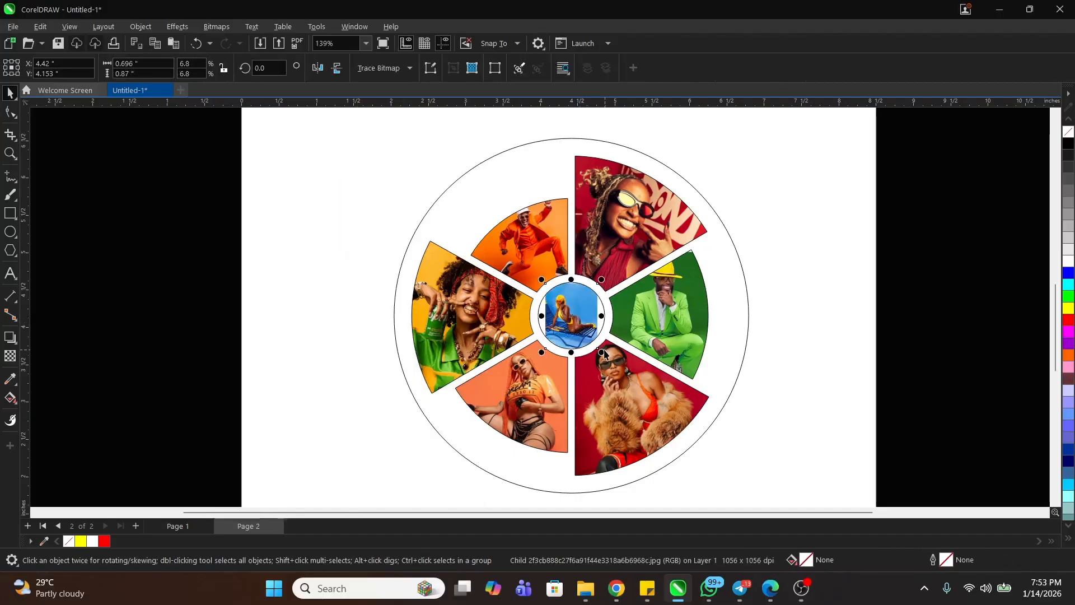
{"action": "left_click_drag", "start_coordinate": [600, 351], "coordinate": [617, 372]}
{"action": "scroll", "coordinate": [593, 317], "scroll_direction": "down", "scroll_amount": 6}
{"action": "left_click", "coordinate": [592, 317]}
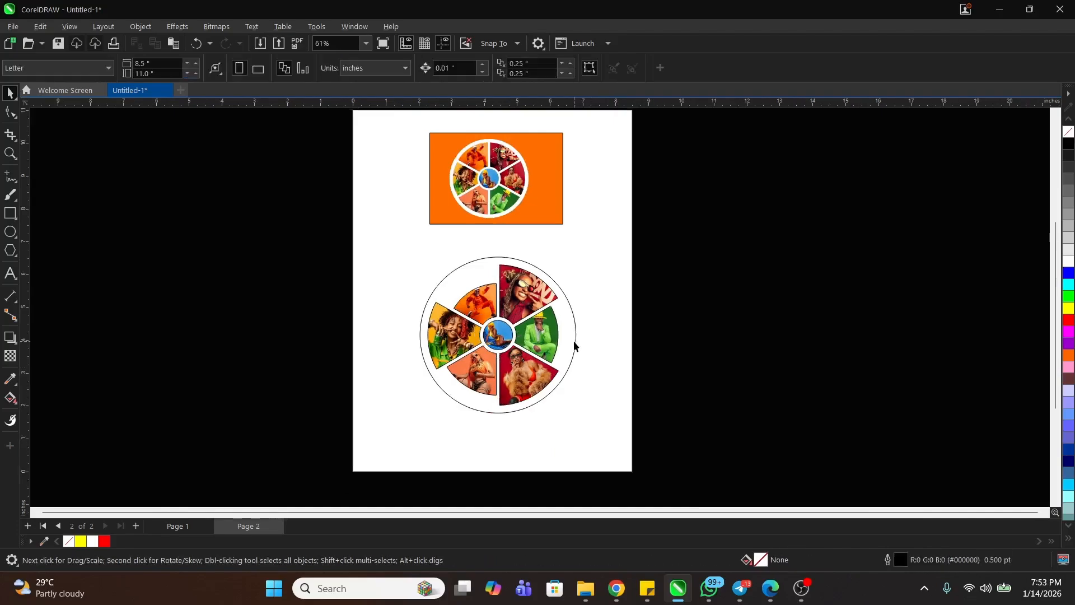
Duplicate the first collage's orange rectangle, place it behind the second collage, and resize it to about 6.25 by 5.51 inches
{"action": "scroll", "coordinate": [572, 341], "scroll_direction": "up", "scroll_amount": 1}
{"action": "left_click", "coordinate": [545, 164]}
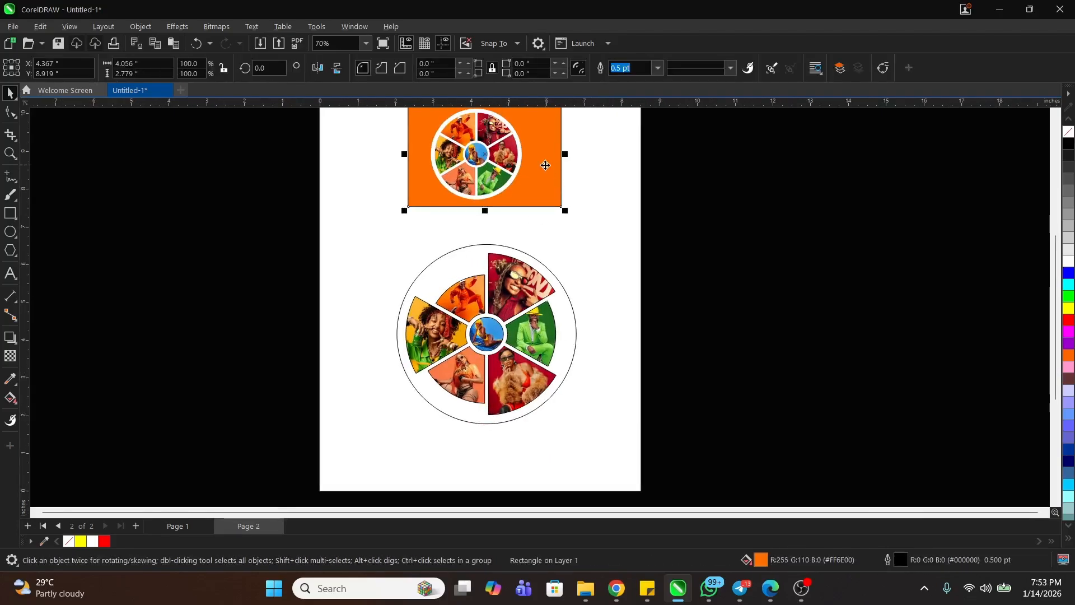
{"action": "key", "text": "ctrl+d"}
{"action": "left_click_drag", "start_coordinate": [559, 167], "coordinate": [611, 443]}
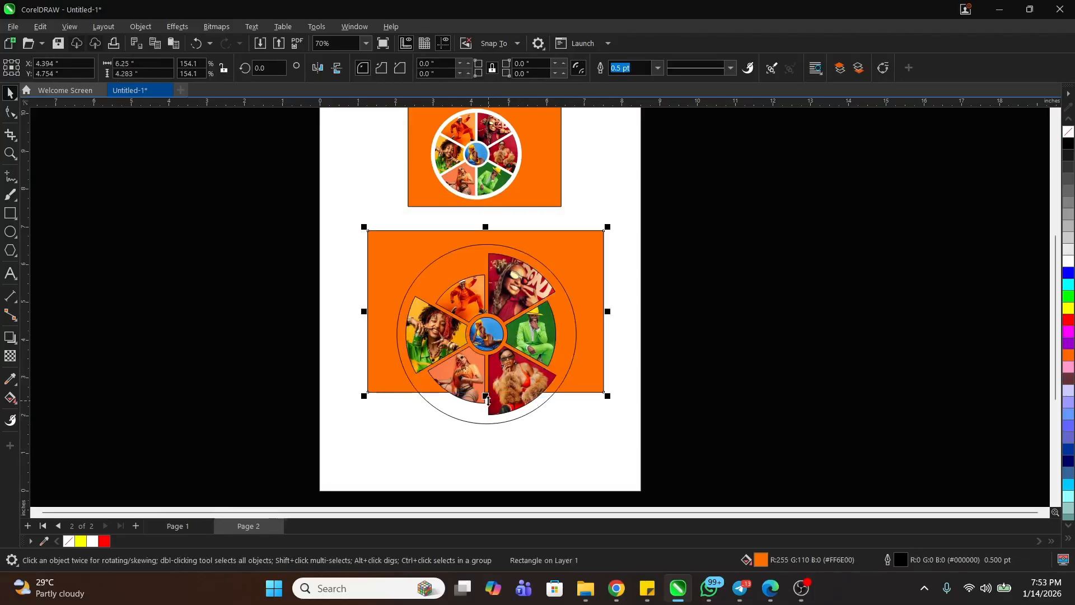
{"action": "left_click_drag", "start_coordinate": [485, 400], "coordinate": [493, 441]}
{"action": "key", "text": "Escape"}
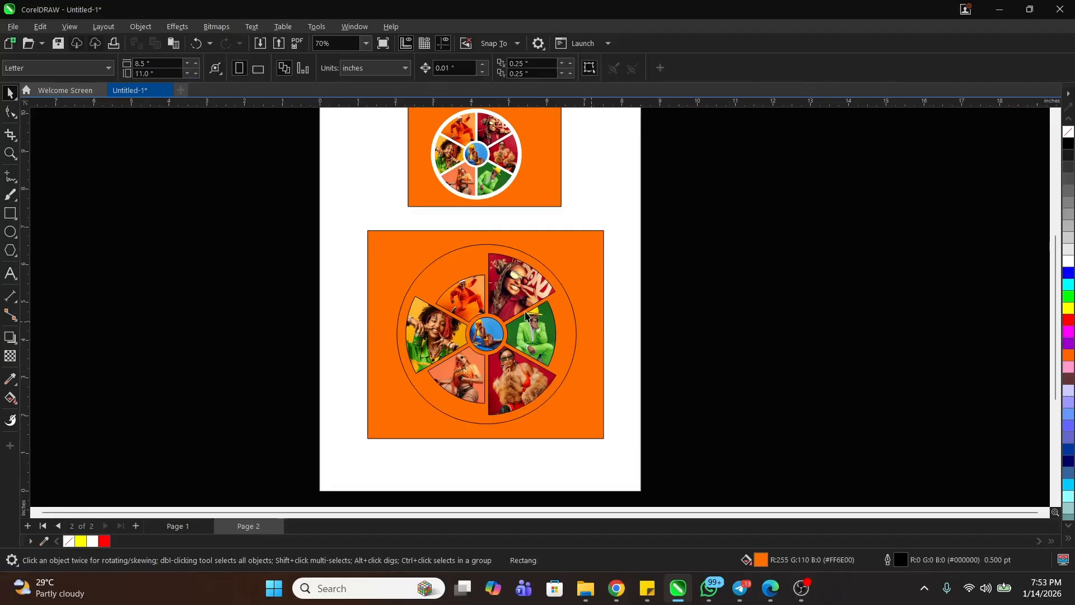
Fill the large enclosing circle of the second collage with white and remove its outline
{"action": "scroll", "coordinate": [432, 245], "scroll_direction": "up", "scroll_amount": 2}
{"action": "left_click", "coordinate": [401, 226]}
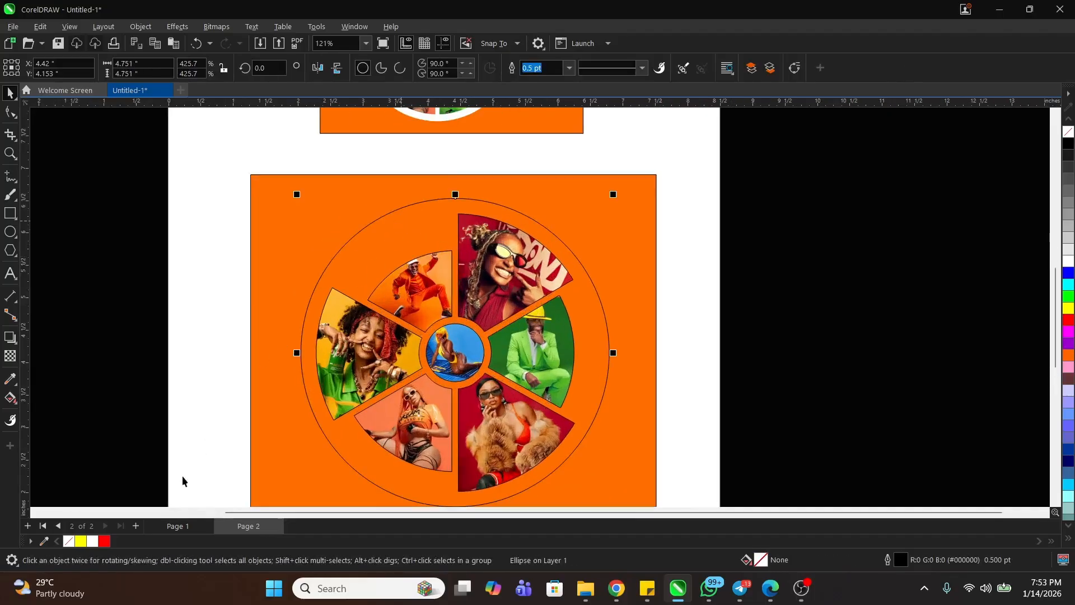
{"action": "left_click", "coordinate": [92, 542]}
{"action": "right_click", "coordinate": [71, 541]}
Select the six wedges and the center circle together and bring them in front of the white circle
{"action": "left_click", "coordinate": [181, 156]}
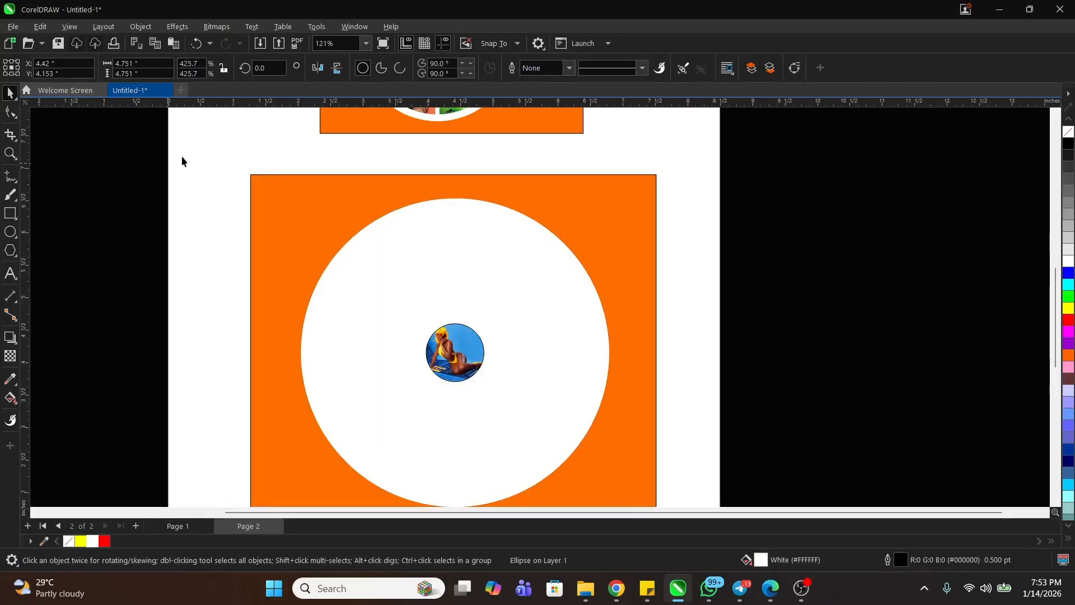
{"action": "left_click_drag", "start_coordinate": [574, 502], "coordinate": [602, 478]}
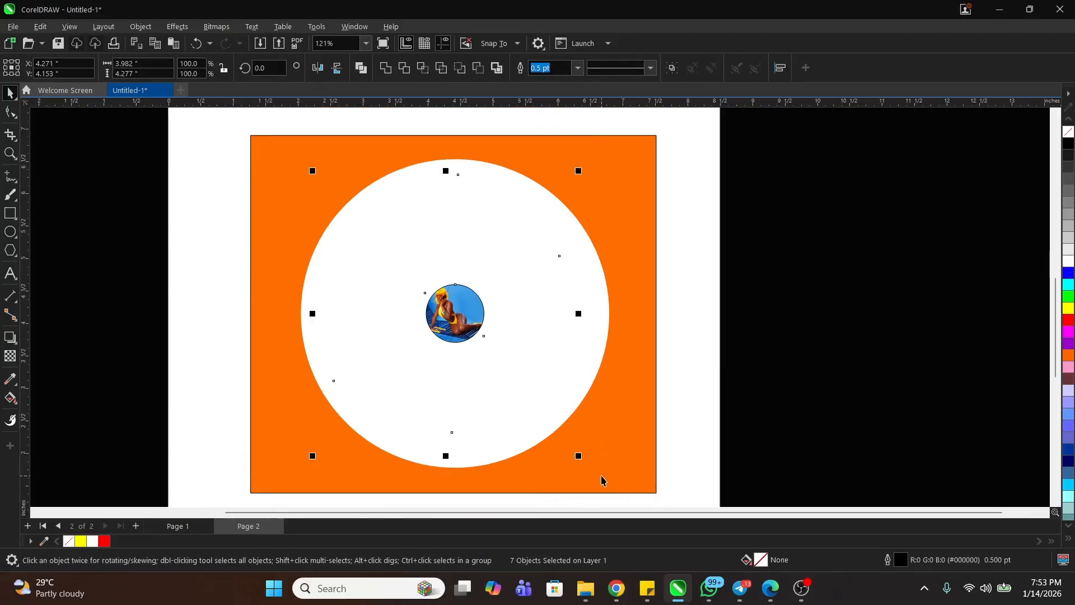
{"action": "key", "text": "shift+Page_Up"}
{"action": "left_click", "coordinate": [768, 294]}
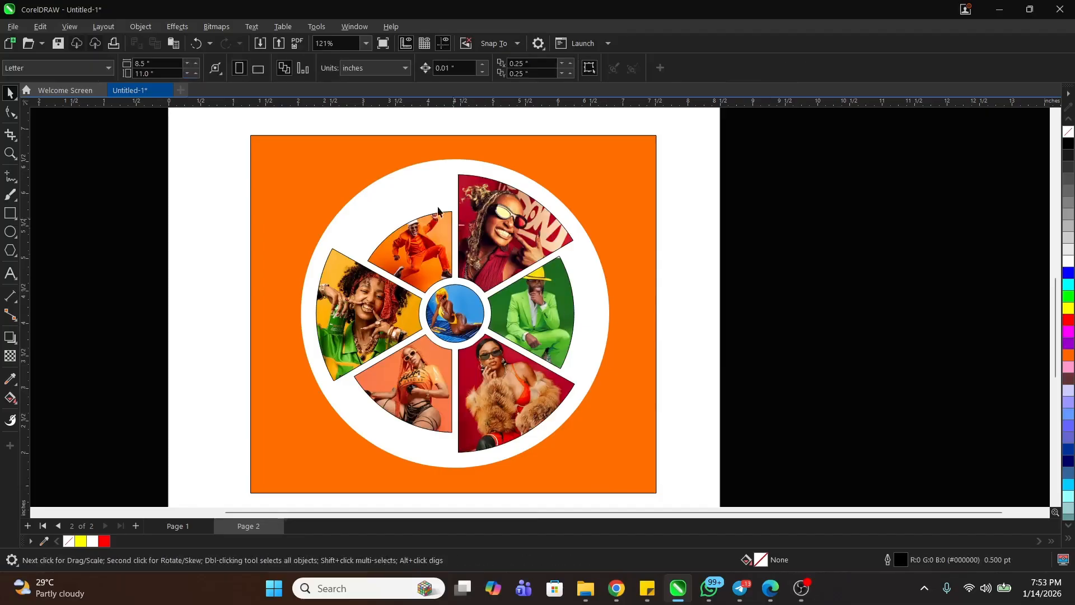
Remove the outlines from the six wedges and center circle, group them with the white circle, and select the group with its orange background
{"action": "left_click_drag", "start_coordinate": [156, 153], "coordinate": [569, 424]}
{"action": "left_click_drag", "start_coordinate": [593, 458], "coordinate": [591, 458]}
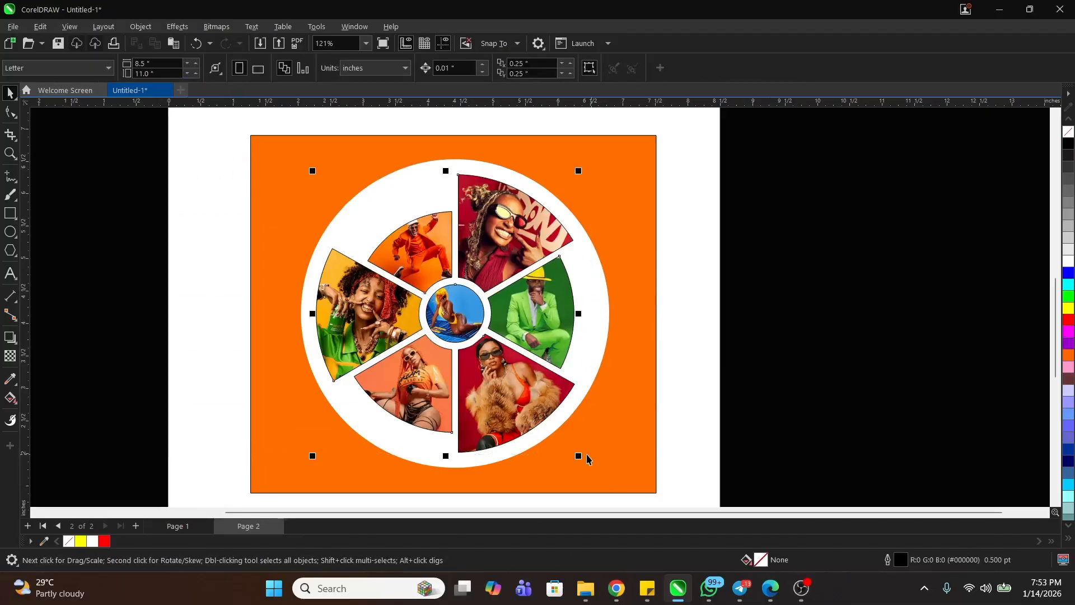
{"action": "right_click", "coordinate": [70, 542]}
{"action": "left_click", "coordinate": [726, 258]}
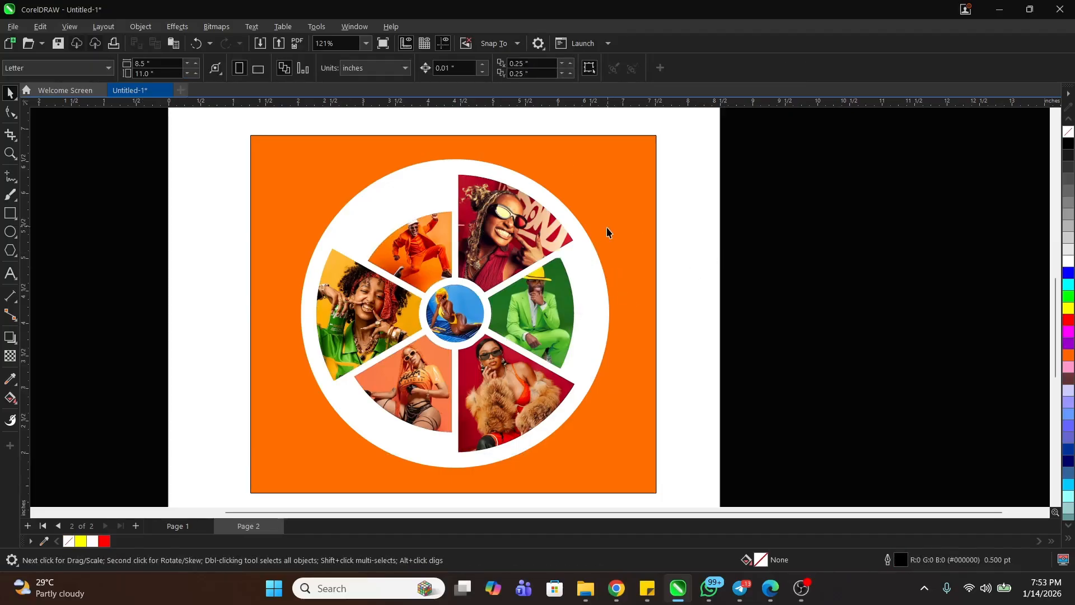
{"action": "scroll", "coordinate": [611, 241], "scroll_direction": "down", "scroll_amount": 3}
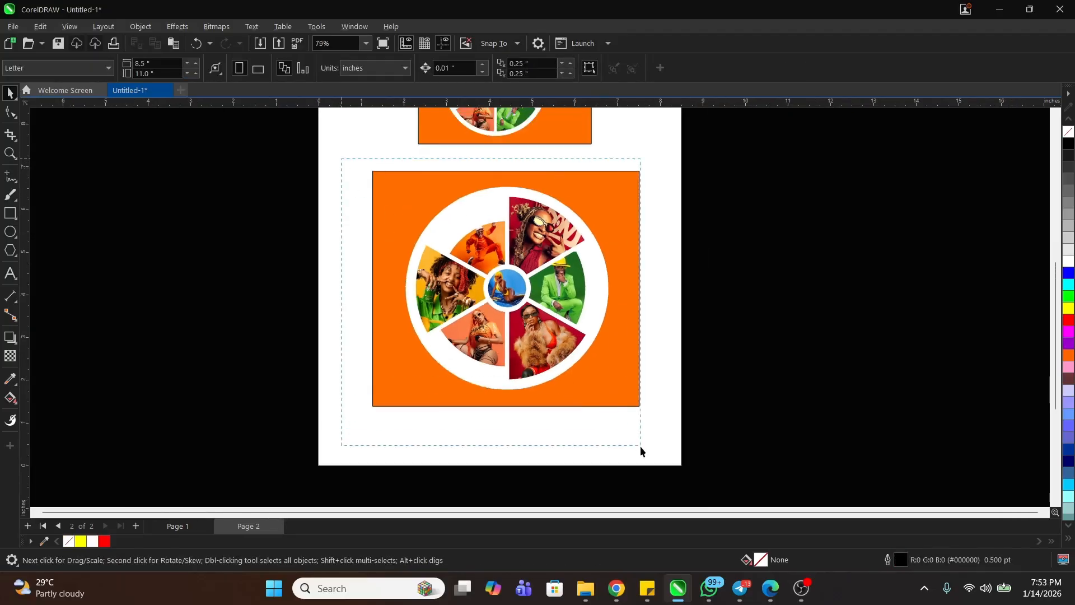
{"action": "left_click_drag", "start_coordinate": [640, 446], "coordinate": [620, 450]}
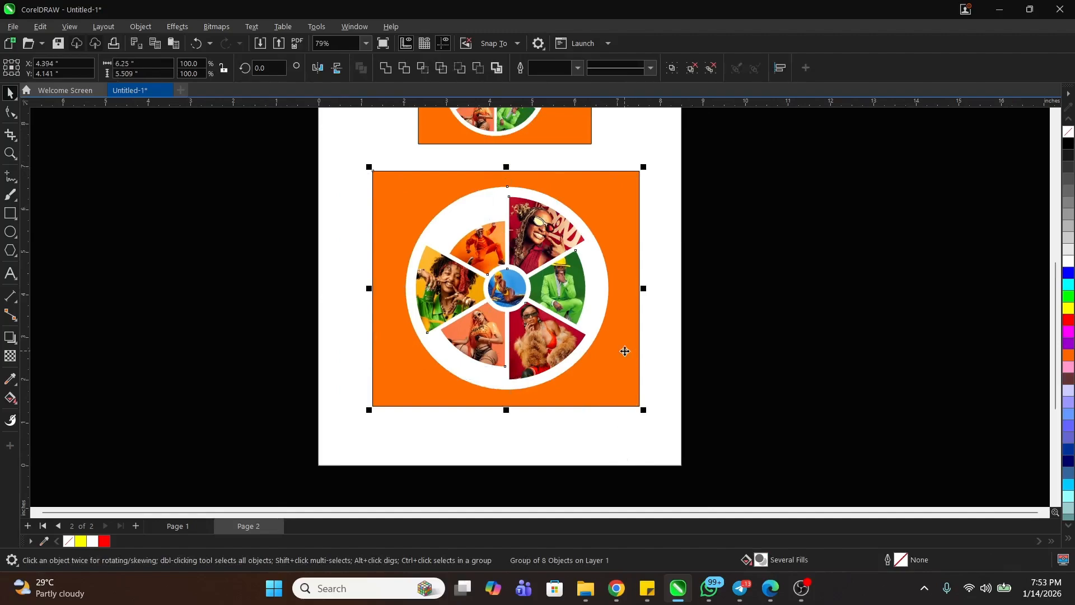
Select the whole first collage with its orange background and enlarge it proportionally to about 5.14 by 3.52 inches
{"action": "scroll", "coordinate": [616, 364], "scroll_direction": "down", "scroll_amount": 3}
{"action": "key", "text": "z"}
{"action": "left_click_drag", "start_coordinate": [445, 153], "coordinate": [672, 279]}
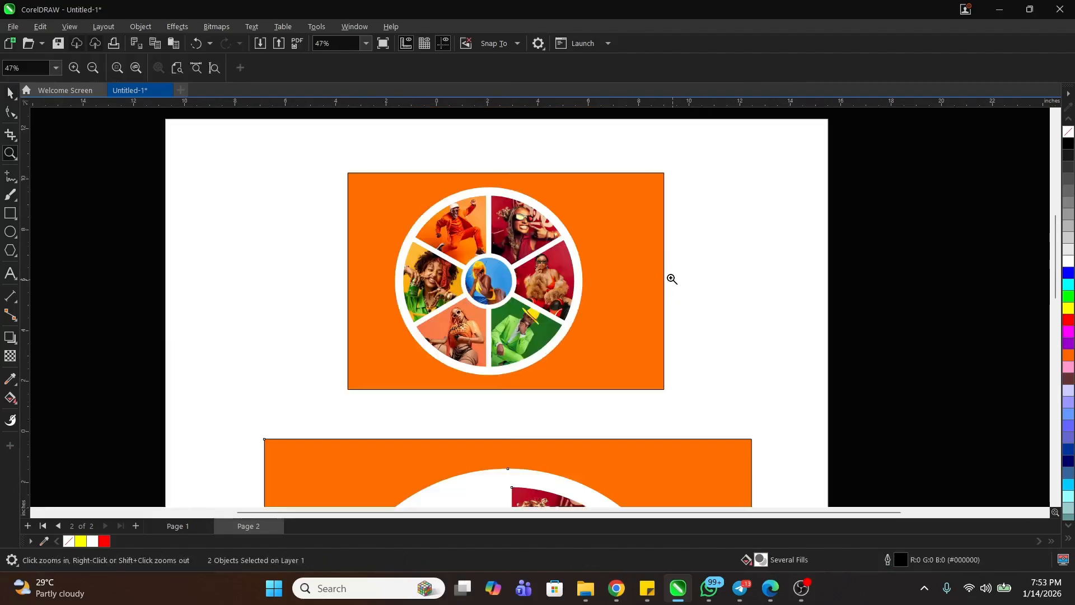
{"action": "key", "text": "space"}
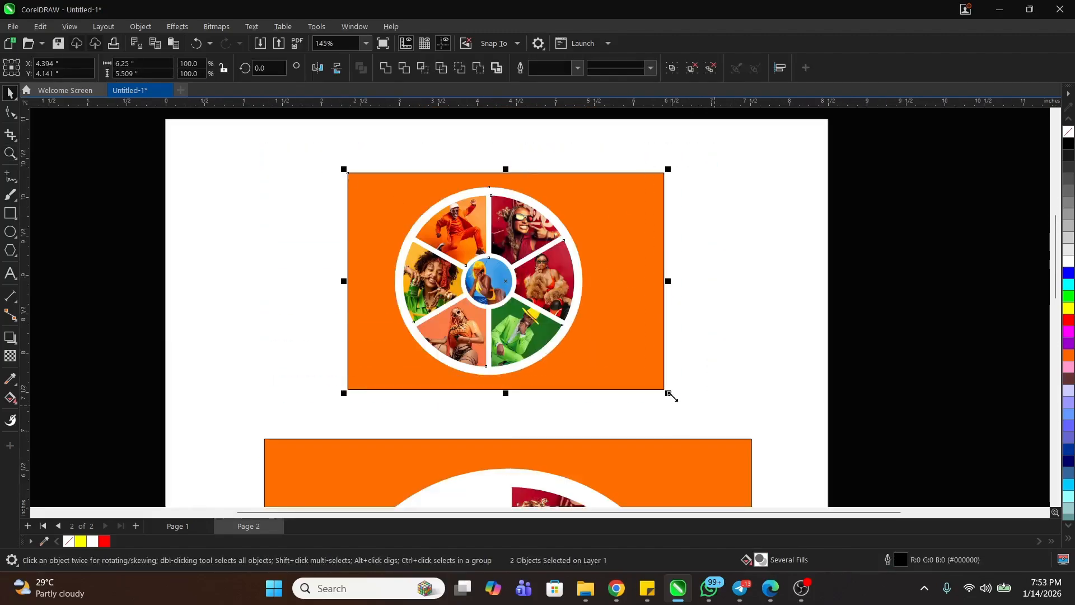
{"action": "left_click_drag", "start_coordinate": [672, 396], "coordinate": [711, 424]}
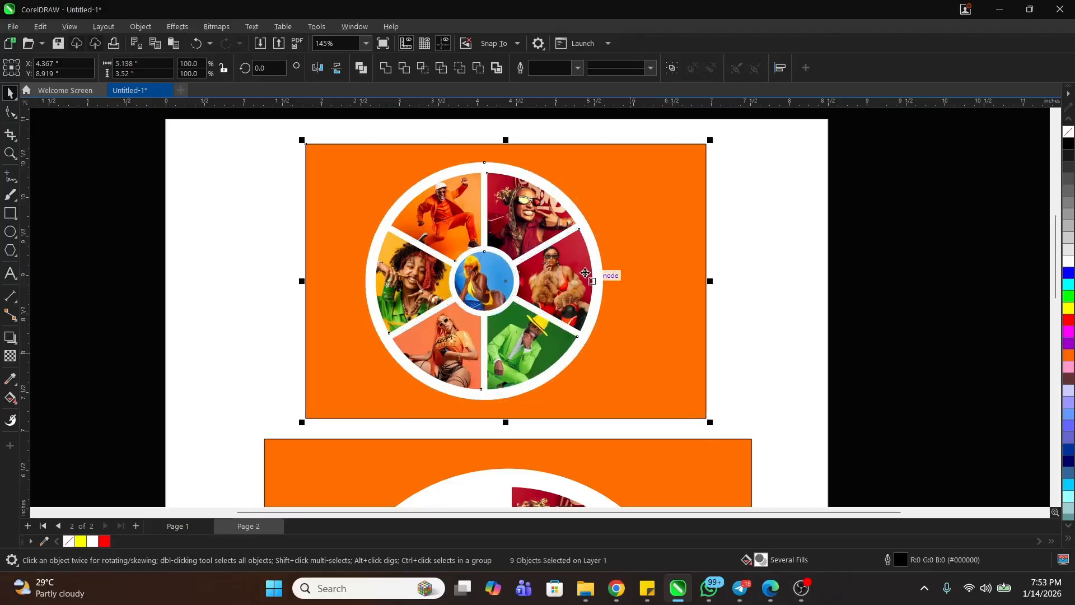
{"action": "scroll", "coordinate": [585, 273], "scroll_direction": "down", "scroll_amount": 7}
{"action": "scroll", "coordinate": [511, 214], "scroll_direction": "down", "scroll_amount": 3}
{"action": "key", "text": "z"}
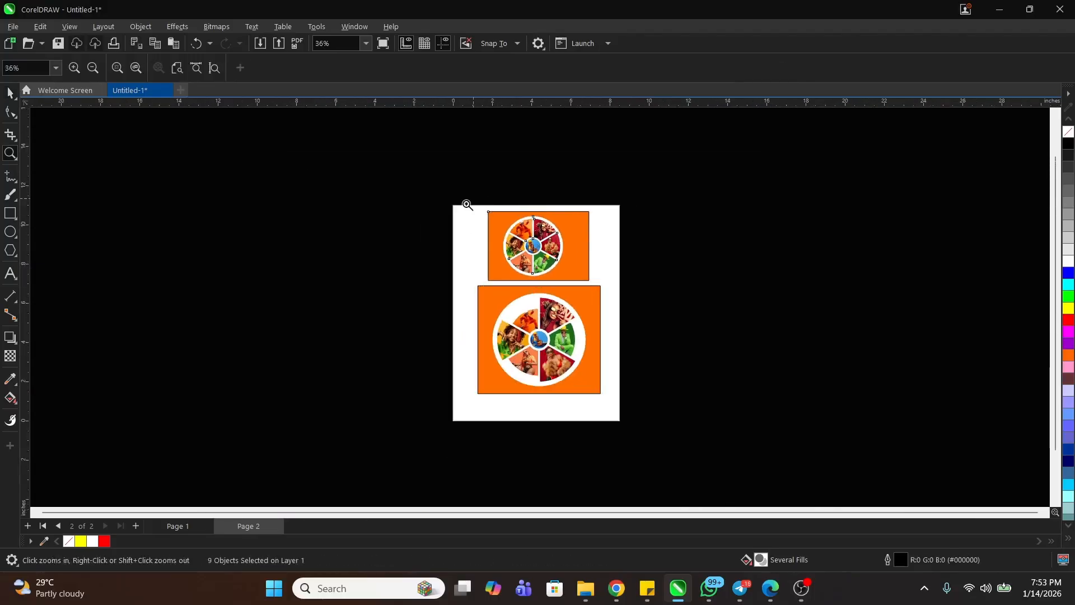
{"action": "left_click_drag", "start_coordinate": [430, 193], "coordinate": [657, 454]}
{"action": "key", "text": "space"}
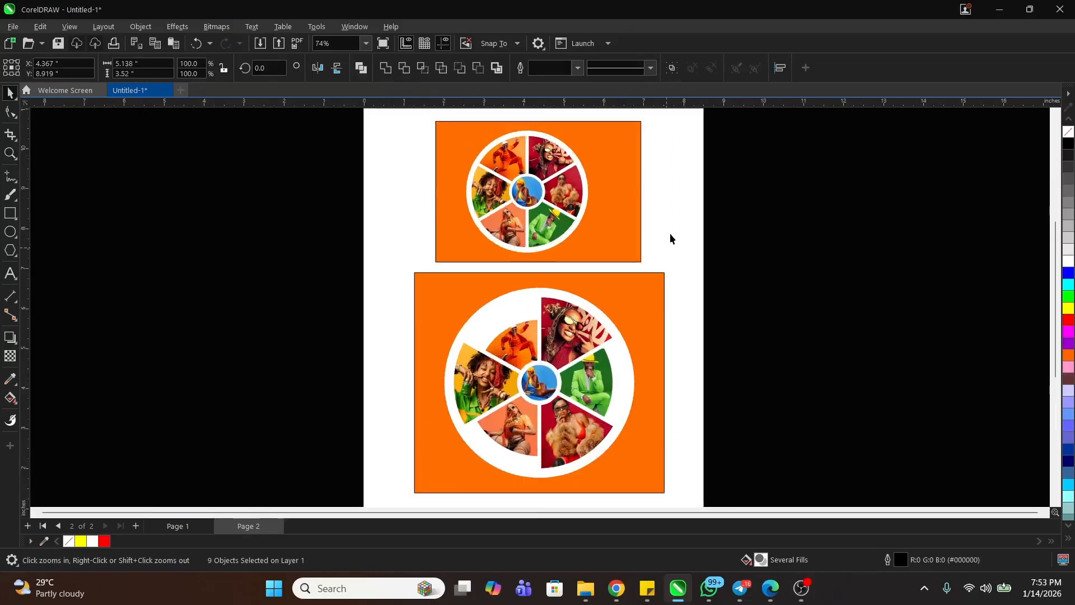